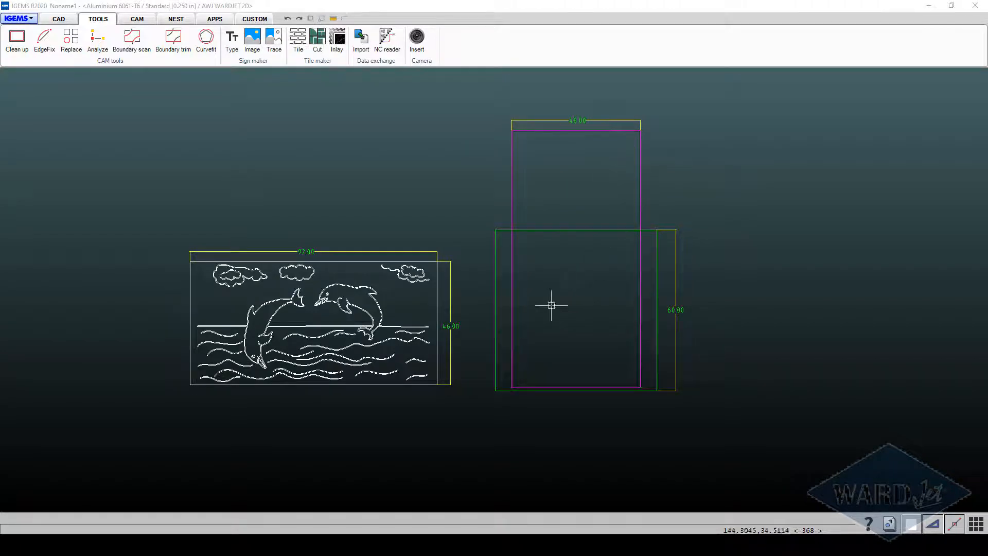
# Delete the dimensions of the dolphin panel and rotate the whole panel 90 degrees without keeping the original
pyautogui.click(467, 302)
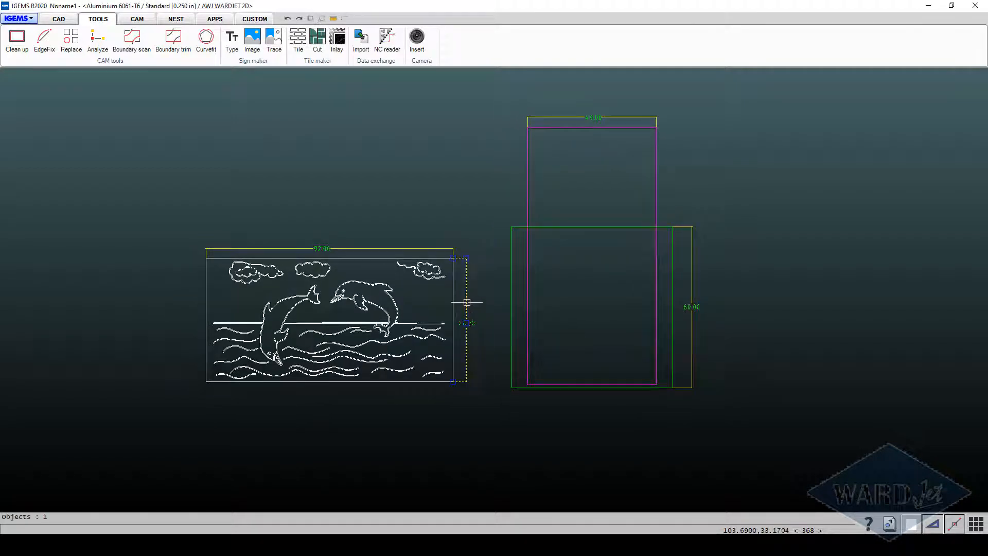
pyautogui.press('Delete')
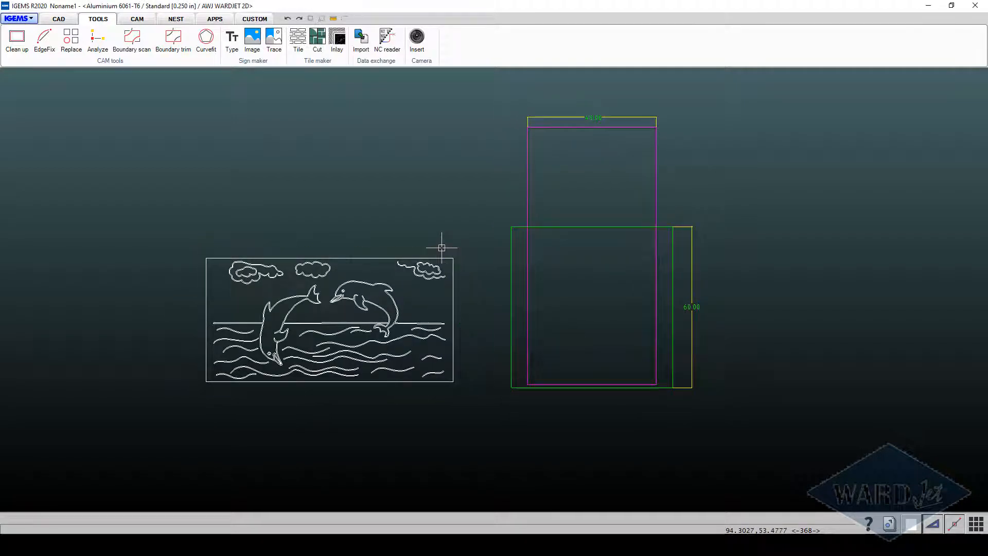
pyautogui.write('ro')
pyautogui.press('Return')
pyautogui.moveTo(172, 231); pyautogui.dragTo(470, 404)
pyautogui.press('Return')
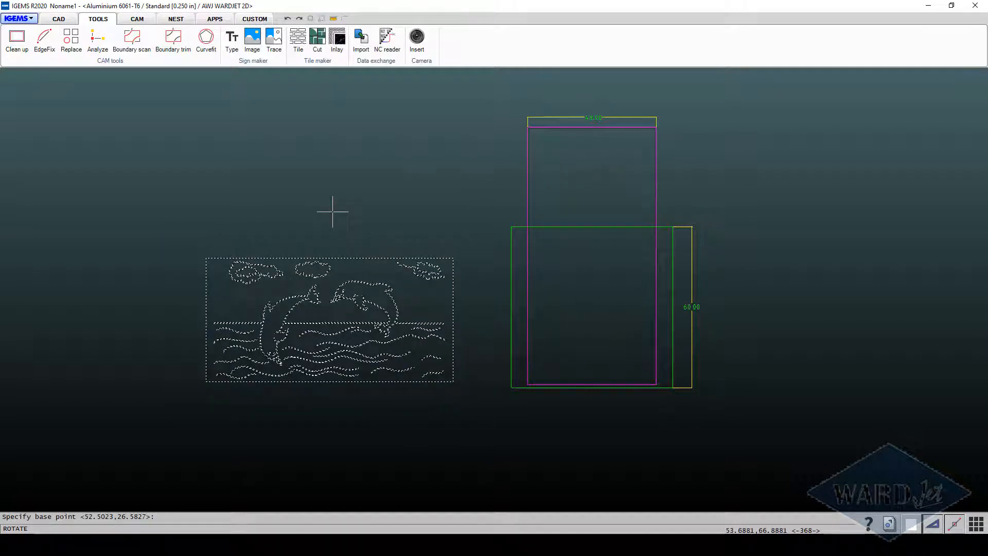
pyautogui.press('Return')
pyautogui.write('90')
pyautogui.press('Return')
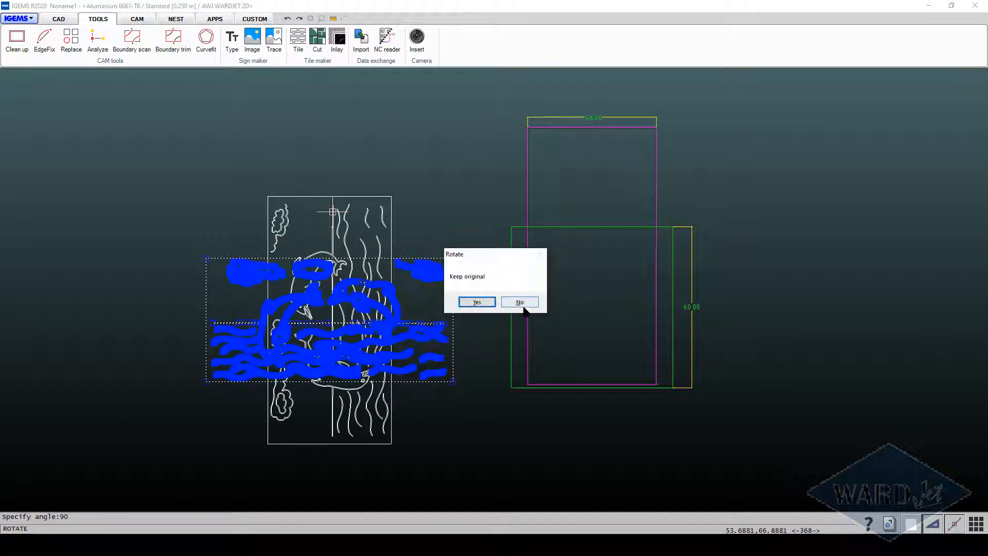
pyautogui.click(520, 302)
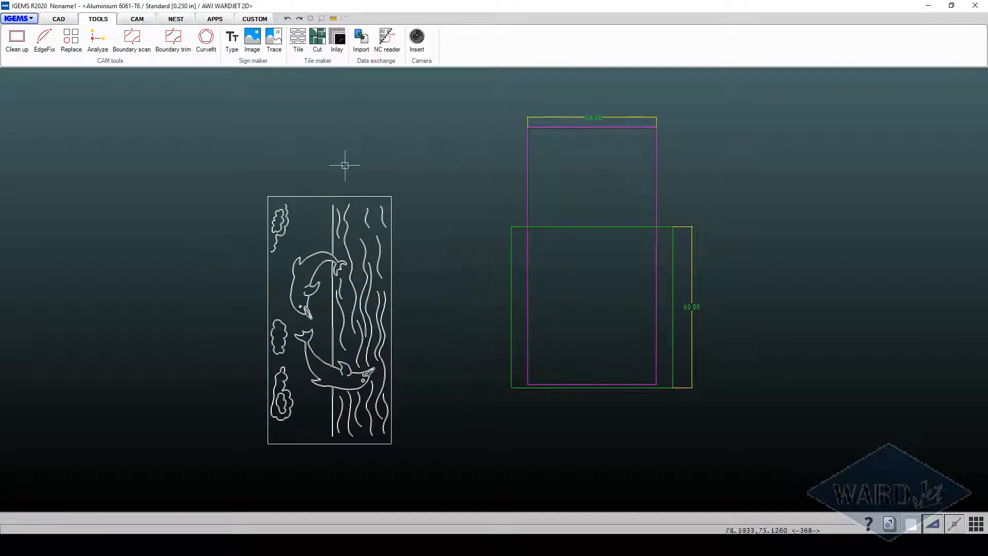
# Run Clean up on the rotated dolphin panel and all of its artwork
pyautogui.click(19, 48)
pyautogui.press('Return')
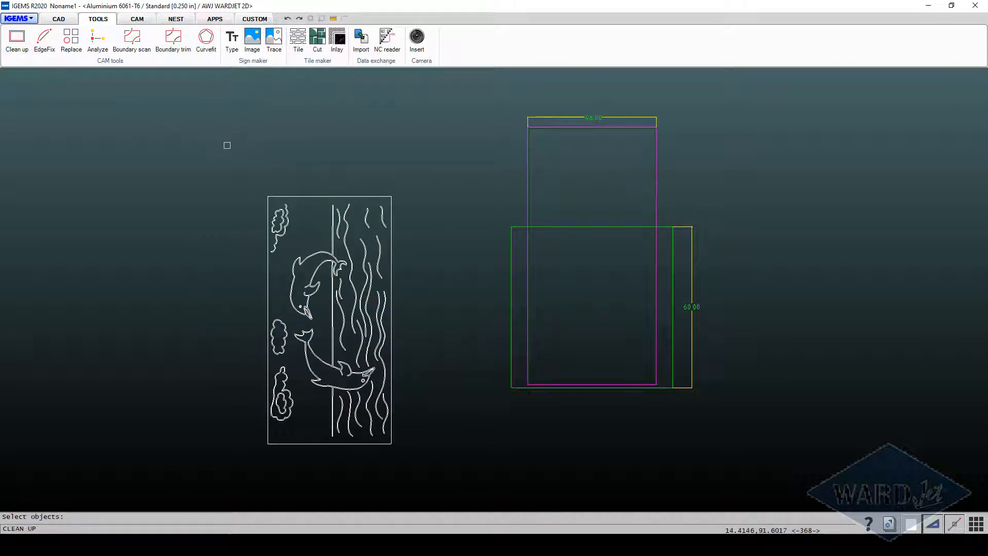
pyautogui.moveTo(220, 150); pyautogui.dragTo(413, 463)
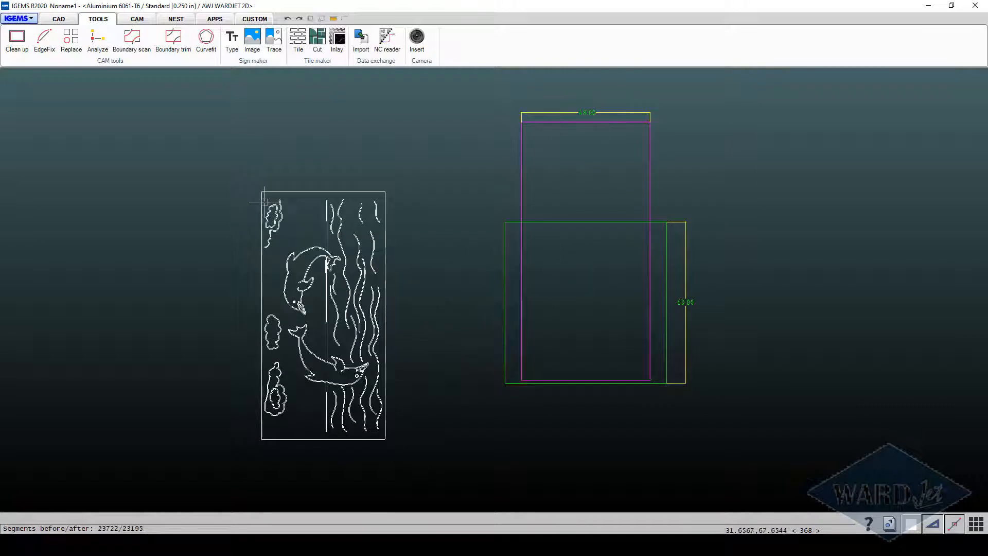
# Move the dolphin panel by its centre onto the centroid of the magenta sheet rectangle
pyautogui.moveTo(235, 176); pyautogui.dragTo(424, 456)
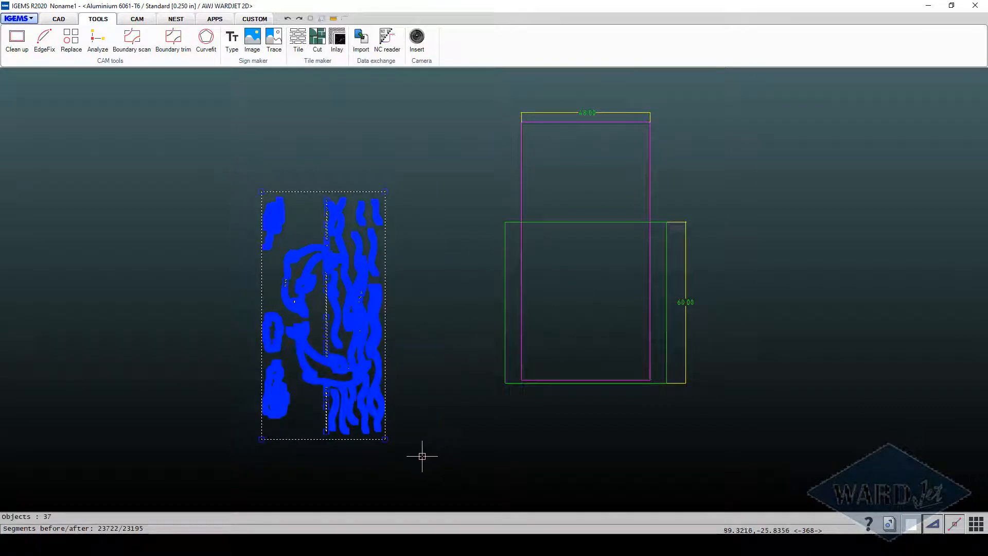
pyautogui.write('m')
pyautogui.press('Return')
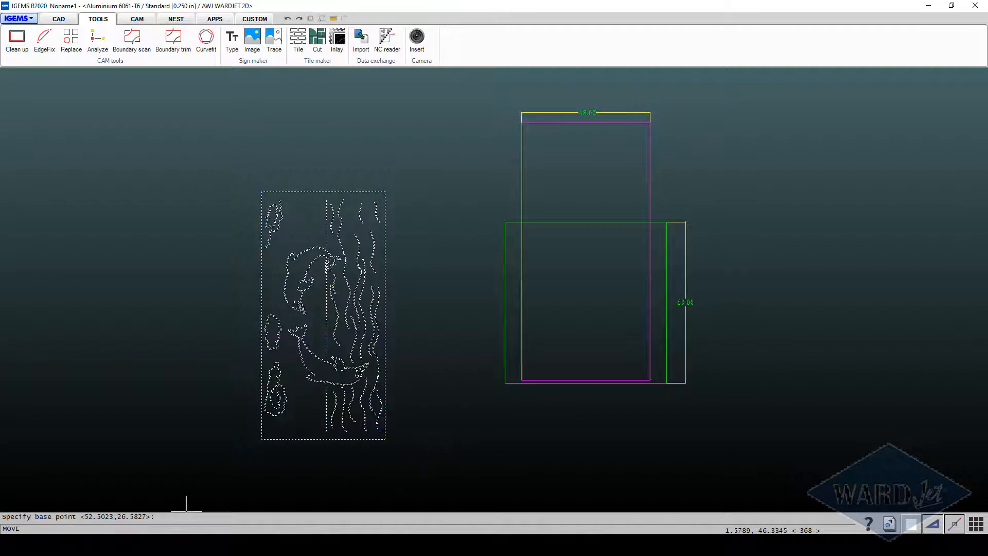
pyautogui.click(326, 323)
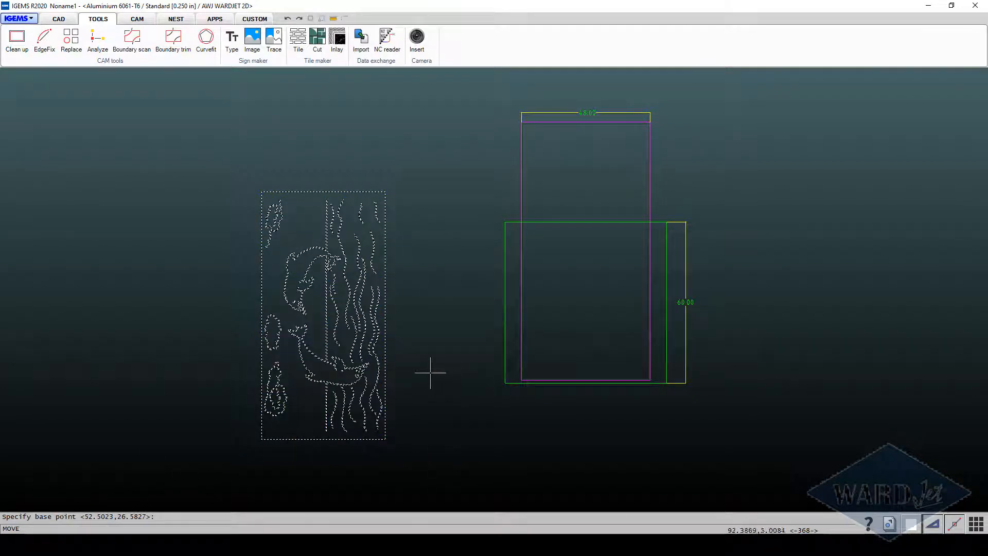
pyautogui.rightClick(555, 164)
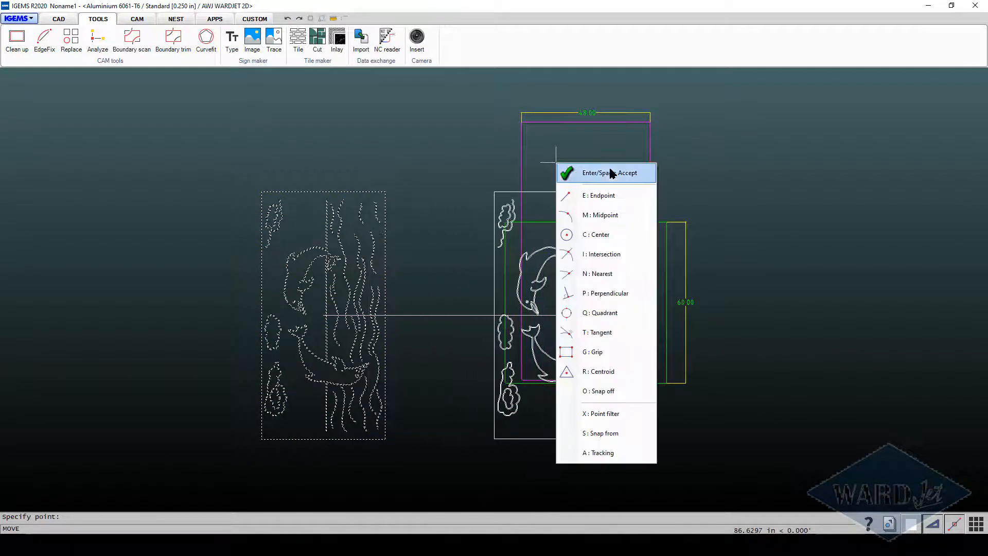
pyautogui.click(600, 371)
pyautogui.click(521, 149)
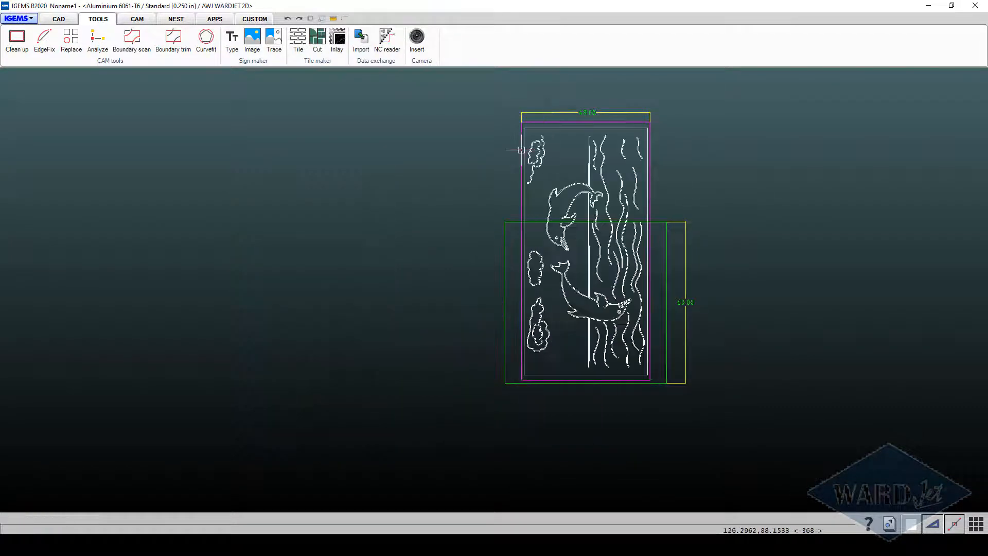
# Examine where the upper edge of the green 60-inch rectangle crosses the panel border, dolphin and wave lines
pyautogui.scroll(3, 568, 116)
pyautogui.scroll(-4, 568, 116)
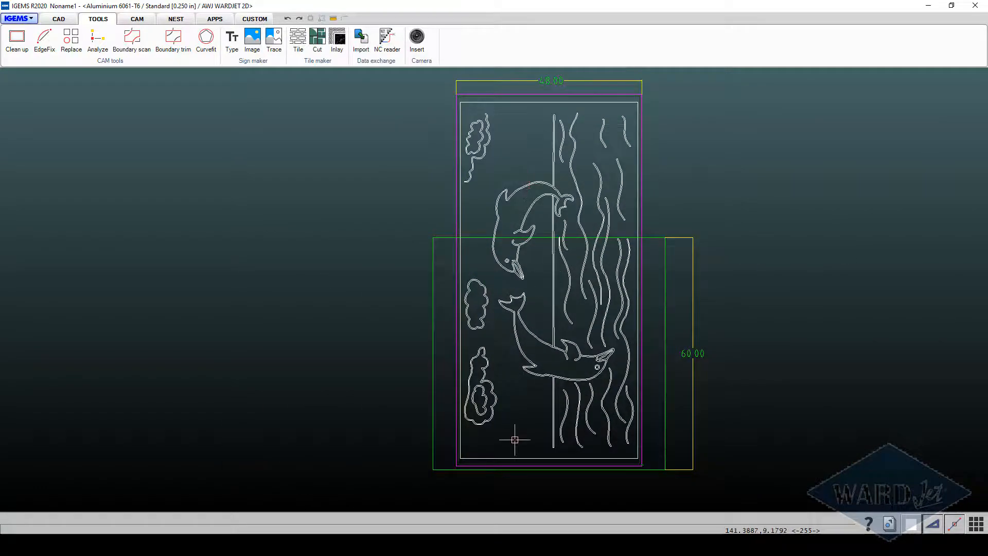
pyautogui.moveTo(514, 440); pyautogui.dragTo(447, 461, button='middle')
pyautogui.scroll(4, 574, 265)
pyautogui.scroll(2, 572, 261)
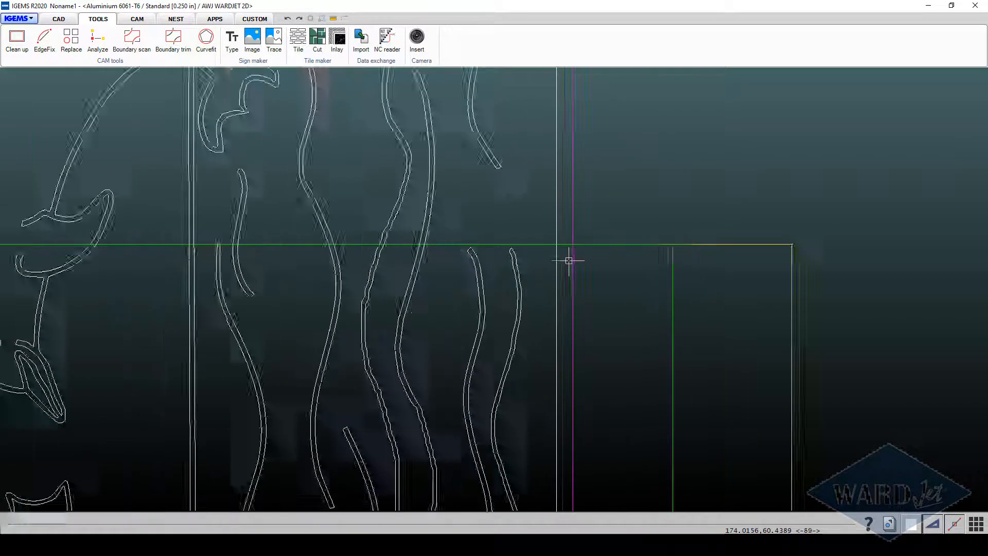
pyautogui.scroll(-3, 569, 262)
pyautogui.scroll(1, 566, 268)
pyautogui.scroll(-1, 563, 270)
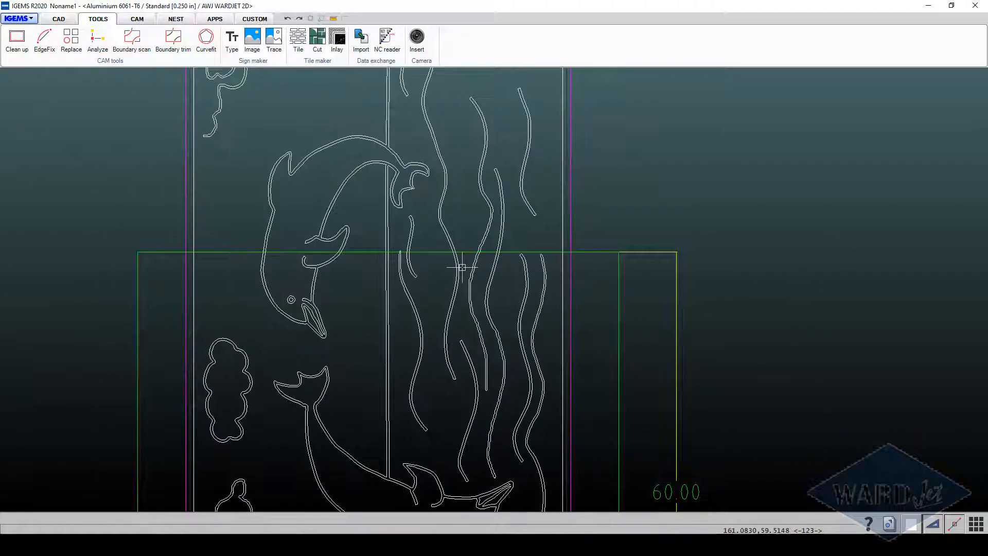
pyautogui.scroll(-3, 462, 267)
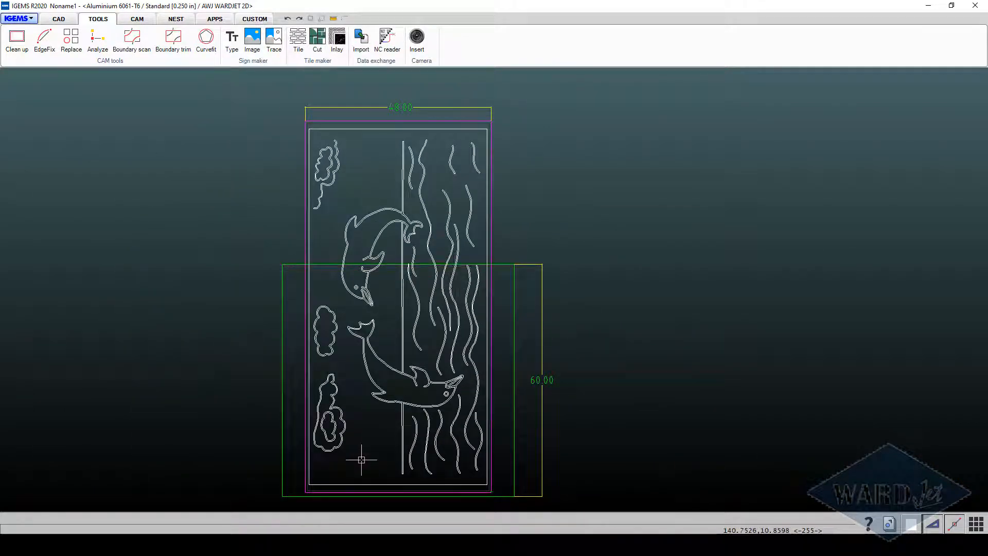
pyautogui.moveTo(362, 459); pyautogui.dragTo(353, 392, button='middle')
pyautogui.scroll(5, 470, 203)
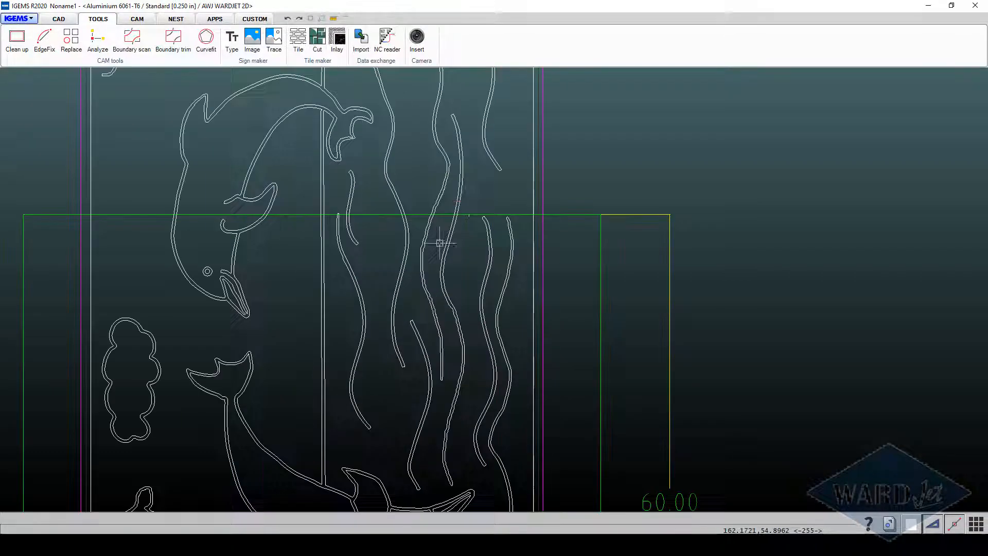
pyautogui.scroll(-4, 500, 229)
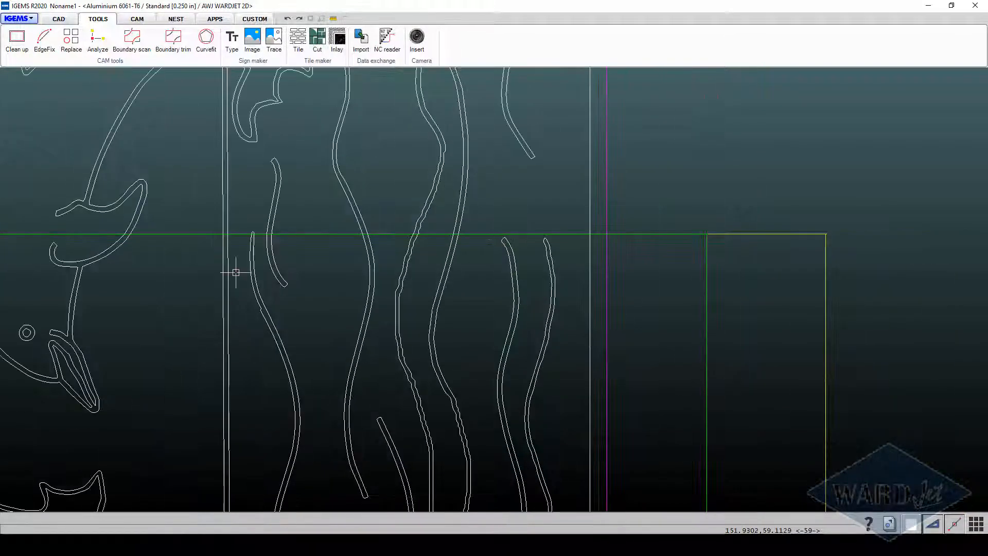
pyautogui.scroll(2, 236, 272)
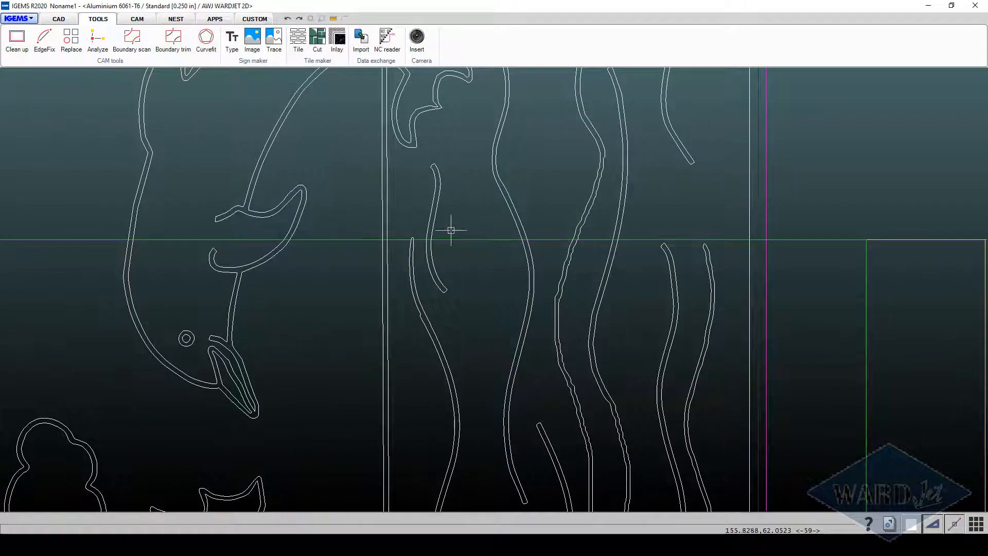
pyautogui.scroll(3, 417, 239)
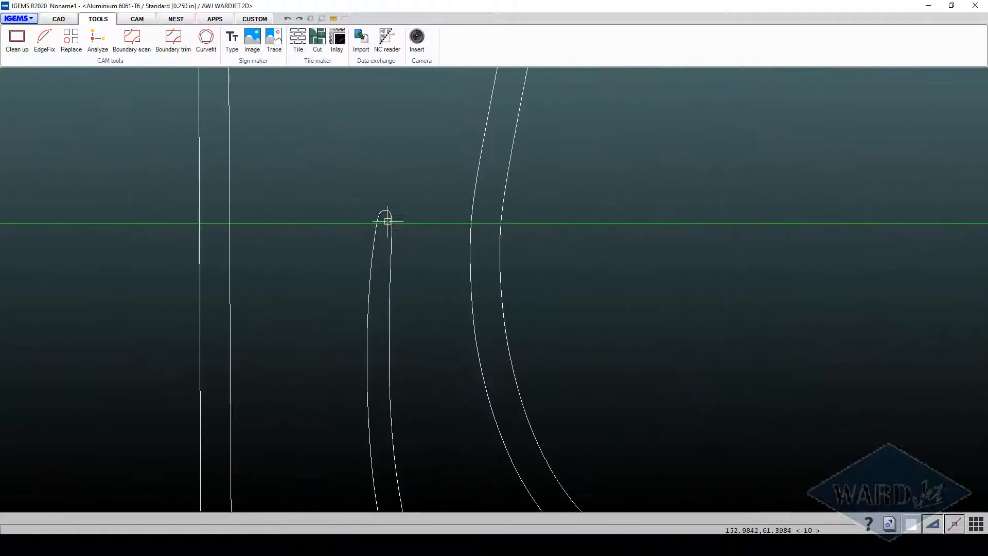
pyautogui.scroll(-5, 627, 216)
pyautogui.moveTo(705, 217); pyautogui.dragTo(589, 230, button='middle')
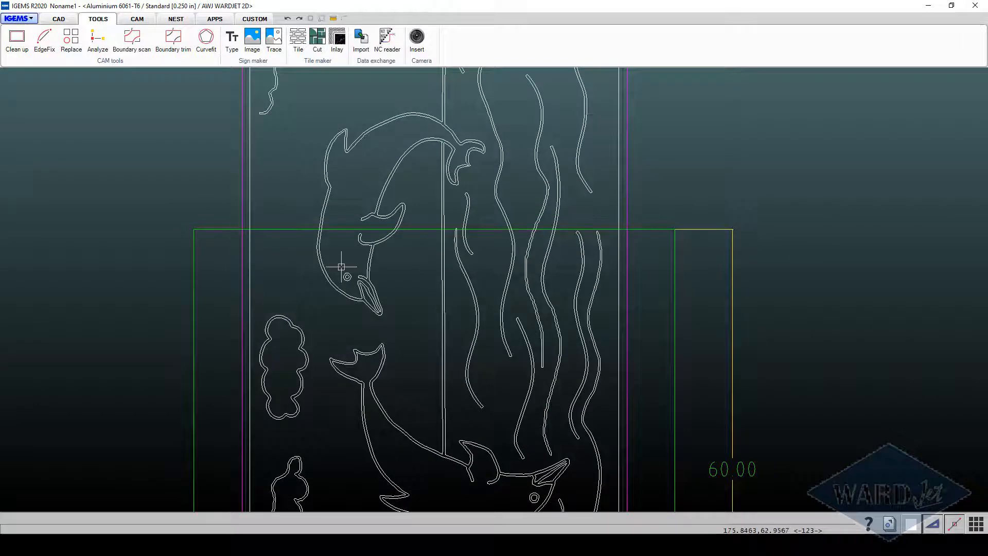
pyautogui.scroll(4, 637, 238)
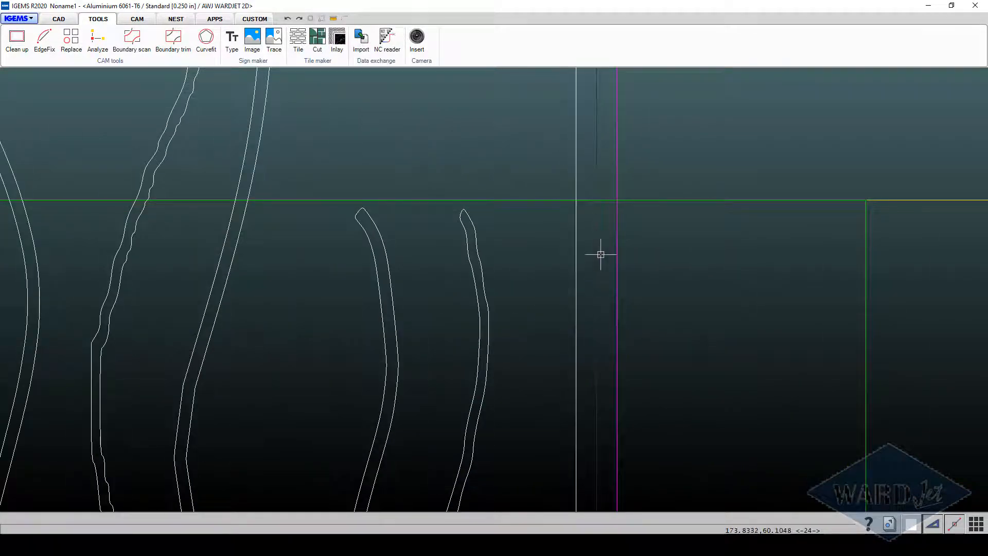
pyautogui.scroll(-3, 601, 254)
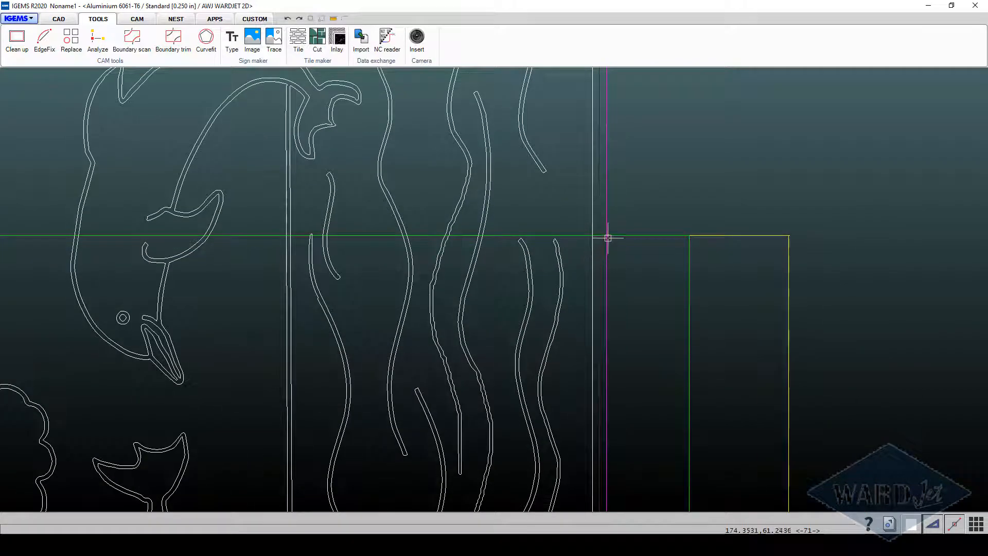
pyautogui.scroll(-4, 615, 240)
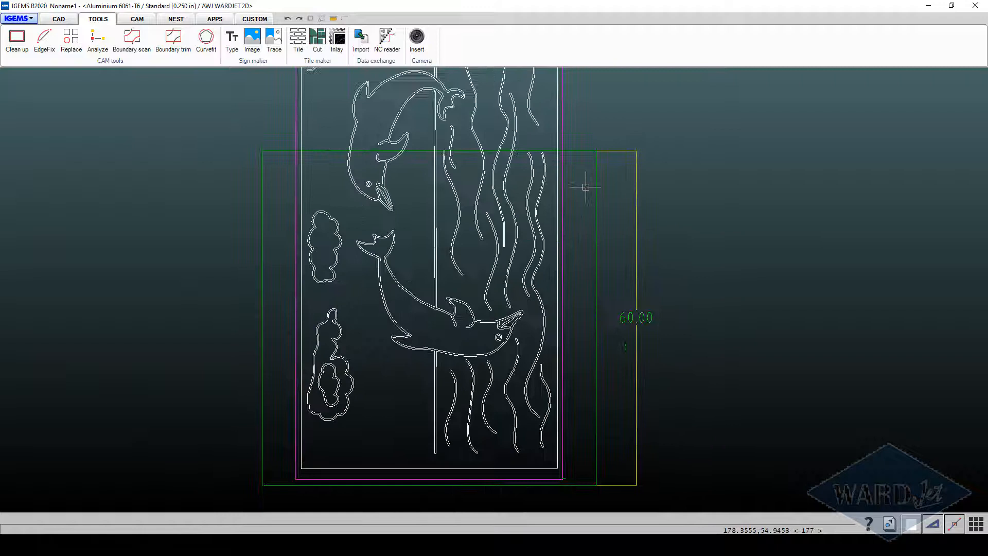
# Offset the green 60-inch rectangle inward by 1 inch
pyautogui.click(573, 151)
pyautogui.write('o')
pyautogui.press('Return')
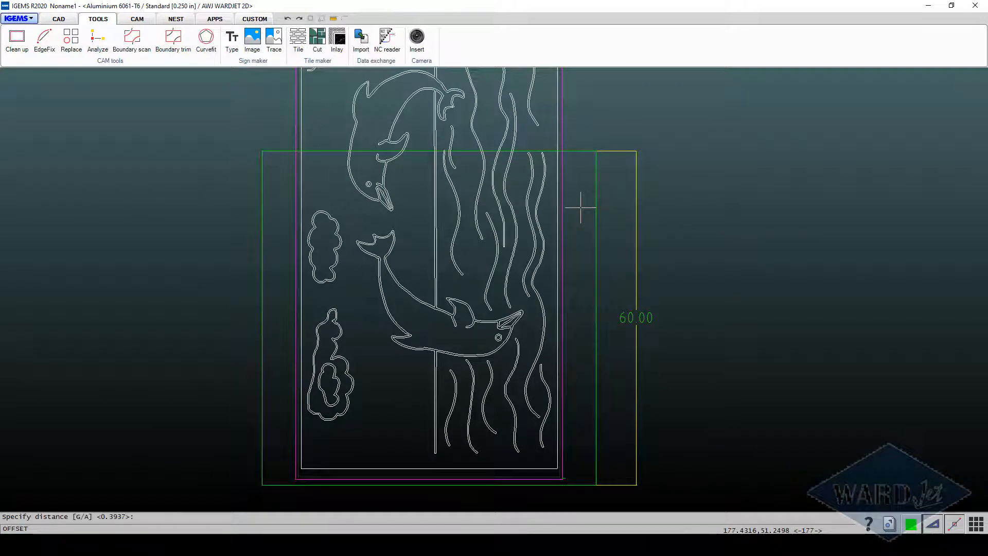
pyautogui.write('1')
pyautogui.press('Return')
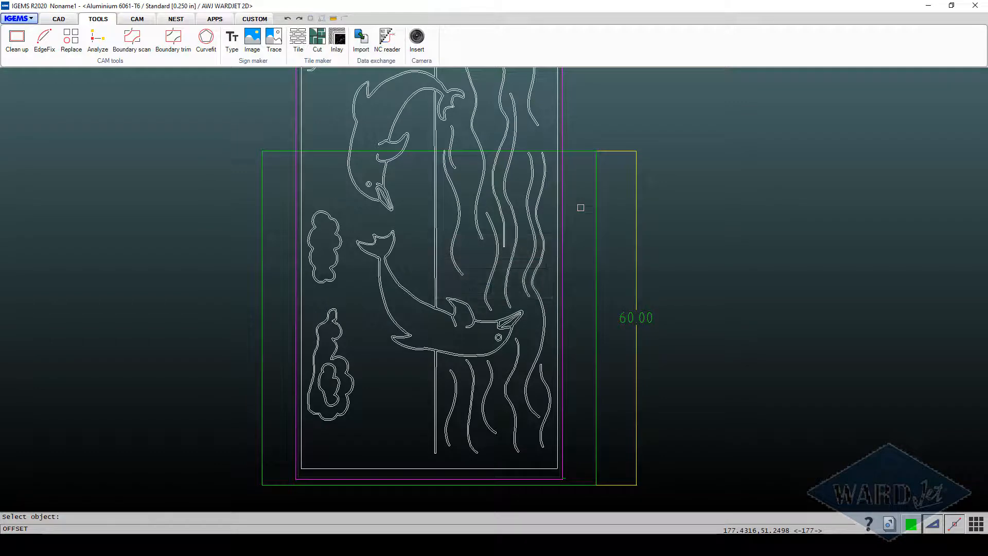
pyautogui.click(572, 151)
pyautogui.click(575, 171)
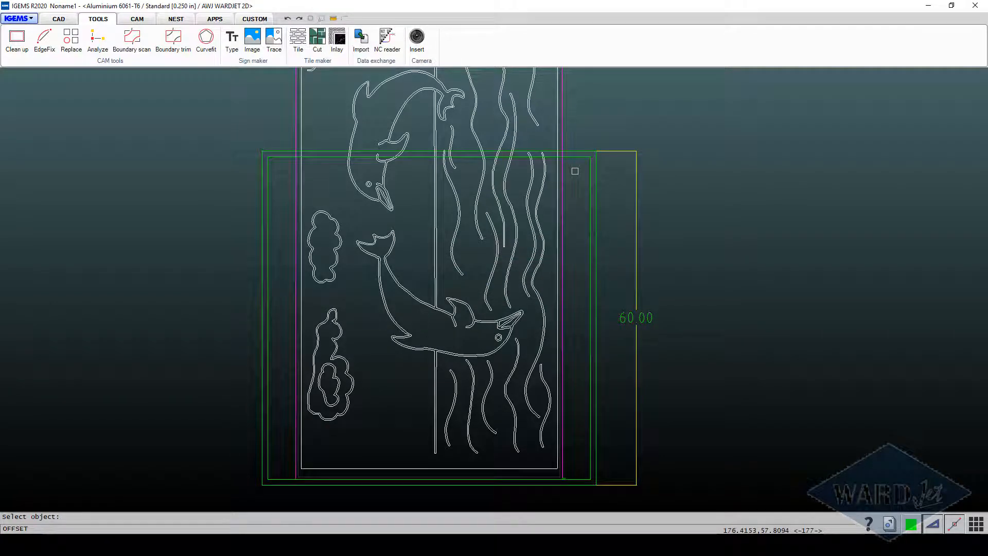
pyautogui.press('Escape')
# Draw a 0.3-inch diameter circle where the inner green rectangle's upper edge crosses the thin dark line in the panel's left margin
pyautogui.scroll(3, 298, 165)
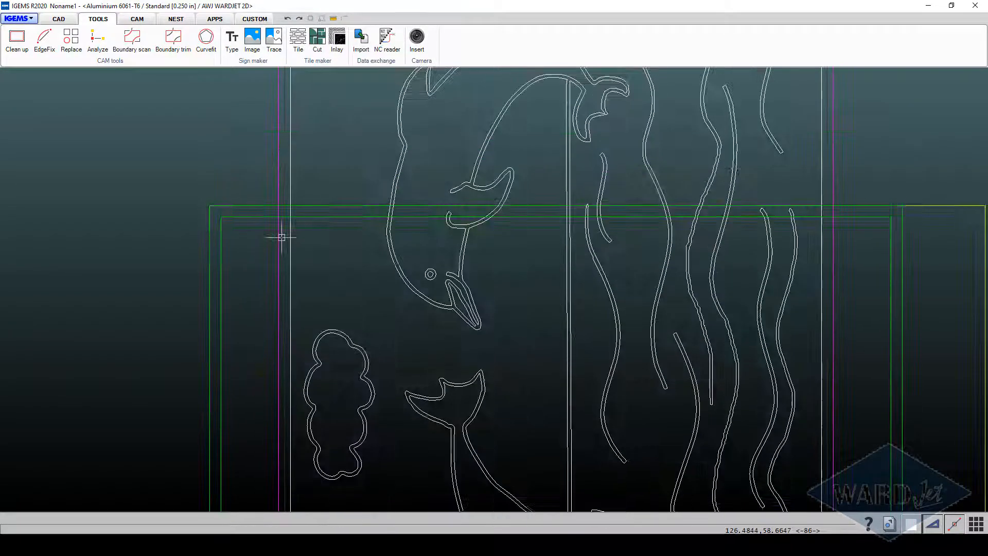
pyautogui.scroll(5, 283, 229)
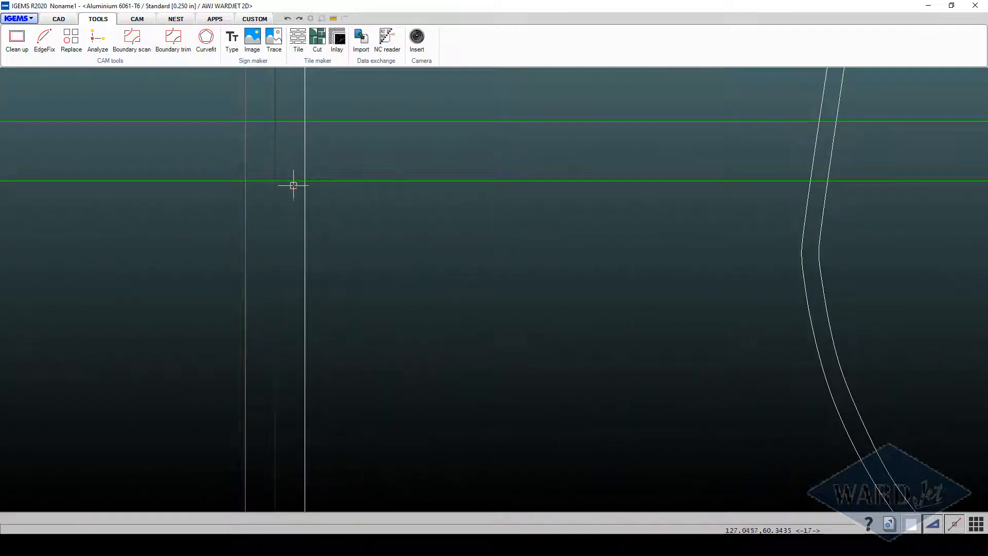
pyautogui.scroll(2, 293, 186)
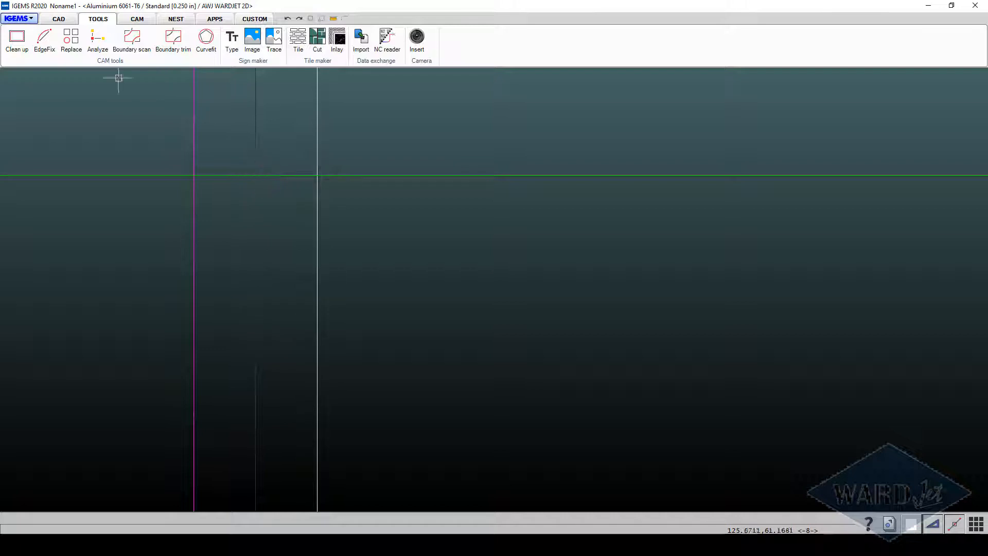
pyautogui.click(59, 19)
pyautogui.rightClick(304, 155)
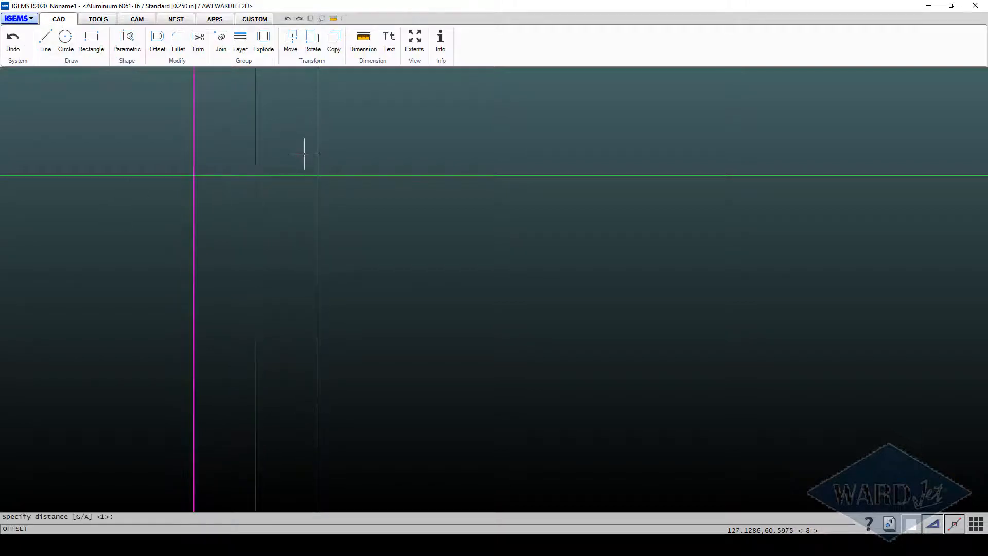
pyautogui.click(65, 37)
pyautogui.rightClick(400, 176)
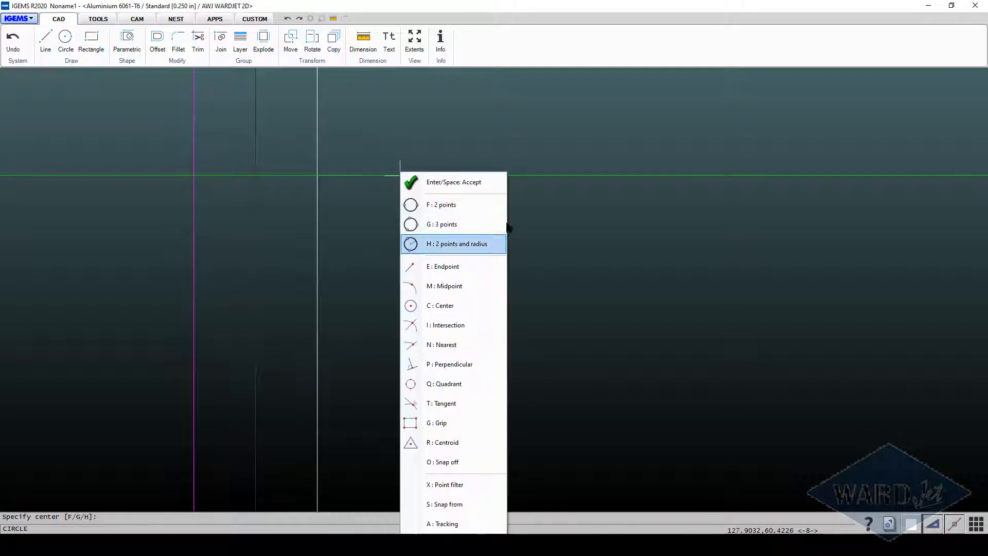
pyautogui.click(444, 325)
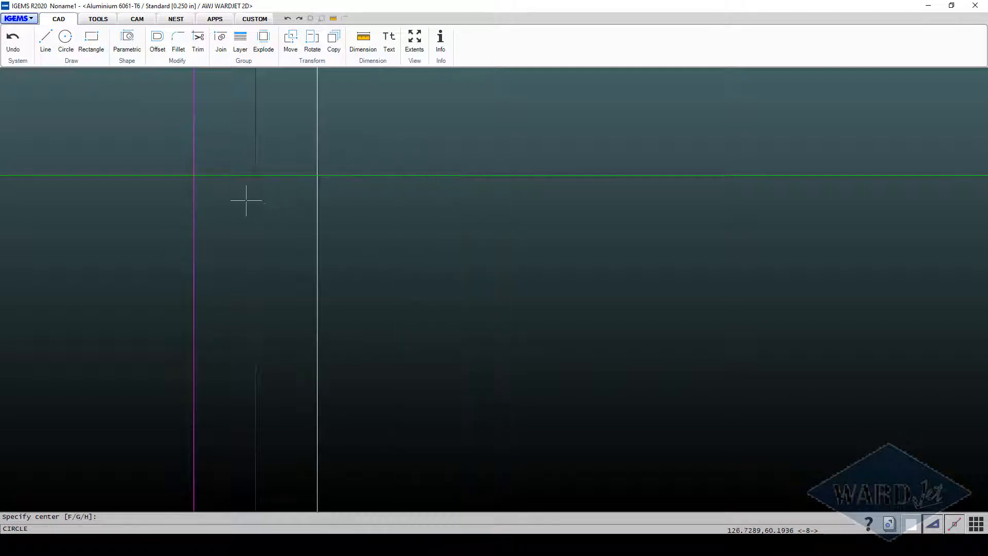
pyautogui.click(256, 175)
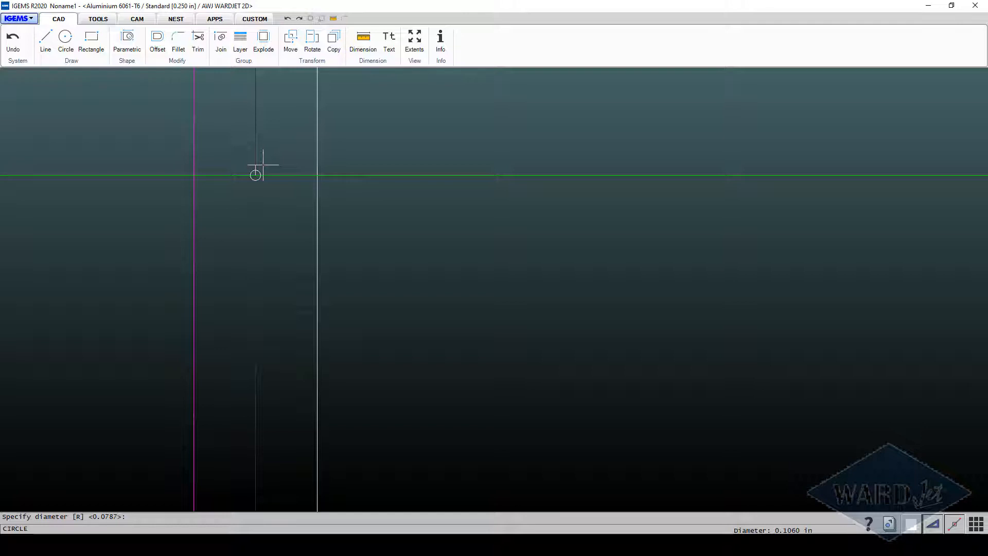
pyautogui.write('.3')
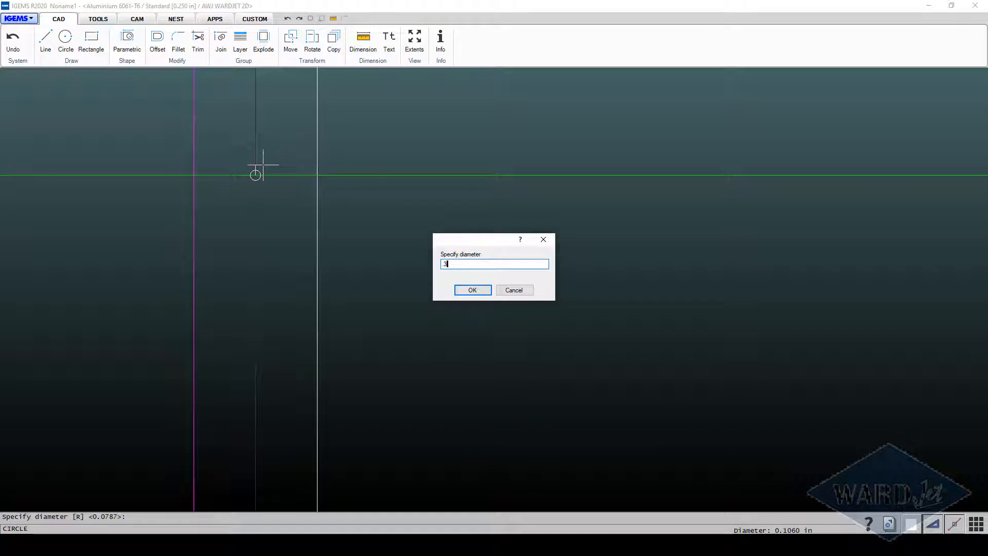
pyautogui.press('Return')
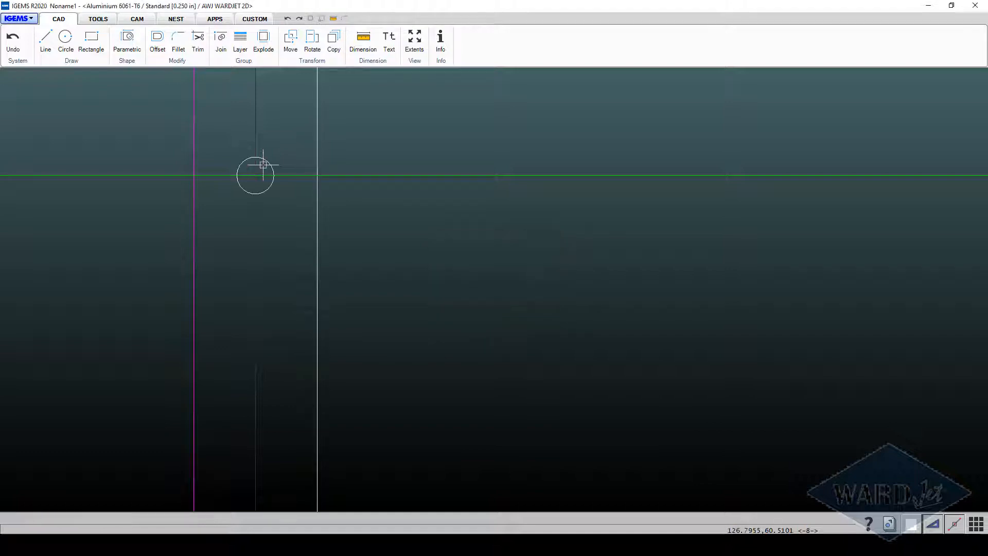
# Draw a matching 0.3-inch diameter circle where the inner green line crosses the thin dark line in the panel's right margin
pyautogui.scroll(-9, 263, 165)
pyautogui.moveTo(377, 190); pyautogui.dragTo(113, 231, button='middle')
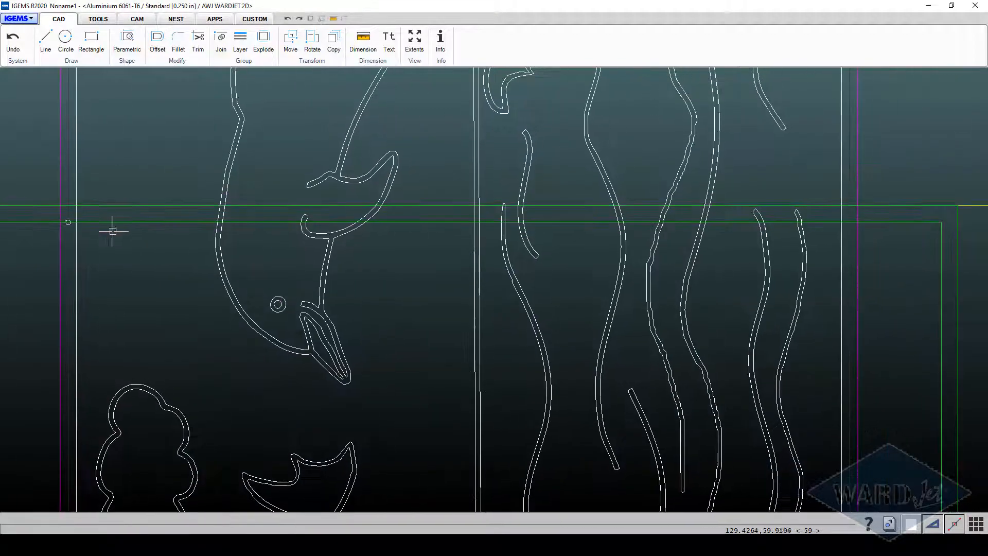
pyautogui.moveTo(690, 212); pyautogui.dragTo(441, 227, button='middle')
pyautogui.scroll(6, 567, 254)
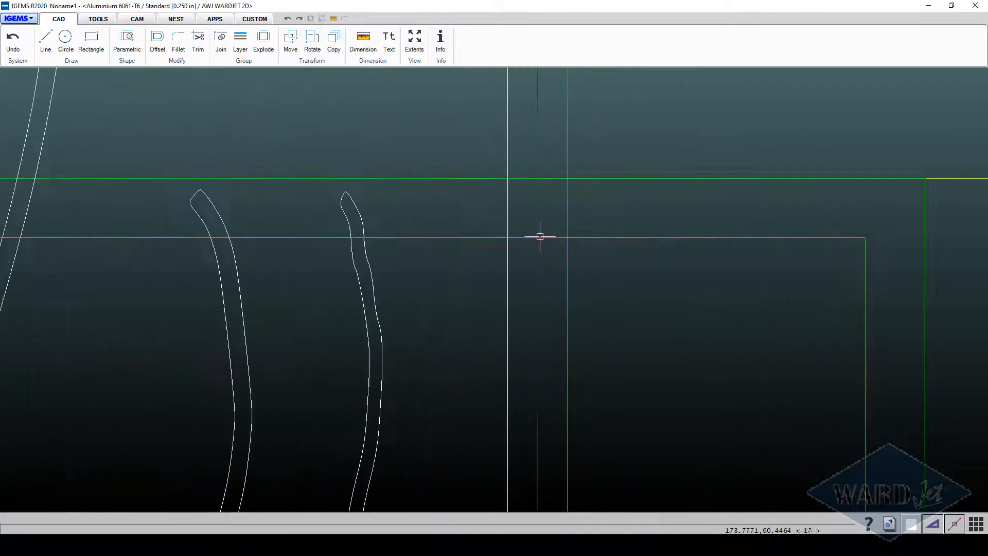
pyautogui.scroll(5, 544, 239)
pyautogui.press('Return')
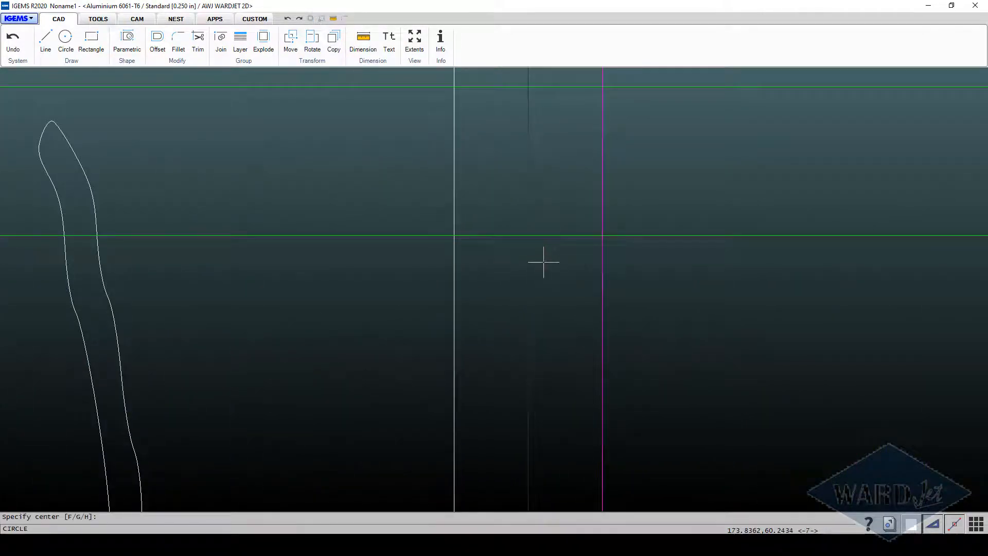
pyautogui.click(529, 236)
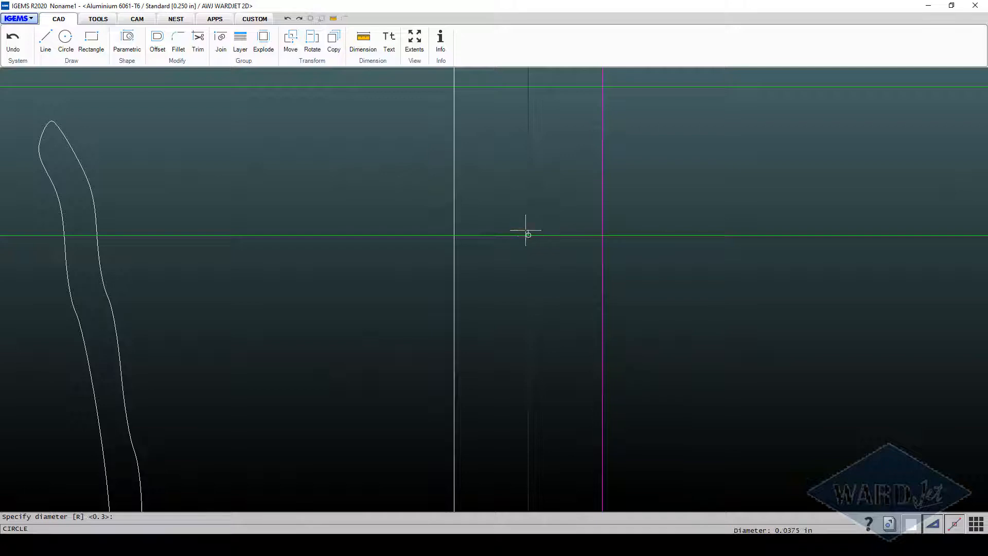
pyautogui.press('Return')
pyautogui.scroll(-6, 525, 230)
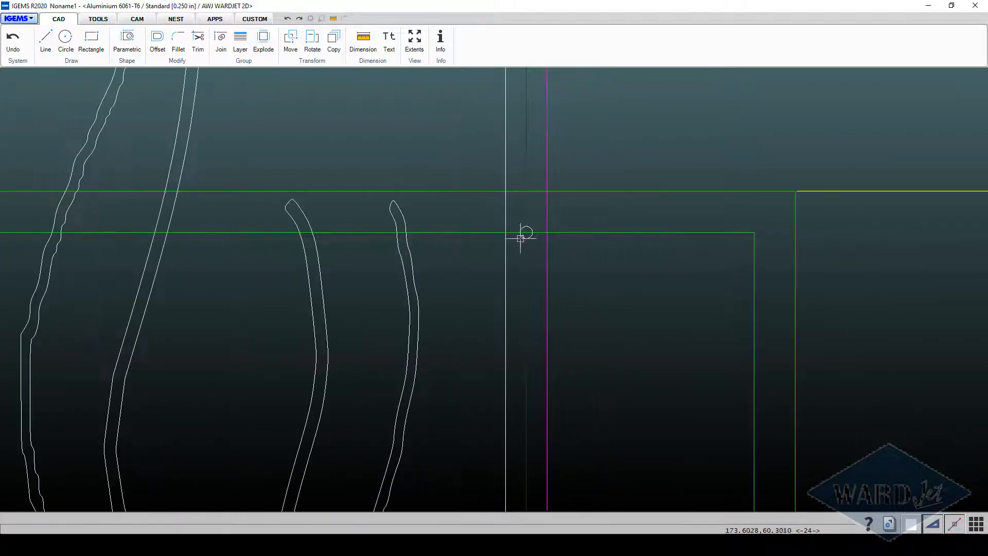
pyautogui.scroll(-1, 561, 193)
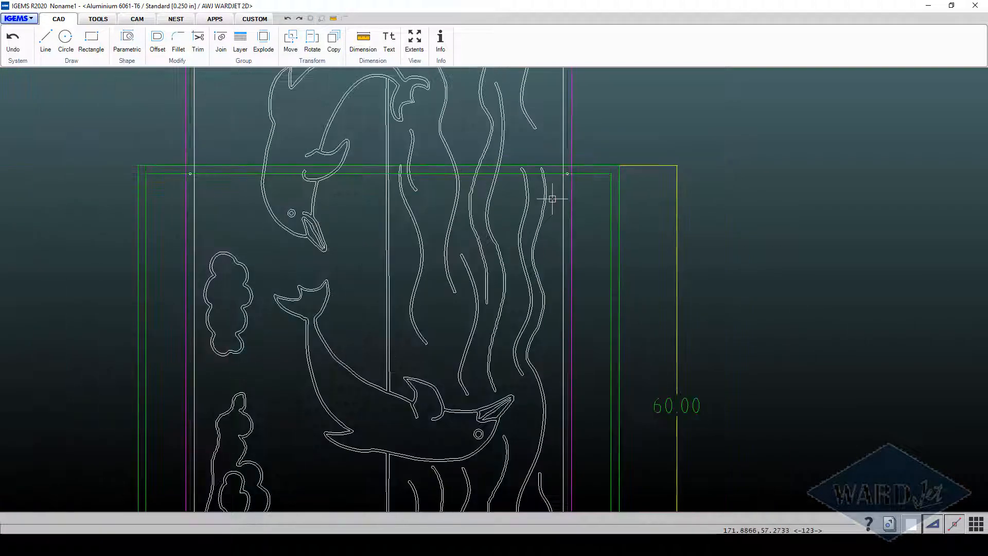
# Measure the vertical gap between the panel's lower border and the thin dark outline below it, without placing the dimension
pyautogui.moveTo(490, 214); pyautogui.dragTo(488, 242, button='middle')
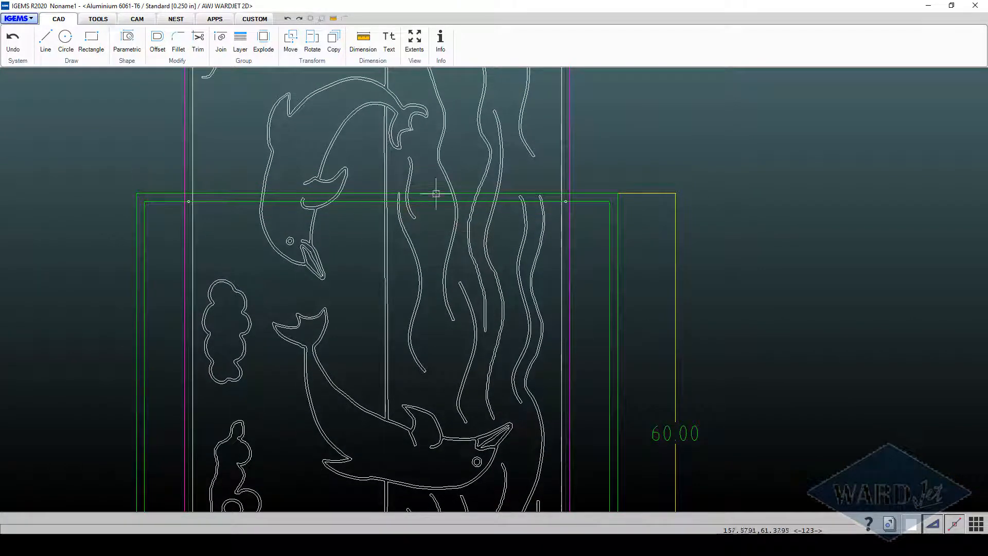
pyautogui.scroll(-3, 414, 214)
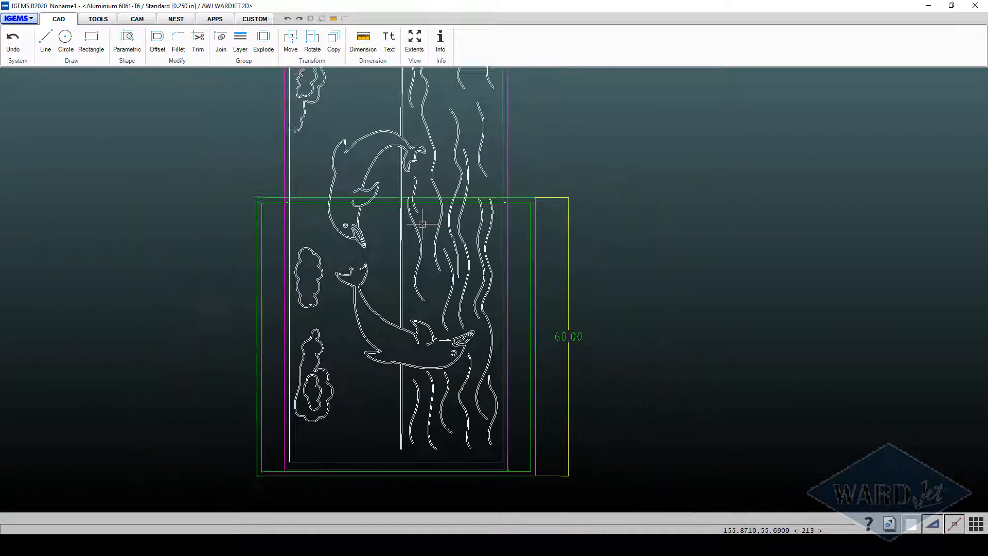
pyautogui.scroll(5, 394, 410)
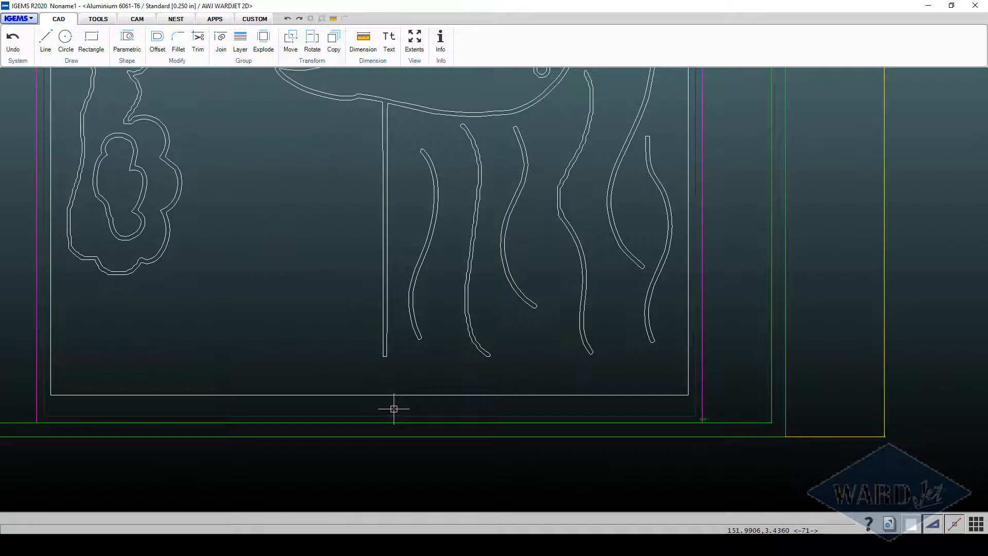
pyautogui.scroll(-4, 394, 409)
pyautogui.scroll(5, 394, 409)
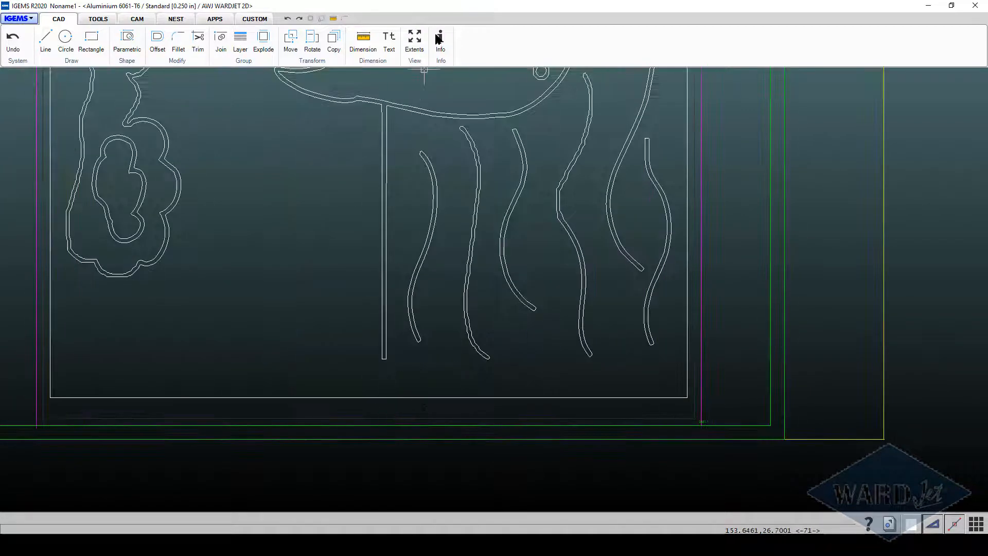
pyautogui.click(378, 43)
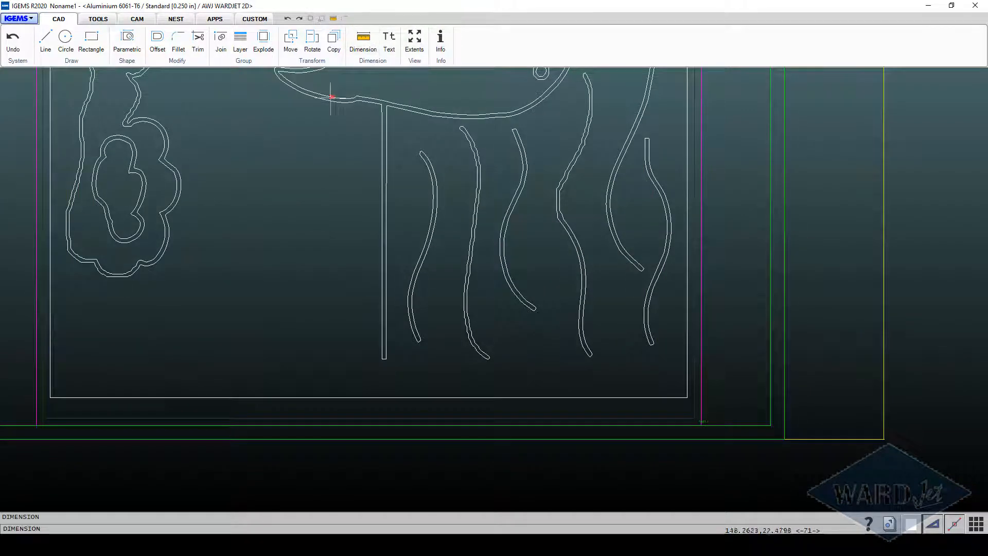
pyautogui.click(50, 398)
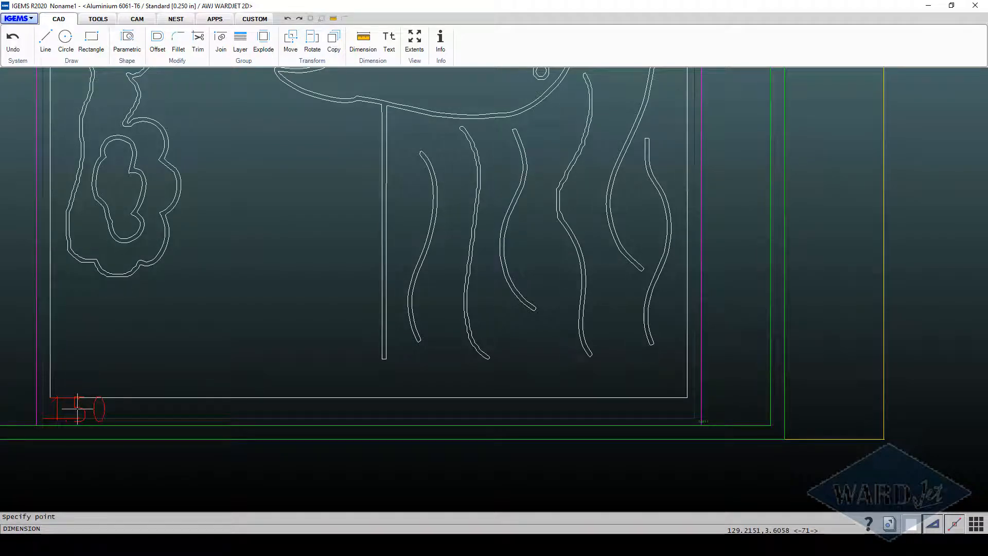
pyautogui.press('Escape')
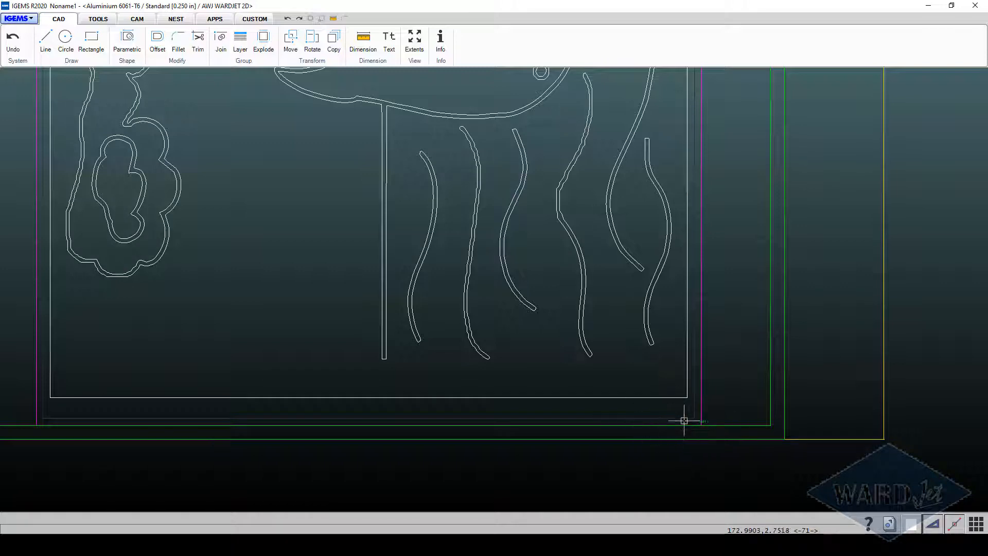
# Move the dolphin panel, its artwork and both reference circles straight down about 1.34 inches
pyautogui.scroll(-5, 700, 398)
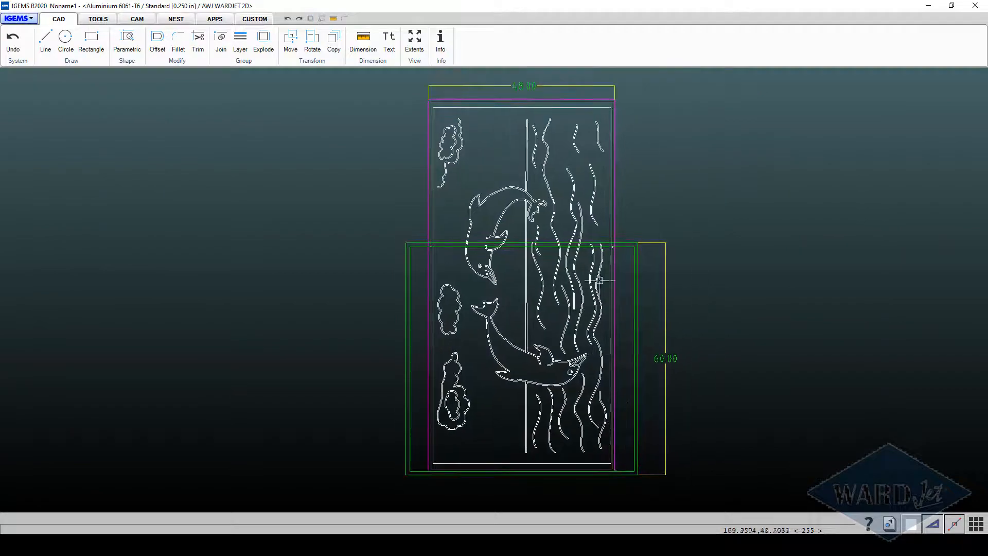
pyautogui.scroll(8, 561, 239)
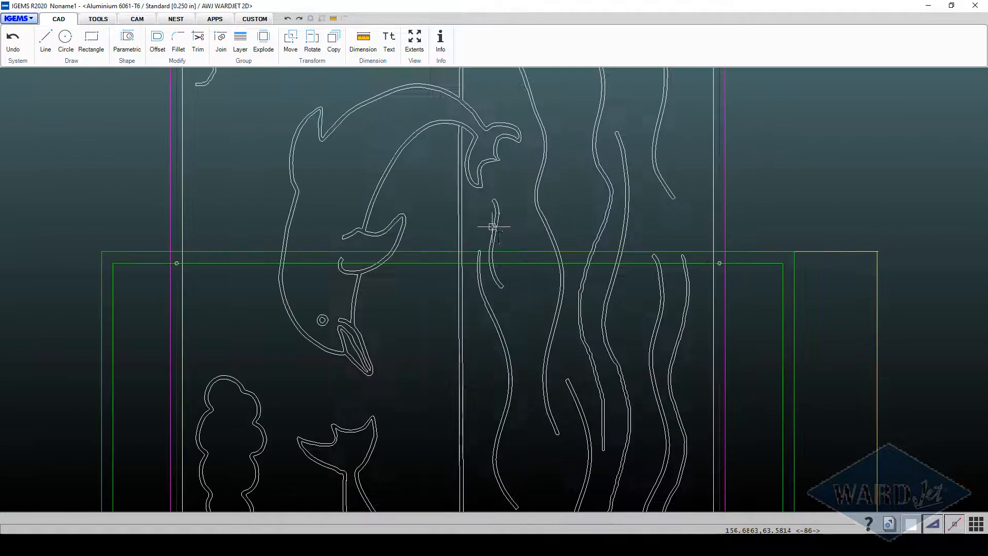
pyautogui.scroll(-2, 481, 266)
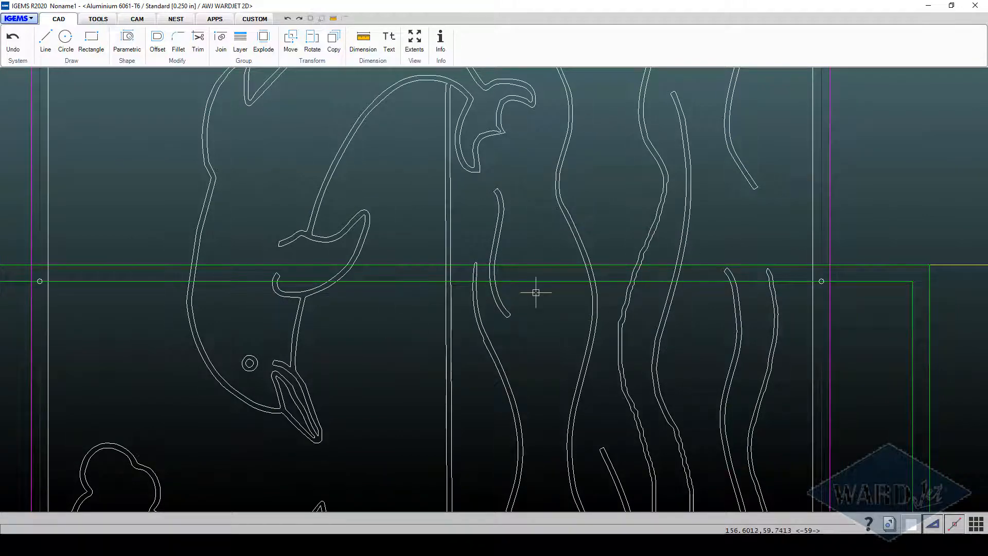
pyautogui.scroll(-5, 536, 292)
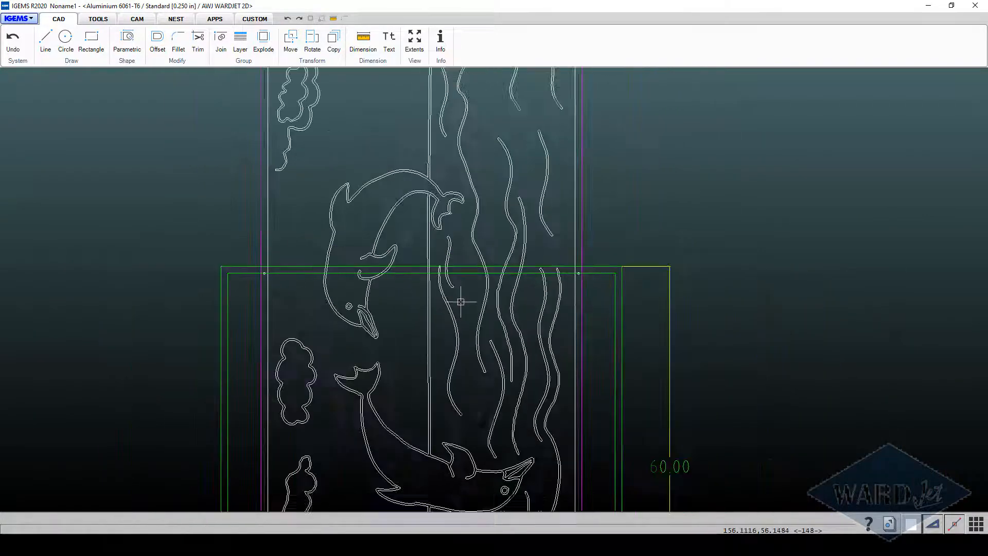
pyautogui.scroll(-4, 454, 297)
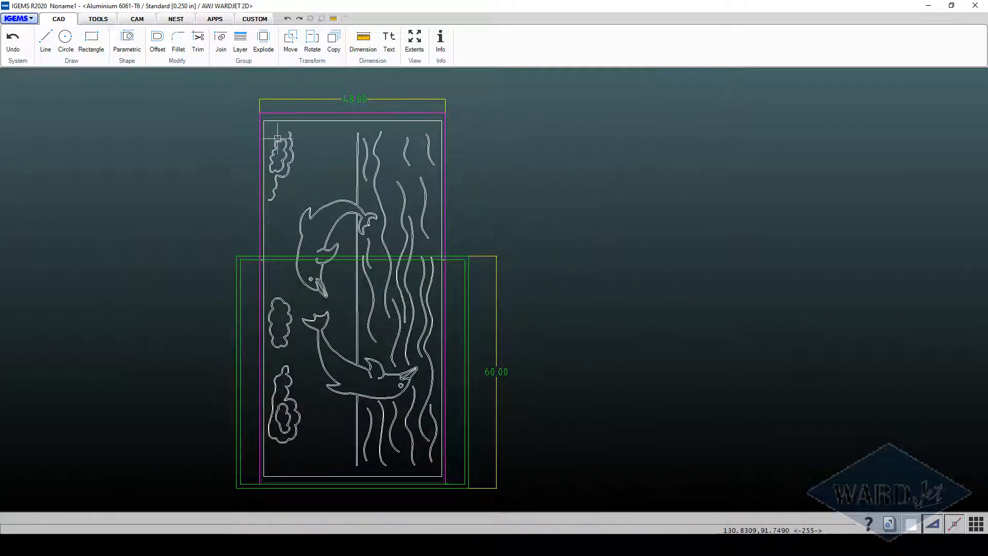
pyautogui.press('m')
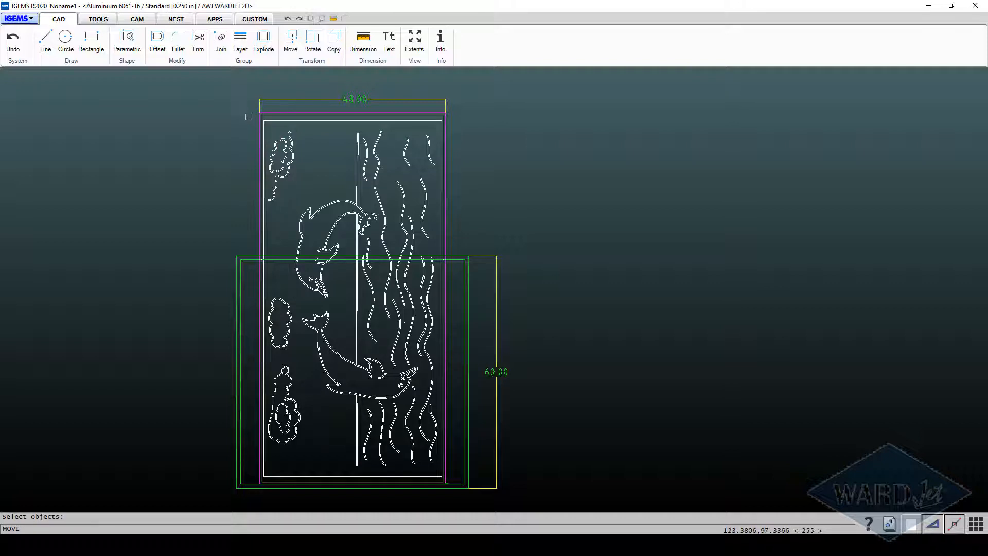
pyautogui.moveTo(249, 119); pyautogui.dragTo(455, 479)
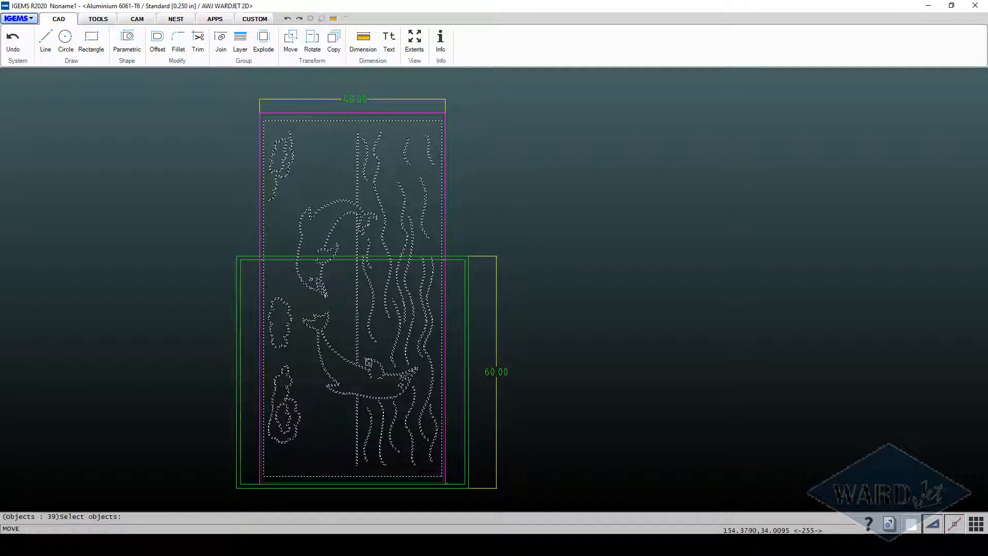
pyautogui.press('Return')
pyautogui.scroll(5, 368, 331)
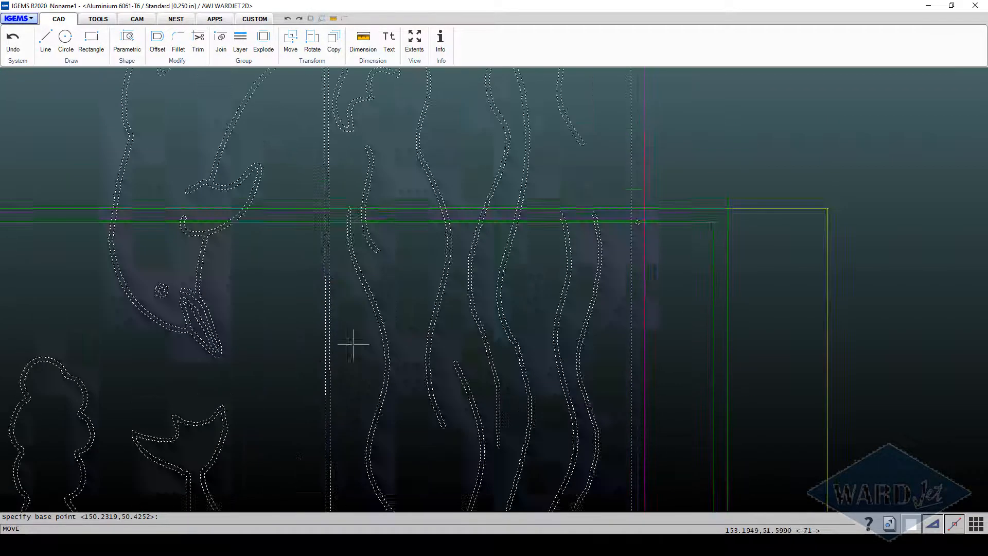
pyautogui.click(408, 302)
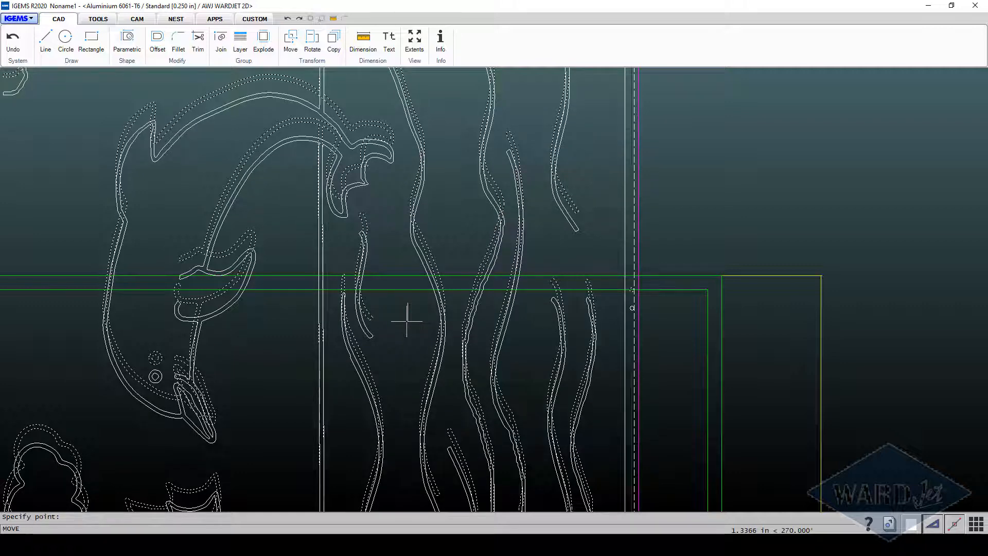
pyautogui.click(407, 321)
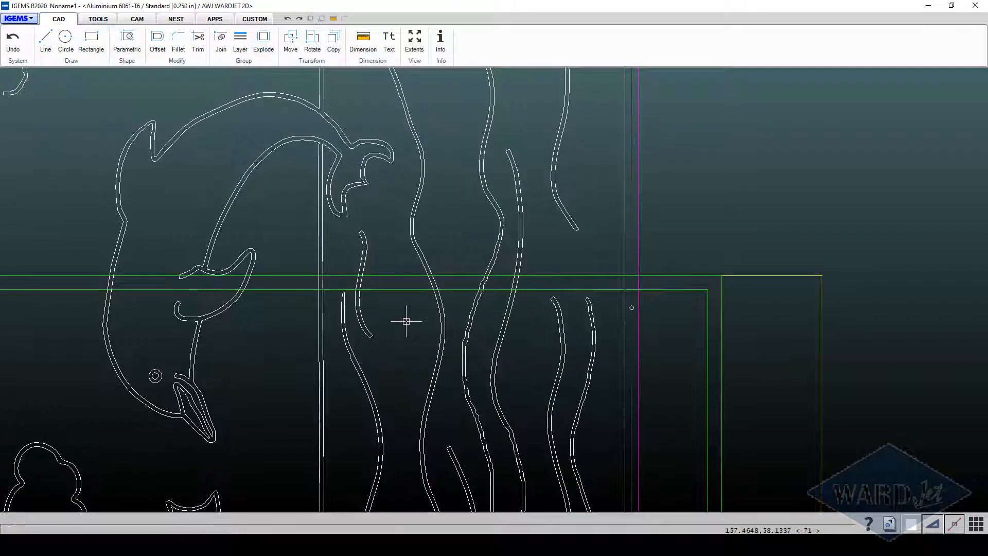
# Check the positions of the two circles and the panel's lower border against the green cutting-limit rectangles
pyautogui.scroll(-1, 407, 321)
pyautogui.scroll(-4, 406, 277)
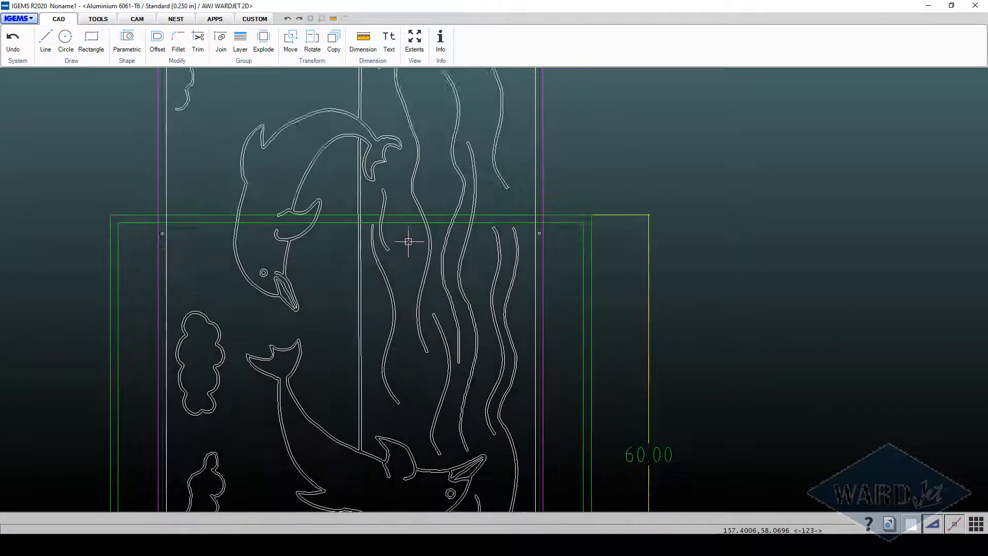
pyautogui.scroll(6, 348, 375)
pyautogui.scroll(3, 278, 412)
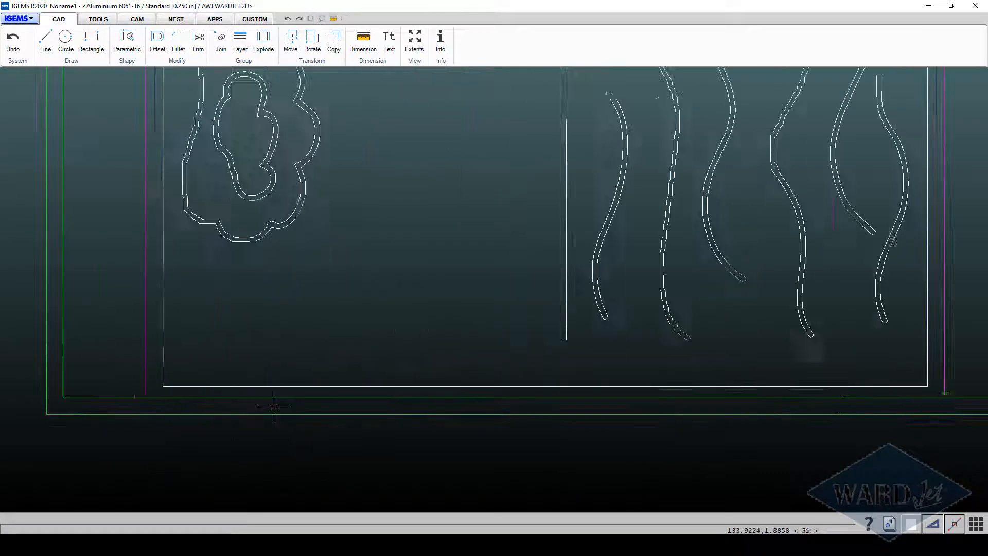
pyautogui.scroll(-6, 274, 404)
pyautogui.moveTo(347, 379); pyautogui.dragTo(327, 473, button='middle')
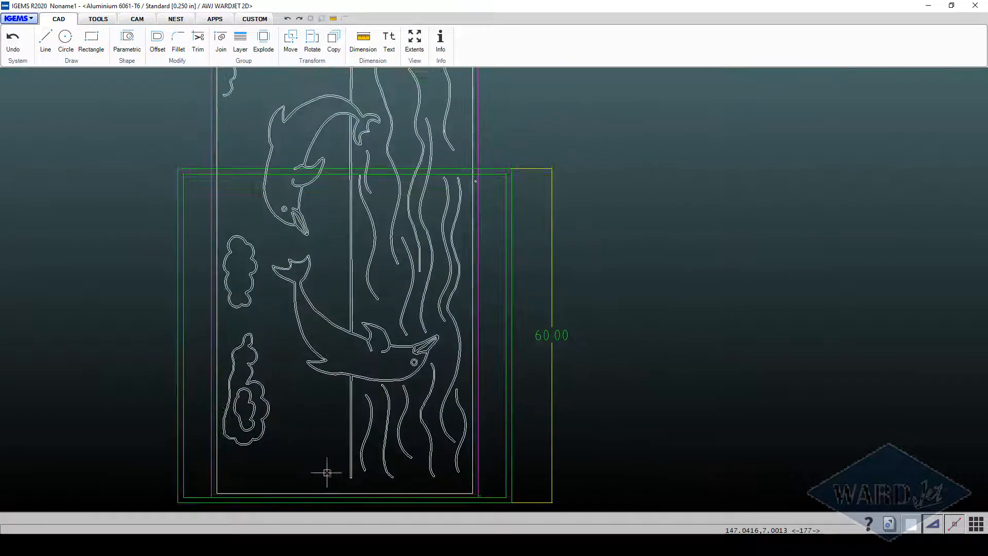
# Draw a rectangle of about 0.65 by 0.62 inch around the reference circle in the panel's left margin
pyautogui.scroll(5, 211, 172)
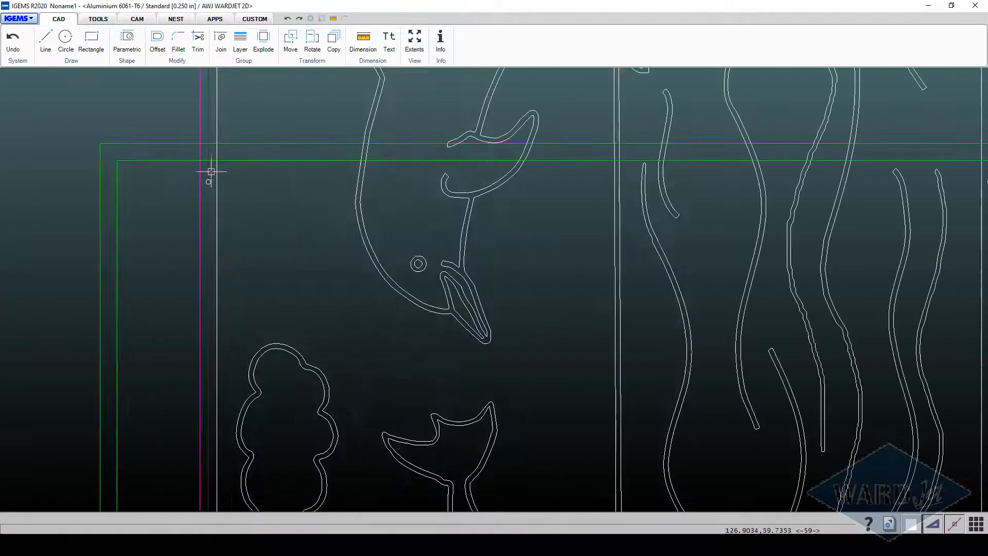
pyautogui.scroll(-5, 265, 178)
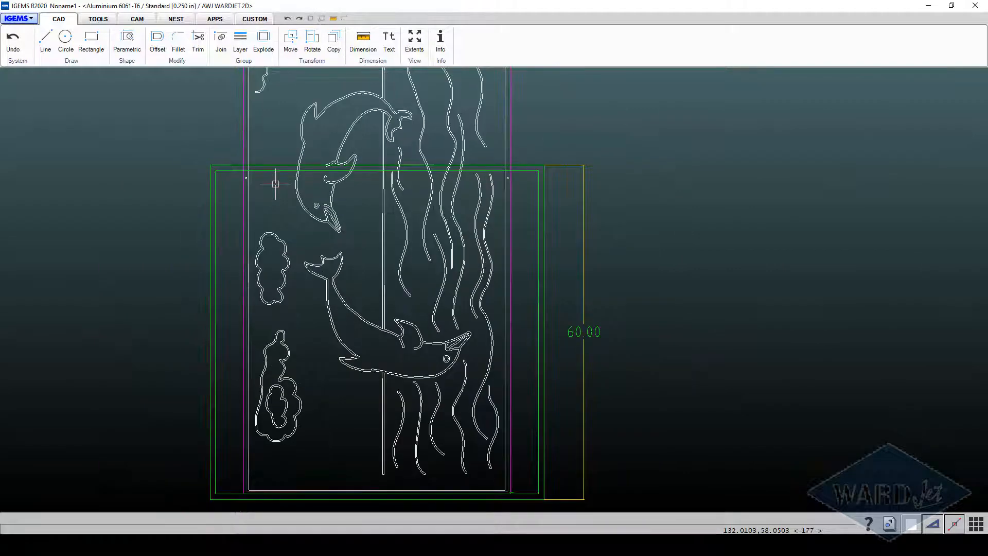
pyautogui.scroll(10, 275, 185)
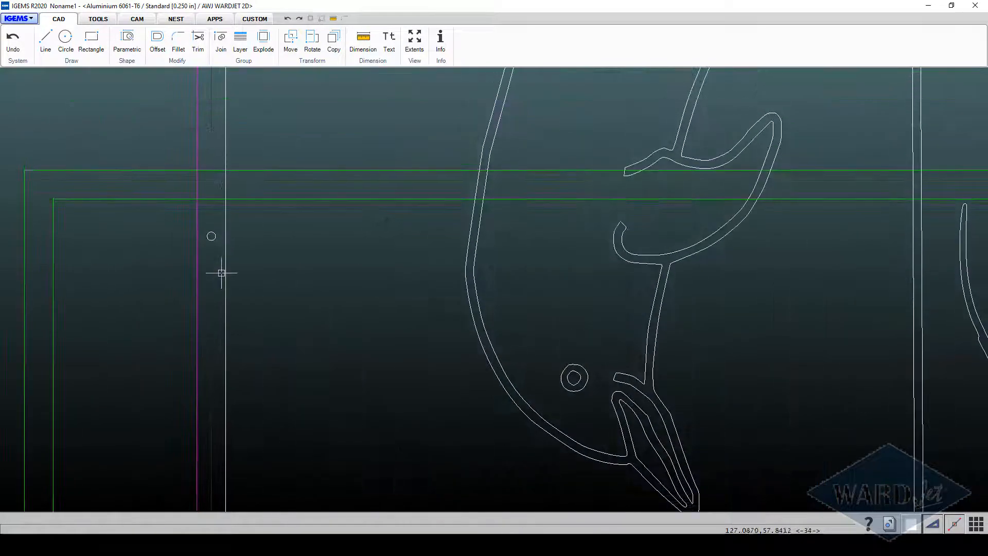
pyautogui.press('r')
pyautogui.click(193, 212)
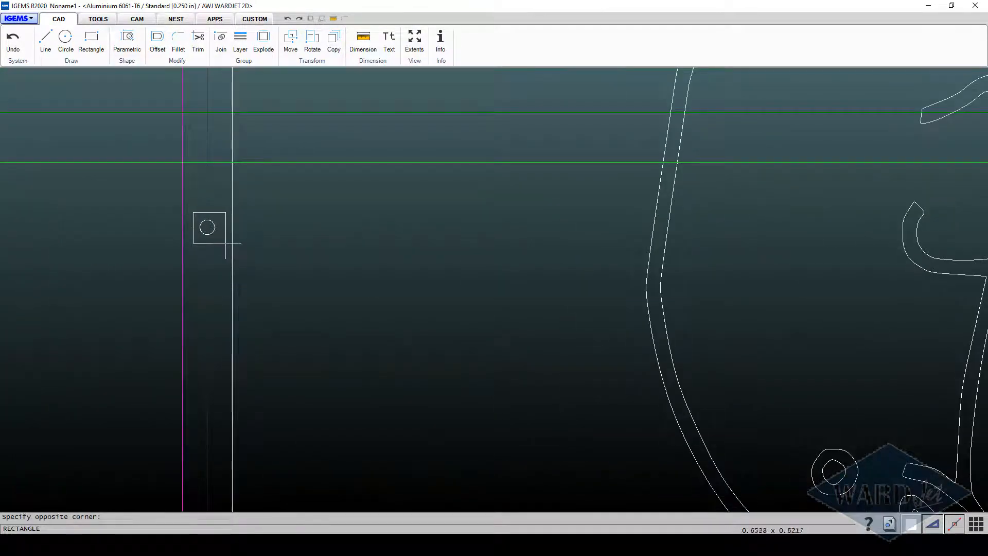
pyautogui.click(220, 237)
pyautogui.scroll(-5, 288, 247)
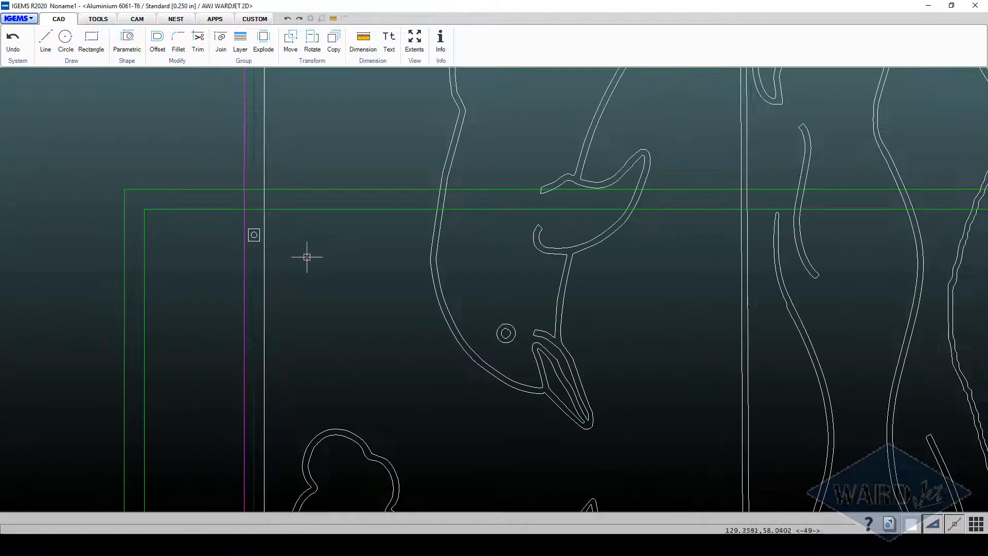
# Draw a similar small rectangle around the reference circle in the panel's right margin
pyautogui.scroll(-2, 360, 245)
pyautogui.scroll(7, 441, 236)
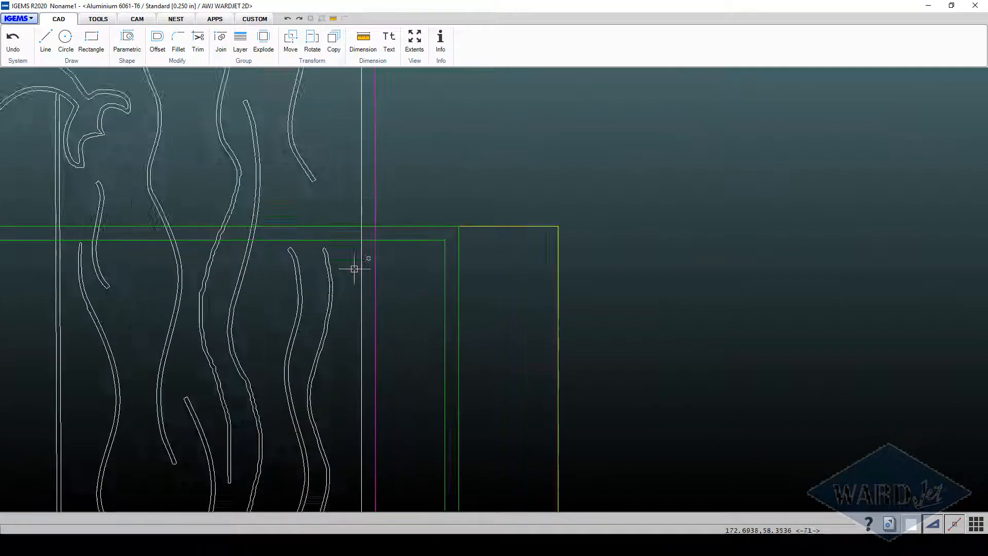
pyautogui.press('r')
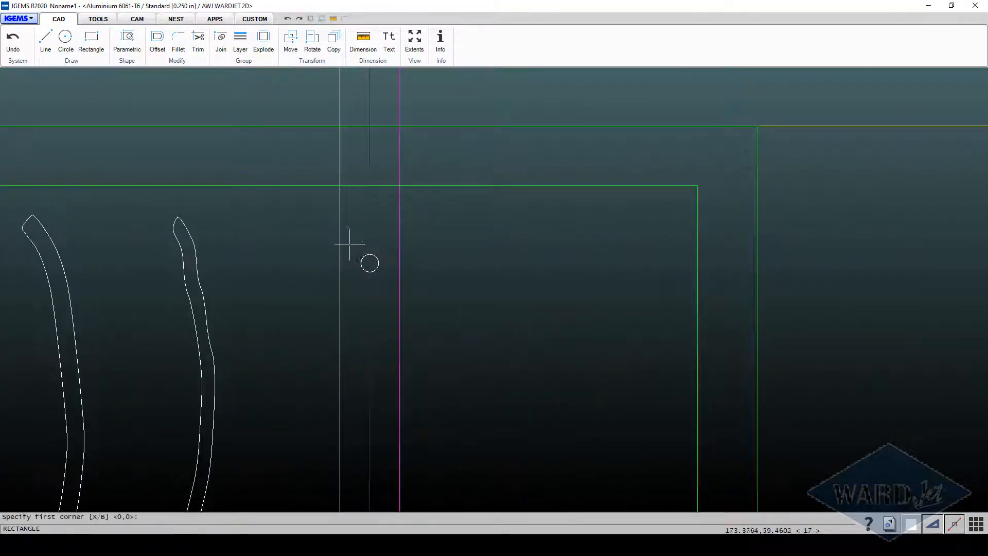
pyautogui.click(353, 248)
pyautogui.click(369, 263)
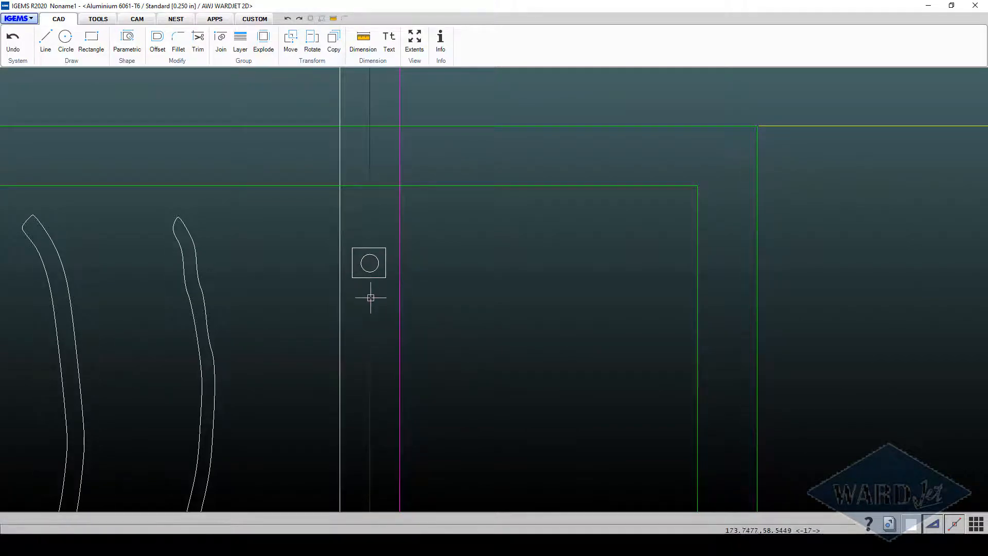
pyautogui.scroll(-4, 360, 304)
# Change the inner green cutting-limit rectangle's color to light gray, color 254
pyautogui.scroll(-6, 355, 317)
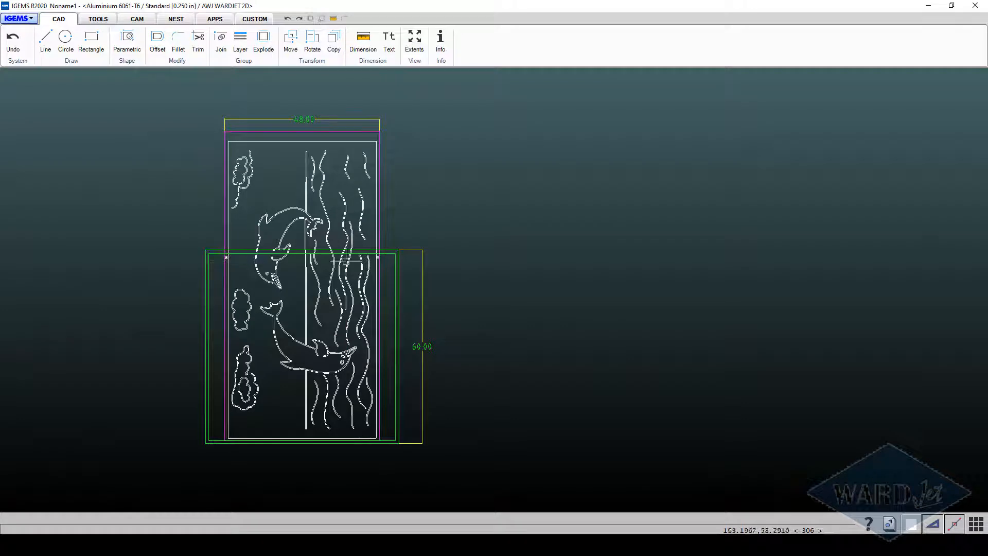
pyautogui.click(394, 288)
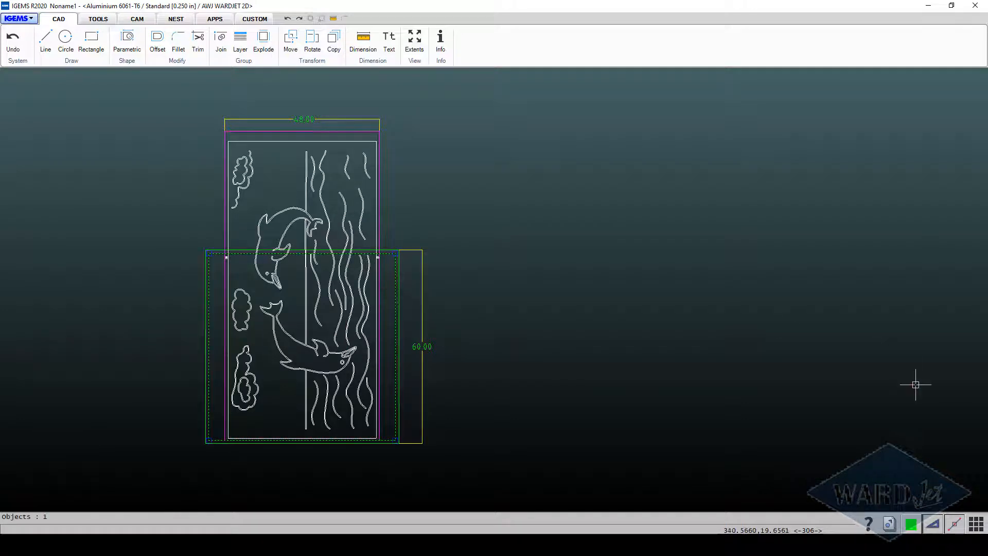
pyautogui.click(912, 524)
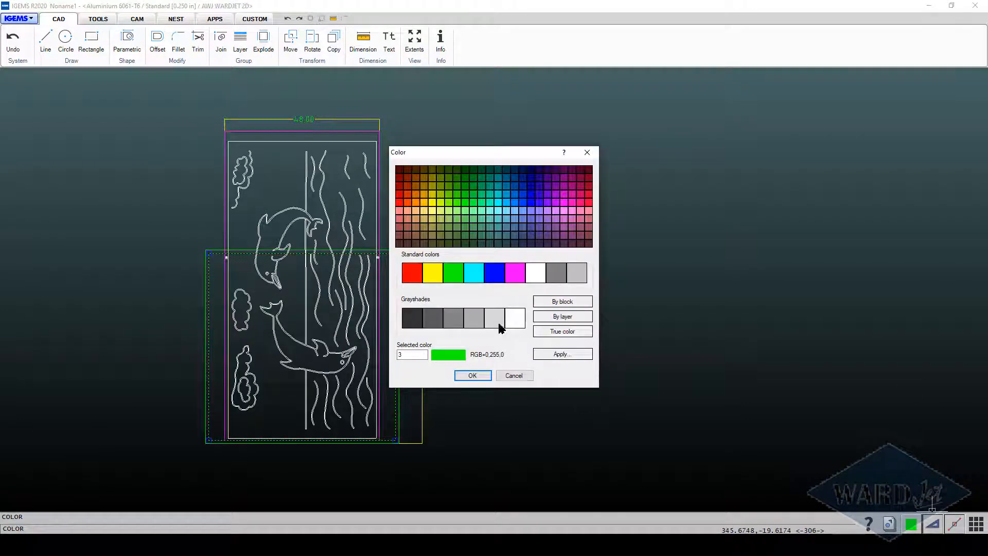
pyautogui.click(495, 319)
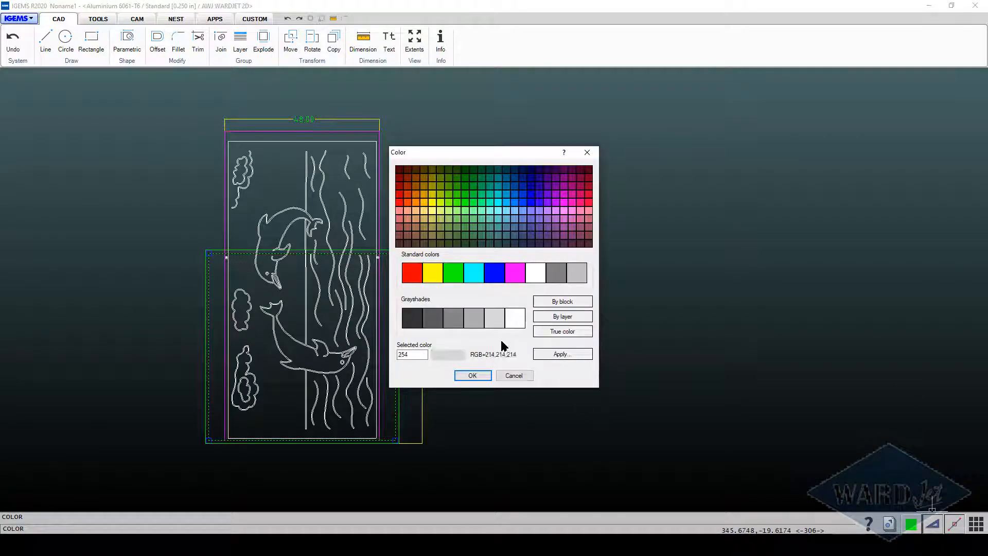
pyautogui.click(473, 375)
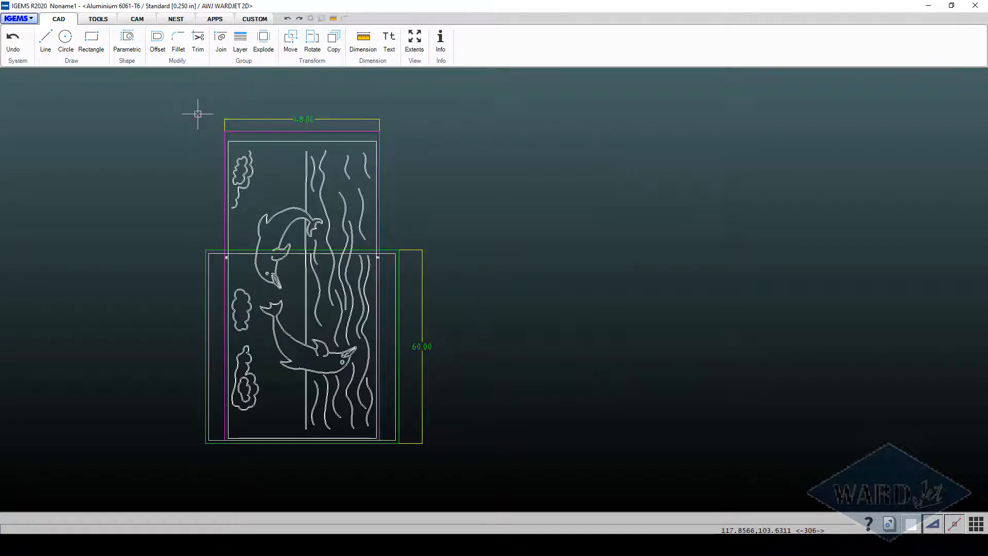
# Create a part from the dolphin panel, its artwork and both boxed circles, with toolpath creation off and medium quality
pyautogui.click(137, 18)
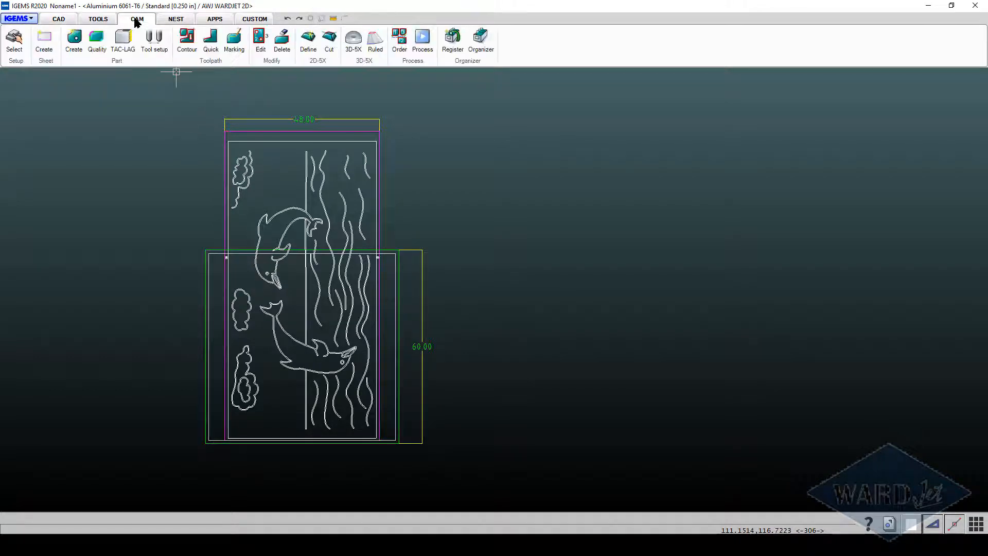
pyautogui.click(74, 39)
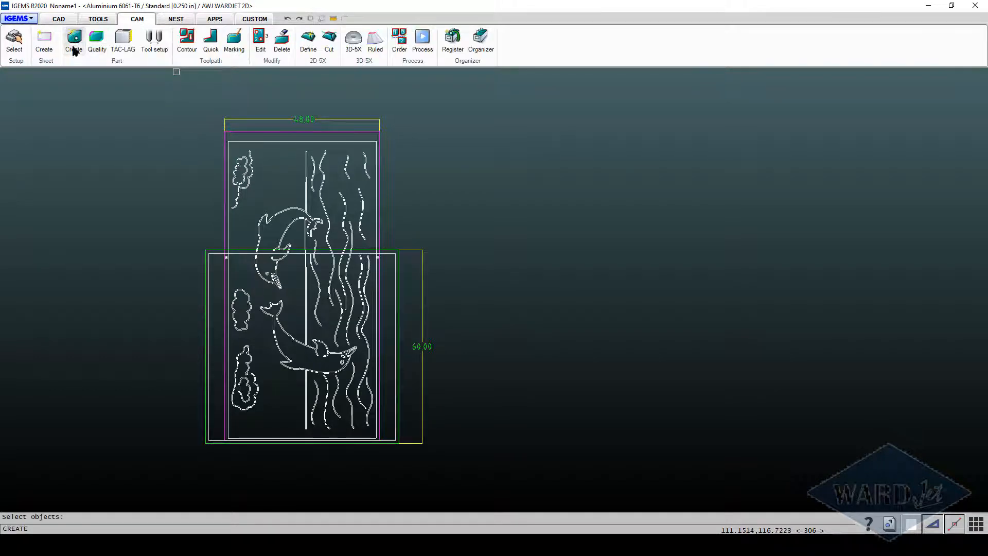
pyautogui.moveTo(212, 137)
pyautogui.mouseDown()
pyautogui.moveTo(258, 253)
pyautogui.moveTo(396, 469)
pyautogui.moveTo(386, 447)
pyautogui.mouseUp()
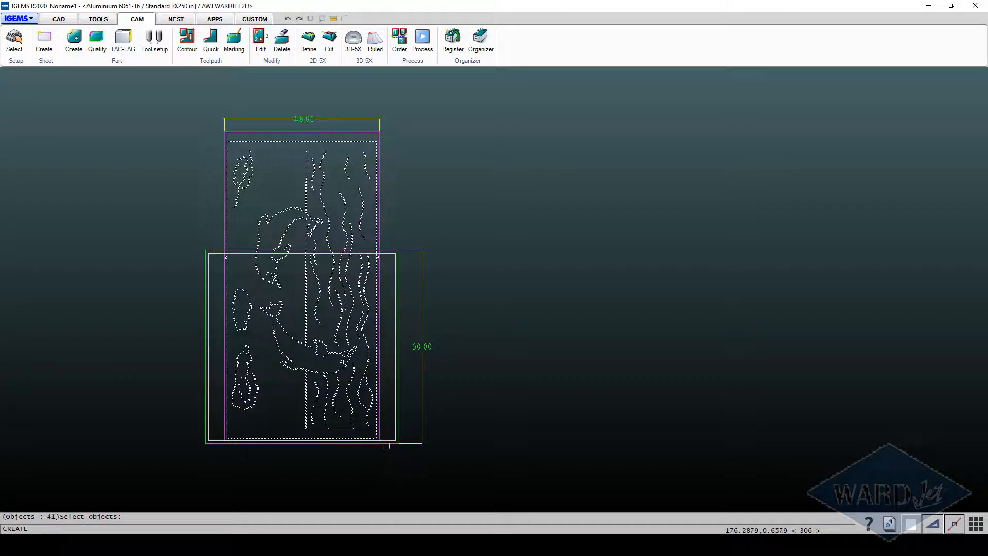
pyautogui.rightClick(386, 446)
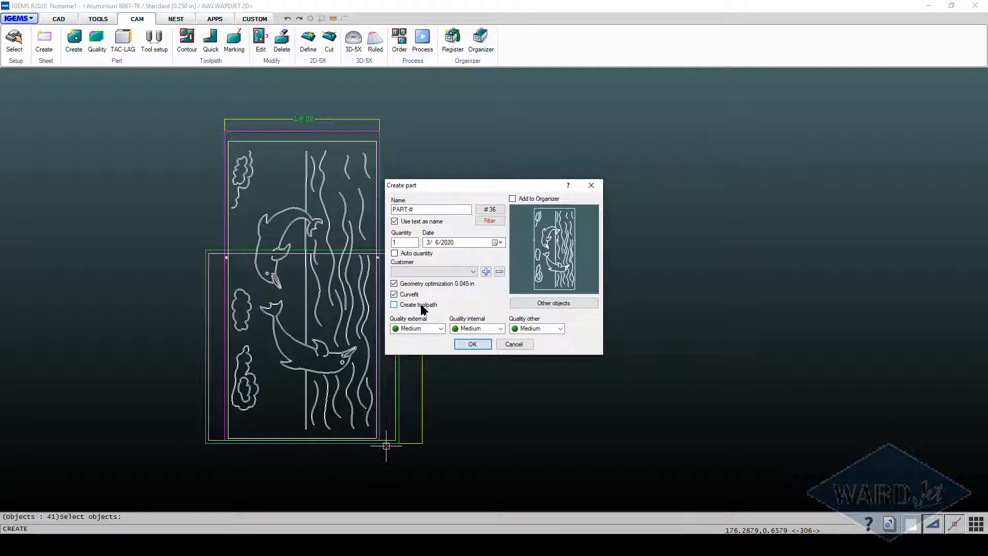
pyautogui.press('Return')
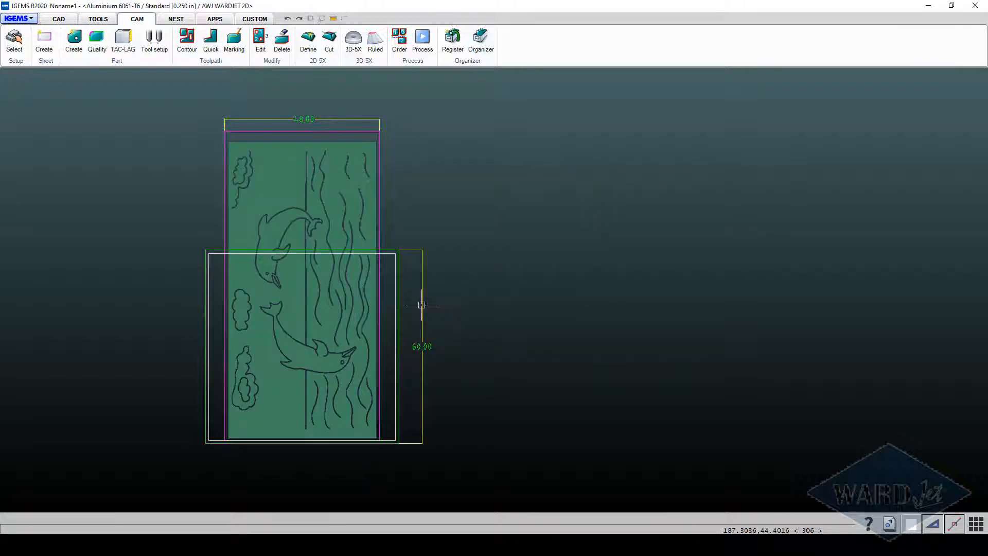
# Examine the created part at both boxed reference circles and where the panel crosses the cutting-limit rectangles
pyautogui.scroll(10, 335, 292)
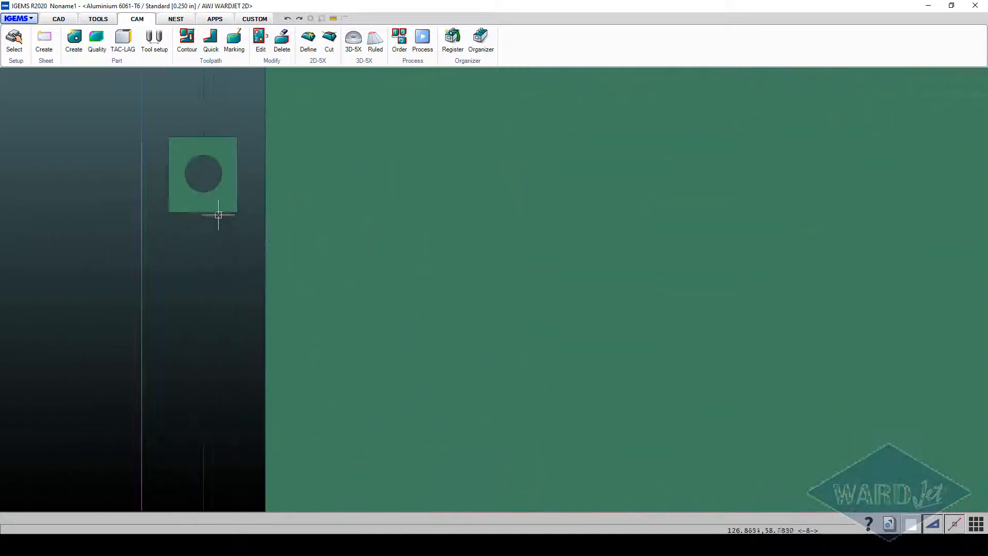
pyautogui.scroll(-10, 205, 180)
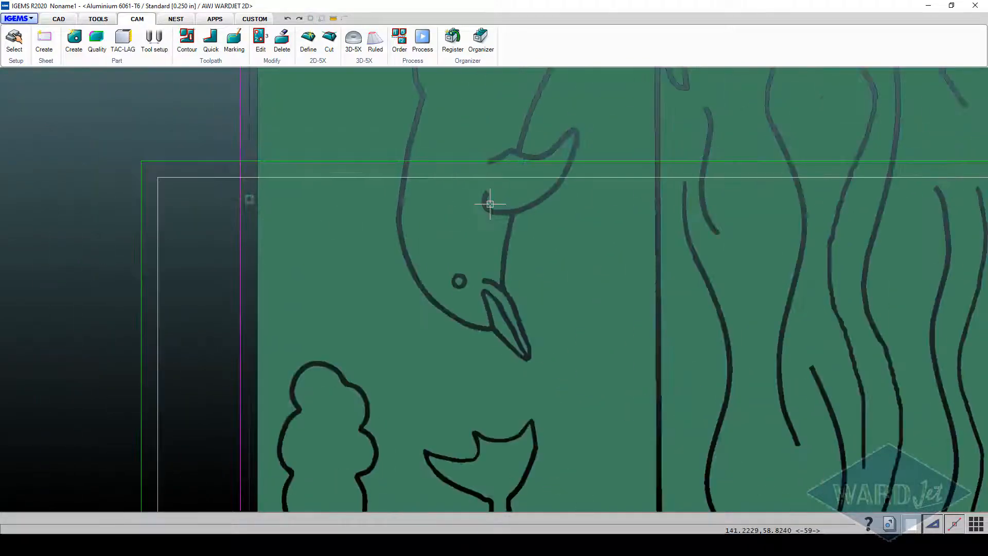
pyautogui.moveTo(688, 225); pyautogui.dragTo(344, 276, button='middle')
pyautogui.scroll(-2, 361, 289)
pyautogui.scroll(3, 624, 255)
pyautogui.scroll(-4, 626, 254)
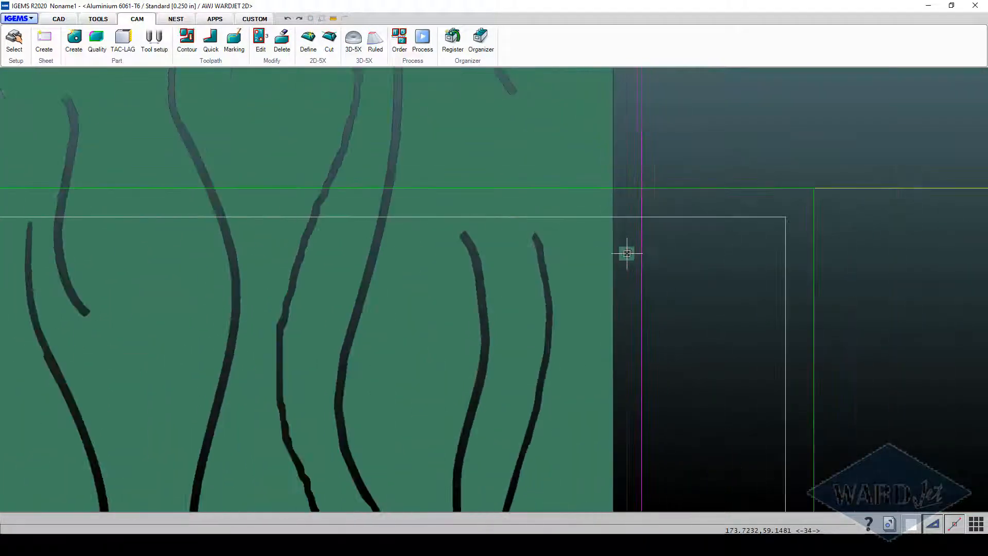
pyautogui.scroll(-3, 624, 264)
pyautogui.moveTo(589, 294); pyautogui.dragTo(549, 239, button='middle')
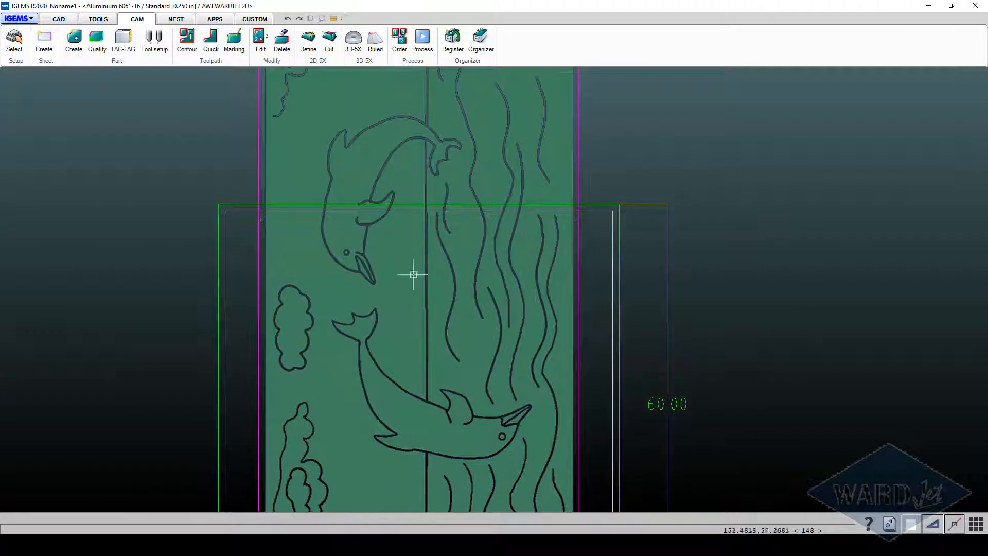
# Examine the lower dolphin and its beak in the filled part for loose pieces, and undo the part creation
pyautogui.scroll(1, 418, 263)
pyautogui.moveTo(419, 263); pyautogui.dragTo(385, 225, button='middle')
pyautogui.scroll(-2, 396, 227)
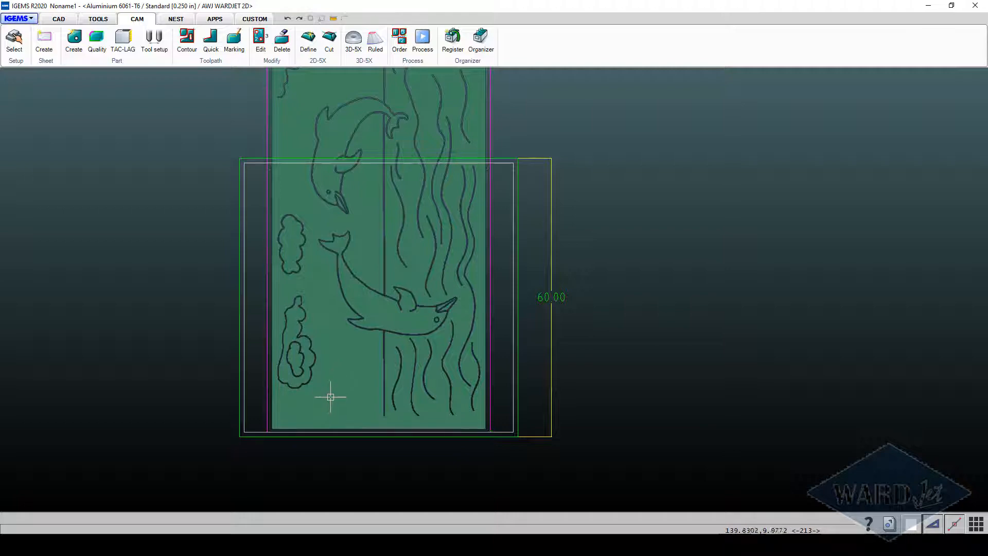
pyautogui.scroll(2, 461, 319)
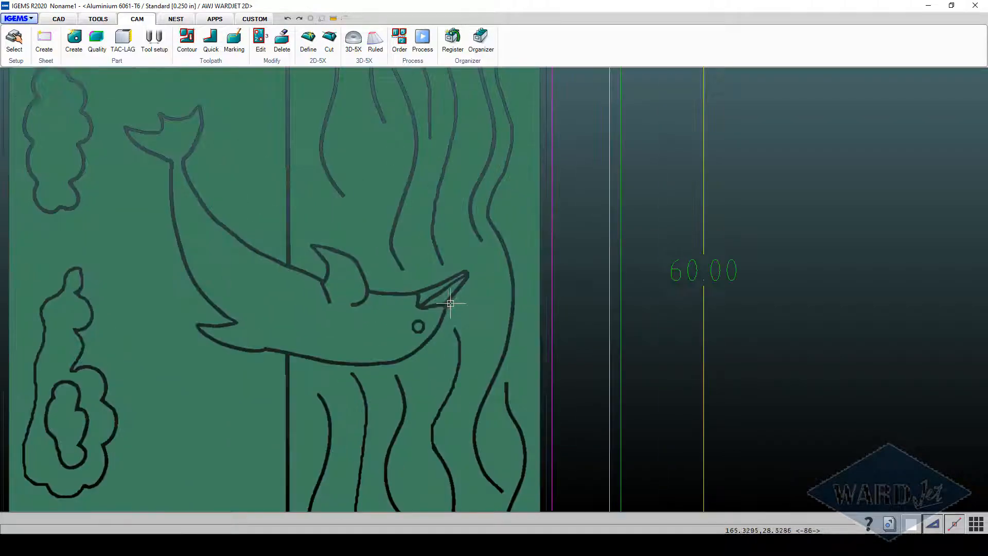
pyautogui.scroll(-2, 454, 296)
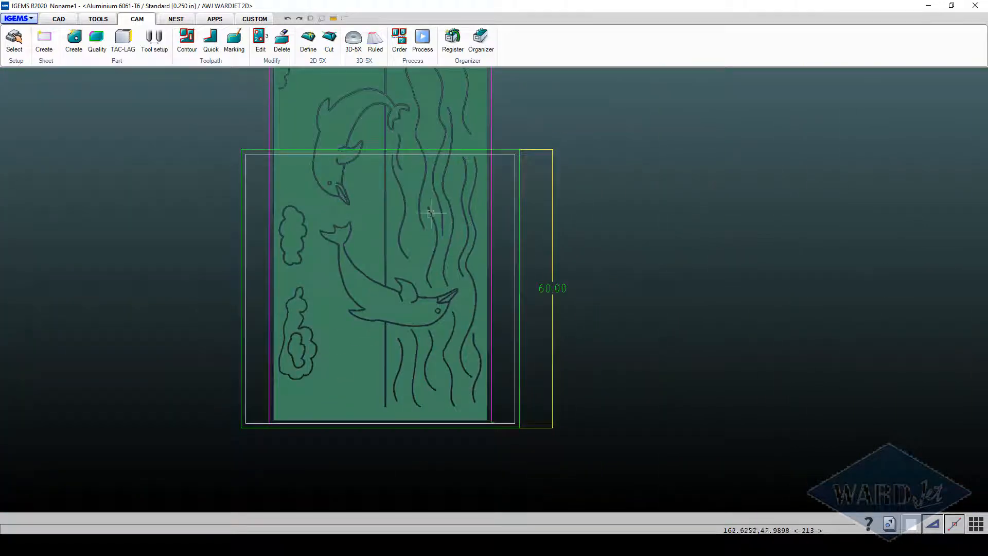
pyautogui.scroll(5, 436, 318)
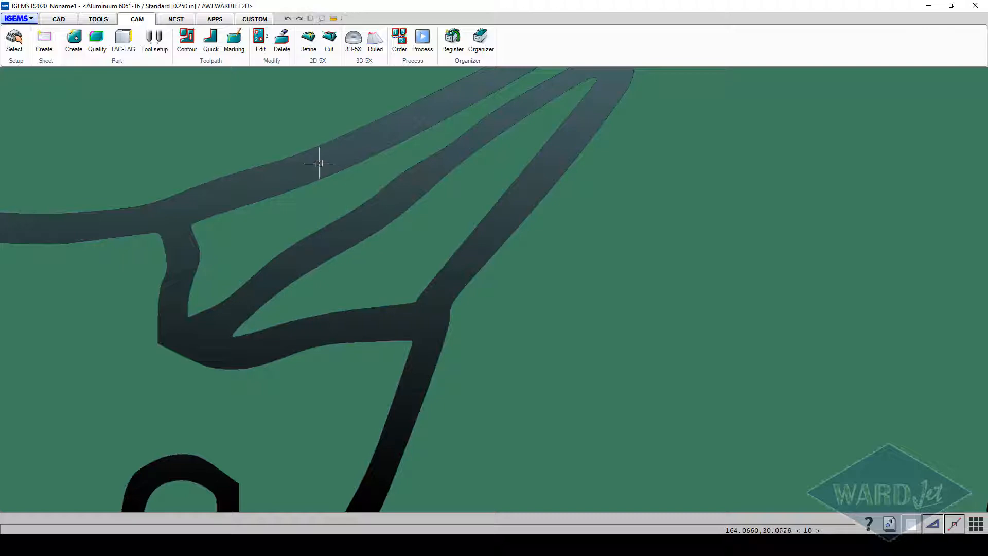
pyautogui.scroll(-6, 514, 273)
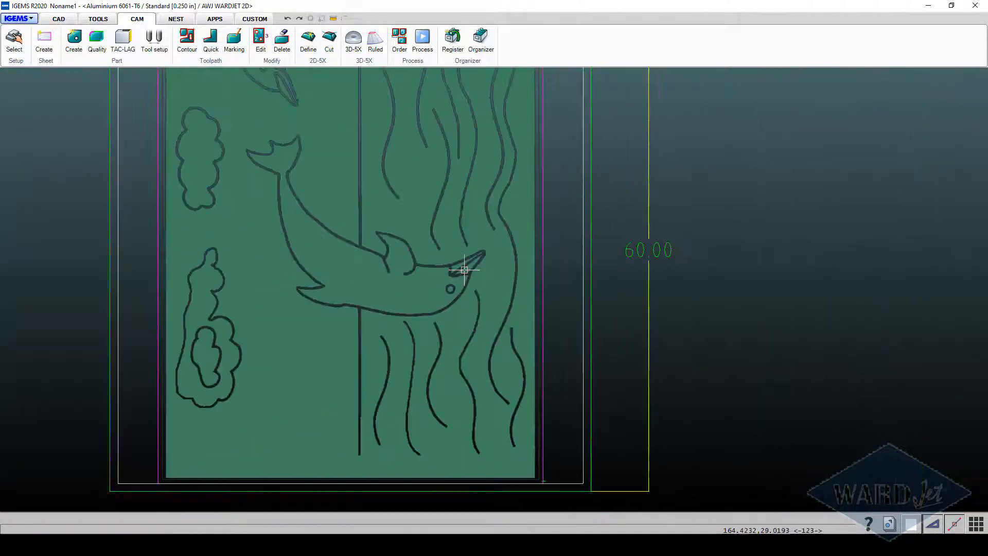
pyautogui.click(287, 20)
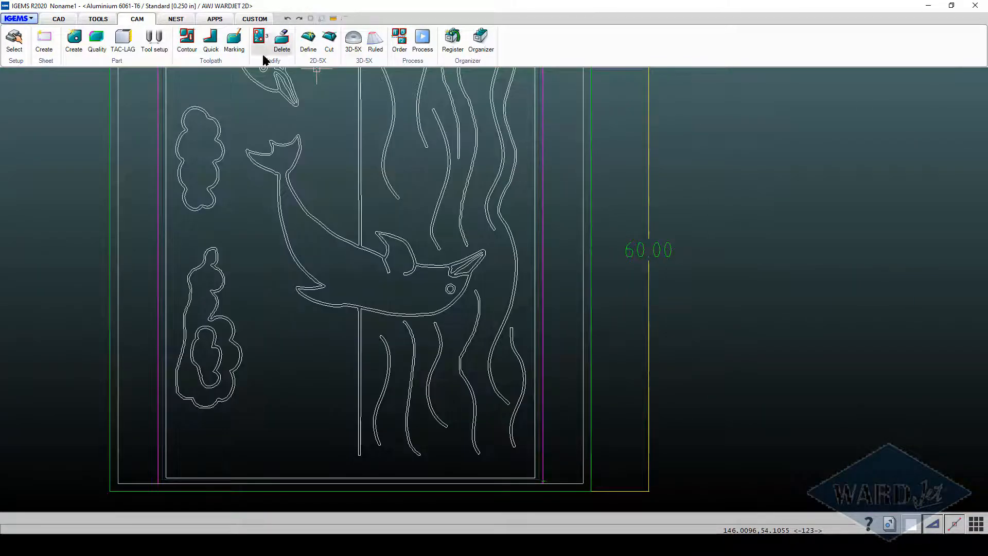
# Add a 0.125-inch-wide poly joint across the right side of the lower-left cloud's inner and outer outlines
pyautogui.click(98, 19)
pyautogui.click(109, 62)
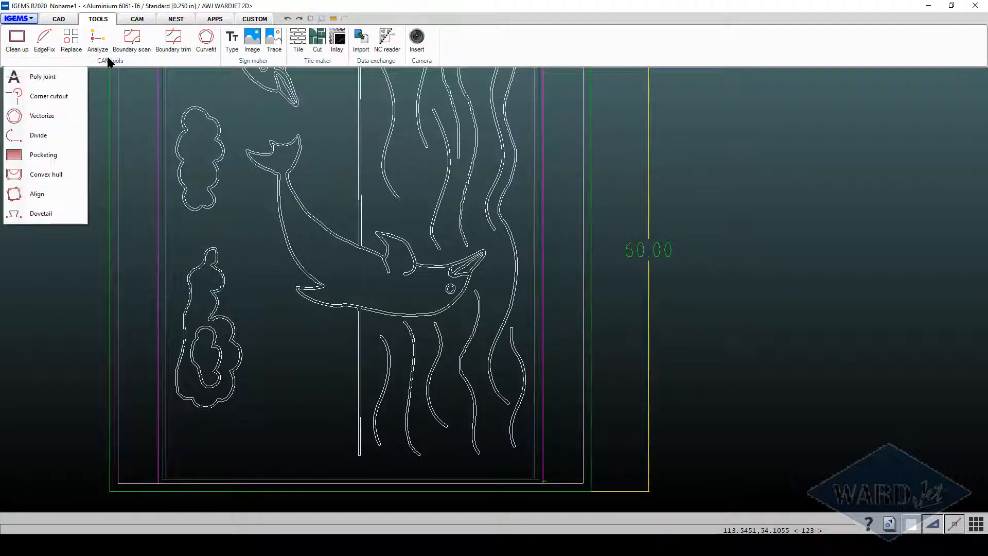
pyautogui.click(50, 80)
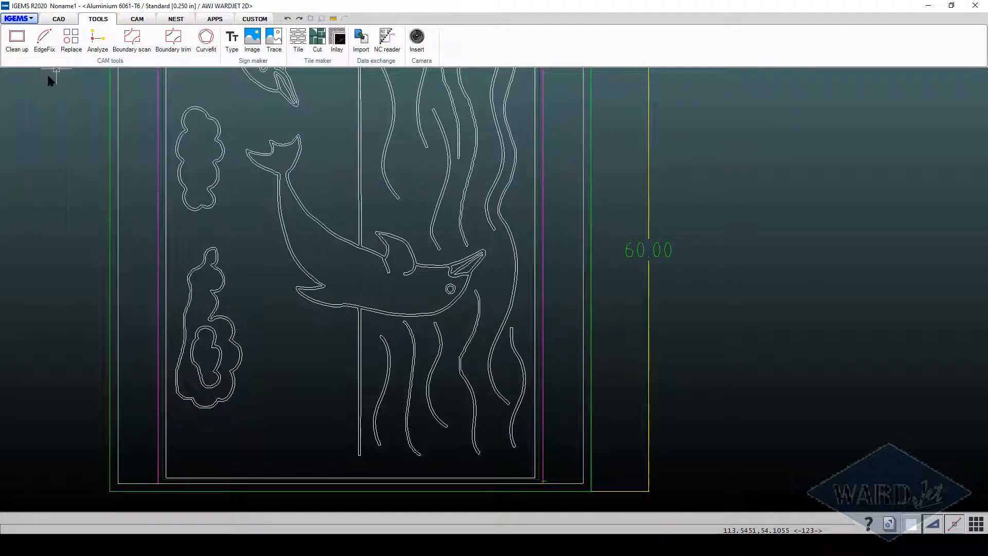
pyautogui.scroll(4, 227, 404)
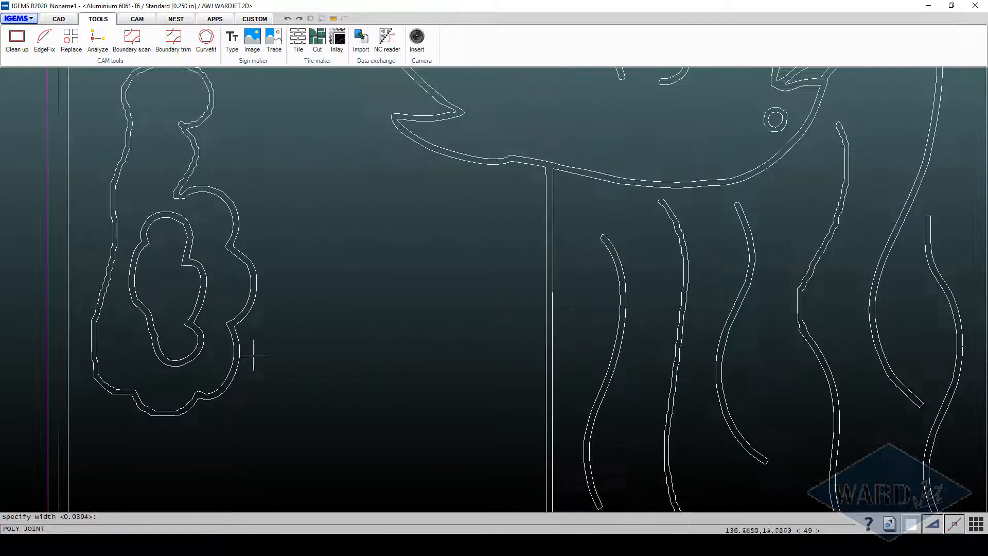
pyautogui.write('.125')
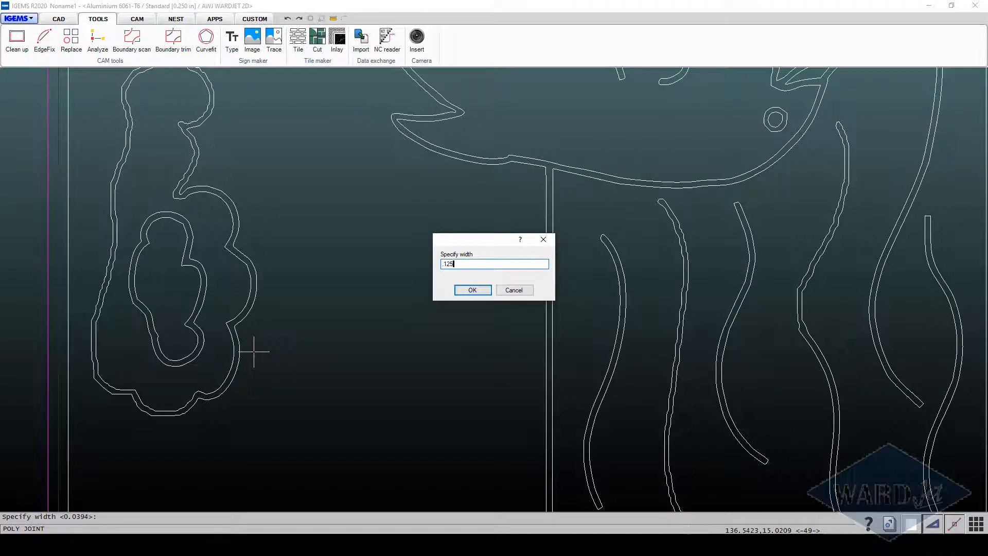
pyautogui.press('Return')
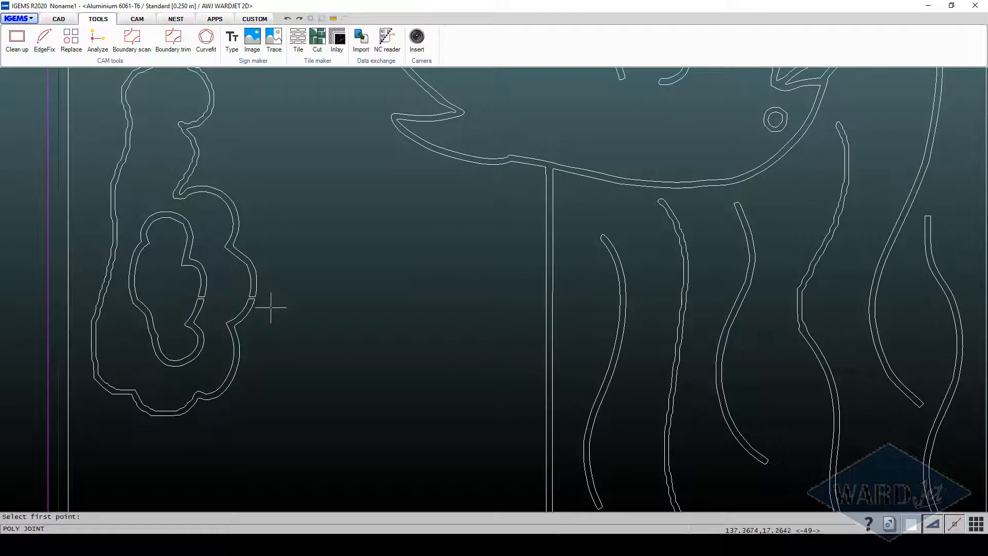
# Add a poly joint diagonally across the lower dolphin's beak, bridging its upper, middle and lower outlines
pyautogui.scroll(-2, 273, 308)
pyautogui.moveTo(277, 311); pyautogui.dragTo(187, 400, button='middle')
pyautogui.moveTo(466, 282); pyautogui.dragTo(343, 360, button='middle')
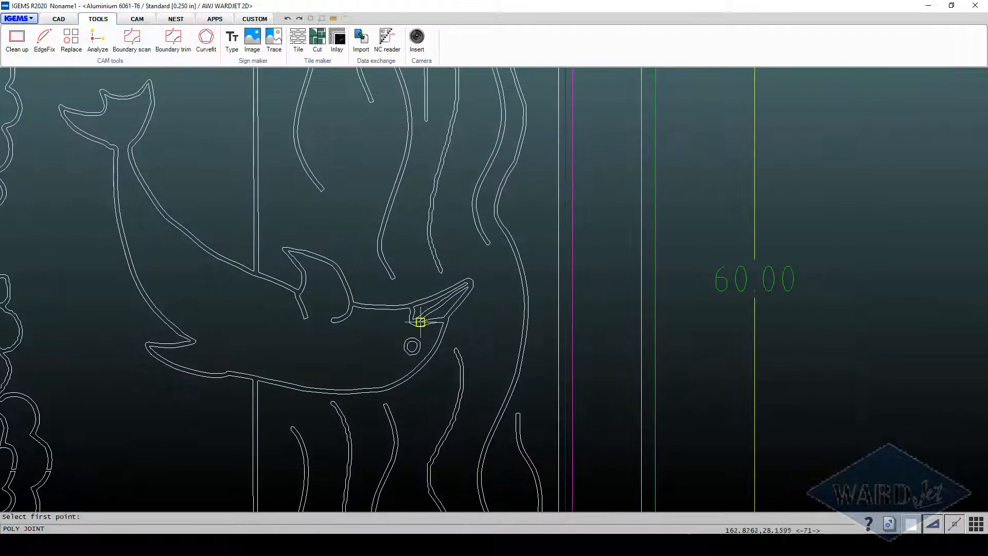
pyautogui.scroll(3, 449, 308)
pyautogui.click(405, 268)
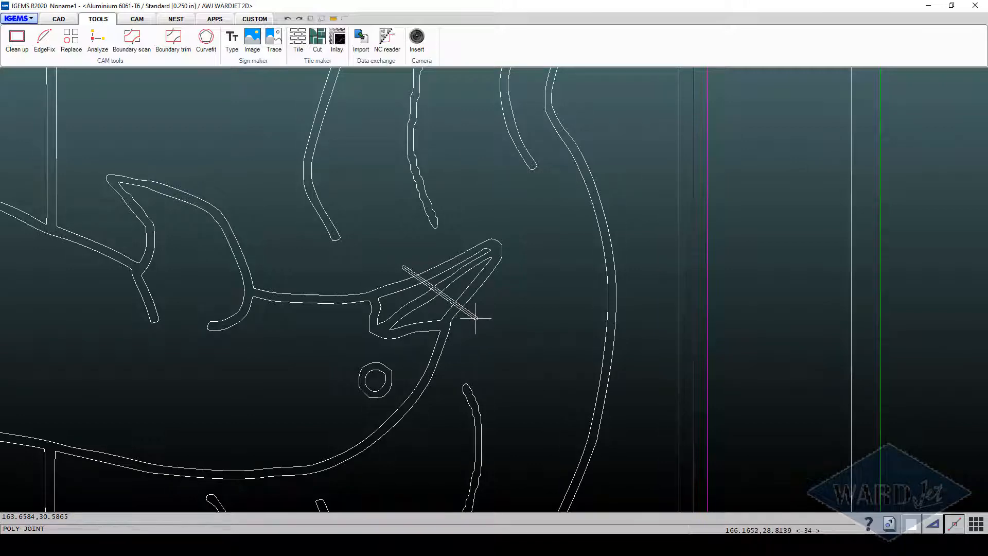
pyautogui.click(476, 318)
# Add a poly joint from the centre of the lower dolphin's eye out through its throat outline
pyautogui.scroll(2, 414, 415)
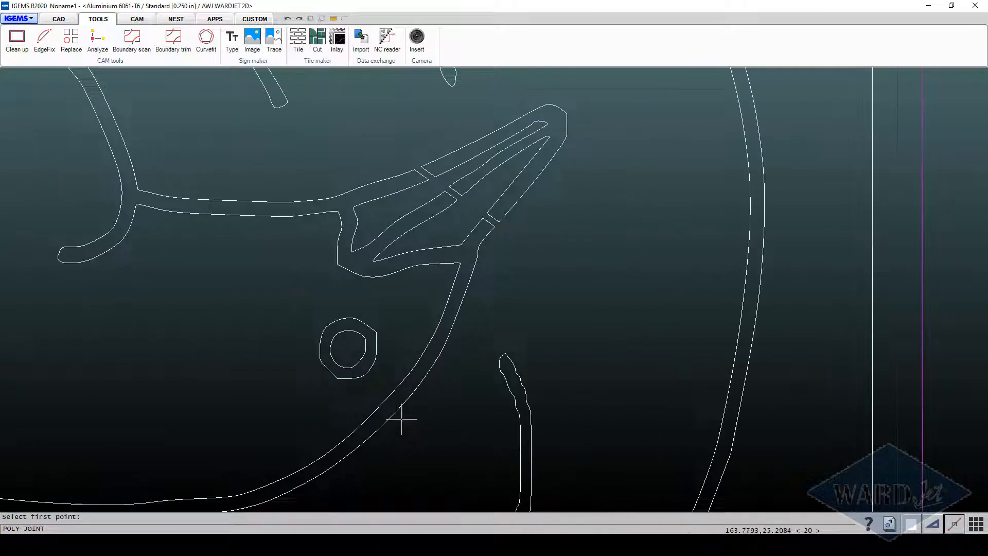
pyautogui.click(354, 356)
pyautogui.click(412, 404)
pyautogui.scroll(-4, 419, 415)
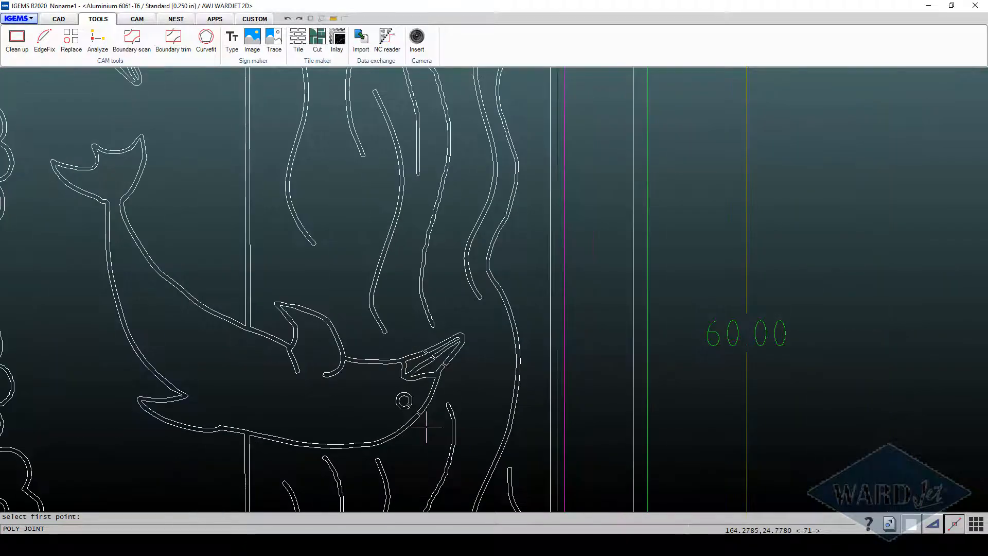
pyautogui.scroll(1, 484, 335)
pyautogui.moveTo(427, 426); pyautogui.dragTo(446, 465, button='middle')
# Add poly joints across the upper dolphin's beak and from its eye through its throat outline
pyautogui.scroll(-4, 483, 332)
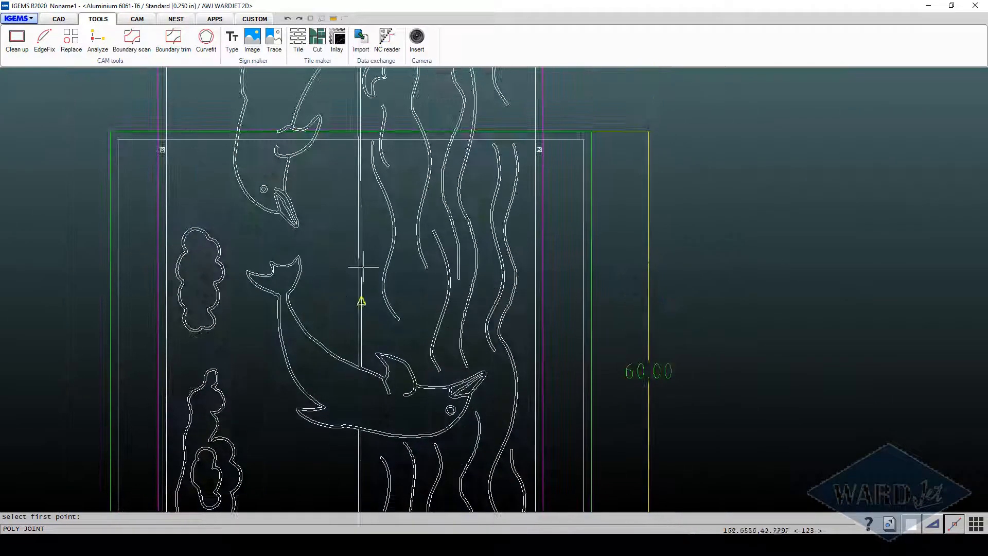
pyautogui.scroll(6, 309, 249)
pyautogui.click(315, 251)
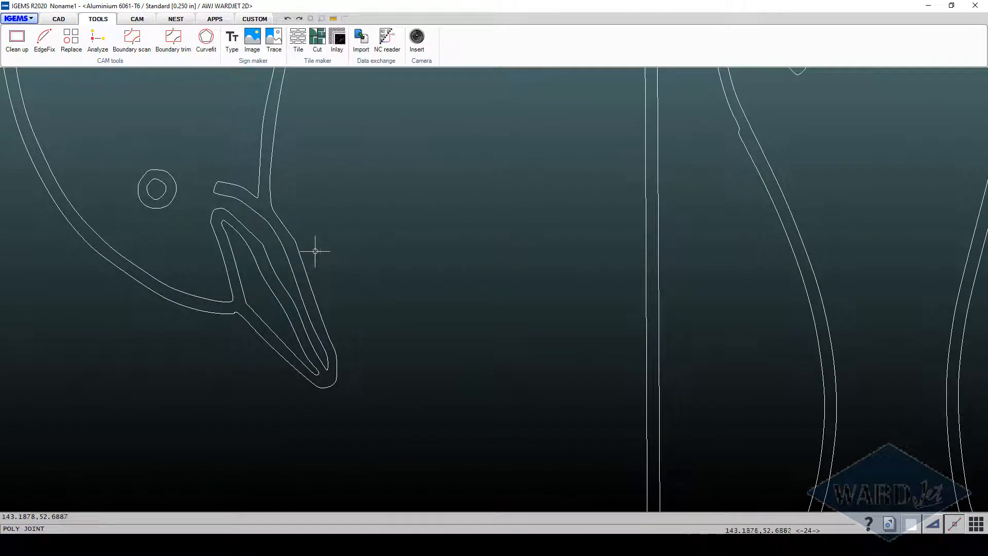
pyautogui.click(232, 335)
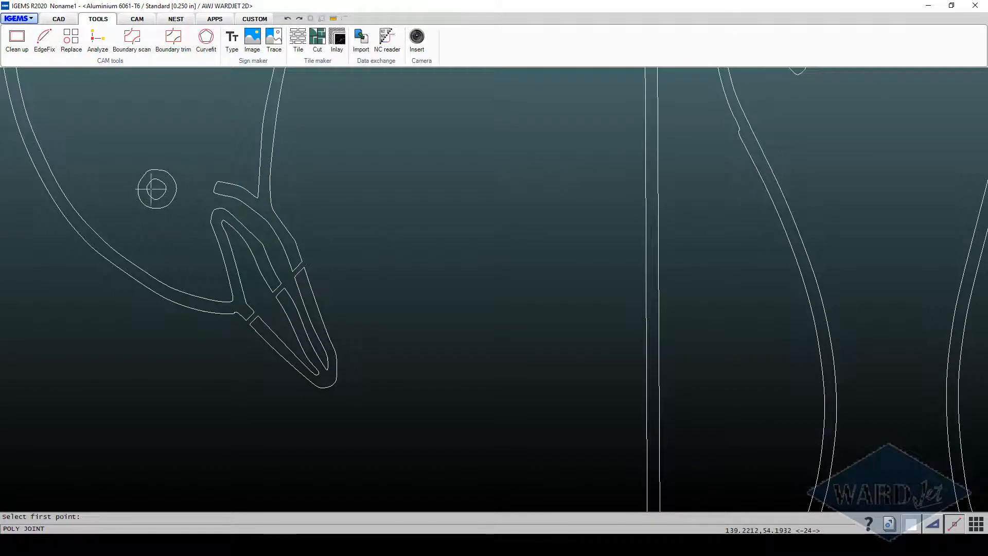
pyautogui.scroll(-5, 77, 261)
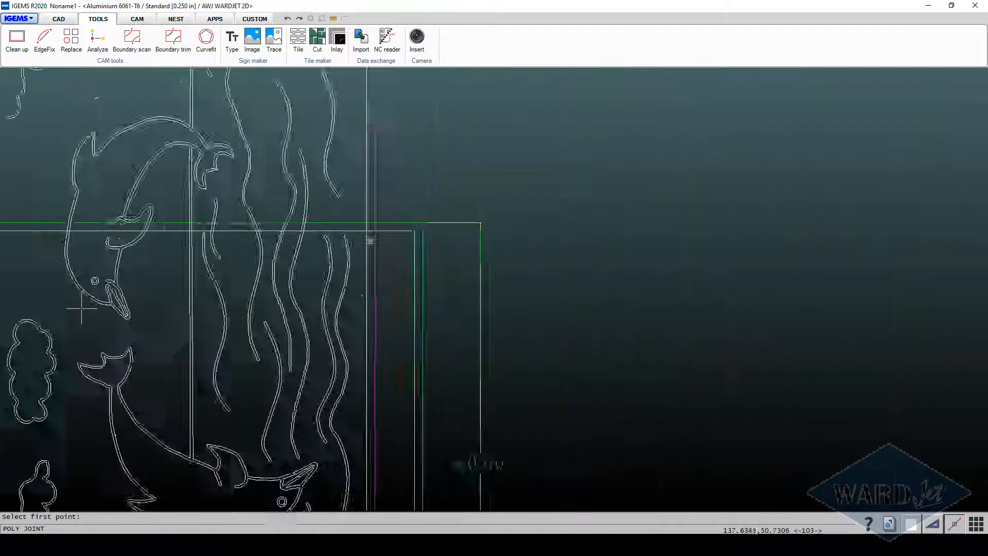
pyautogui.scroll(5, 150, 283)
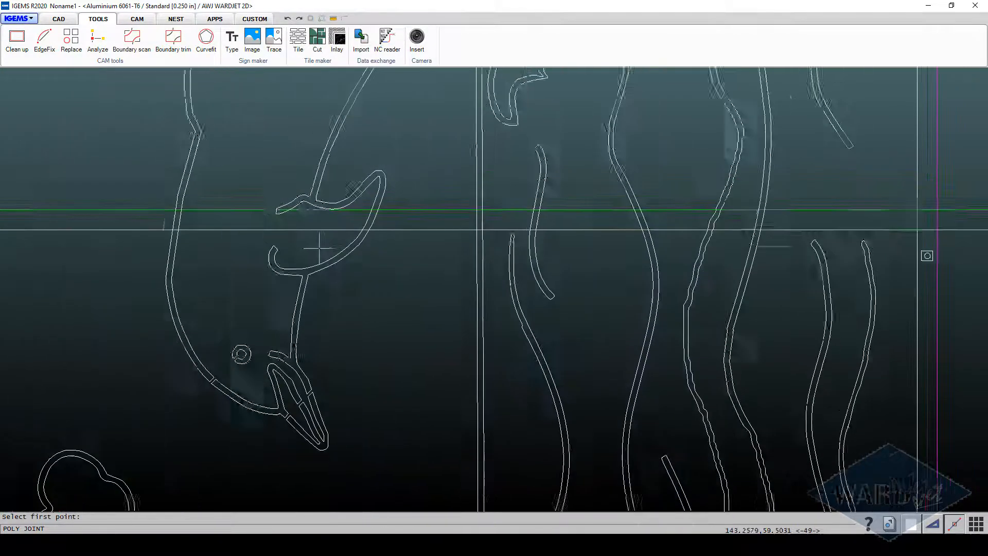
pyautogui.scroll(-4, 319, 249)
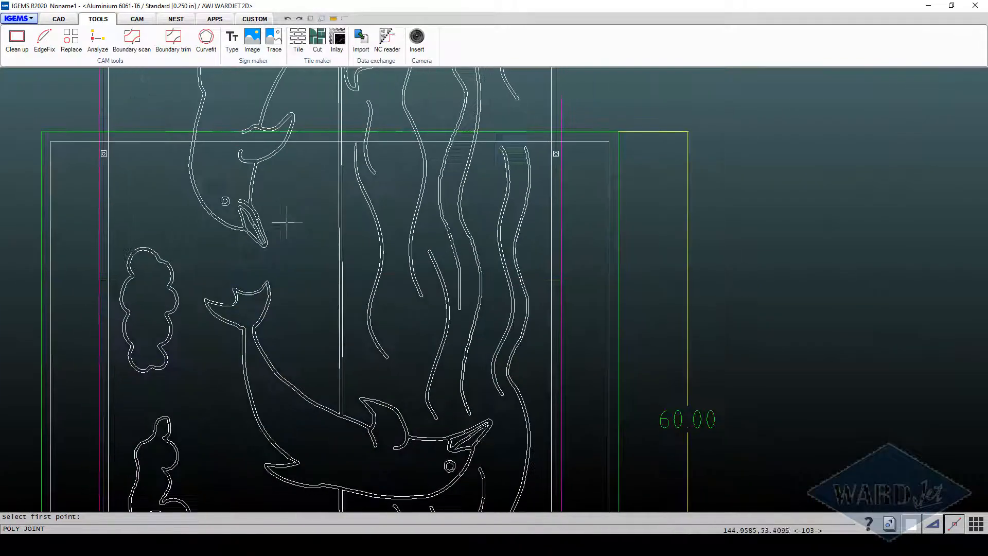
pyautogui.scroll(-3, 287, 222)
pyautogui.press('Escape')
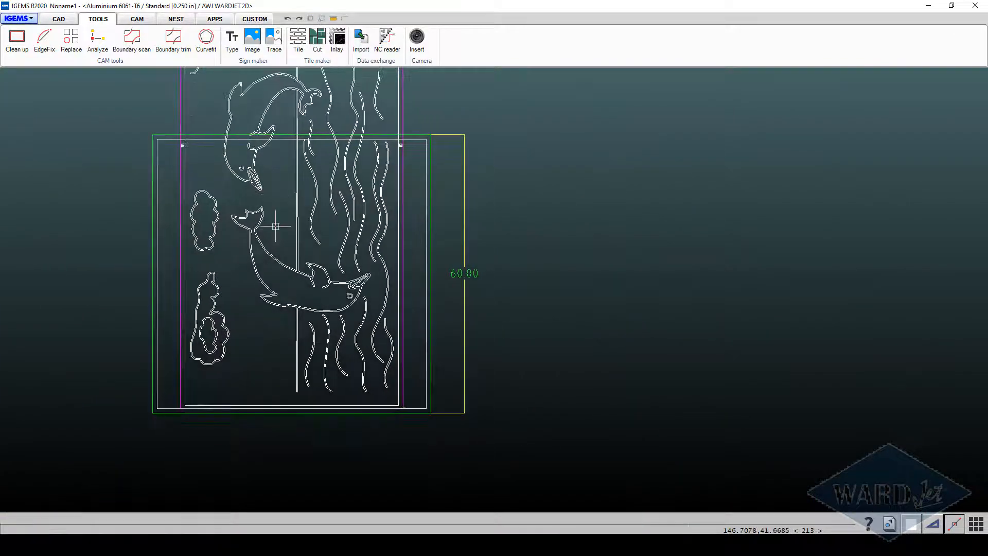
# Create a part from the jointed dolphin panel, its artwork and both boxed circles, with toolpath creation off and medium quality
pyautogui.click(137, 19)
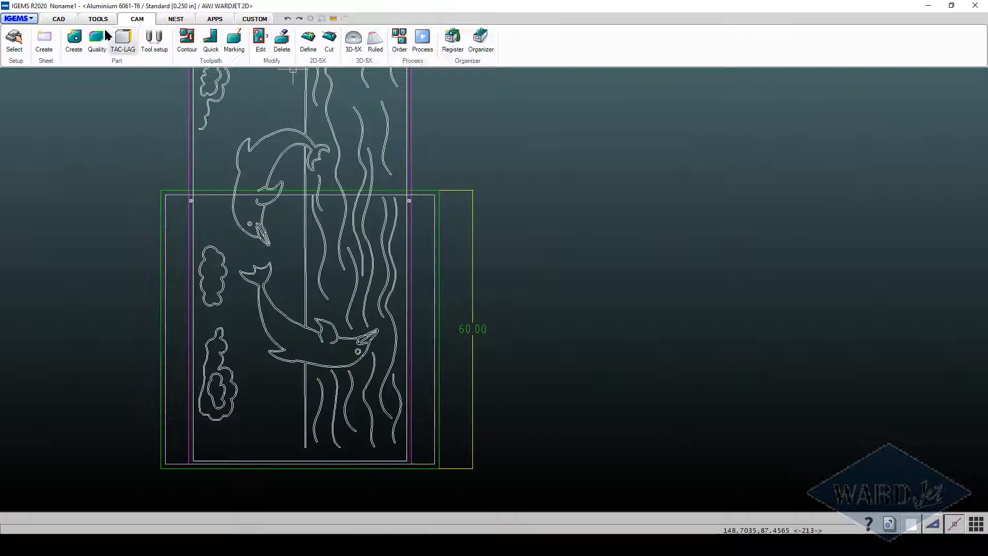
pyautogui.click(74, 41)
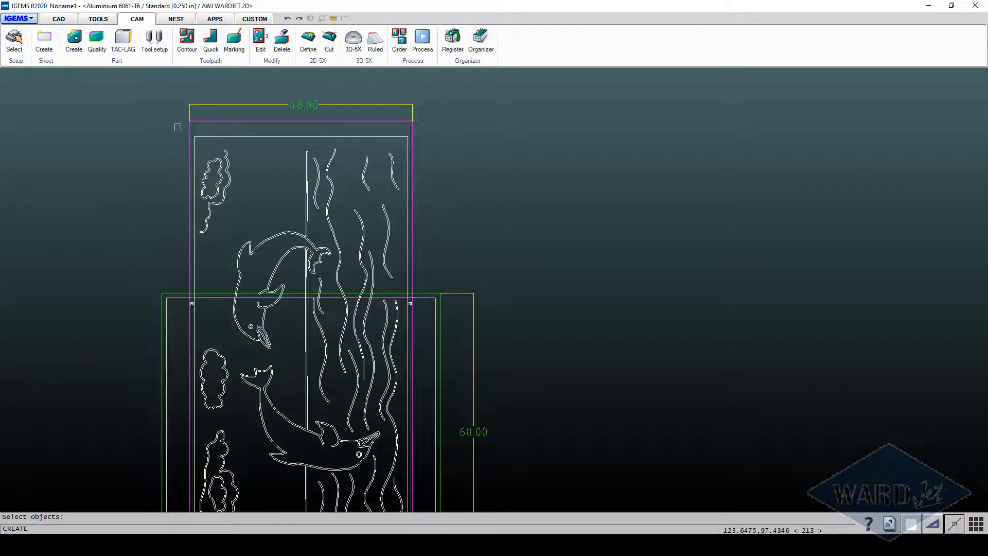
pyautogui.moveTo(387, 323)
pyautogui.mouseDown(button='middle')
pyautogui.moveTo(401, 265)
pyautogui.moveTo(371, 217)
pyautogui.mouseUp(button='middle')
pyautogui.click(409, 459)
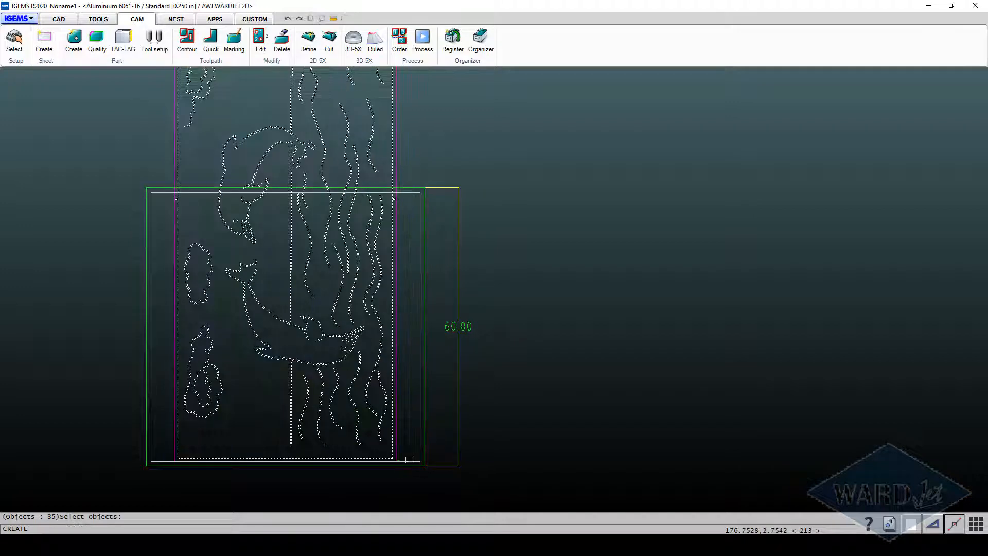
pyautogui.press('Return')
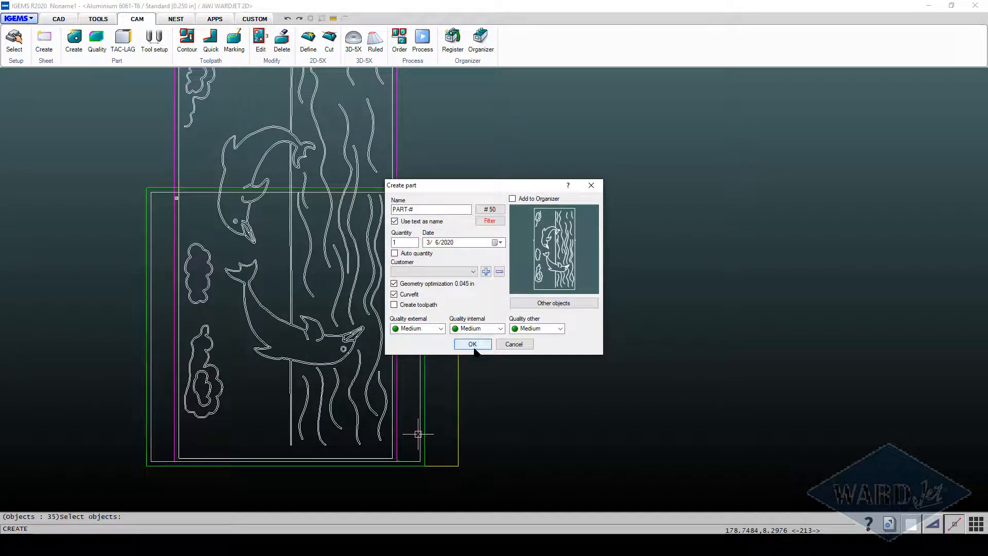
pyautogui.click(472, 344)
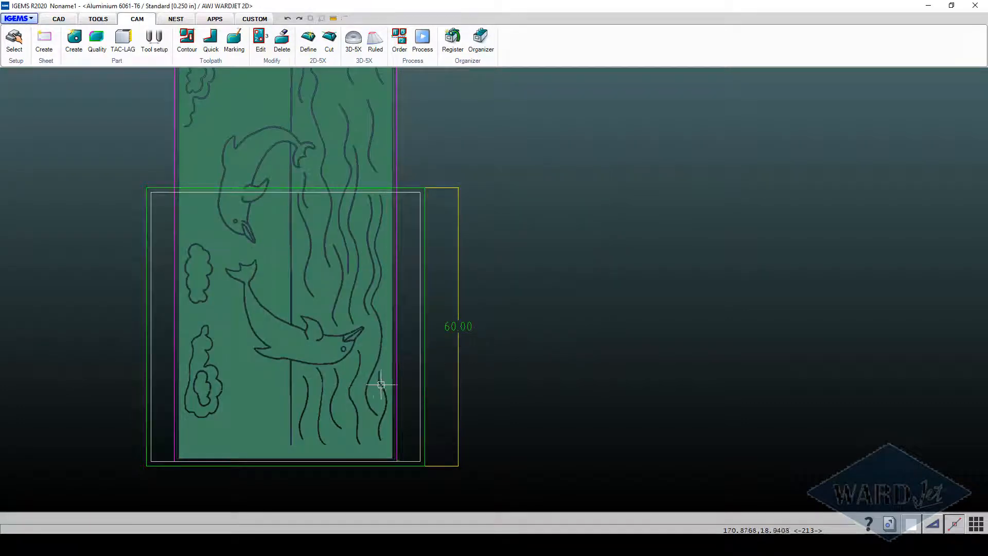
# Examine the lower dolphin's joints and highlight the panel part to check for pieces still separate from it
pyautogui.scroll(10, 366, 360)
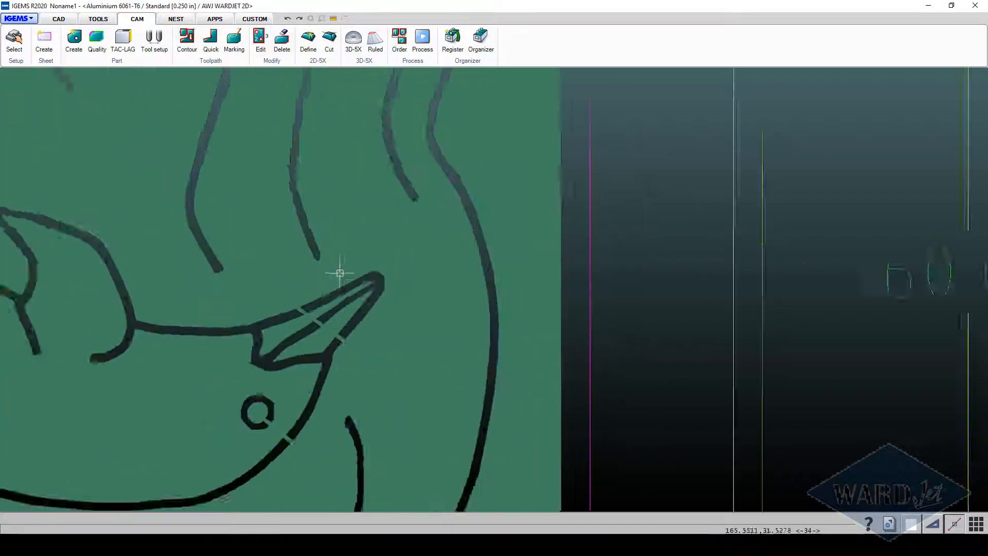
pyautogui.click(313, 278)
pyautogui.scroll(-10, 317, 280)
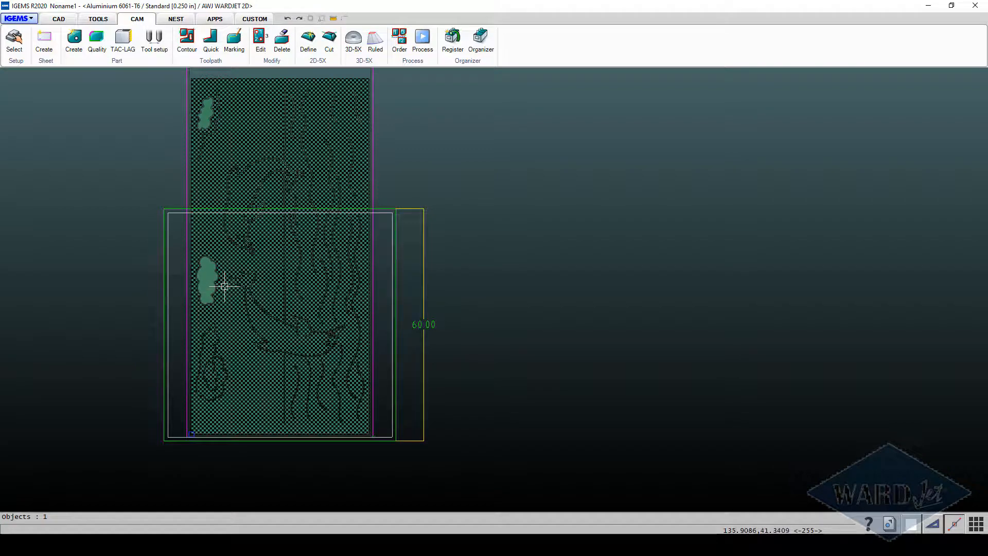
pyautogui.press('Escape')
pyautogui.moveTo(225, 279); pyautogui.dragTo(249, 313, button='middle')
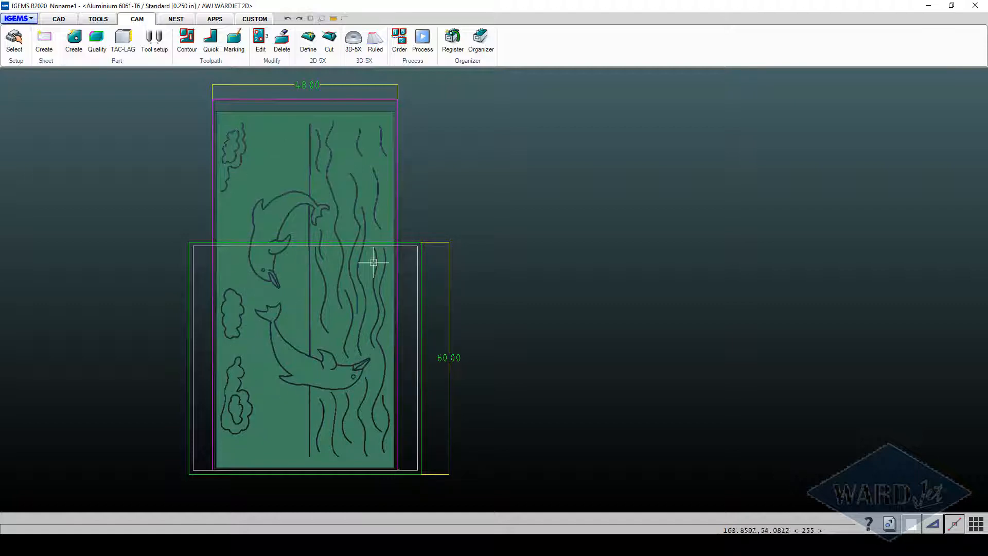
# Generate contour toolpaths for the dolphin panel part and both boxed reference circles
pyautogui.click(182, 46)
pyautogui.click(61, 229)
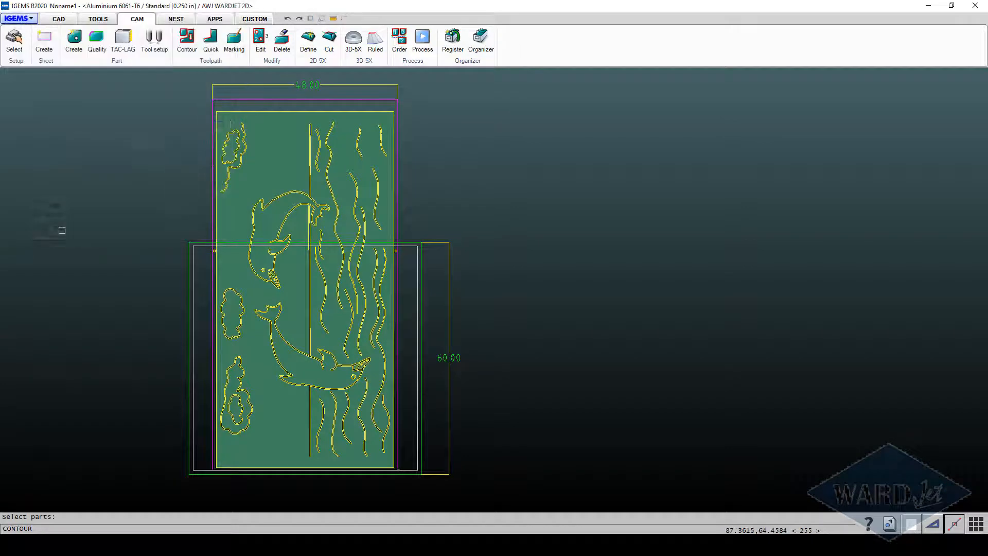
pyautogui.click(233, 110)
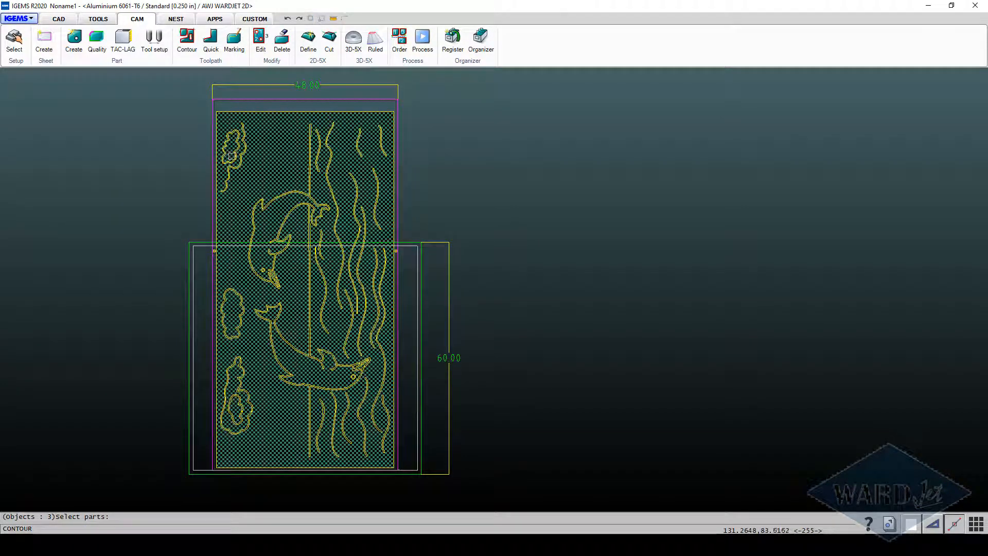
pyautogui.rightClick(233, 156)
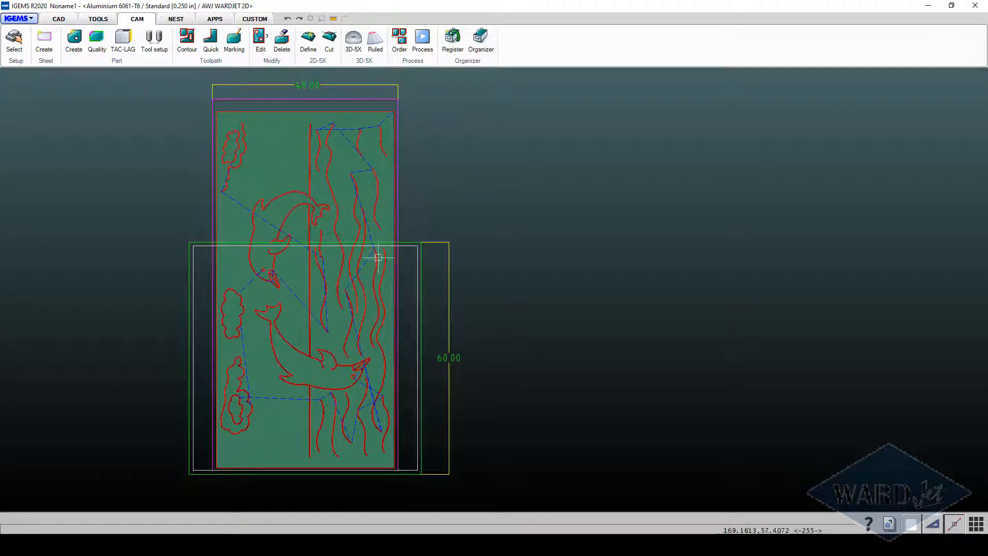
# Delete all toolpaths that lie in or reach into the panel area above the 60-inch cutting limit
pyautogui.click(282, 37)
pyautogui.click(201, 104)
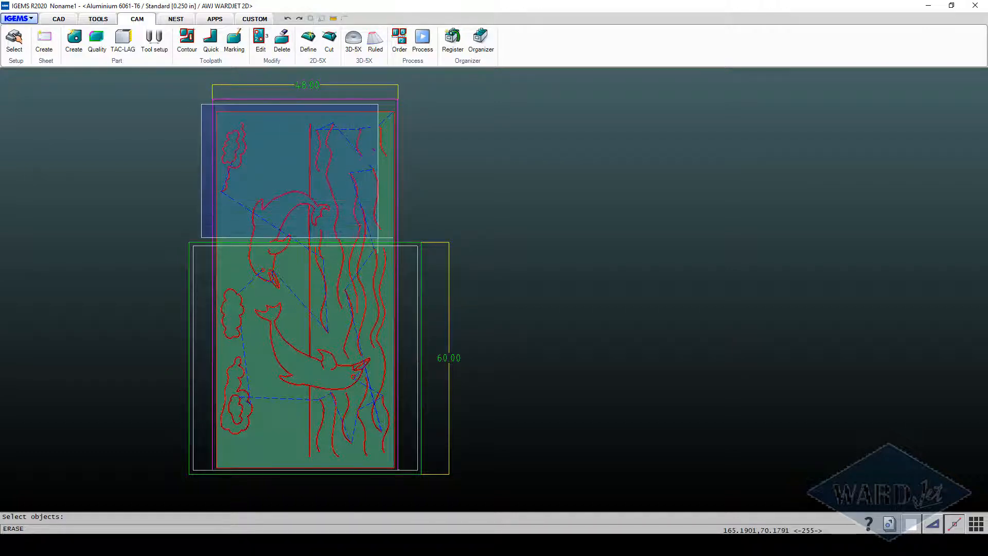
pyautogui.scroll(3, 403, 254)
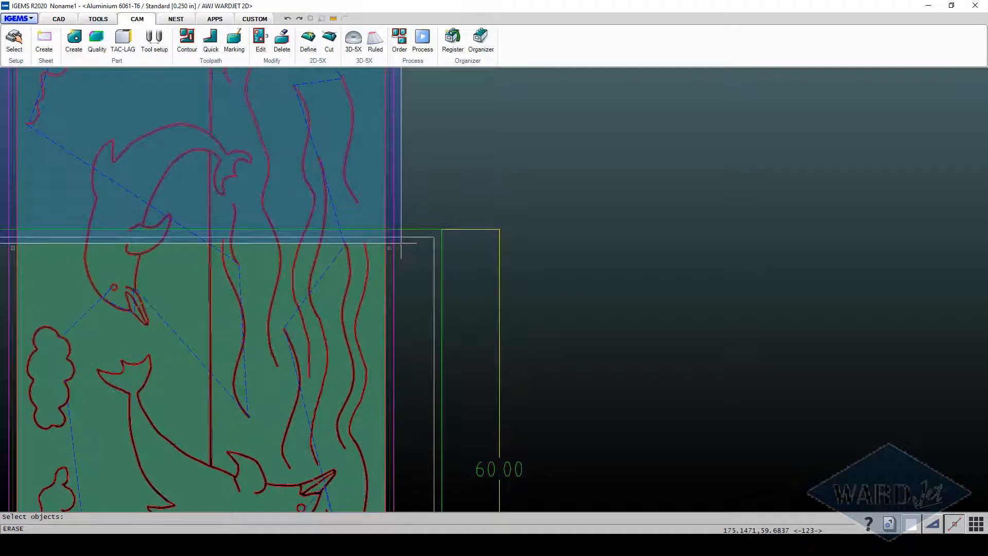
pyautogui.scroll(-5, 401, 241)
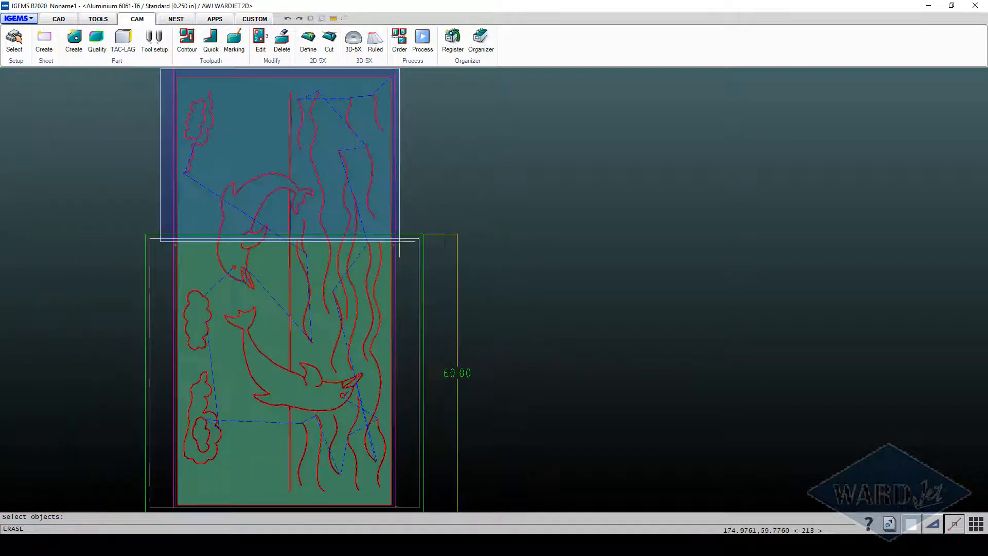
pyautogui.click(400, 239)
pyautogui.scroll(4, 387, 229)
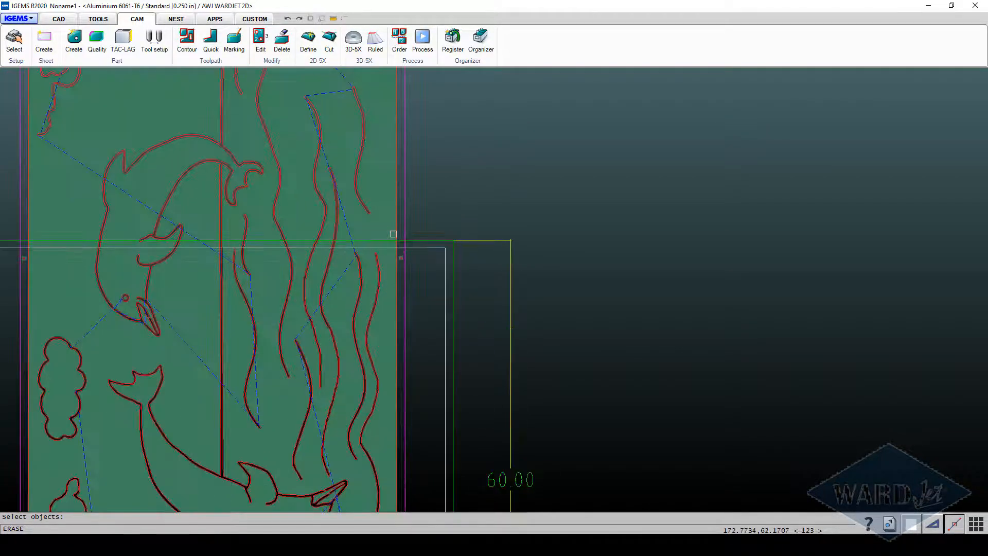
pyautogui.scroll(2, 401, 241)
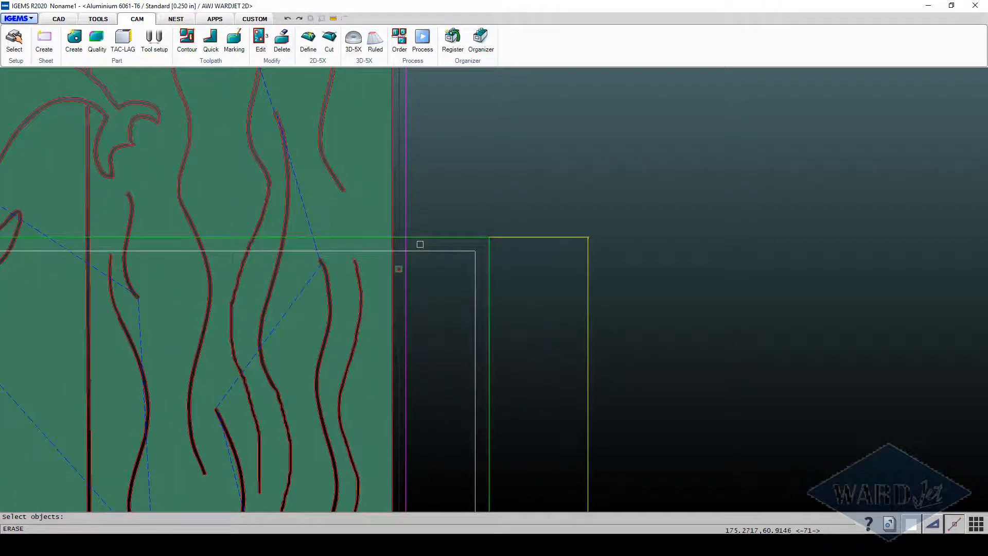
pyautogui.scroll(-3, 401, 229)
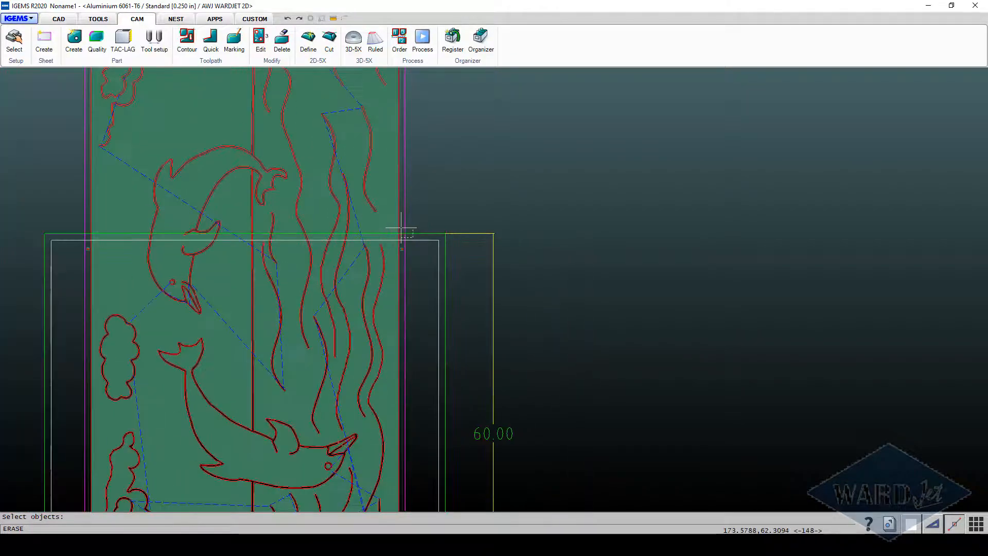
pyautogui.moveTo(326, 185); pyautogui.dragTo(380, 267, button='middle')
pyautogui.click(466, 320)
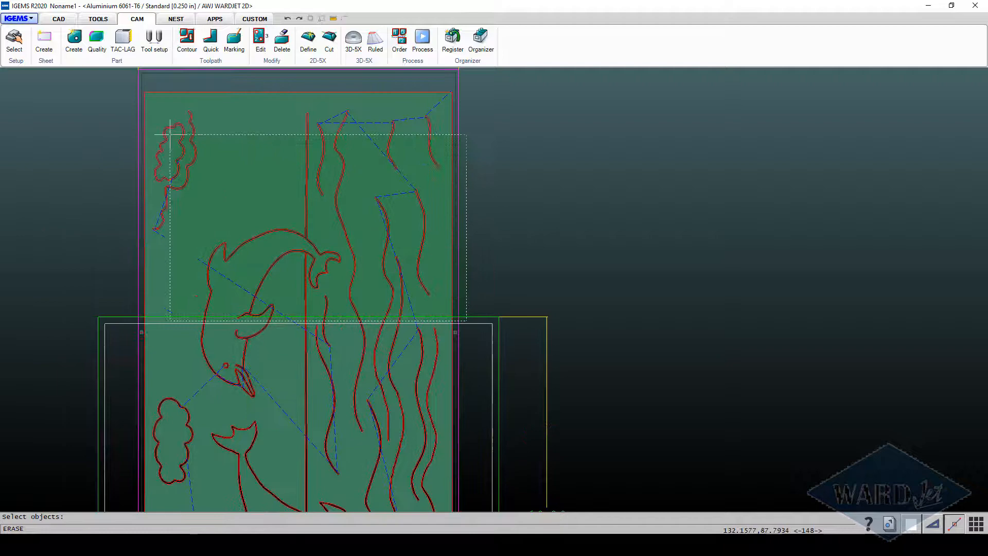
pyautogui.click(119, 87)
pyautogui.moveTo(278, 275); pyautogui.dragTo(213, 243, button='middle')
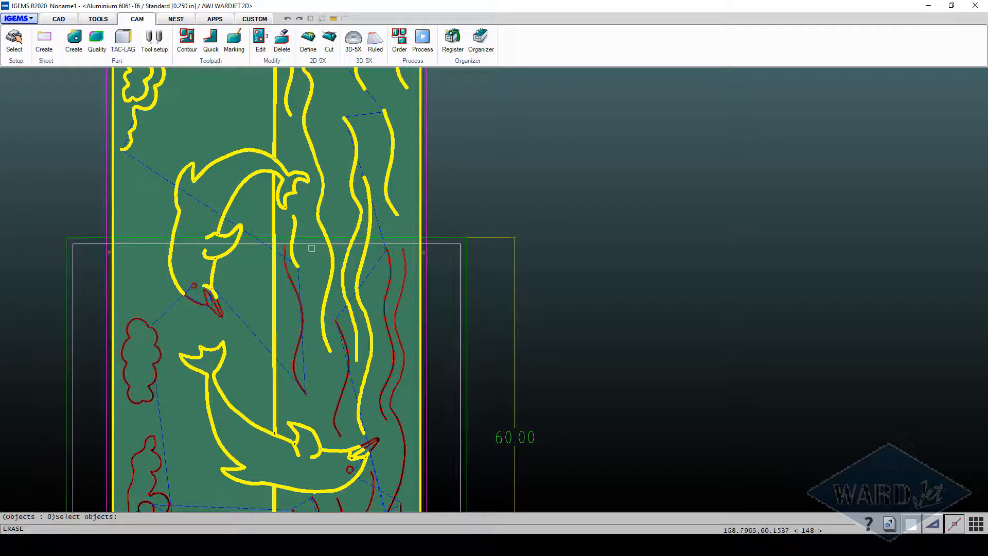
pyautogui.scroll(-4, 261, 336)
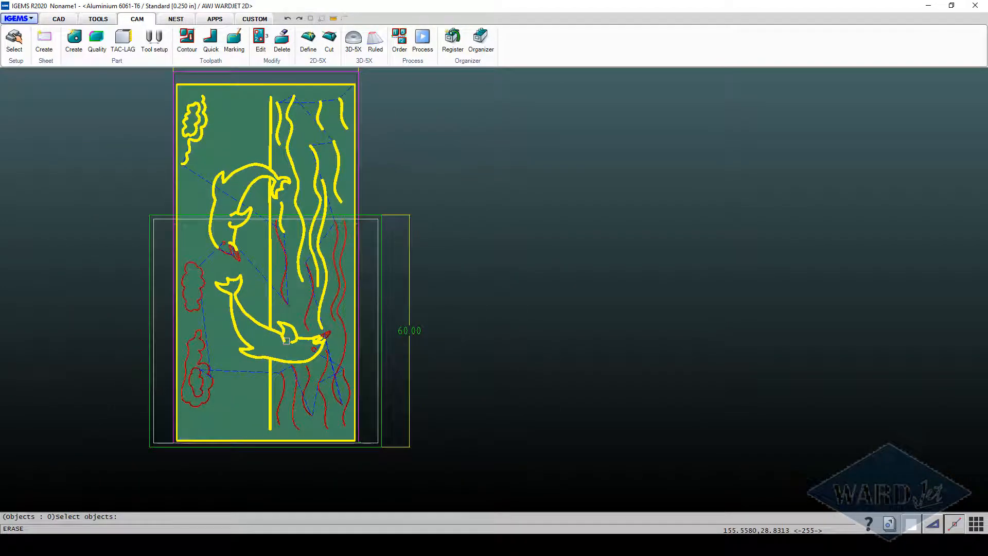
pyautogui.press('Return')
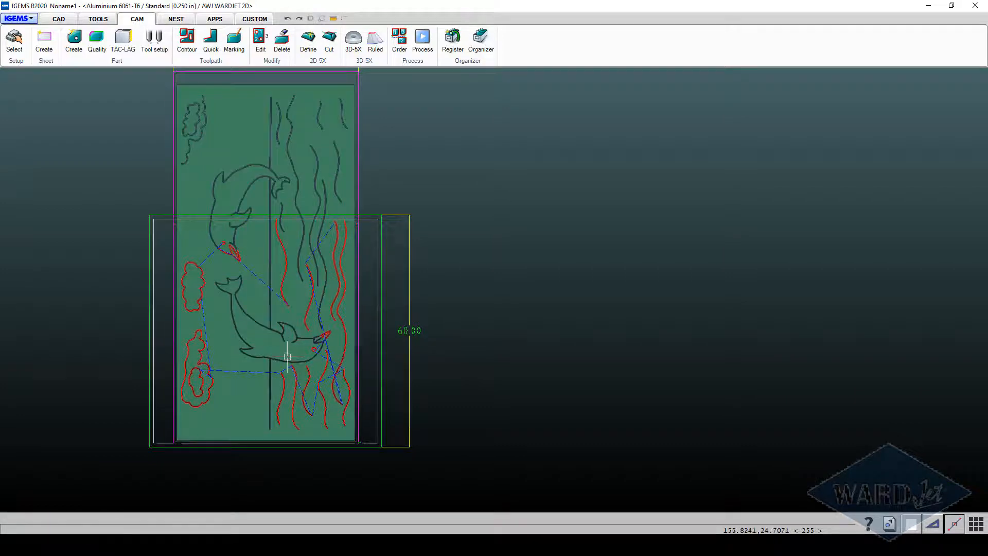
# Start a new manual toolpath with its zero point inside the upper dolphin's left body slot, between the white and green limit lines
pyautogui.scroll(3, 290, 361)
pyautogui.scroll(-3, 292, 353)
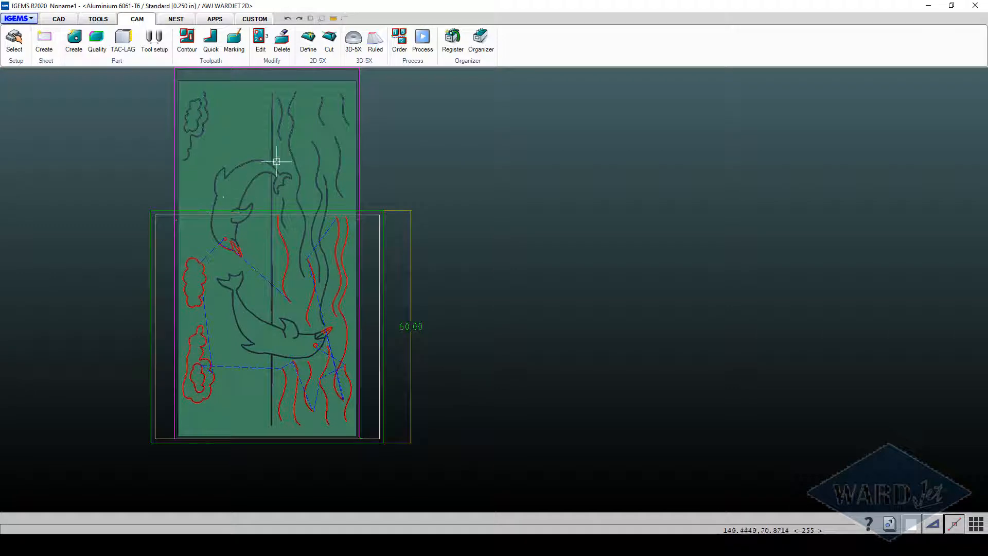
pyautogui.moveTo(211, 216); pyautogui.dragTo(297, 253, button='middle')
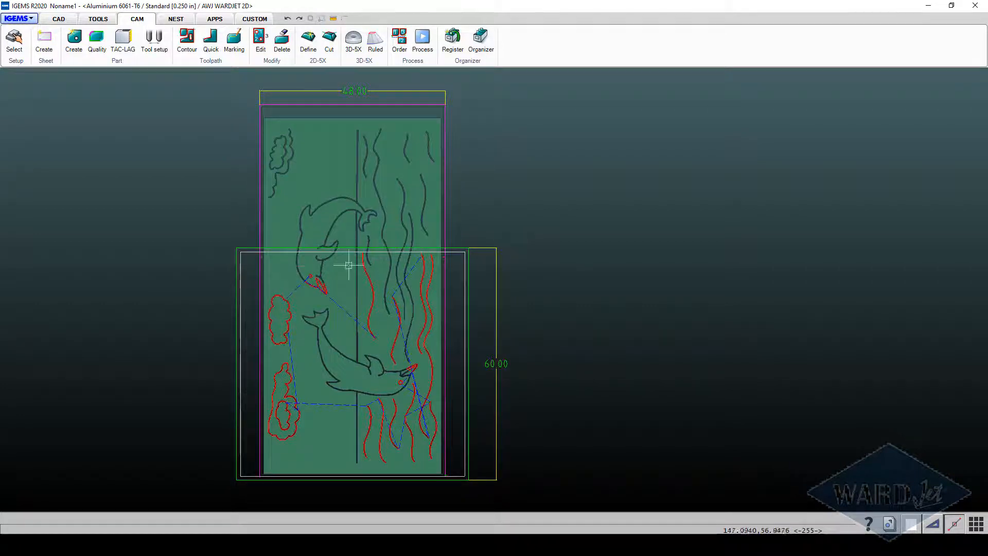
pyautogui.click(212, 61)
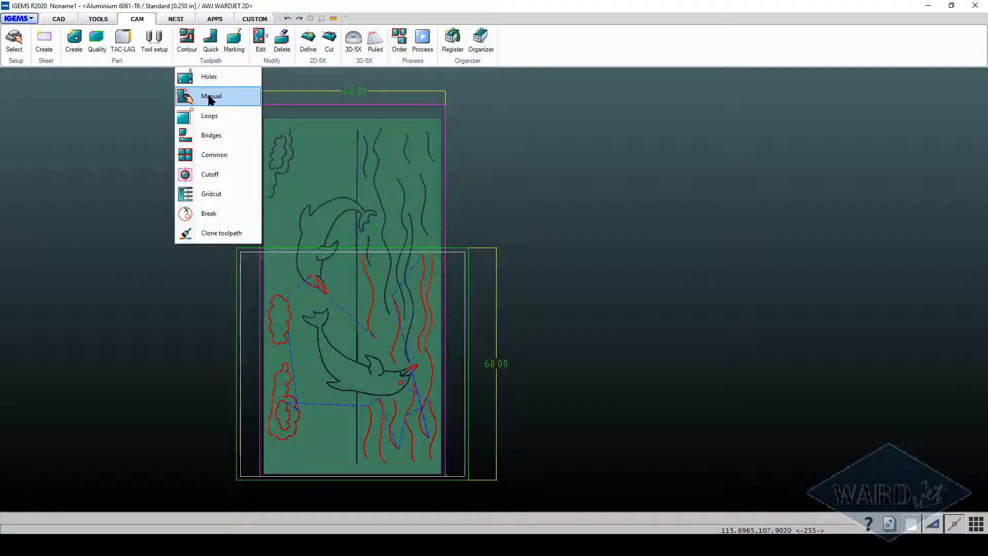
pyautogui.click(210, 98)
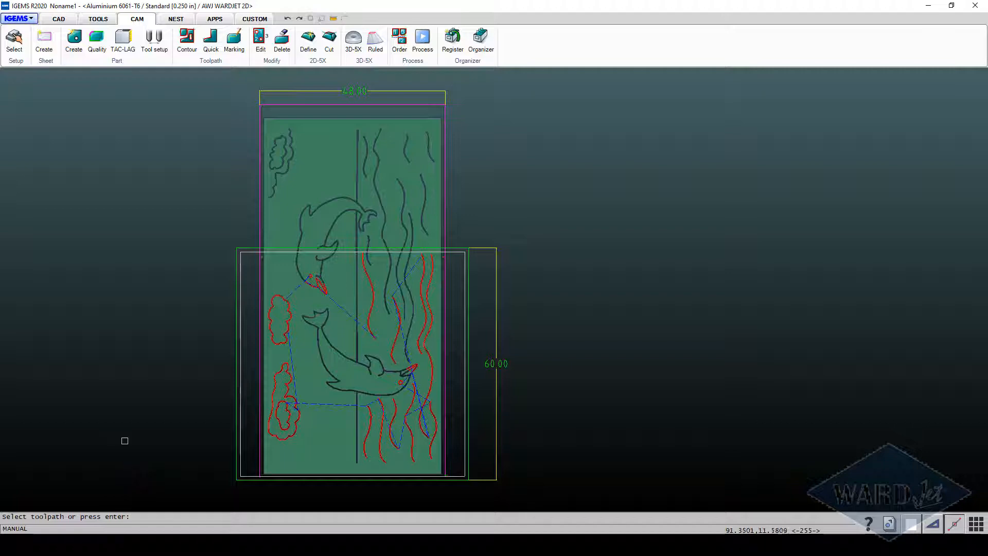
pyautogui.press('Return')
pyautogui.scroll(5, 317, 247)
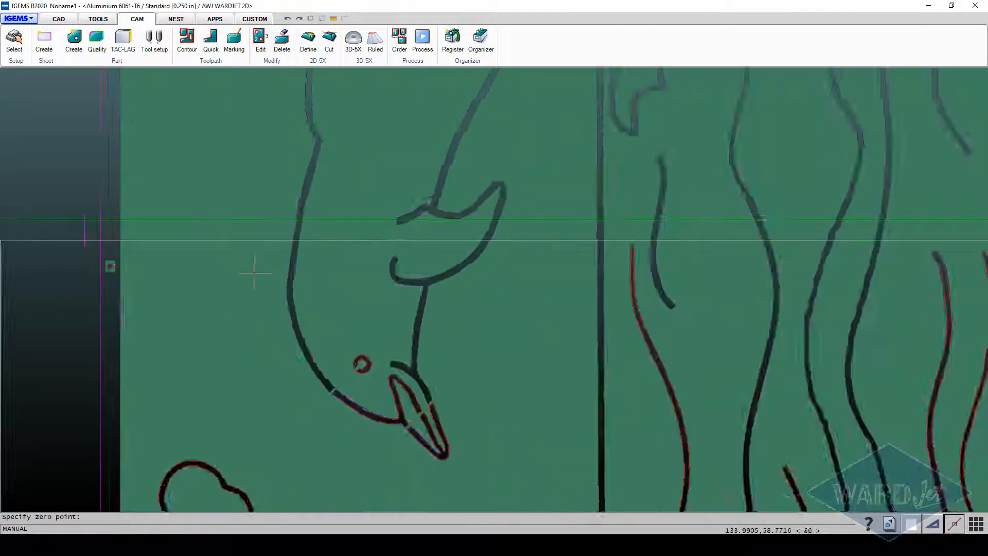
pyautogui.scroll(6, 284, 257)
pyautogui.scroll(-5, 294, 251)
pyautogui.scroll(3, 301, 250)
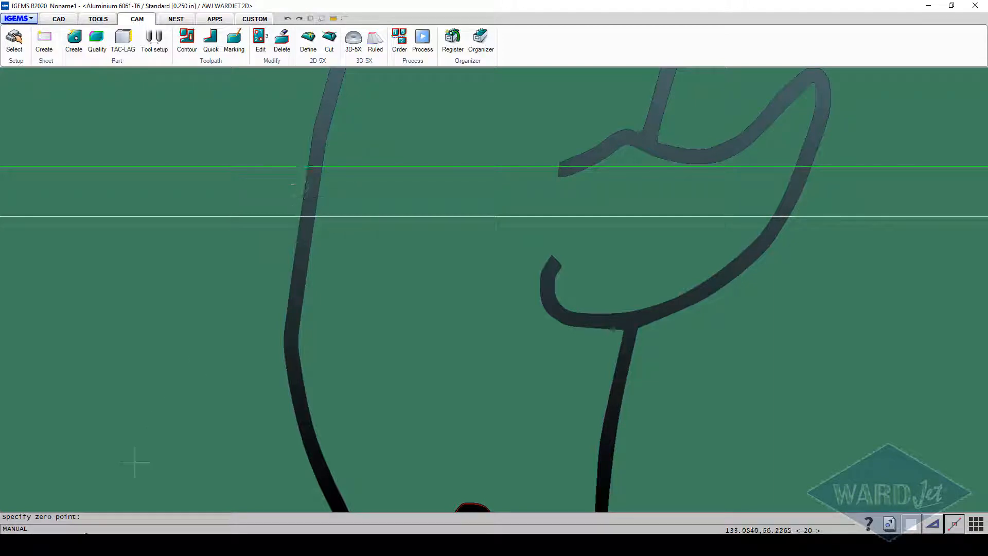
pyautogui.scroll(3, 310, 198)
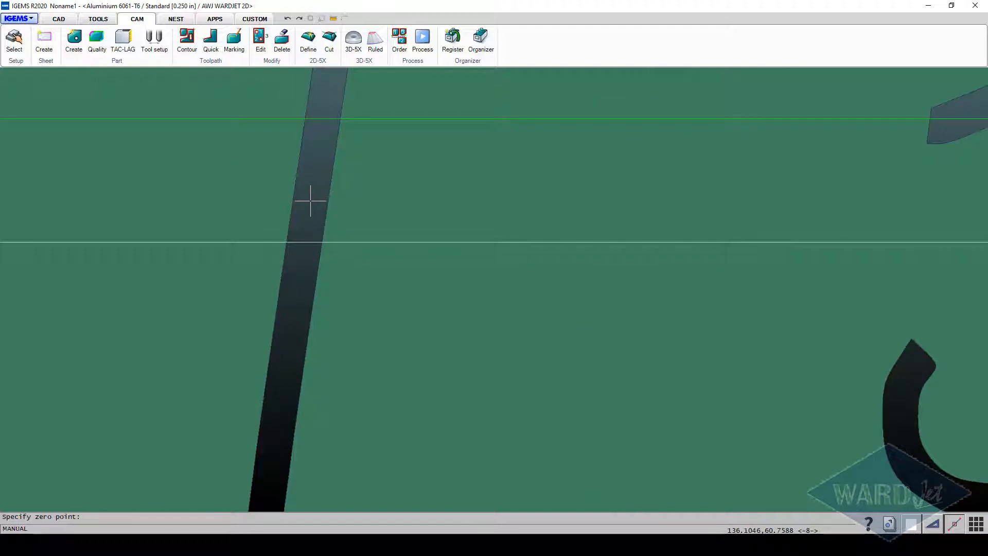
pyautogui.click(310, 201)
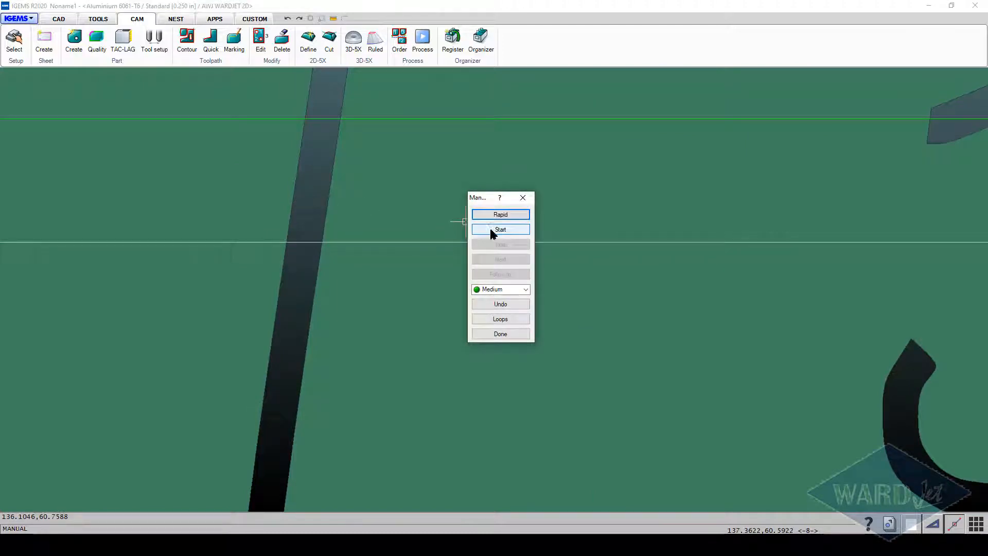
# Set the manual toolpath's start to linear piercing with tool-on-left compensation
pyautogui.click(490, 230)
pyautogui.click(511, 249)
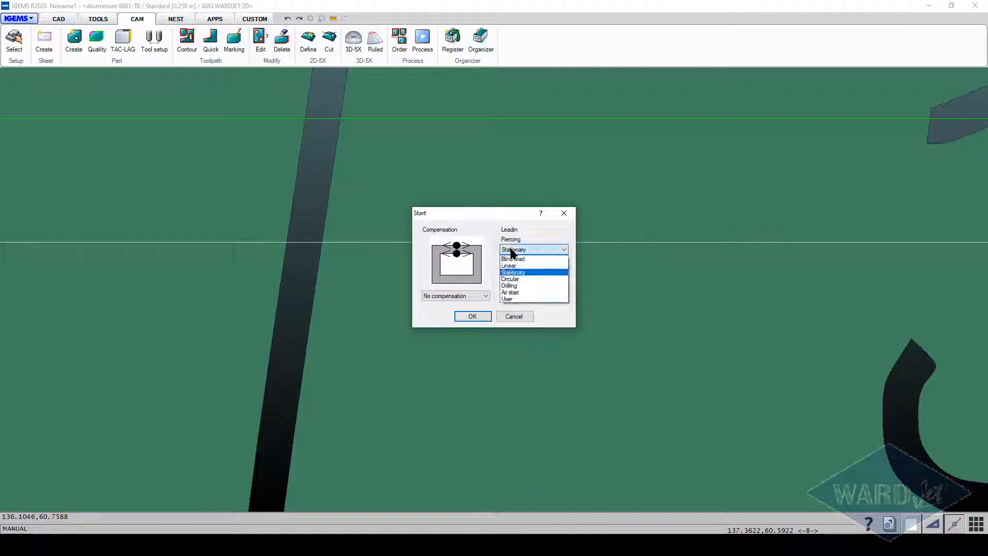
pyautogui.click(510, 265)
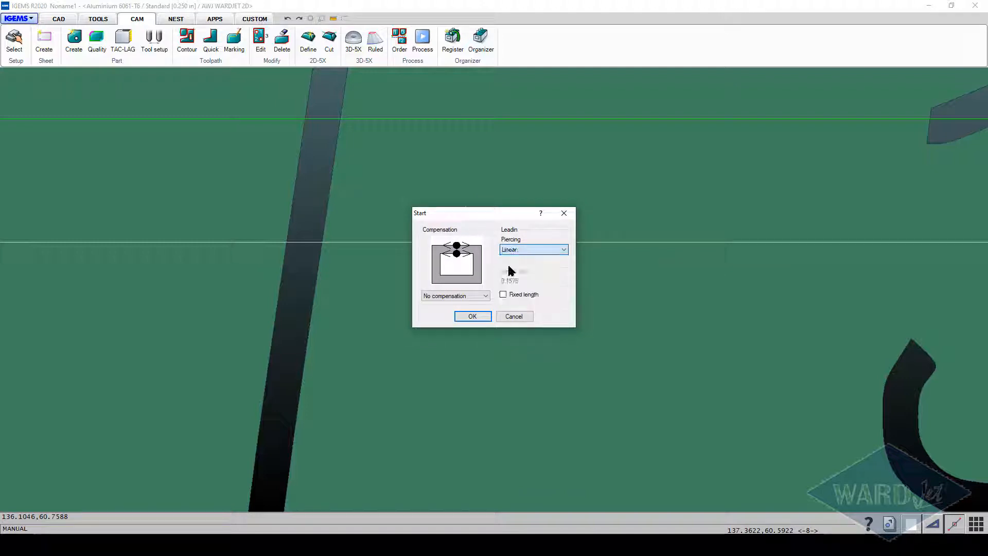
pyautogui.click(482, 296)
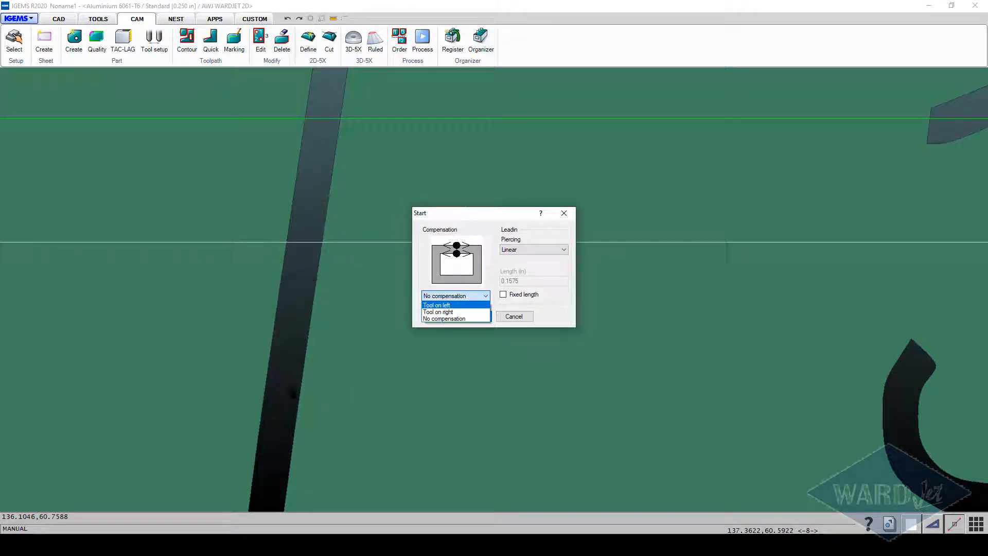
pyautogui.click(446, 305)
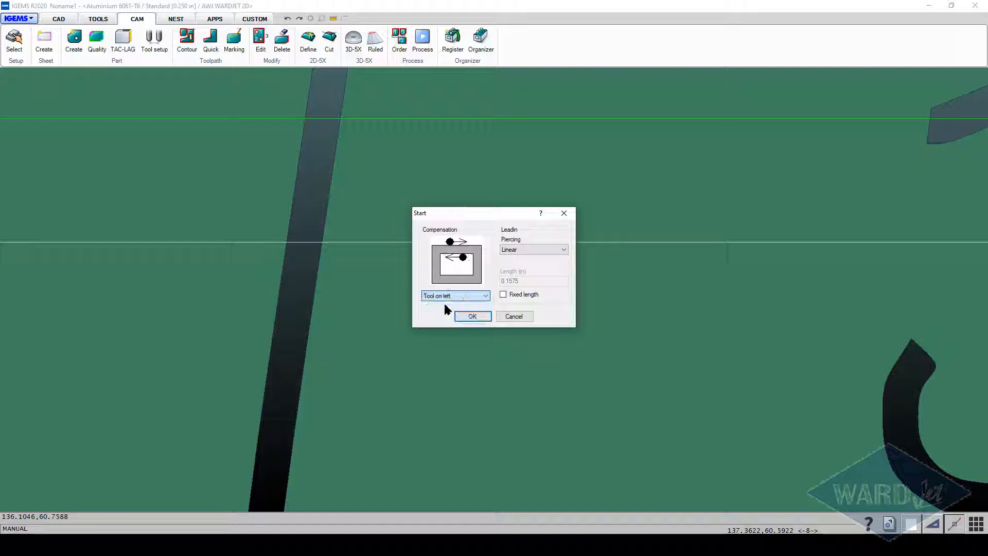
pyautogui.click(463, 316)
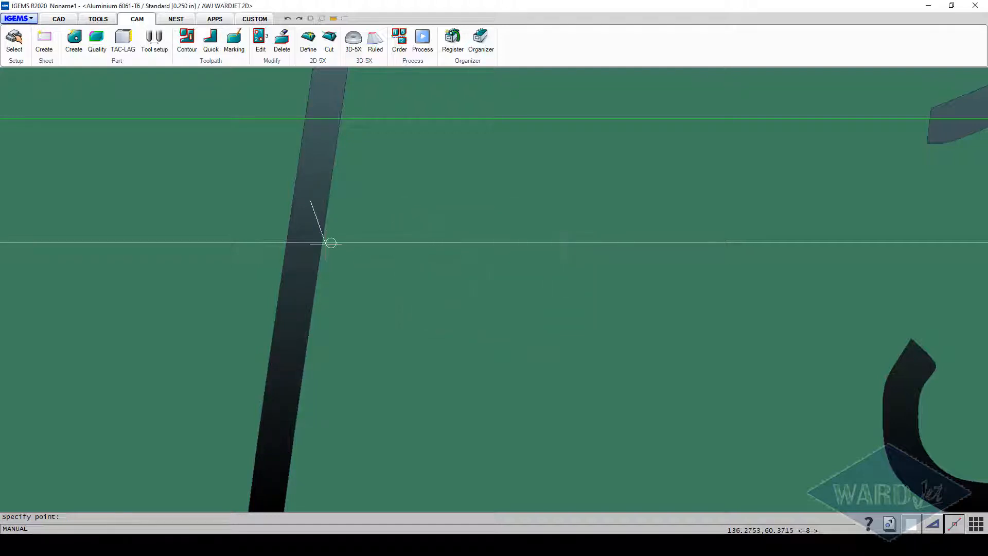
# Place the lead-in's contact point on the body slot's left edge using a perpendicular snap
pyautogui.scroll(4, 306, 213)
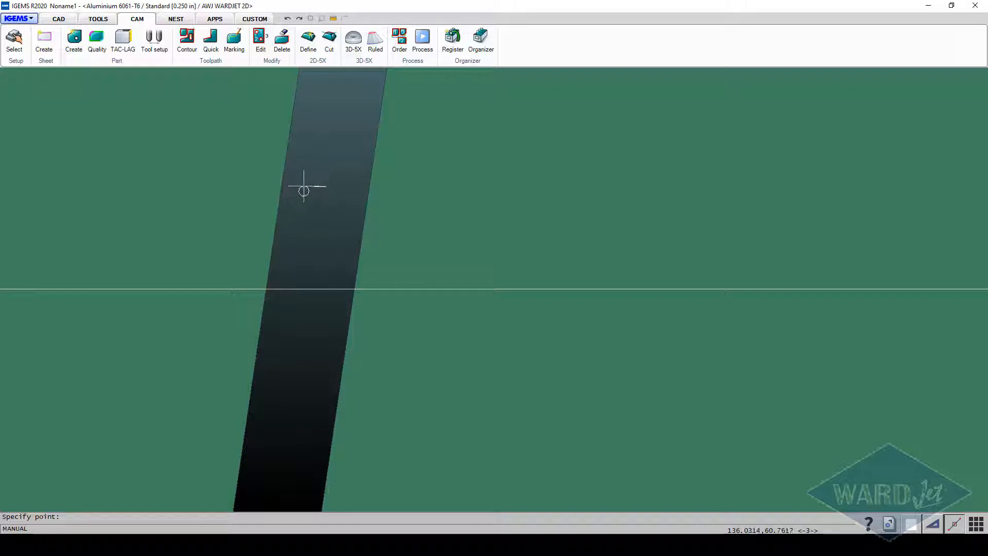
pyautogui.rightClick(302, 195)
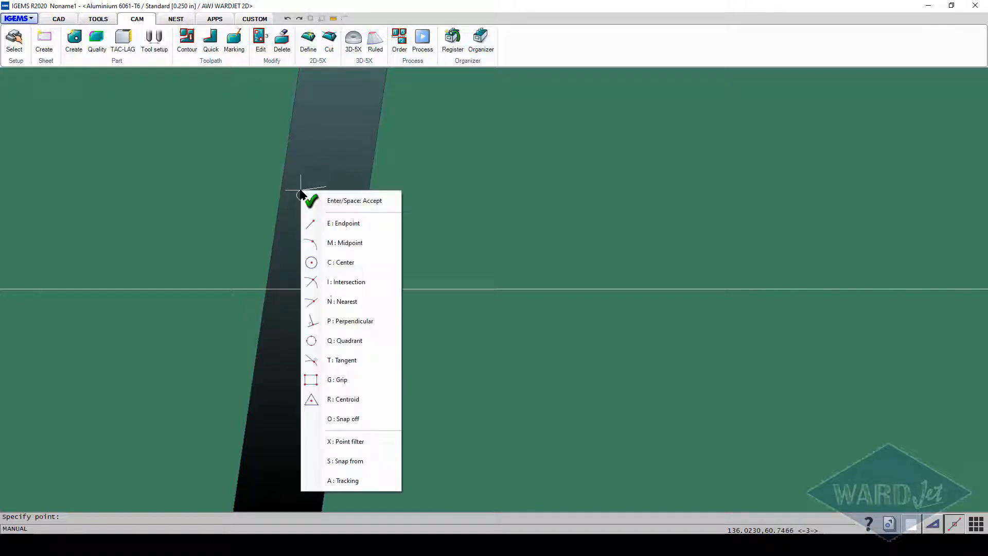
pyautogui.click(340, 322)
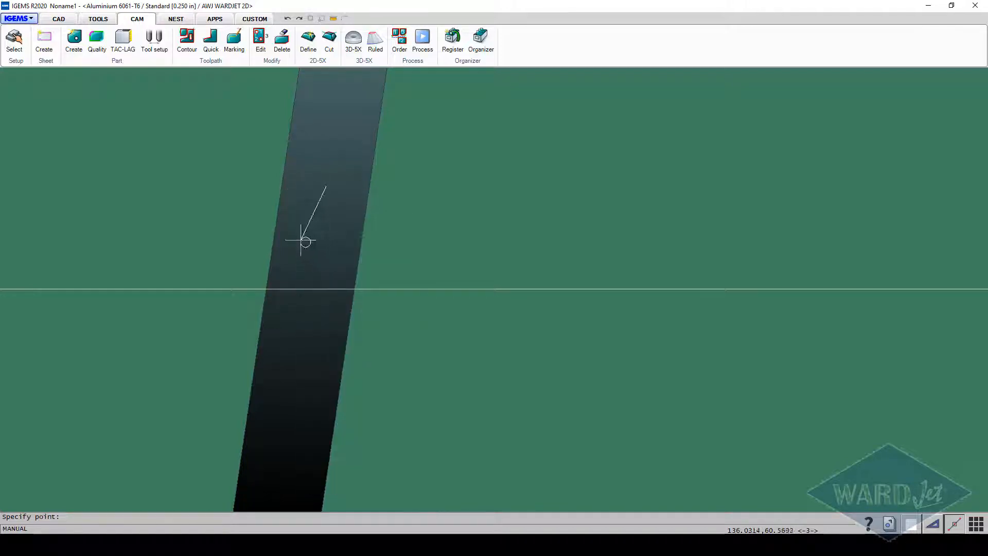
pyautogui.click(282, 181)
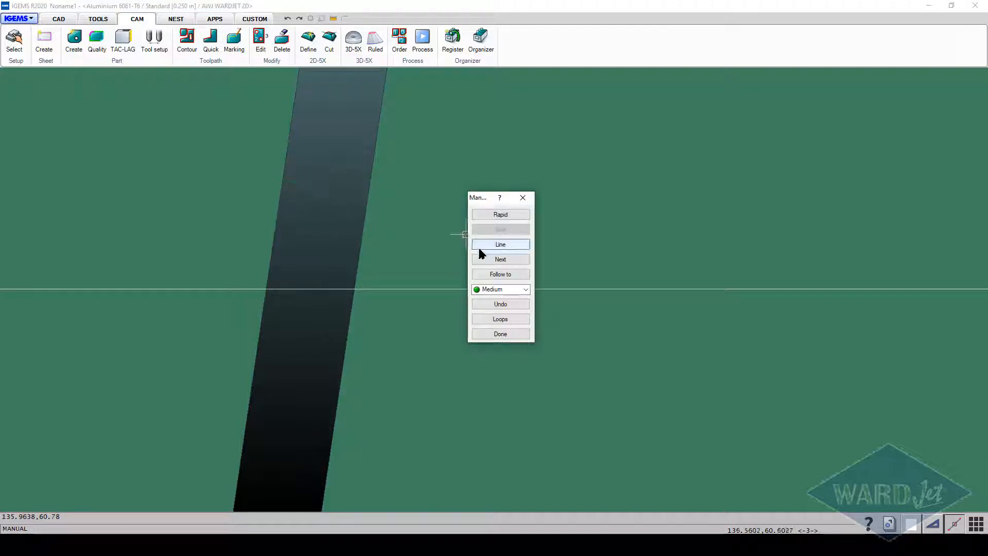
# Follow the body slot's contour downward around to its right edge just above the white line, and finish the manual toolpath
pyautogui.click(501, 275)
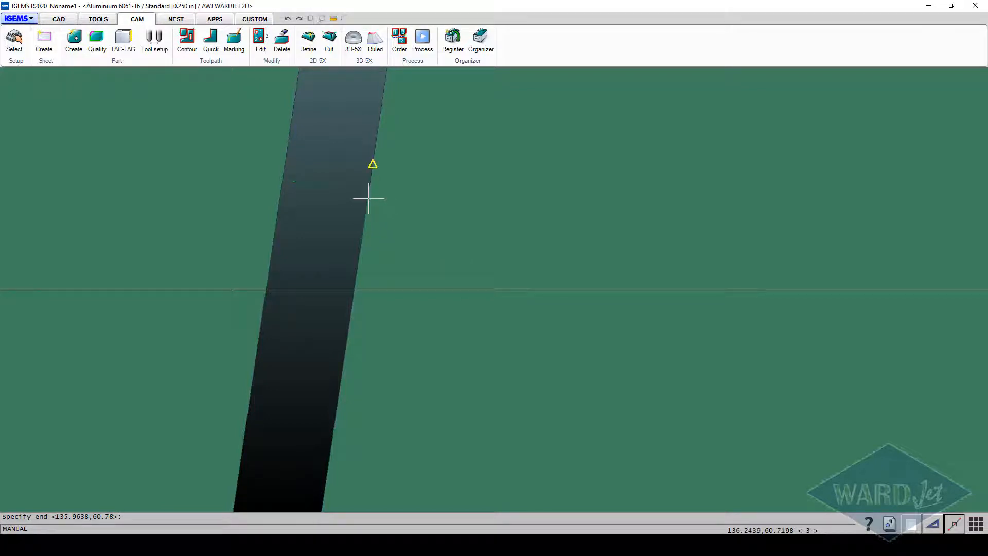
pyautogui.click(369, 178)
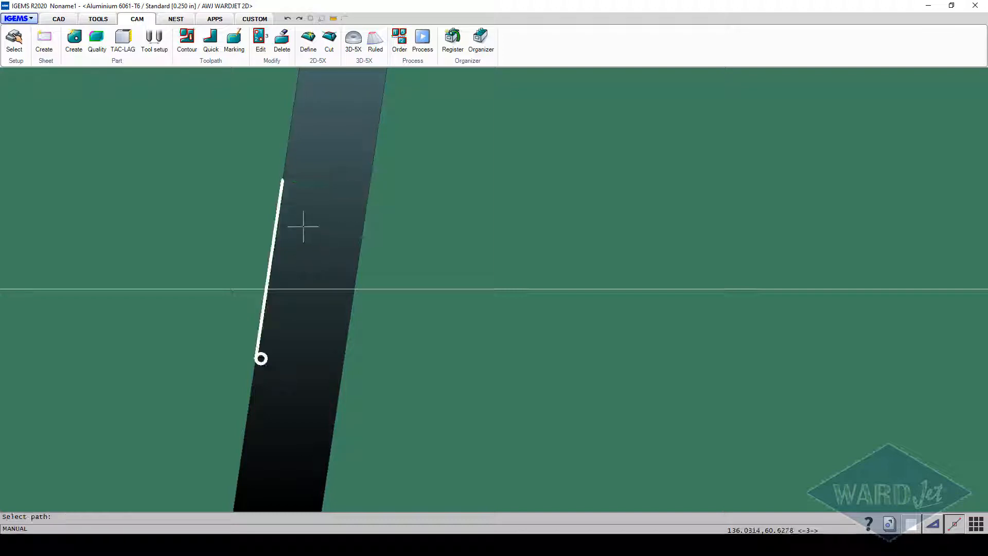
pyautogui.scroll(-3, 302, 251)
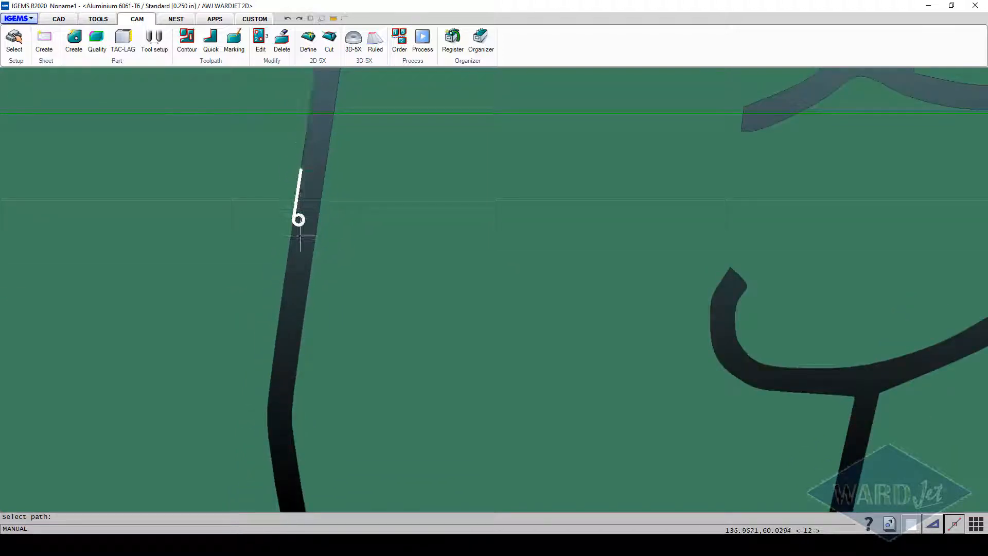
pyautogui.click(297, 249)
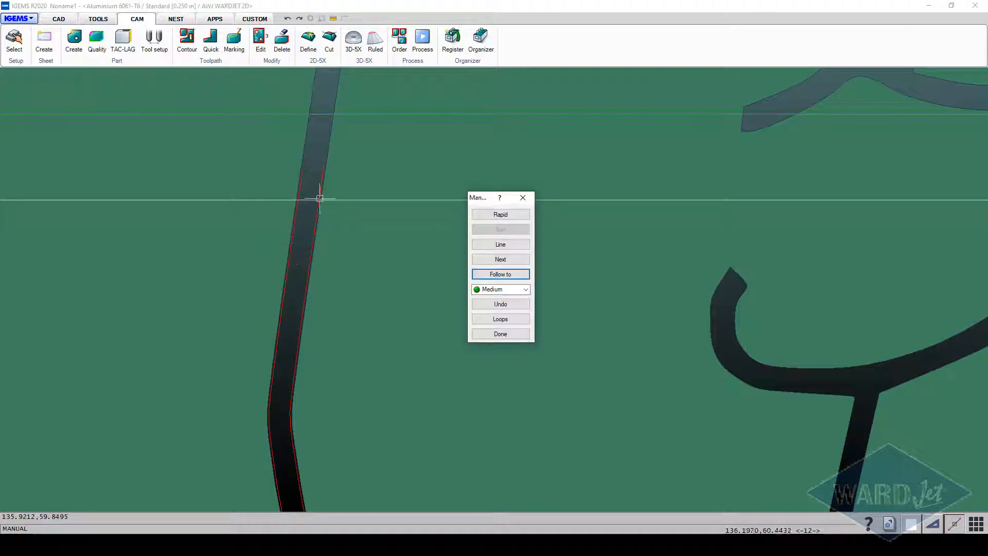
pyautogui.scroll(3, 327, 164)
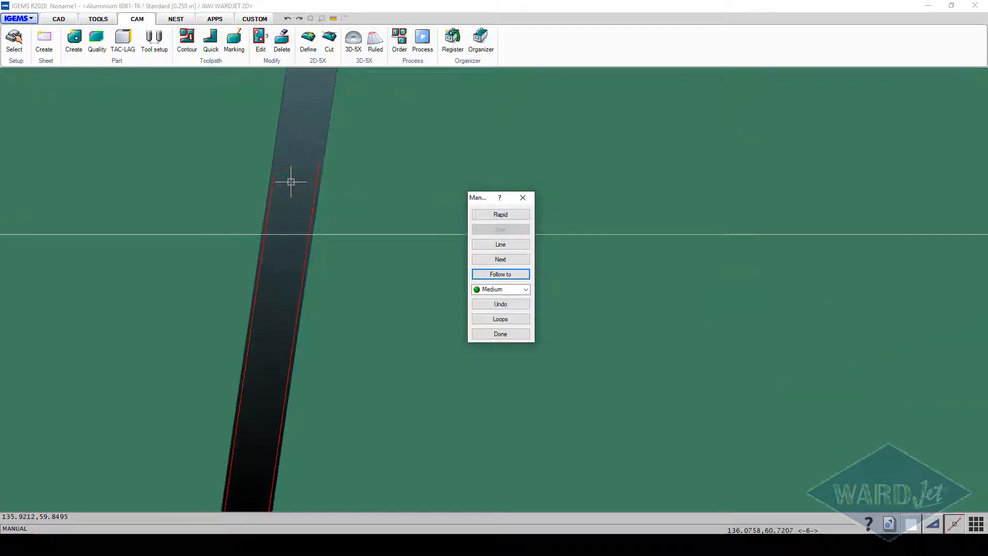
pyautogui.scroll(-3, 291, 182)
pyautogui.scroll(-5, 365, 185)
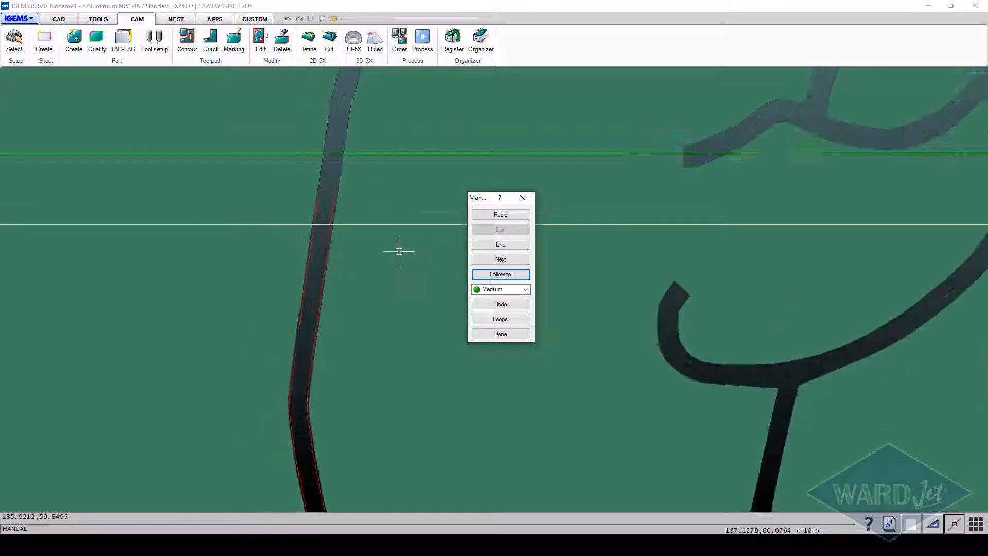
pyautogui.scroll(-3, 199, 264)
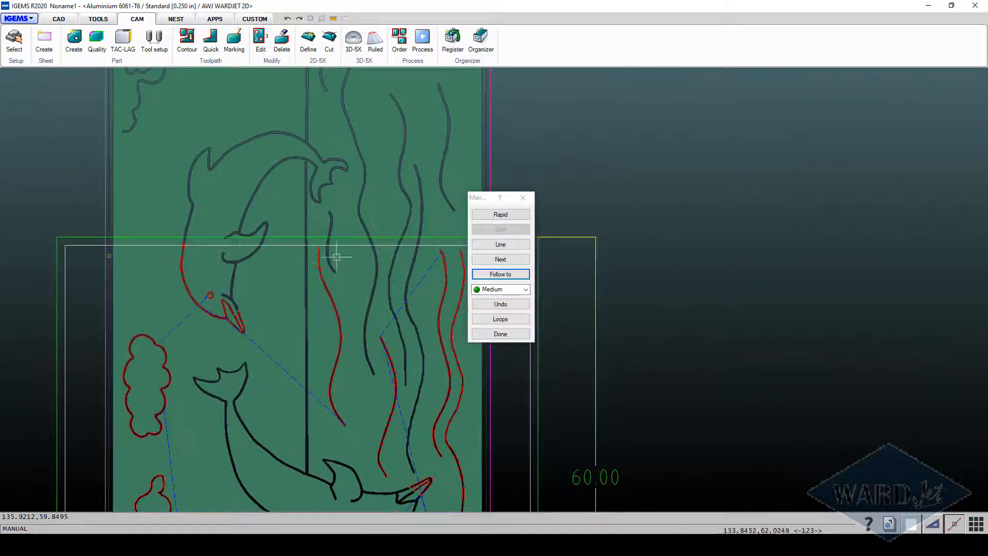
pyautogui.scroll(4, 168, 267)
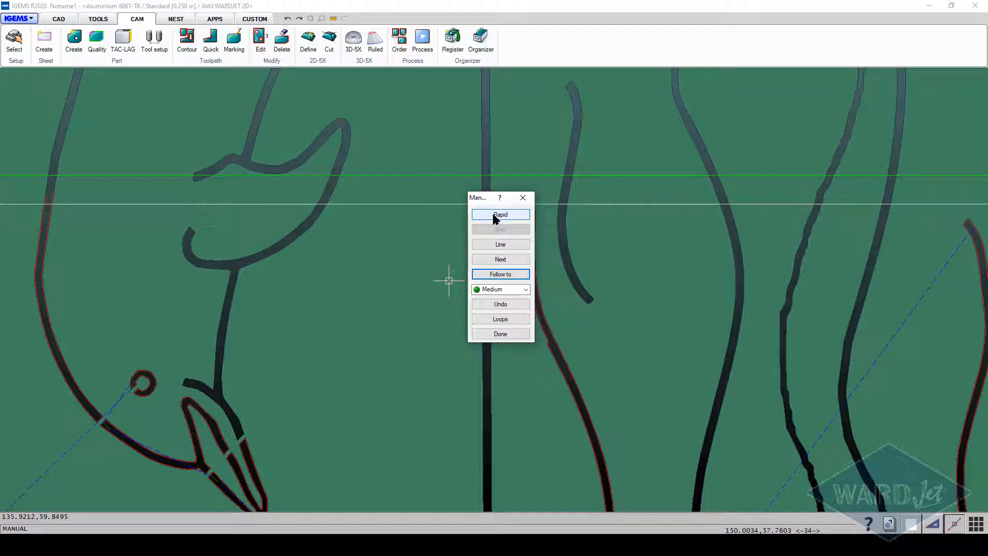
pyautogui.click(500, 334)
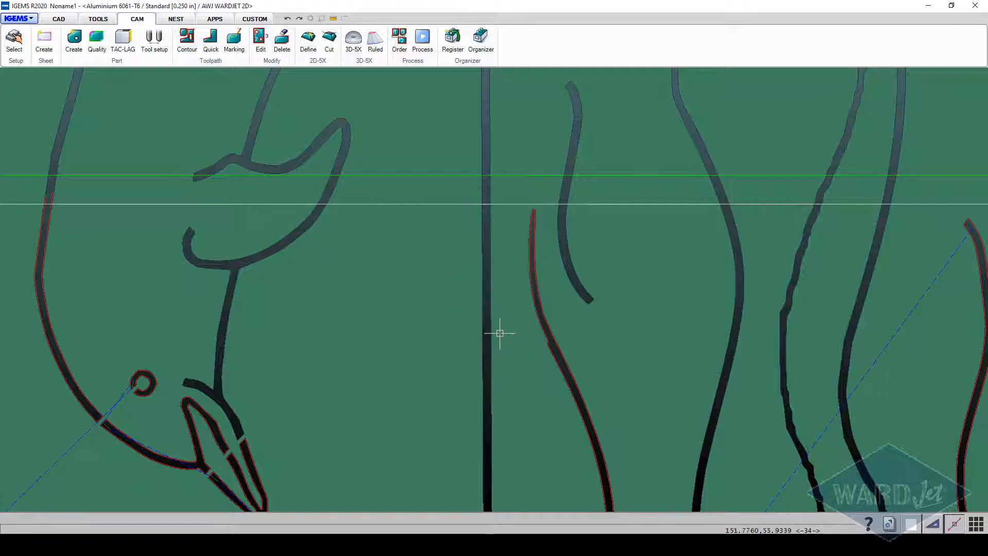
# Start another manual toolpath with its zero point inside the upper dolphin's flipper slot, between the white and green limit lines
pyautogui.click(212, 55)
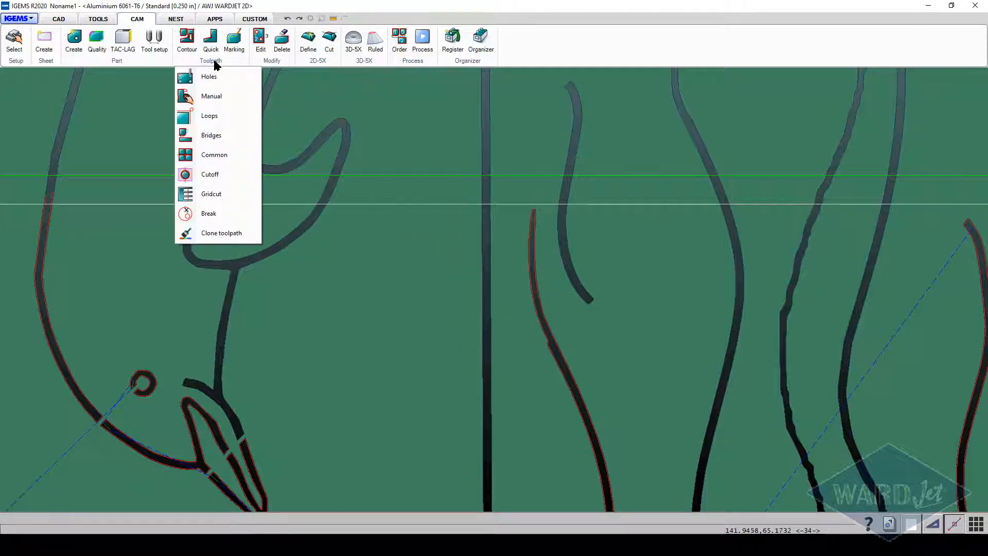
pyautogui.click(212, 97)
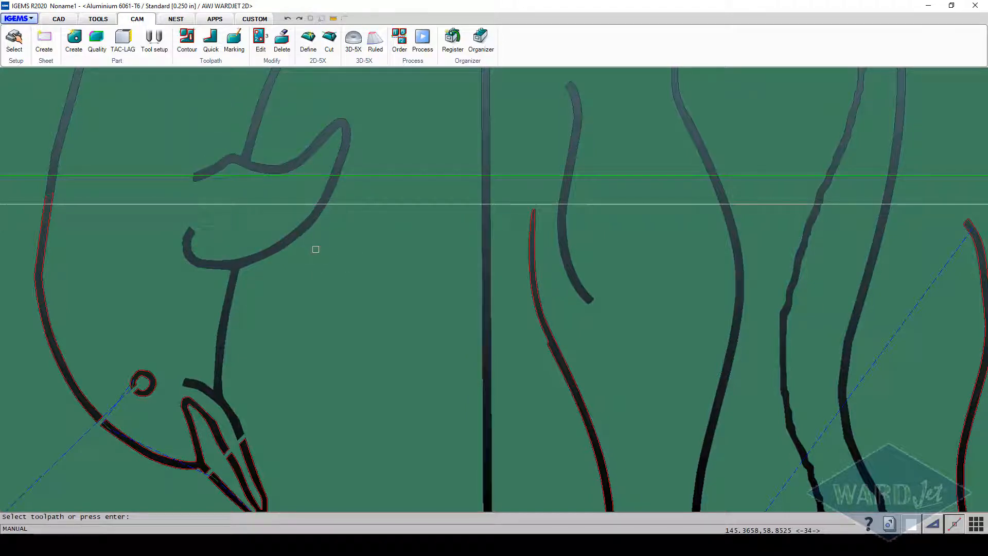
pyautogui.press('Return')
pyautogui.scroll(4, 320, 231)
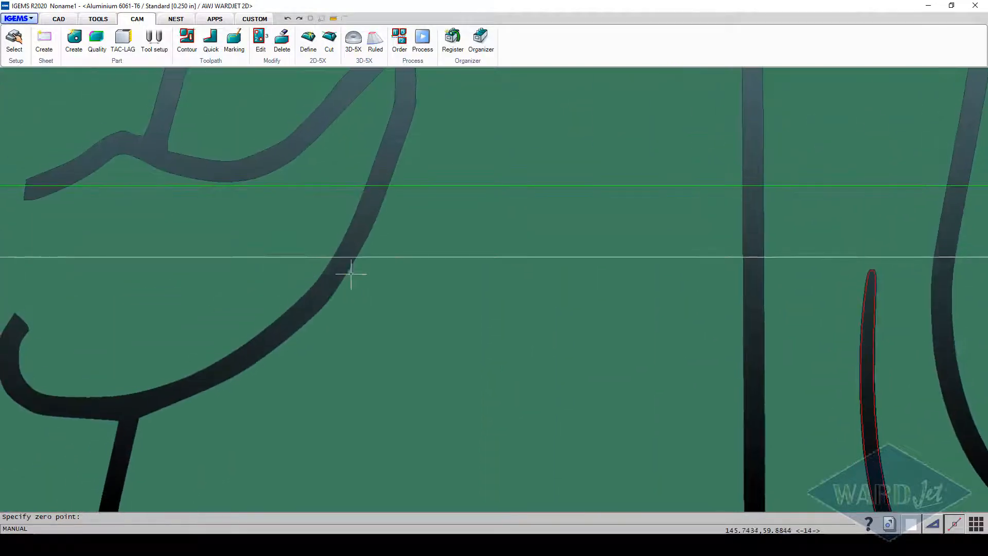
pyautogui.scroll(2, 350, 265)
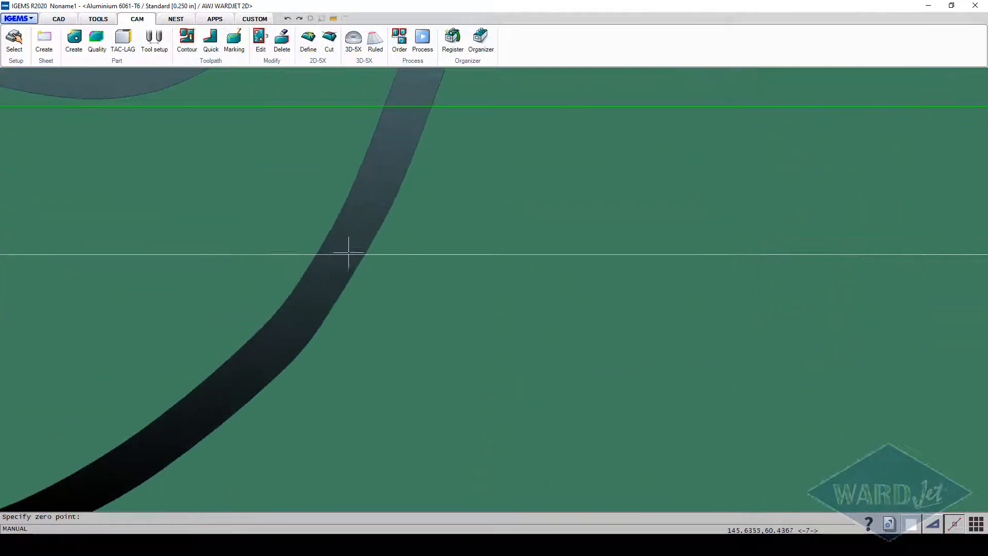
pyautogui.click(366, 198)
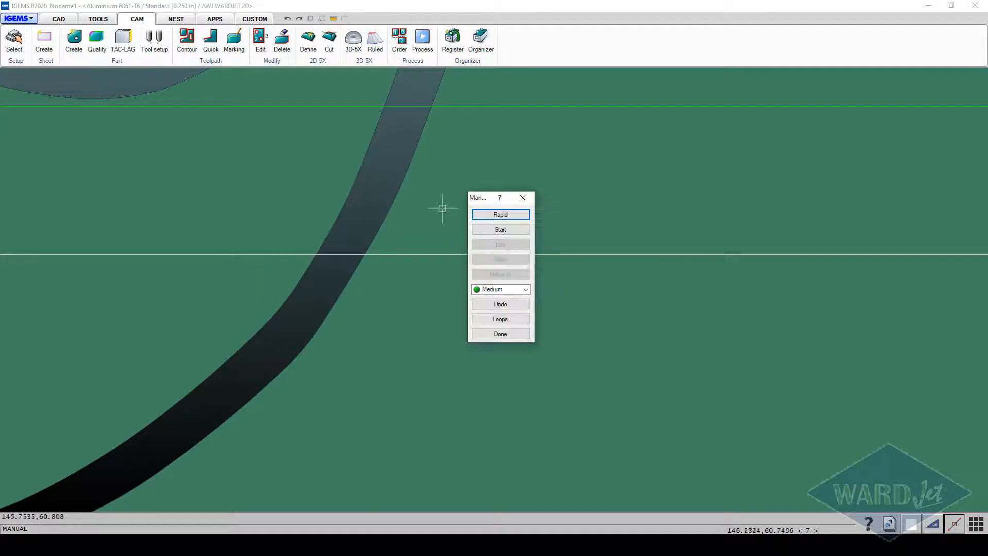
# Lead in to the flipper slot's left edge with linear piercing and tool on left, and follow its contour around to the right edge
pyautogui.click(493, 232)
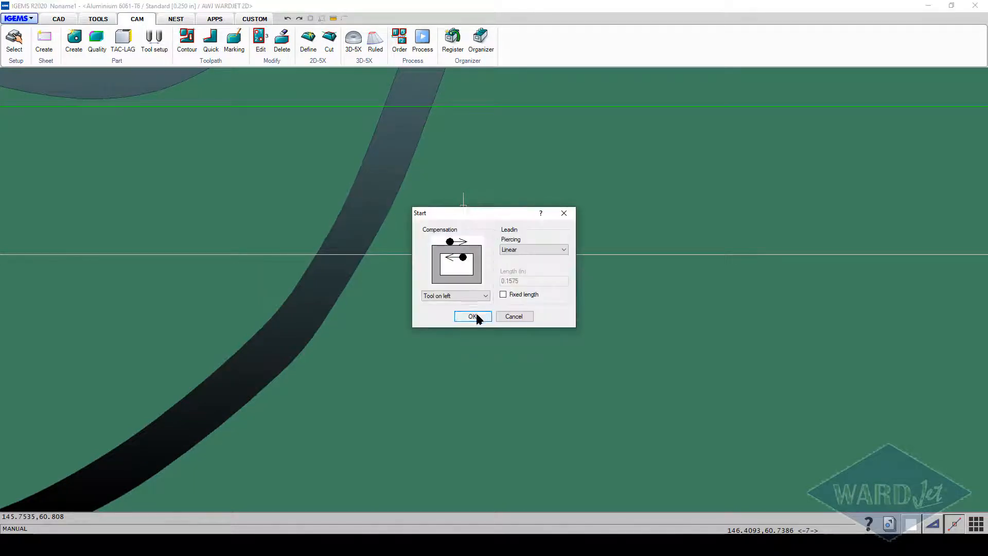
pyautogui.click(471, 316)
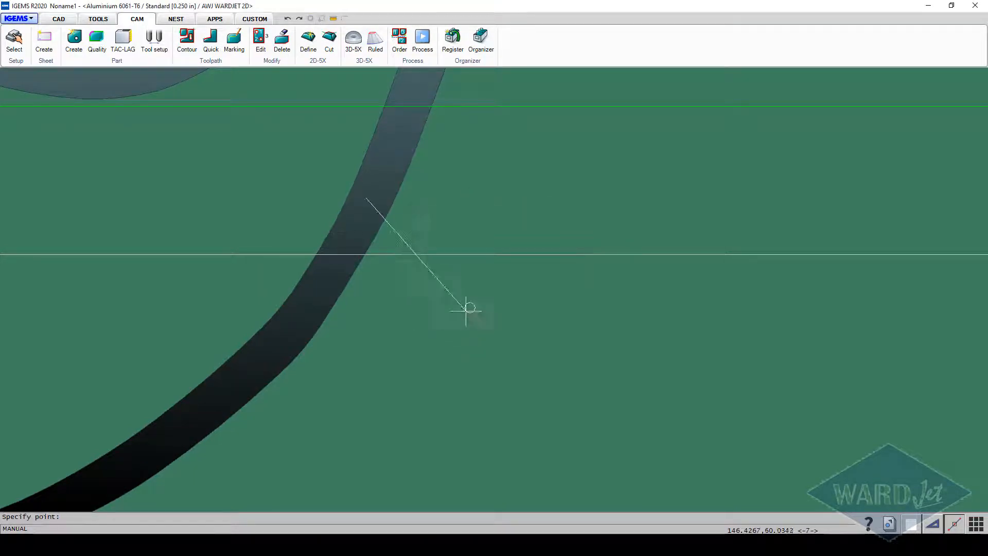
pyautogui.click(350, 194)
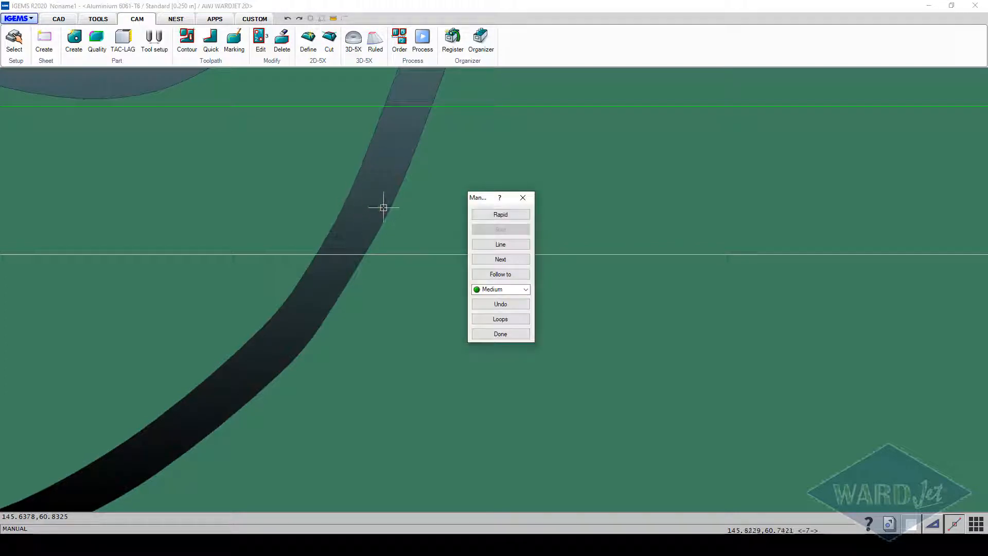
pyautogui.click(502, 274)
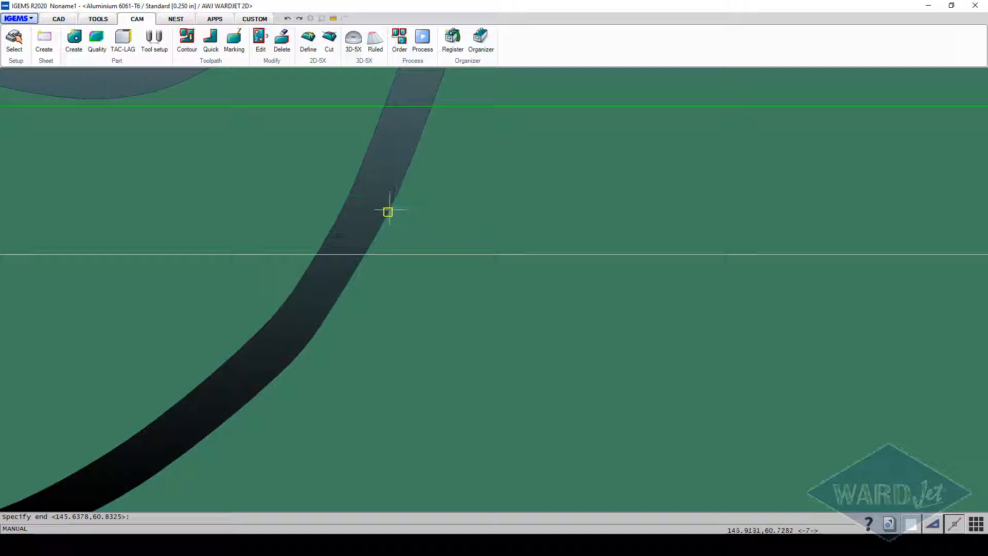
pyautogui.click(388, 211)
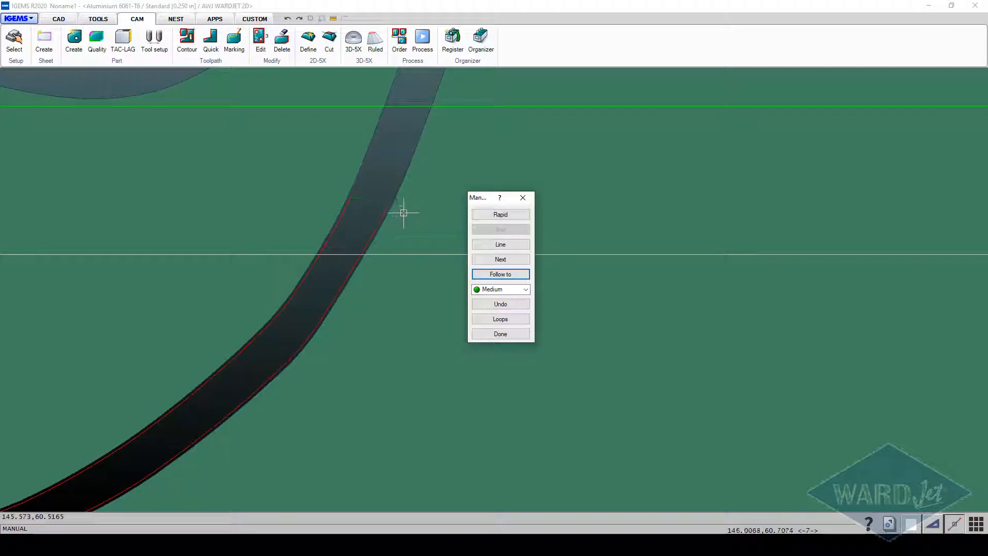
pyautogui.click(499, 334)
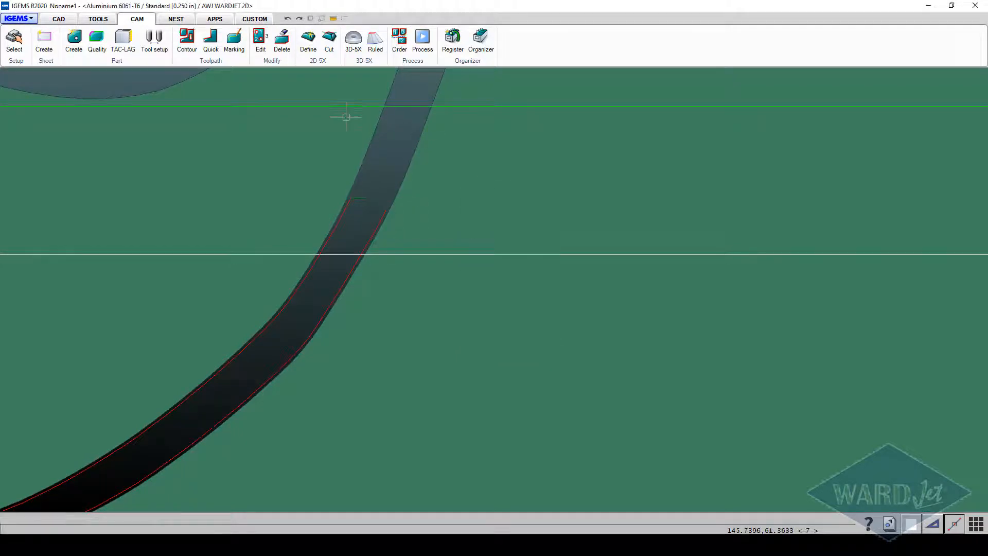
# Start another manual toolpath with its zero point inside the straight vertical slot, between the white and green limit lines
pyautogui.click(211, 51)
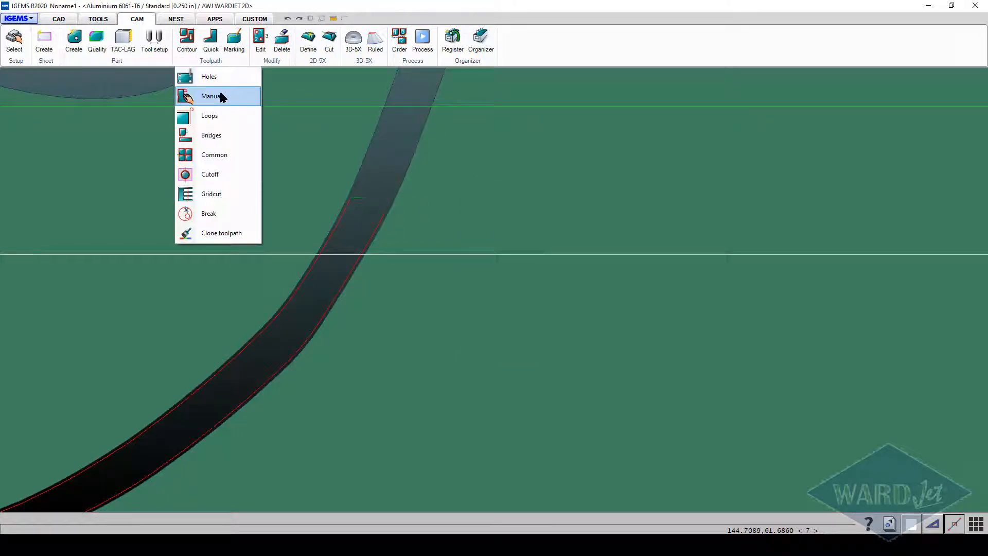
pyautogui.click(220, 97)
pyautogui.scroll(-9, 375, 216)
pyautogui.moveTo(377, 231); pyautogui.dragTo(268, 189, button='middle')
pyautogui.scroll(6, 322, 187)
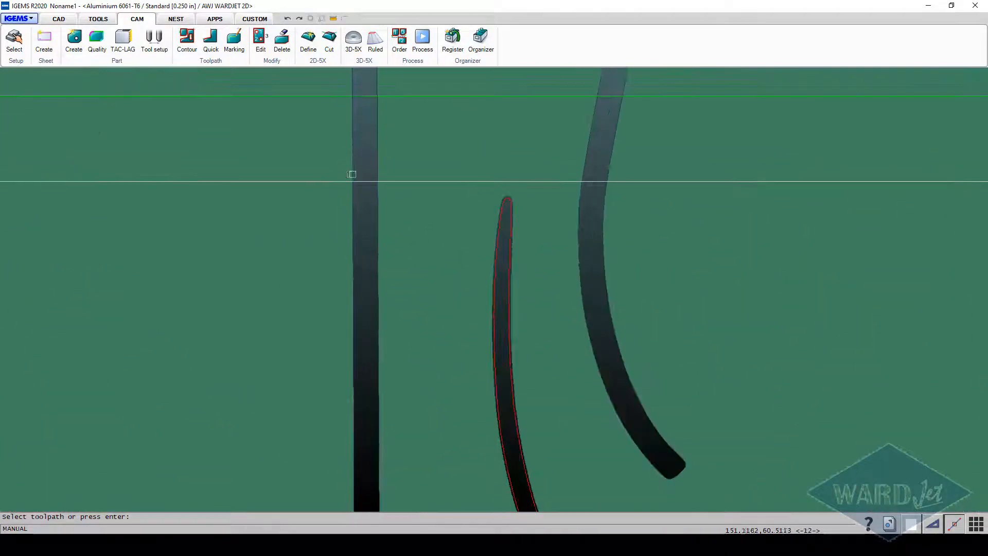
pyautogui.press('Return')
pyautogui.scroll(3, 360, 170)
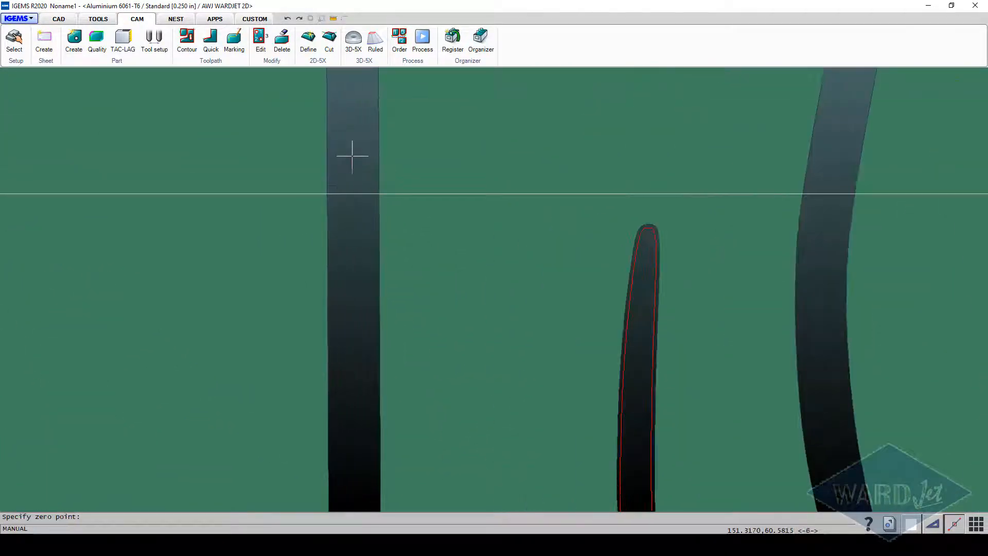
pyautogui.moveTo(349, 153); pyautogui.dragTo(354, 240, button='middle')
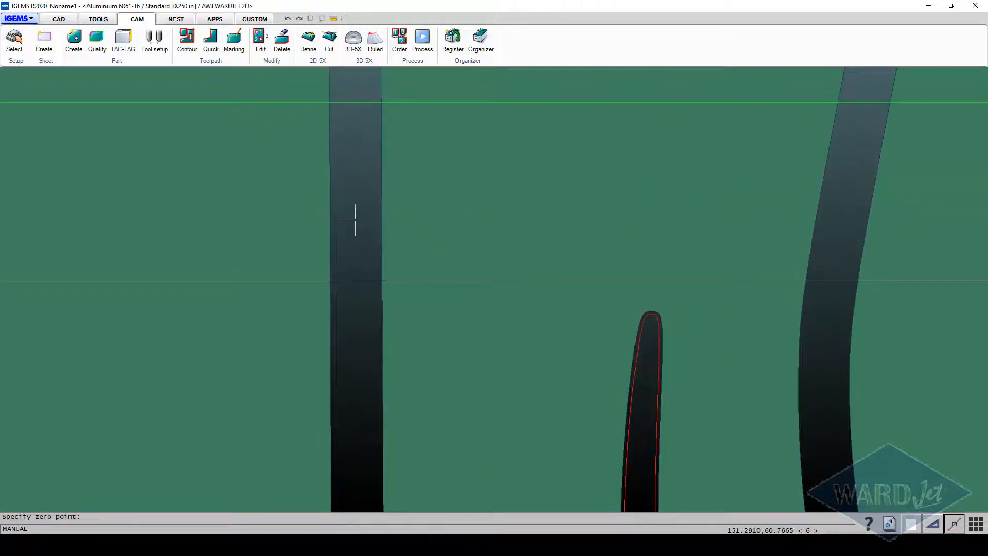
pyautogui.click(355, 223)
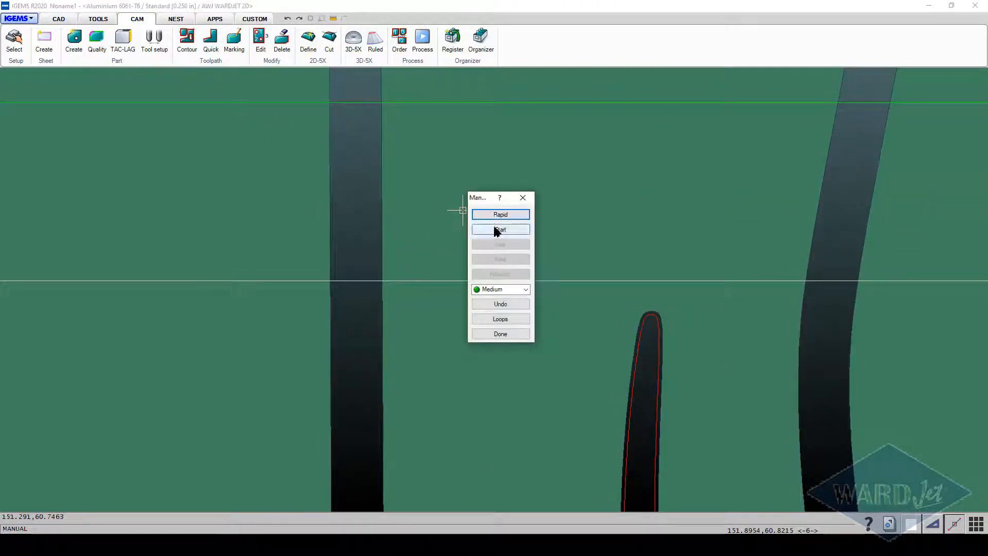
# Lead in linearly to the straight slot's left edge with tool on left, and follow its contour to the right edge above the white line
pyautogui.click(494, 230)
pyautogui.click(472, 317)
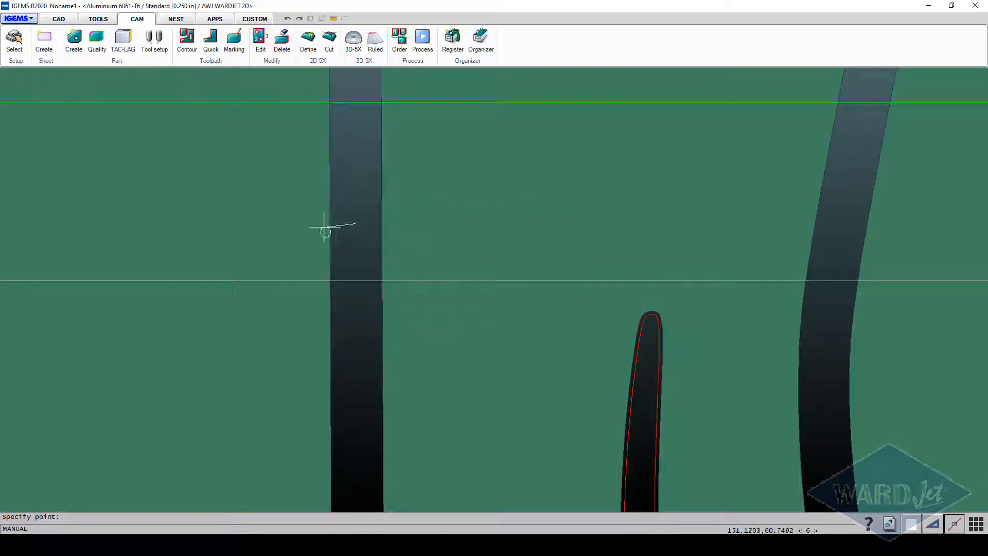
pyautogui.scroll(-2, 326, 216)
pyautogui.scroll(3, 319, 209)
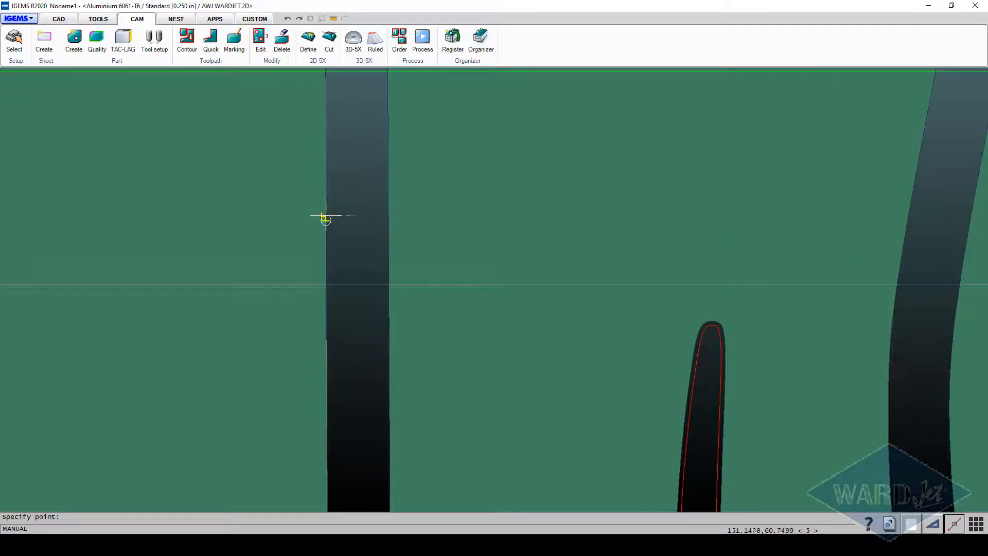
pyautogui.rightClick(326, 218)
pyautogui.click(486, 273)
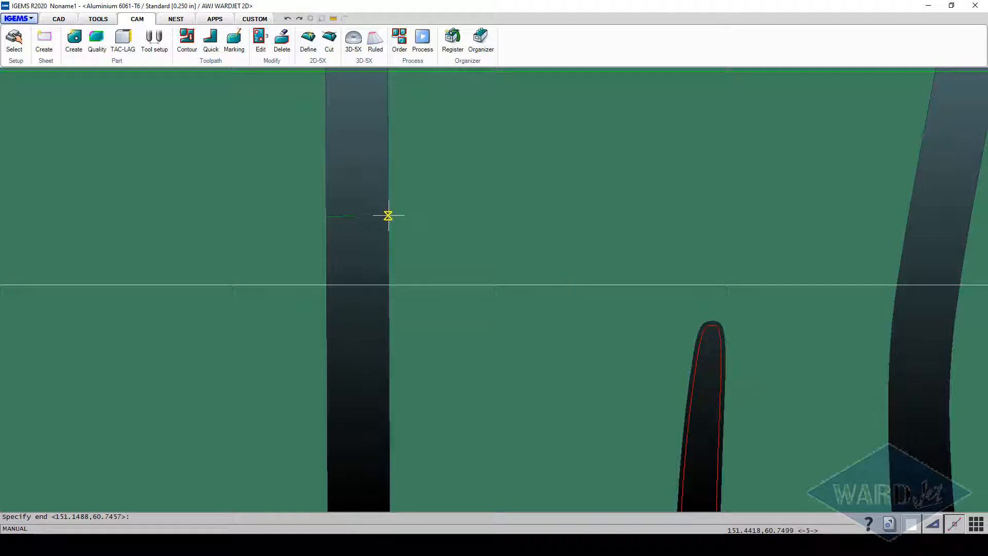
pyautogui.click(388, 216)
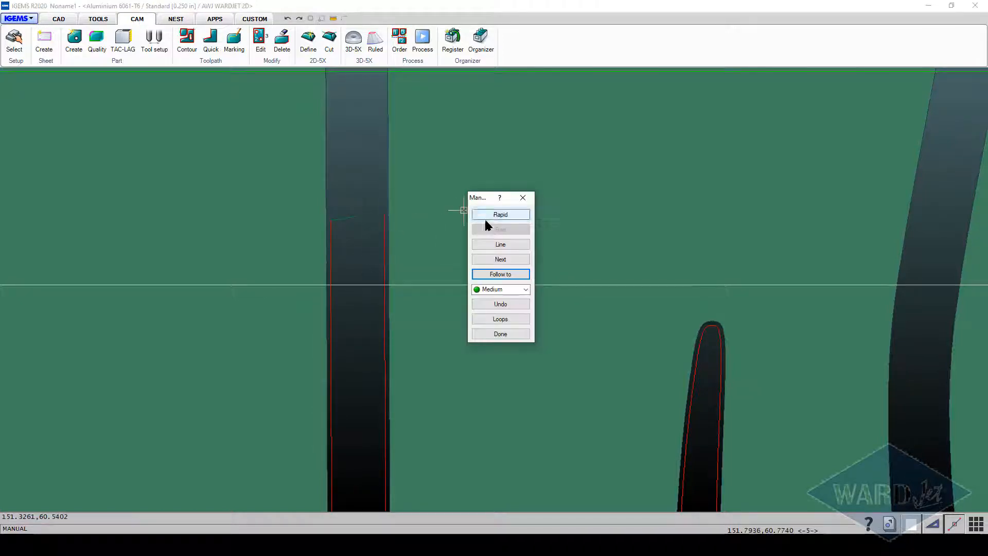
pyautogui.click(501, 333)
# Start a manual toolpath with its zero point between the limit lines in the curved slot that ends just below them, right of the straight slot
pyautogui.scroll(-4, 492, 261)
pyautogui.scroll(-6, 491, 261)
pyautogui.moveTo(493, 266); pyautogui.dragTo(336, 177, button='middle')
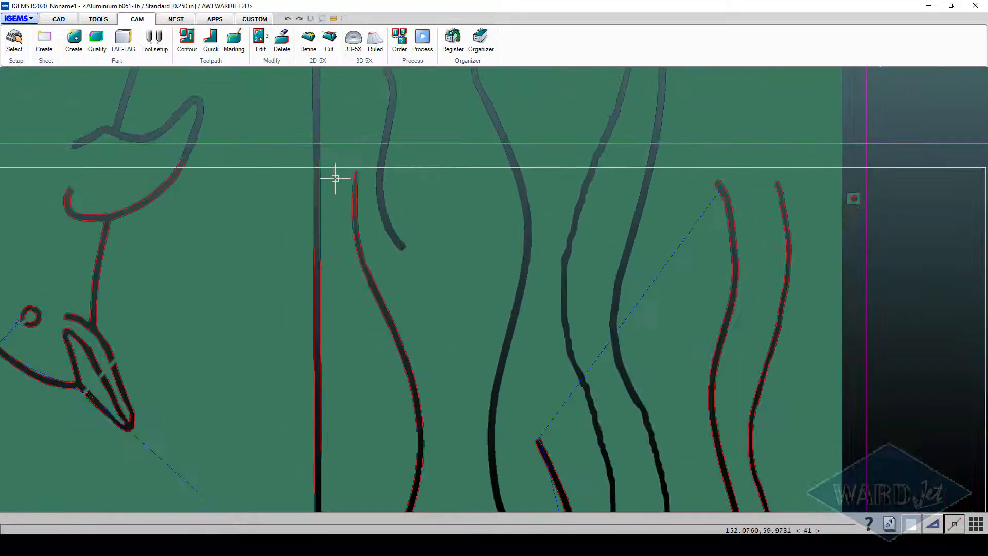
pyautogui.rightClick(336, 178)
pyautogui.scroll(8, 335, 223)
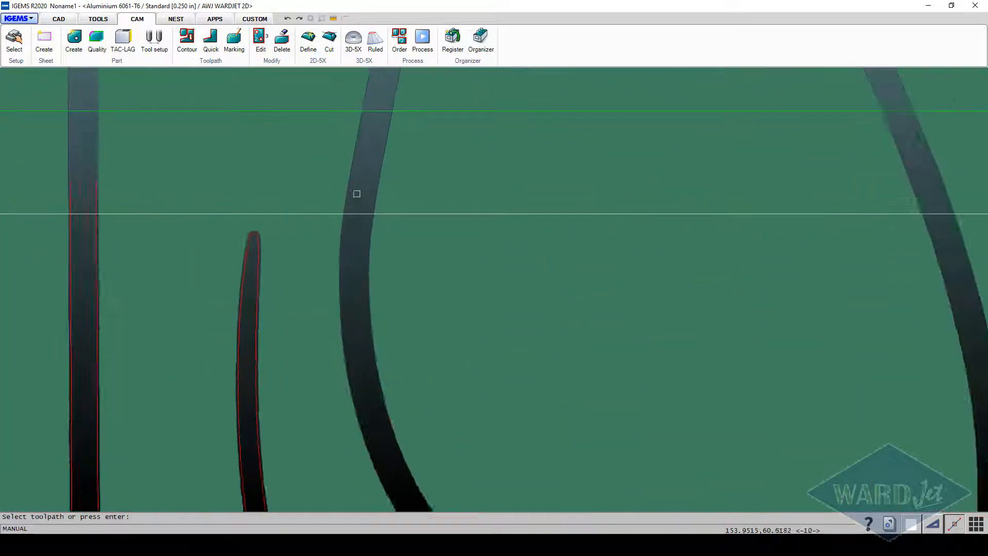
pyautogui.rightClick(334, 255)
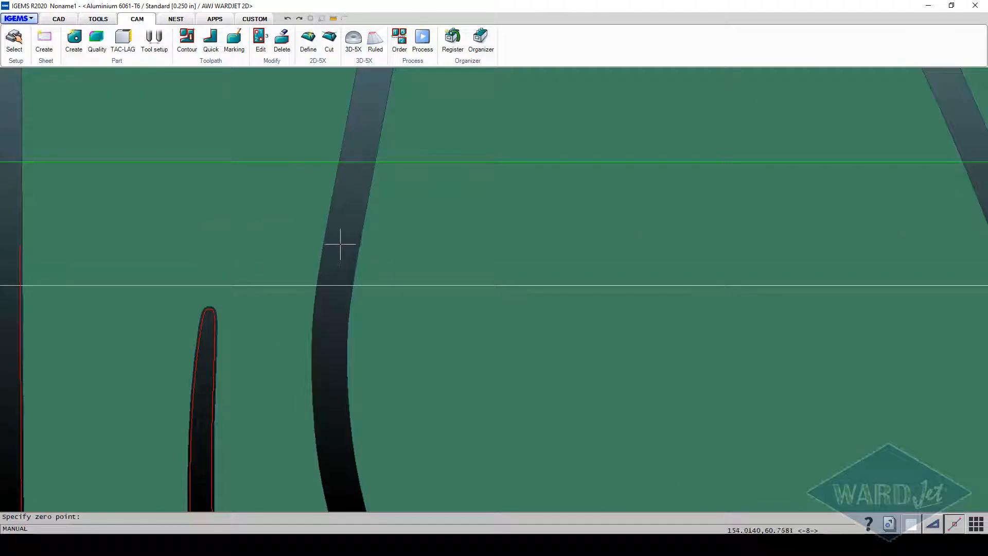
pyautogui.click(465, 198)
# Lead in linearly to that curved slot's left edge with tool on left, and follow its contour around the lower end to the right edge
pyautogui.click(489, 226)
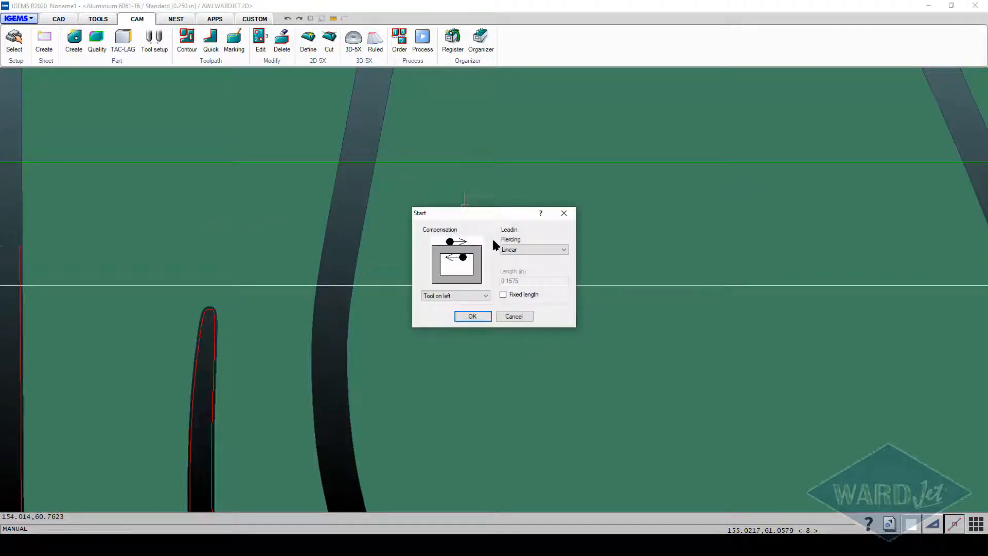
pyautogui.click(483, 316)
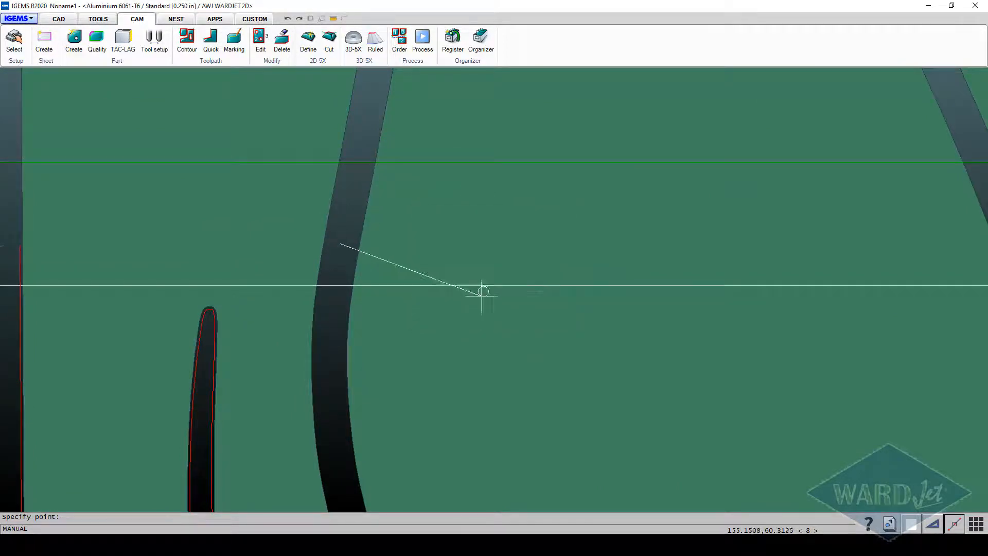
pyautogui.rightClick(319, 246)
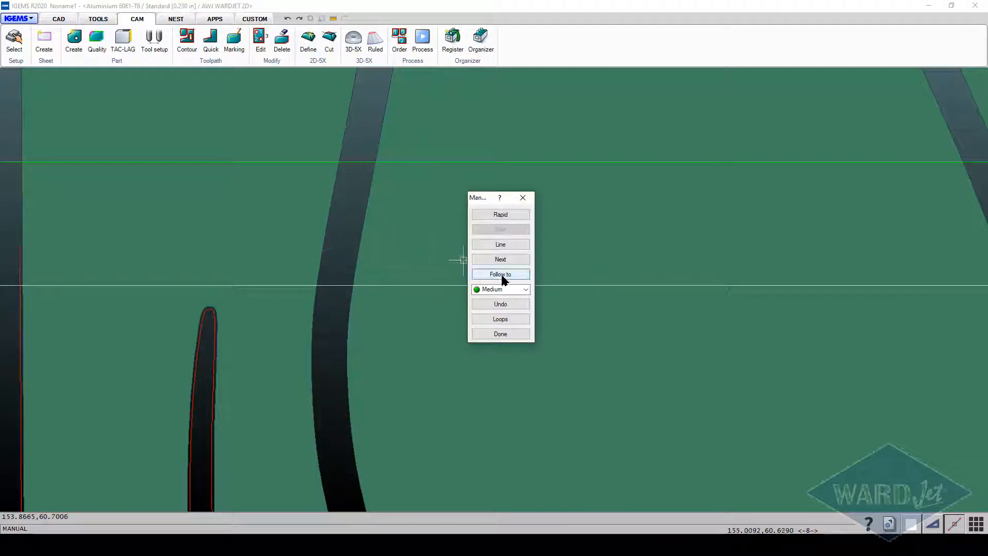
pyautogui.click(503, 276)
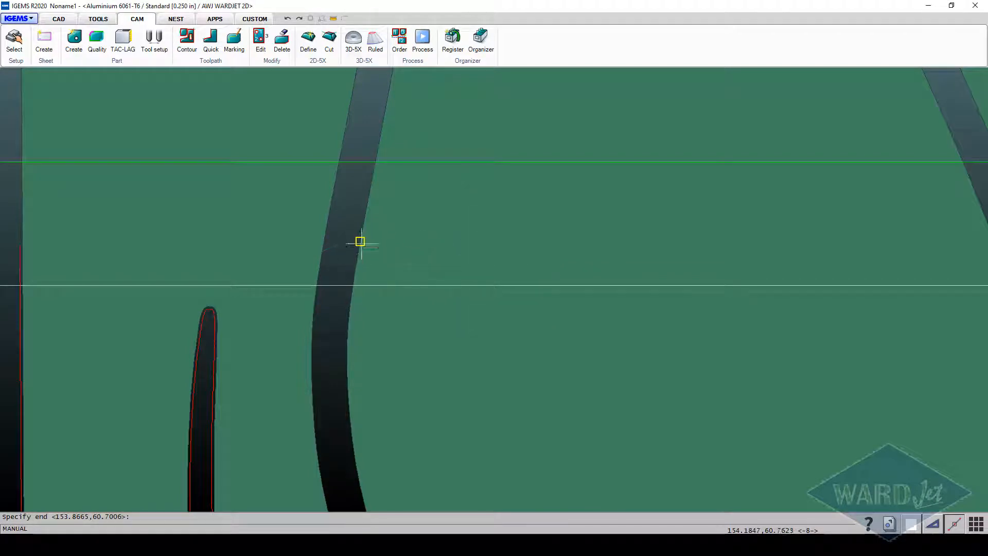
pyautogui.click(360, 241)
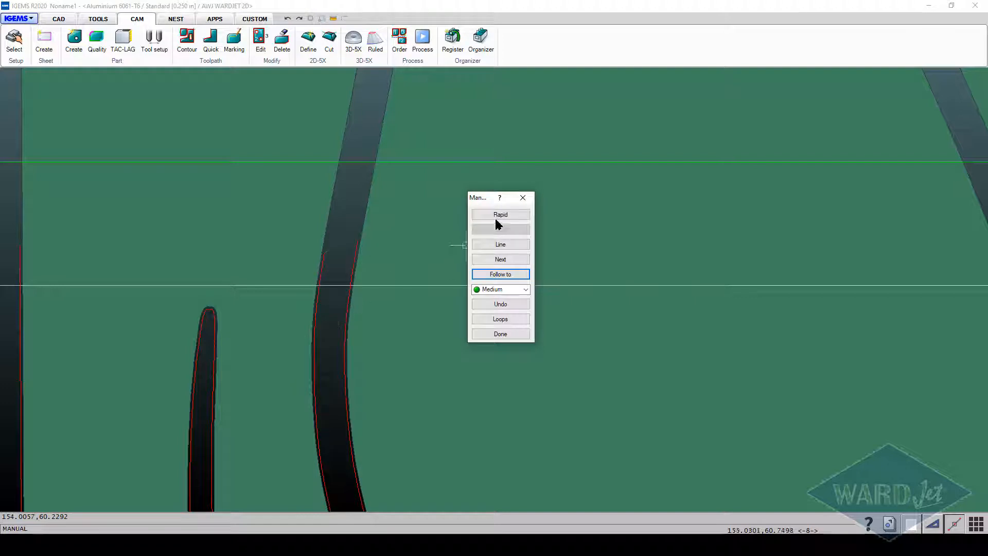
pyautogui.click(503, 332)
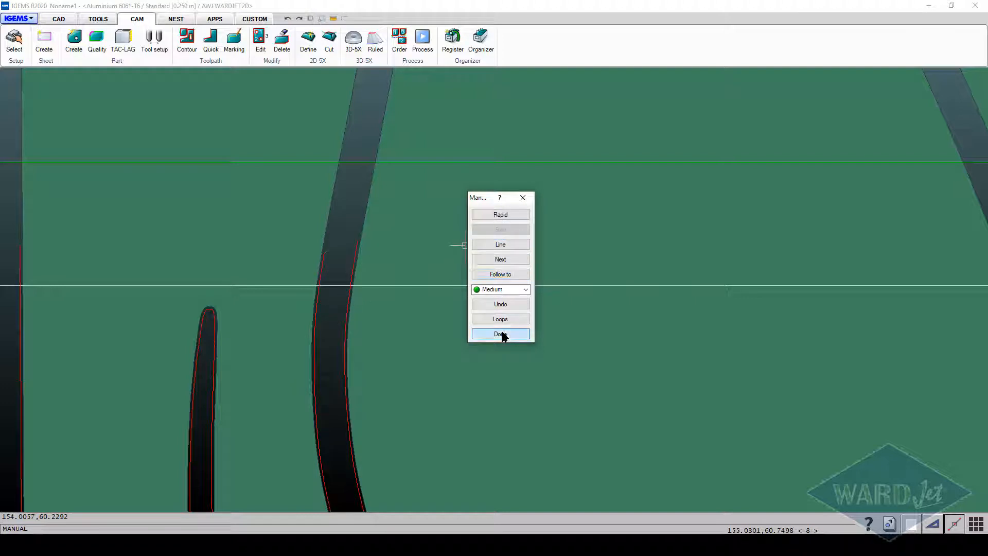
# Start a manual toolpath with its zero point inside the long curved slot before the wavy one, between the limit lines
pyautogui.click(211, 64)
pyautogui.click(217, 95)
pyautogui.scroll(-4, 524, 236)
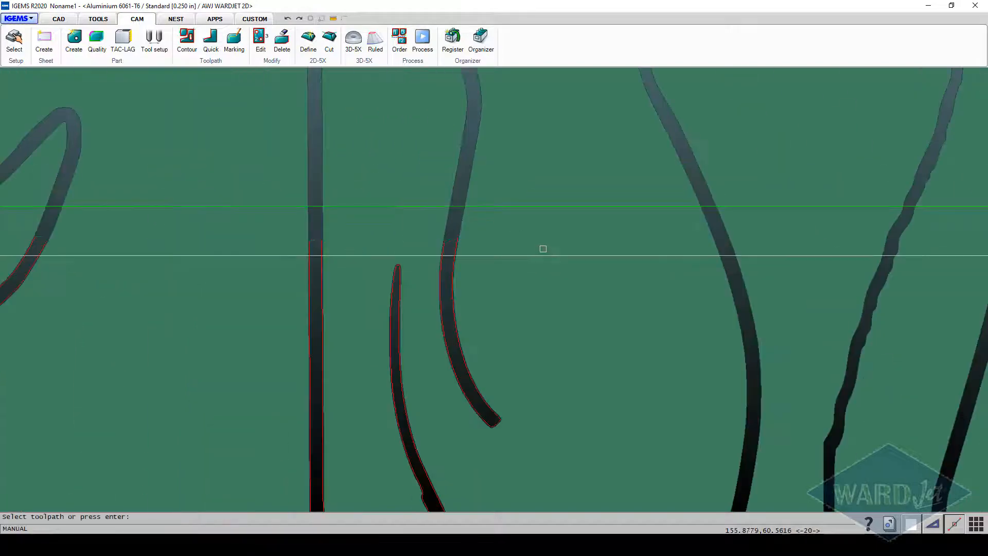
pyautogui.scroll(-3, 535, 244)
pyautogui.moveTo(592, 249); pyautogui.dragTo(344, 280, button='middle')
pyautogui.scroll(8, 393, 278)
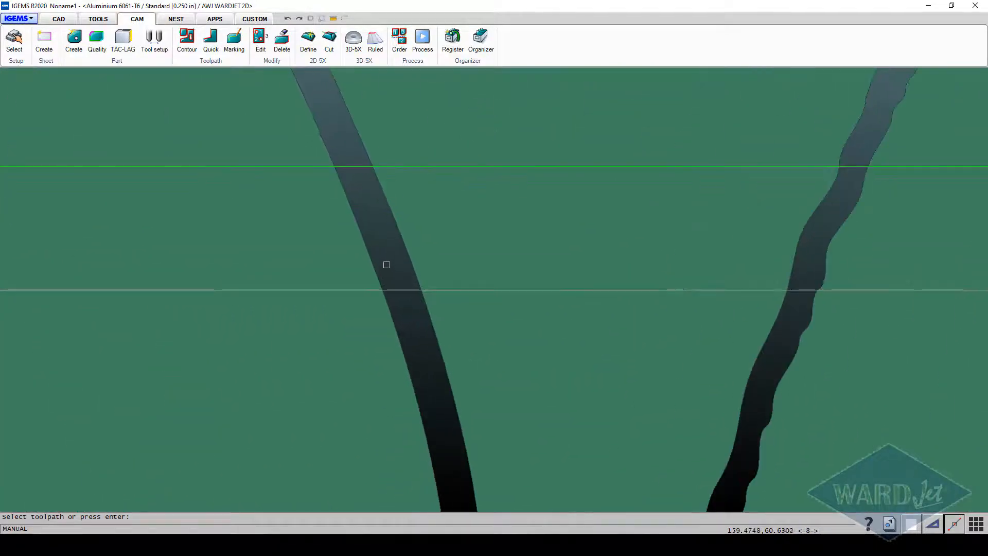
pyautogui.press('Return')
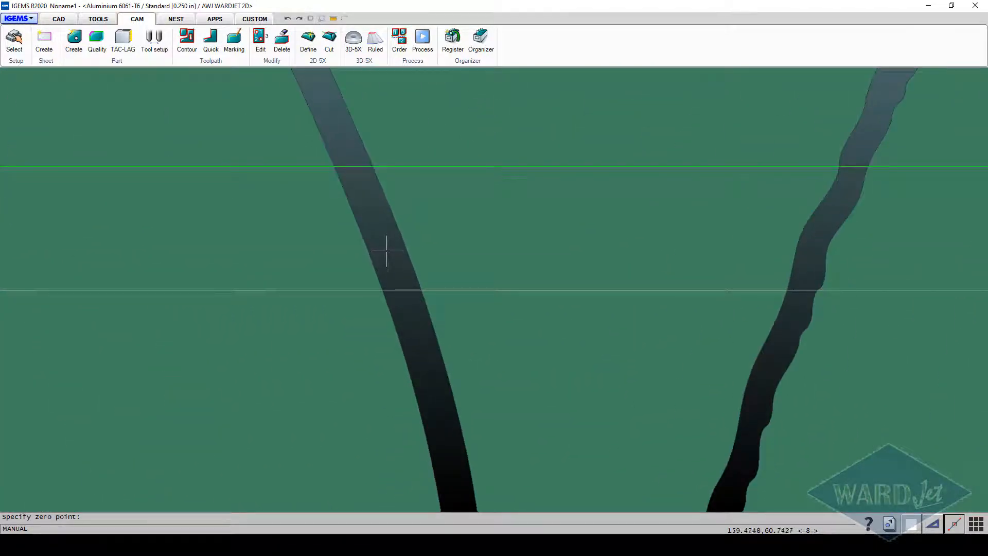
pyautogui.click(387, 251)
# Lead in linearly to the long curved slot's left edge with tool on left, and follow its contour to the right edge above the white line
pyautogui.click(489, 226)
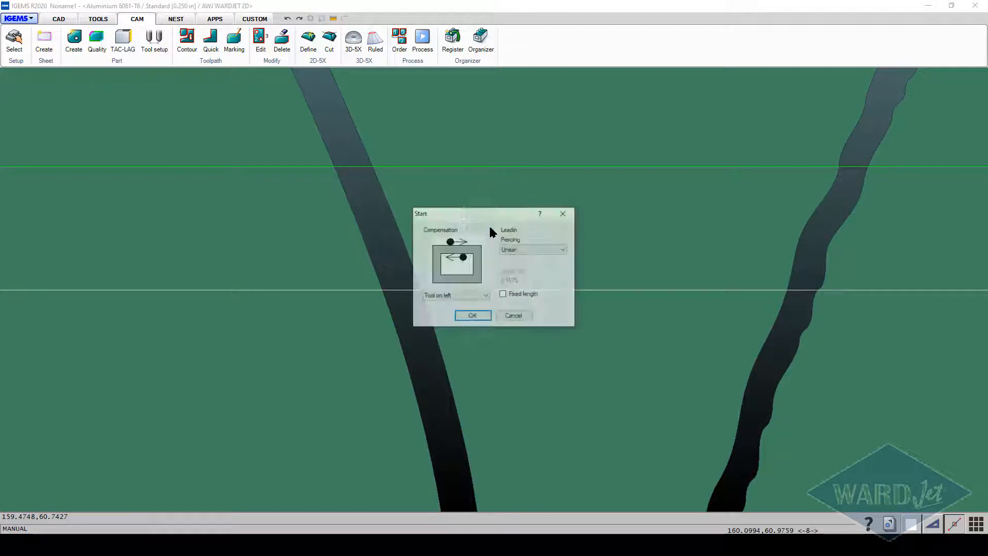
pyautogui.click(472, 317)
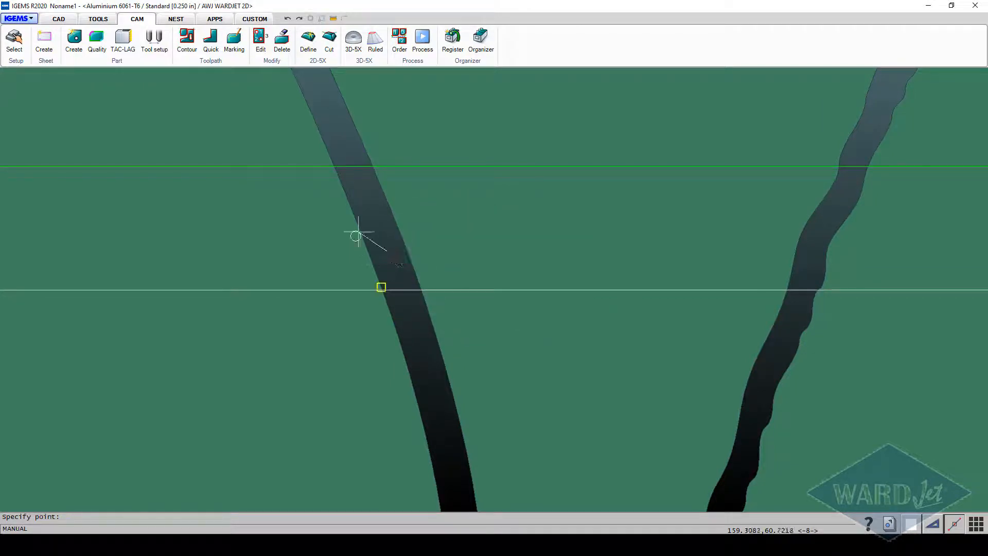
pyautogui.click(369, 256)
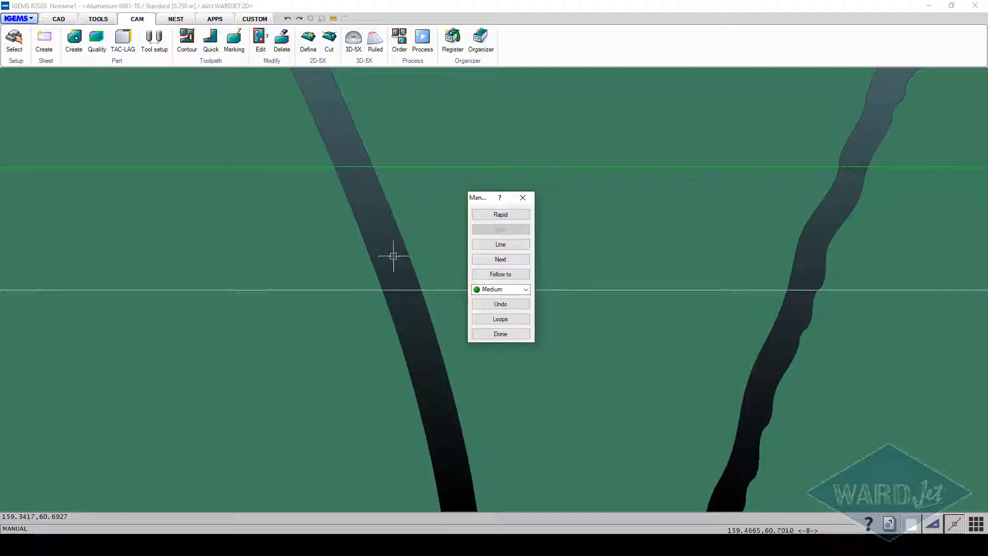
pyautogui.click(497, 273)
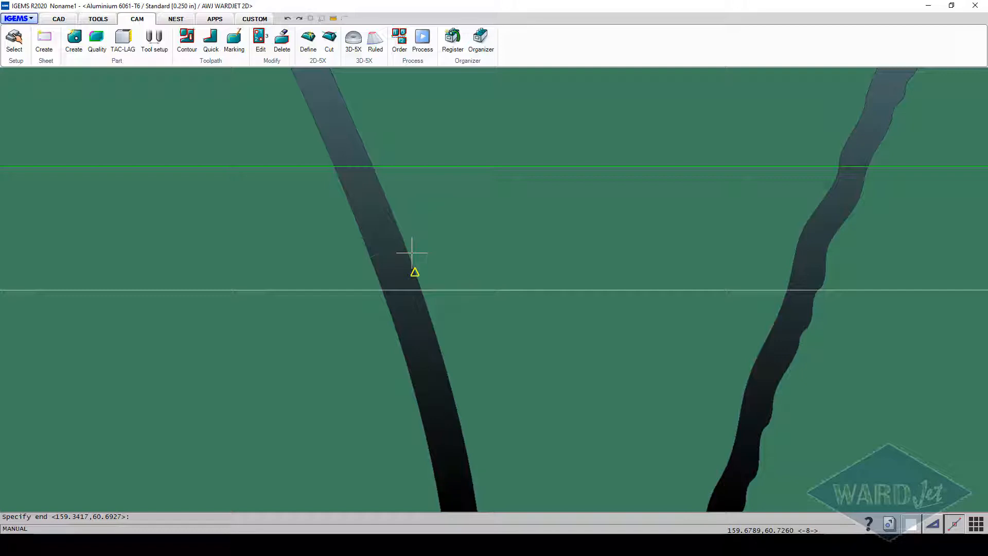
pyautogui.click(412, 253)
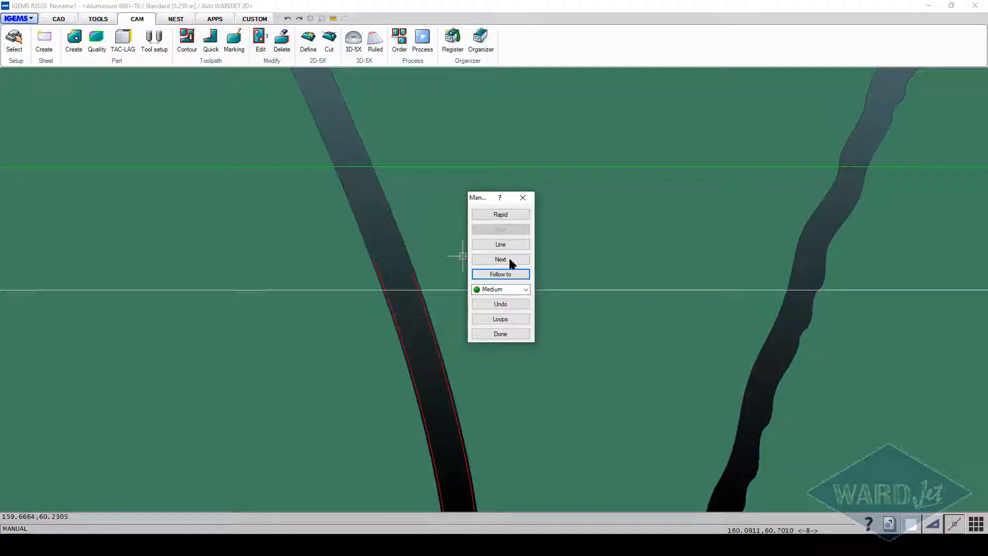
pyautogui.click(501, 333)
# Start a manual toolpath with its zero point inside the wavy slot, between the green and white limit lines
pyautogui.moveTo(626, 278); pyautogui.dragTo(306, 302, button='middle')
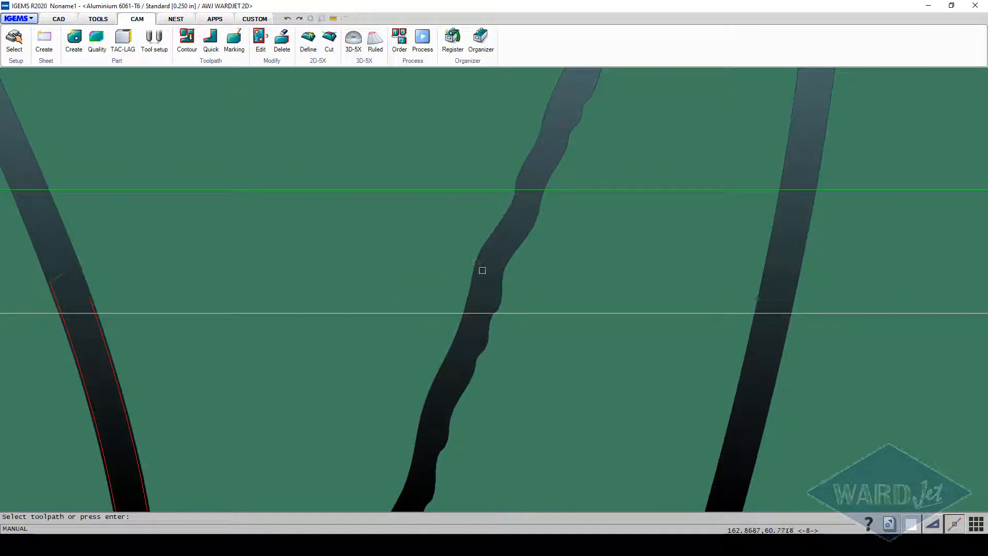
pyautogui.press('Return')
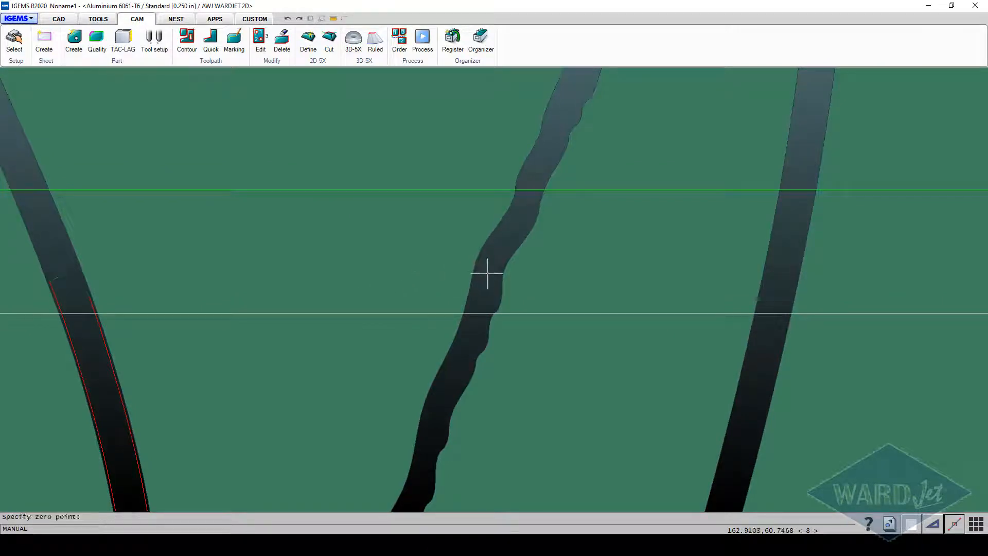
pyautogui.click(488, 272)
pyautogui.click(498, 230)
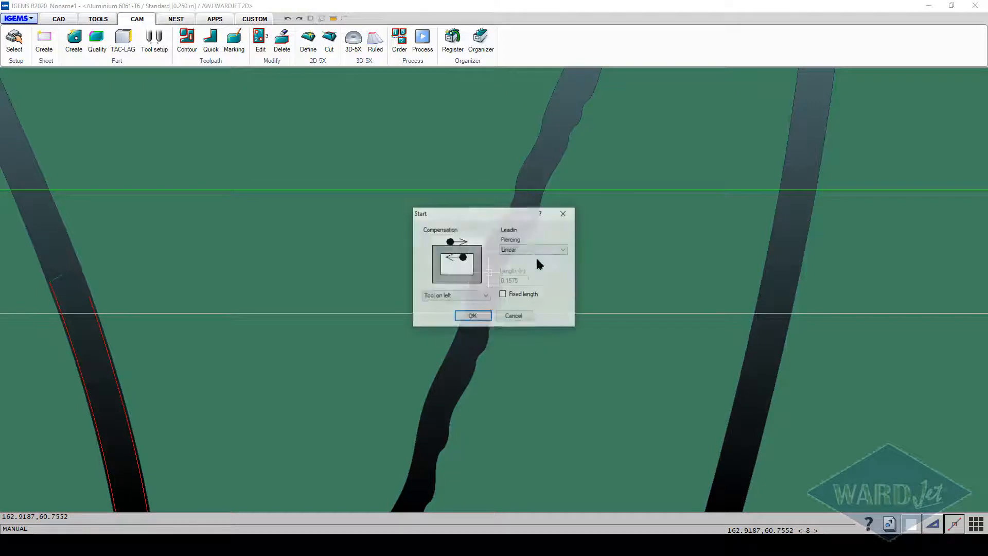
# Lead in linearly to the wavy slot's left edge with tool on left, and follow its contour around to the right edge above the white line
pyautogui.click(472, 317)
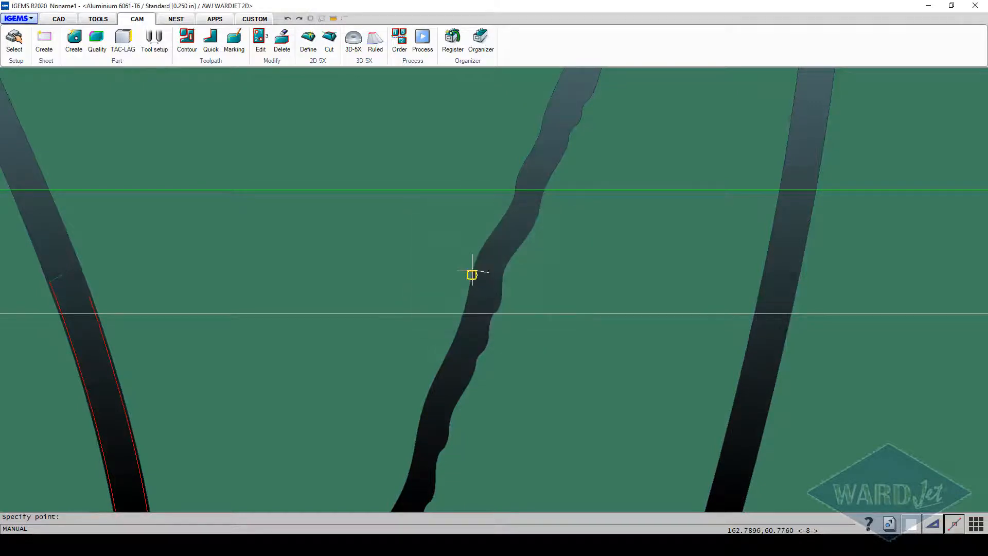
pyautogui.click(472, 275)
pyautogui.click(499, 273)
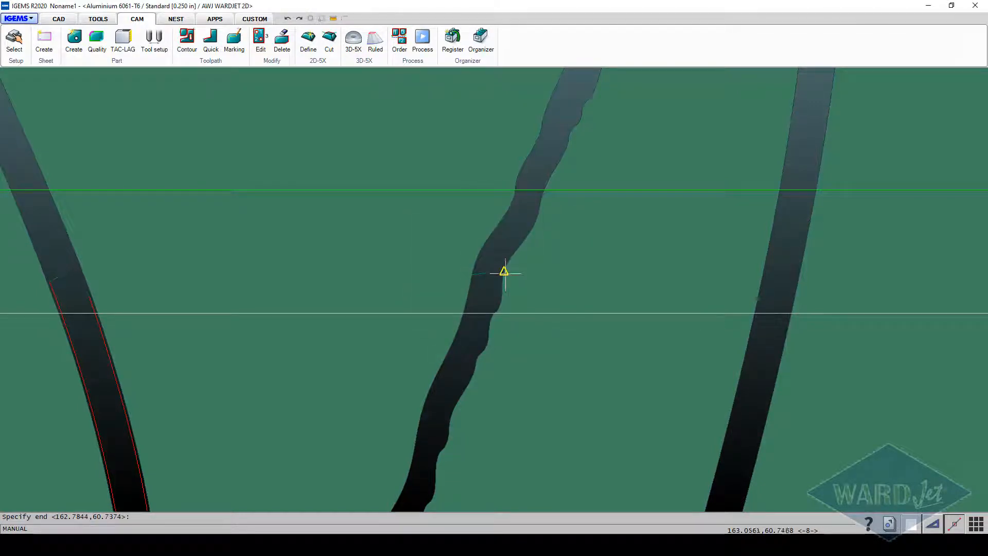
pyautogui.click(465, 294)
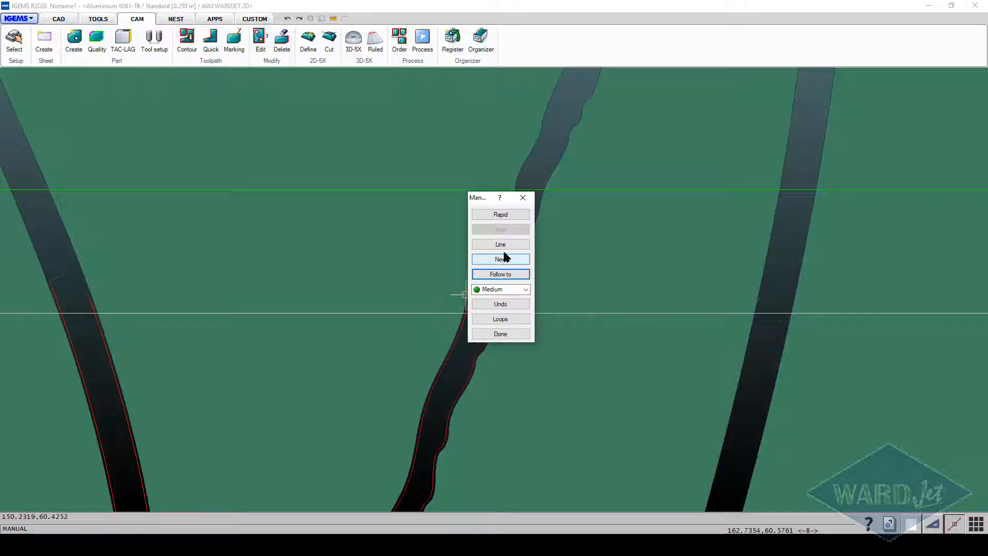
pyautogui.click(502, 334)
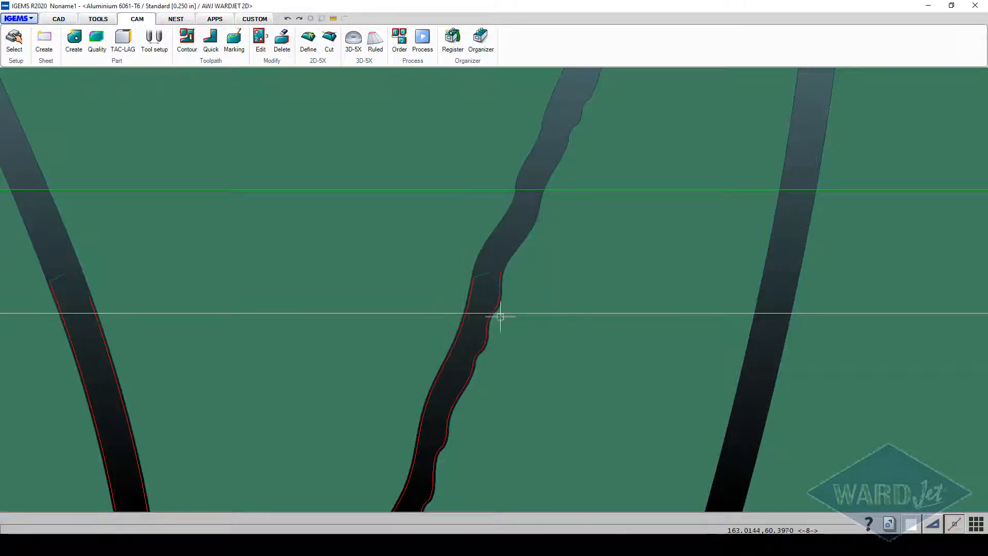
# Start a manual toolpath with its zero point inside the smooth curved slot right of the wavy one, between the limit lines
pyautogui.moveTo(712, 241); pyautogui.dragTo(468, 331, button='middle')
pyautogui.press('Return')
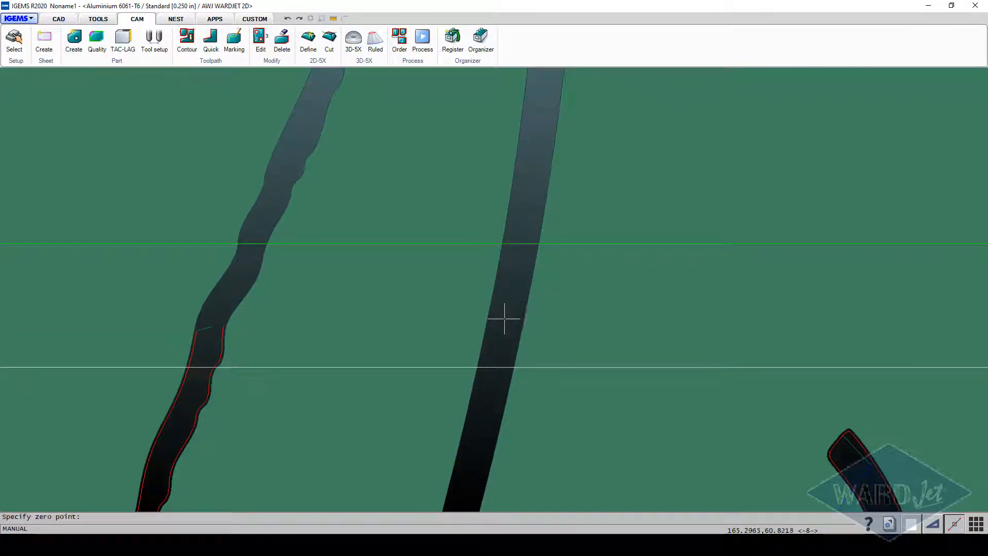
pyautogui.click(505, 325)
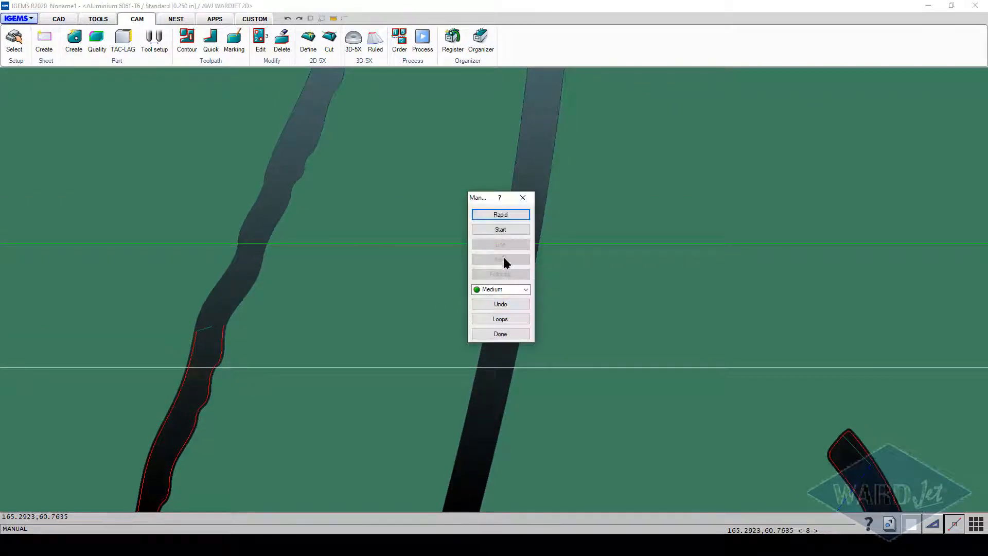
pyautogui.click(504, 228)
# Lead in to that smooth slot's left edge, and follow its contour to the nearest point on the right edge above the white line
pyautogui.click(487, 316)
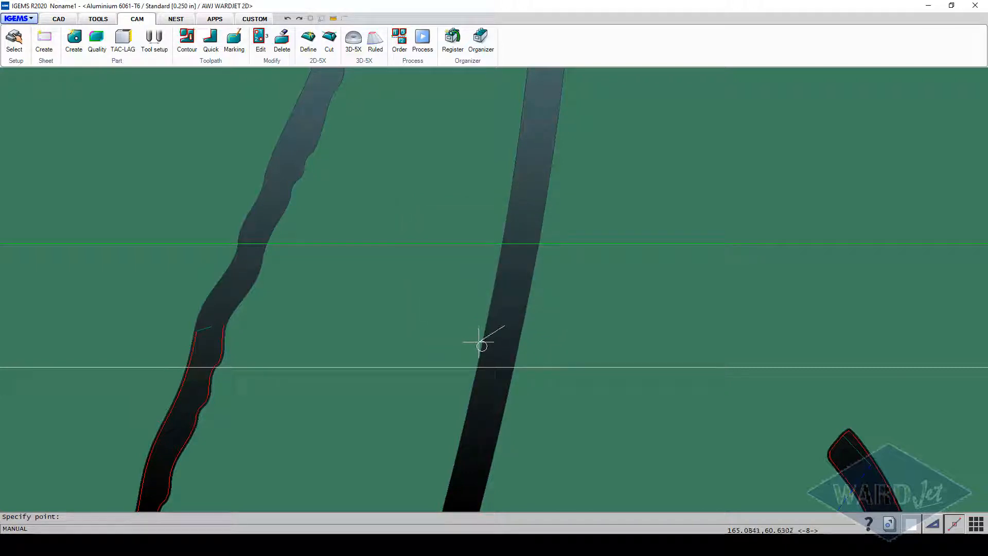
pyautogui.click(486, 332)
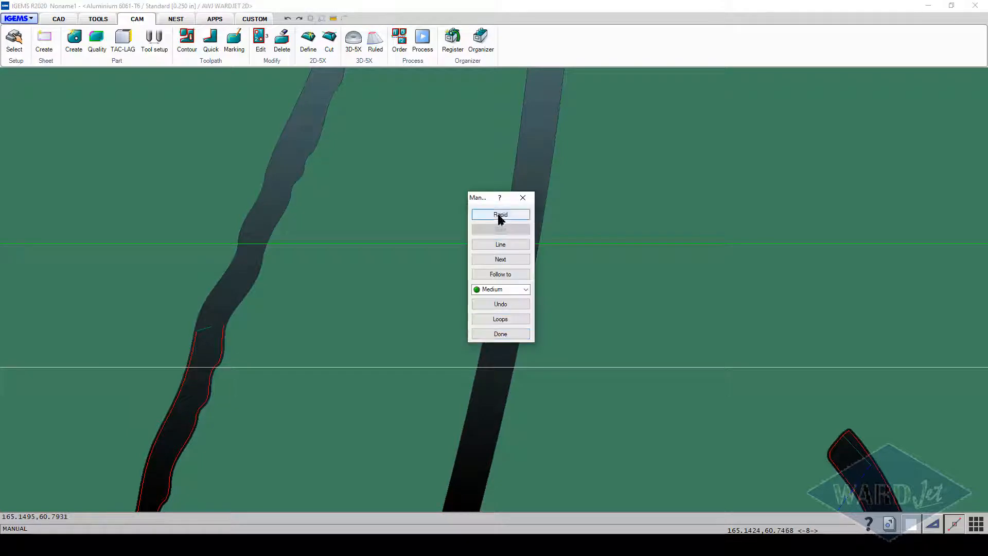
pyautogui.click(489, 273)
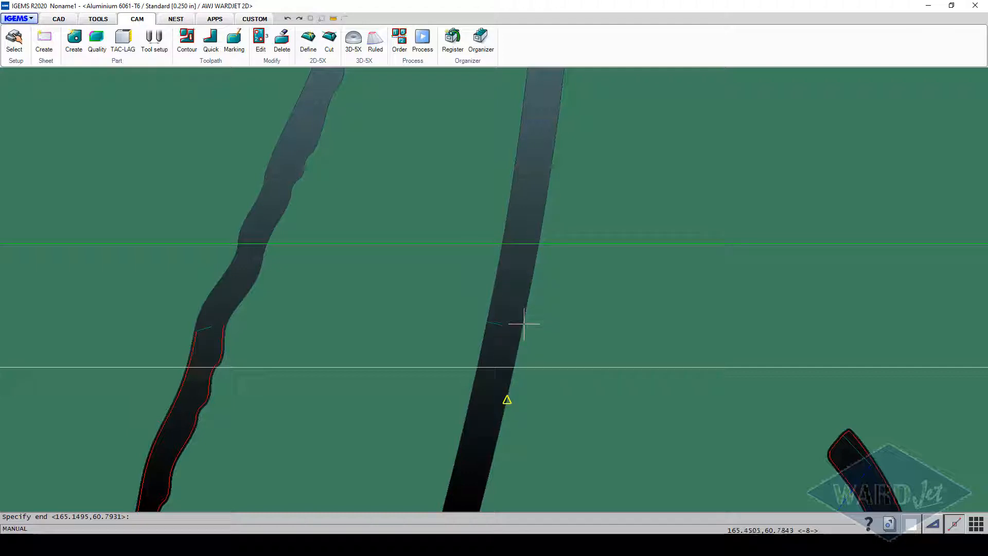
pyautogui.rightClick(523, 324)
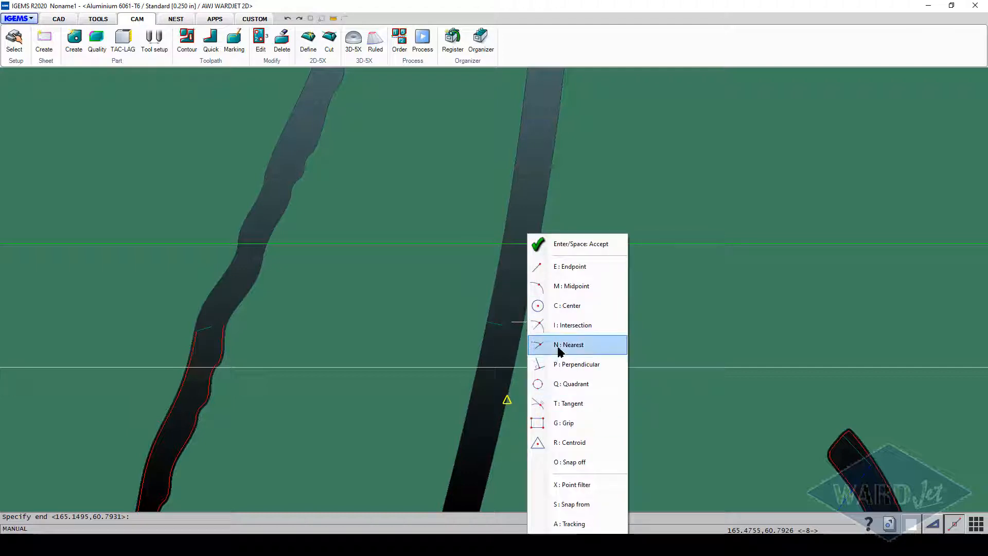
pyautogui.click(536, 324)
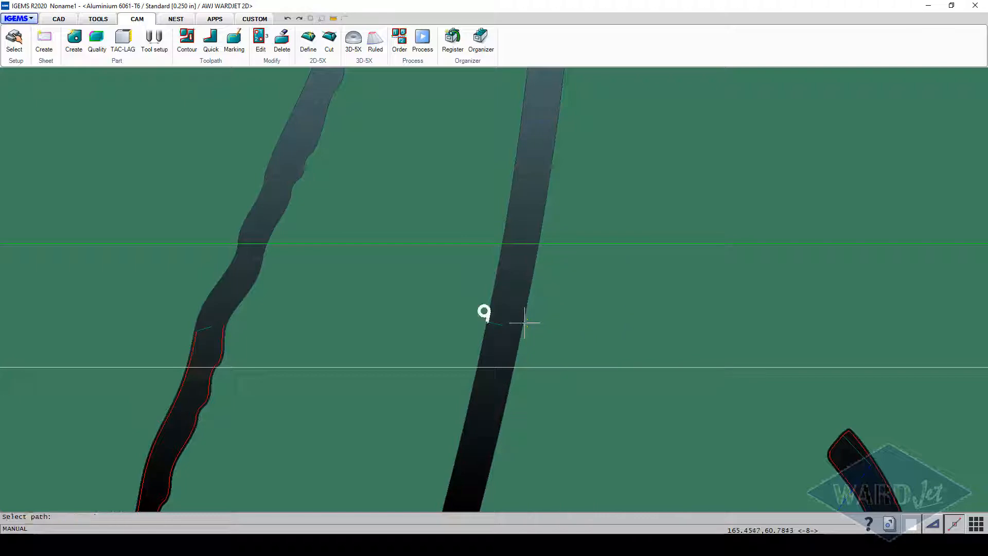
pyautogui.click(477, 346)
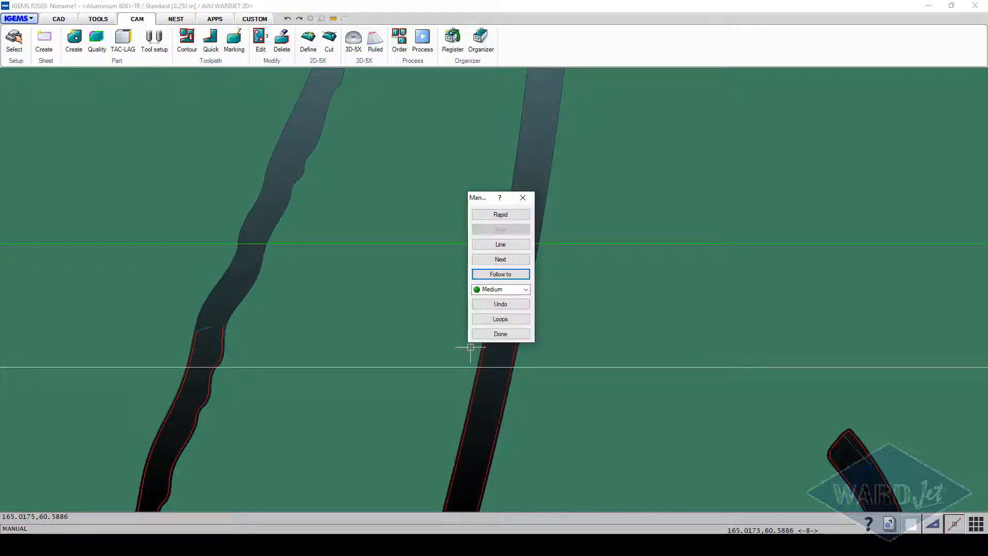
pyautogui.click(500, 334)
# Open the cut order settings for all parts and toolpaths on the full dolphin panel
pyautogui.scroll(-5, 591, 320)
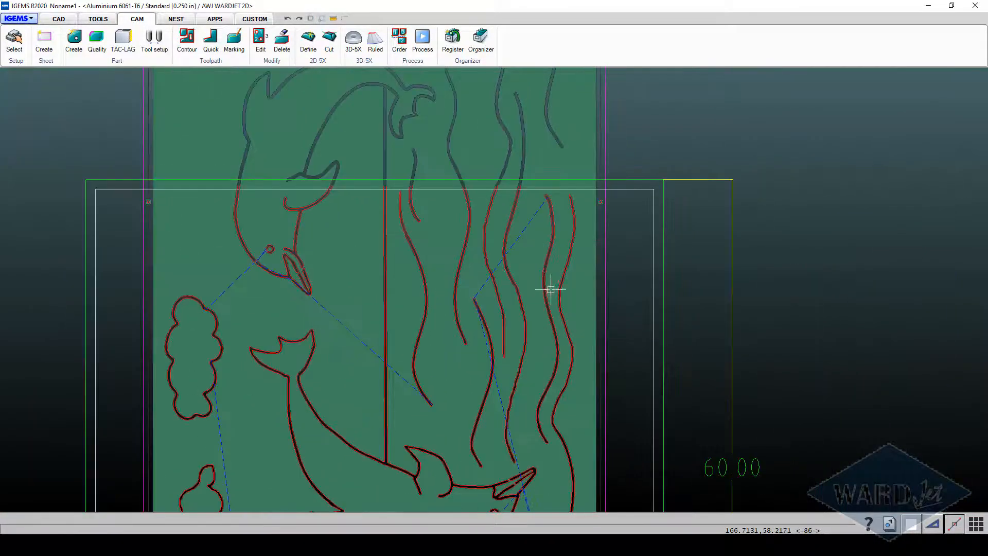
pyautogui.scroll(-2, 551, 289)
pyautogui.moveTo(551, 287); pyautogui.dragTo(496, 110, button='middle')
pyautogui.moveTo(474, 209); pyautogui.dragTo(464, 399, button='middle')
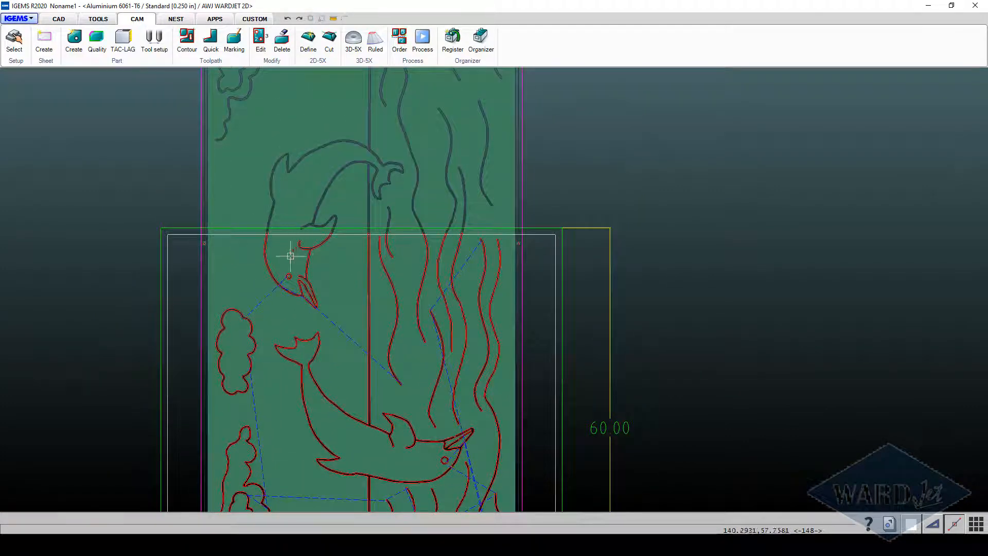
pyautogui.scroll(-2, 315, 280)
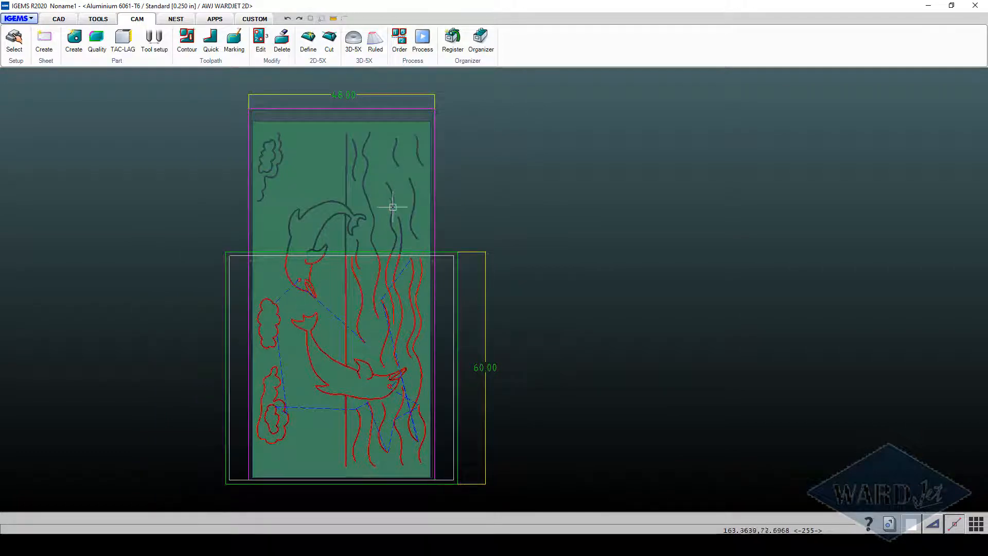
pyautogui.moveTo(334, 255); pyautogui.dragTo(297, 266, button='middle')
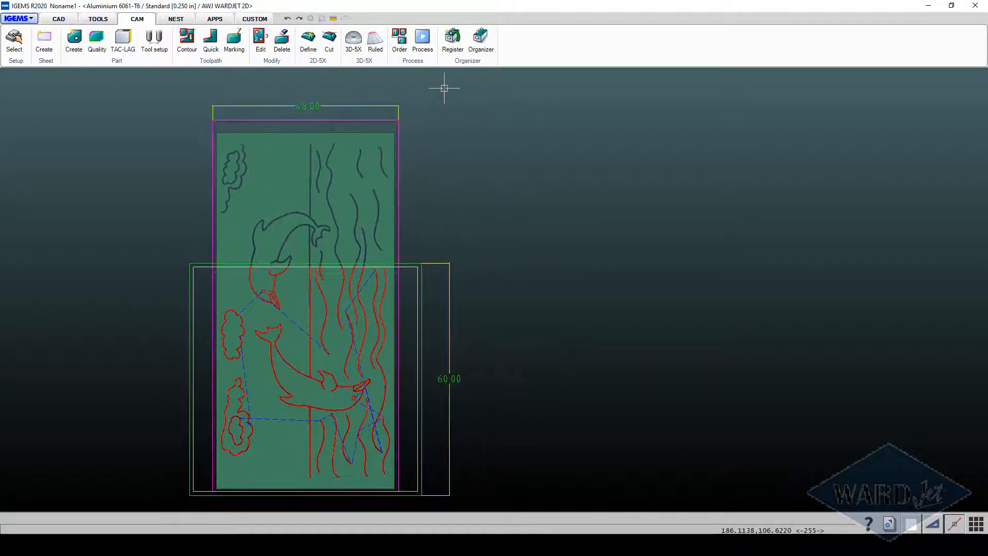
pyautogui.click(400, 40)
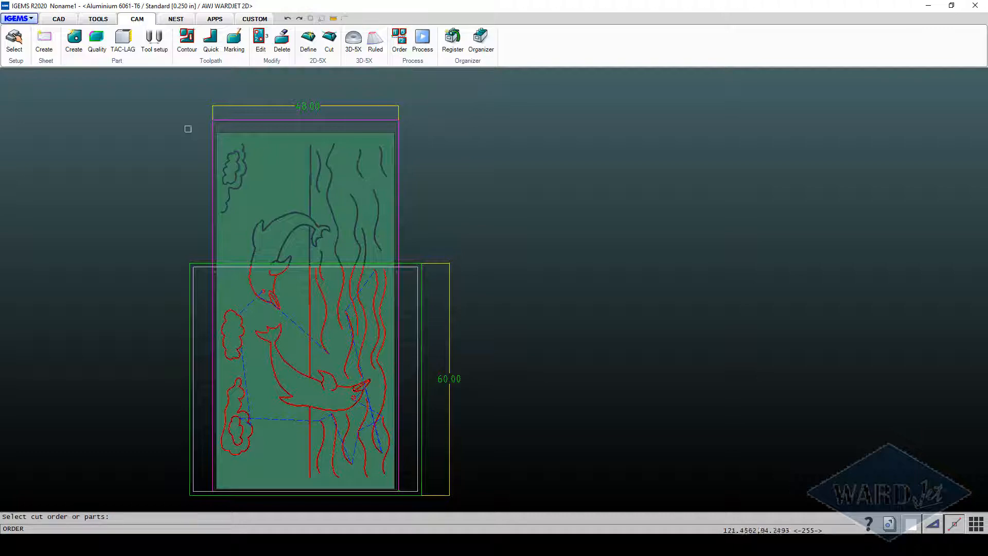
pyautogui.moveTo(178, 102); pyautogui.dragTo(422, 496)
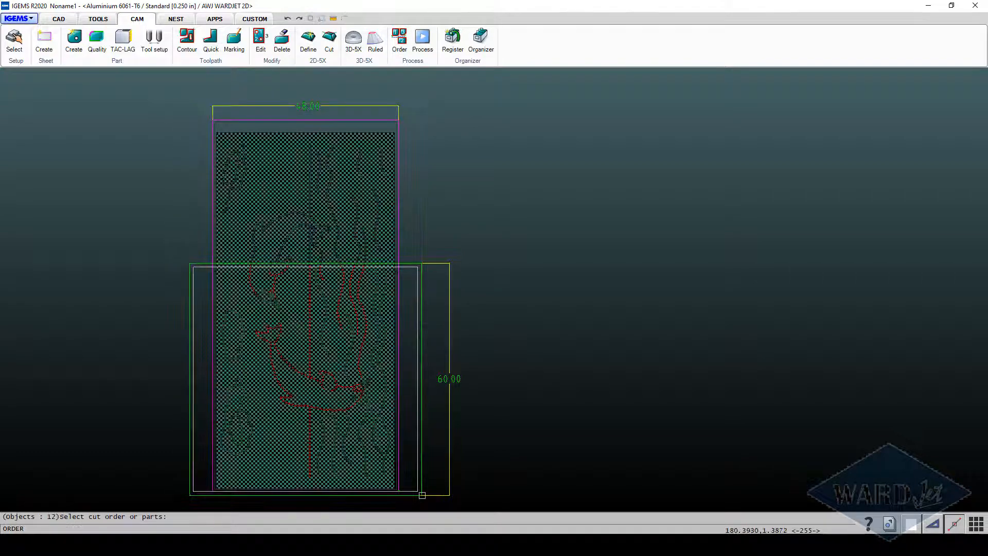
pyautogui.rightClick(422, 495)
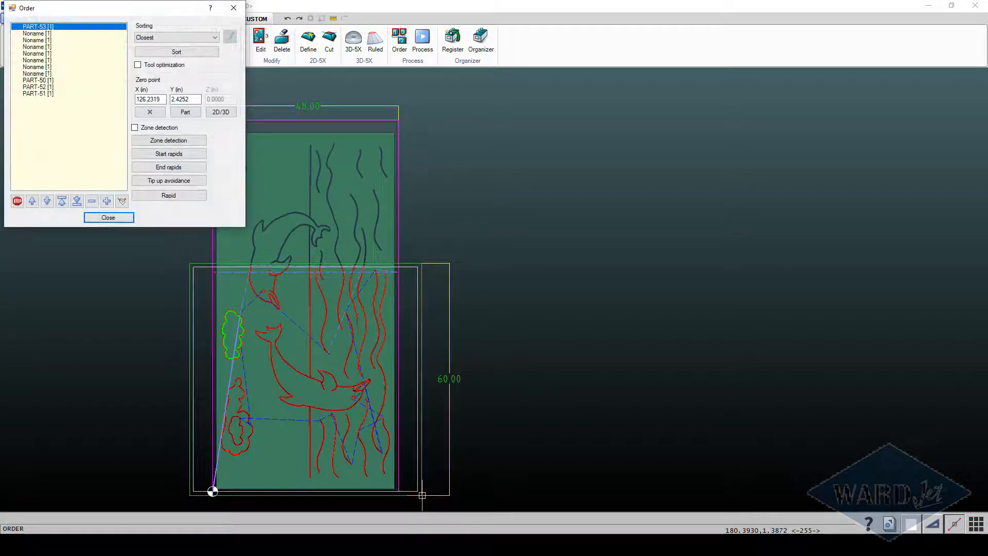
# Check the zero point at the sheet's lower-left corner and step through the listed cut order from PART-53 to PART-51 and back
pyautogui.scroll(6, 214, 490)
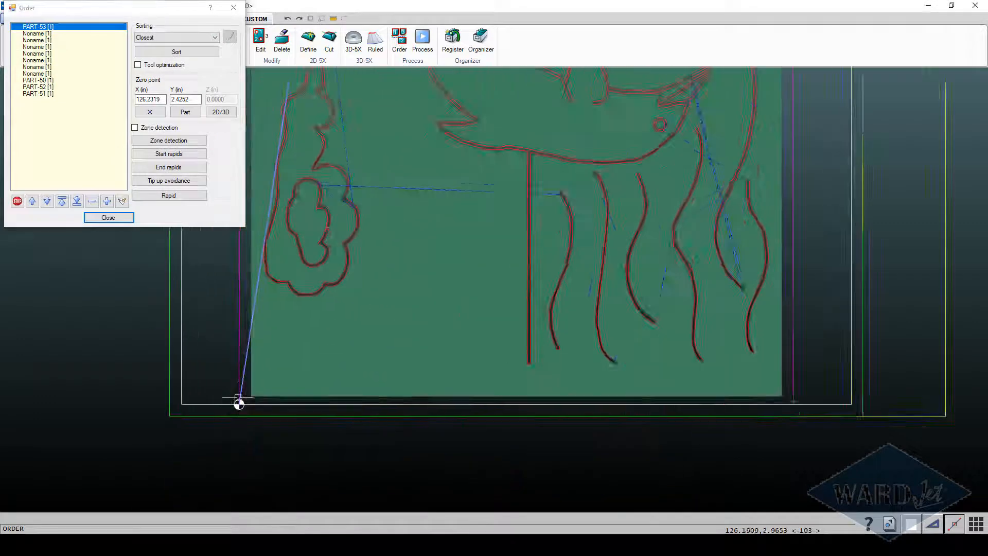
pyautogui.scroll(2, 239, 405)
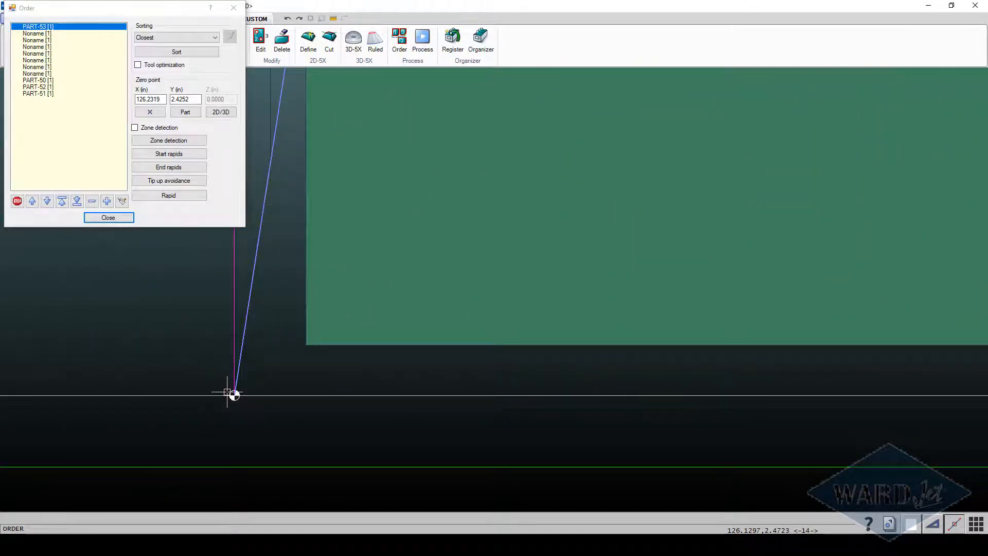
pyautogui.scroll(-4, 234, 397)
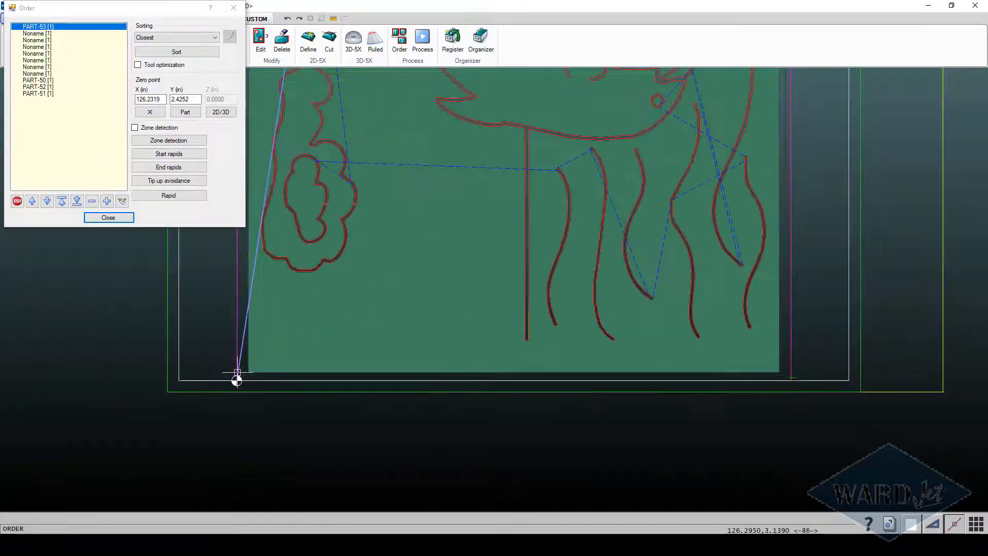
pyautogui.click(63, 34)
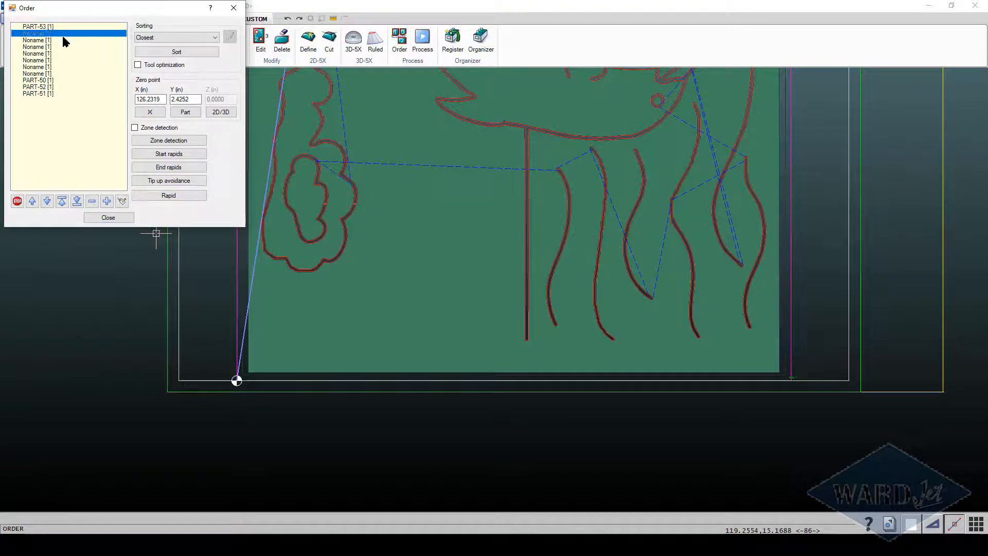
pyautogui.scroll(-5, 452, 270)
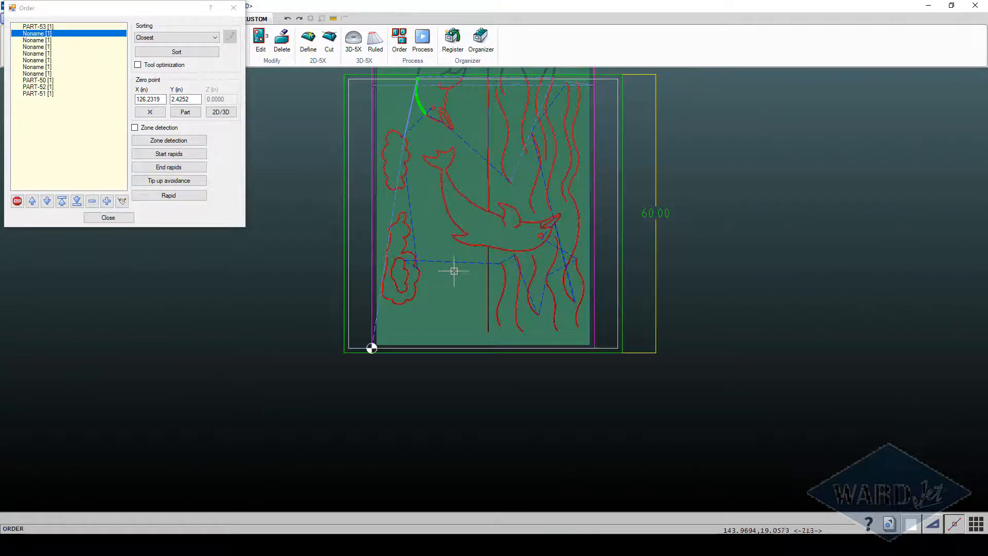
pyautogui.click(42, 28)
pyautogui.press('Down')
pyautogui.press('Down')
pyautogui.press('Down')
pyautogui.press('Down')
pyautogui.press('Down')
pyautogui.press('Down')
pyautogui.press('Down')
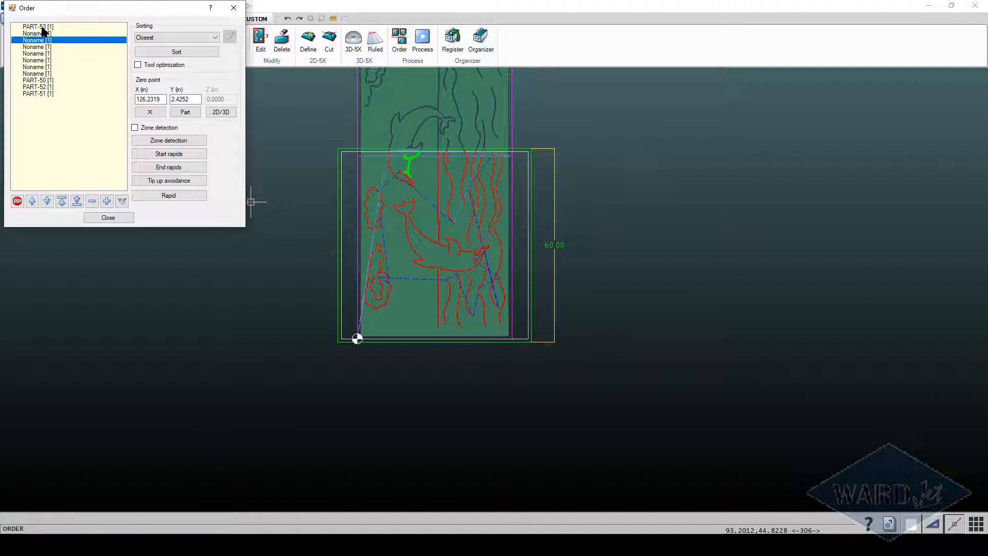
pyautogui.press('Down')
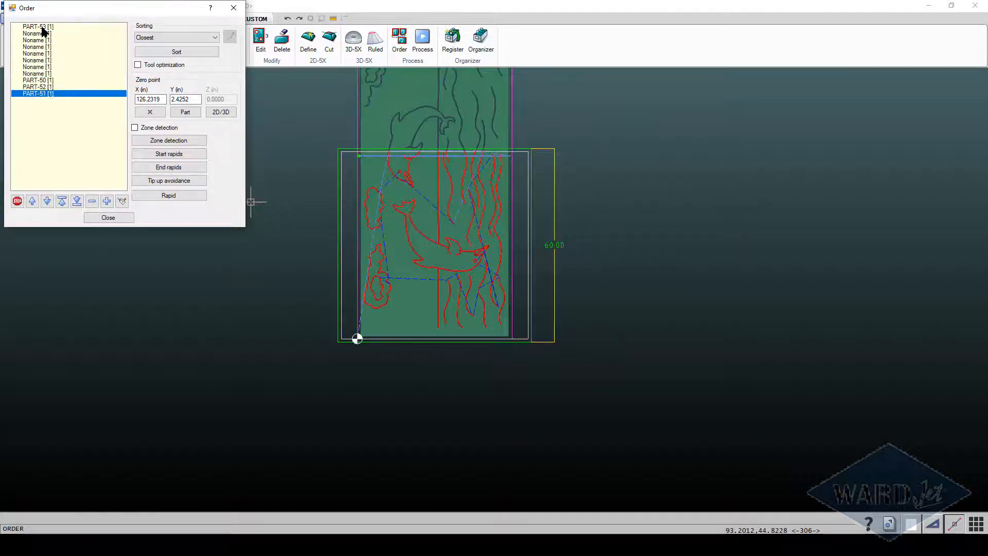
pyautogui.press('Up')
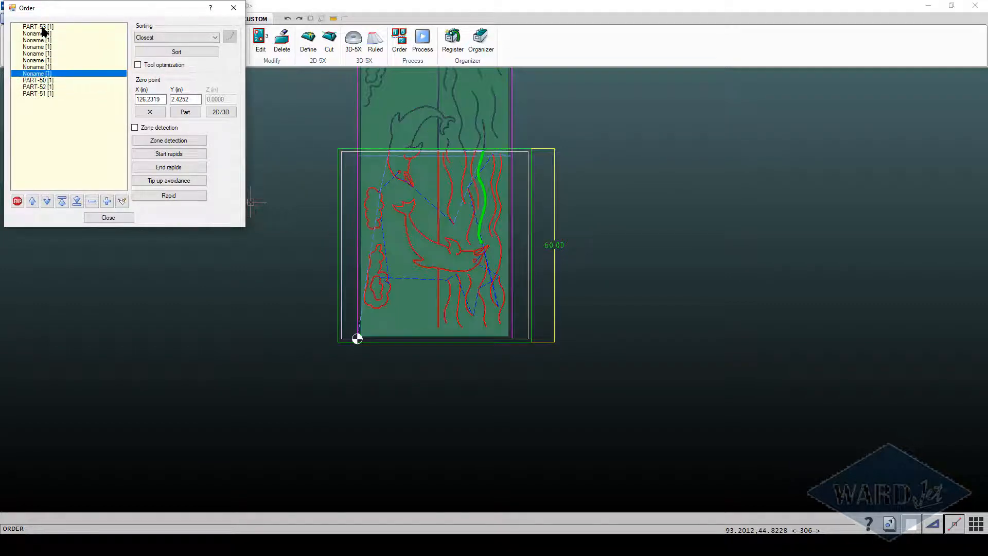
pyautogui.press('Up')
pyautogui.press('Up')
pyautogui.press('Up')
pyautogui.press('Up')
pyautogui.press('Up')
pyautogui.press('Up')
pyautogui.press('Up')
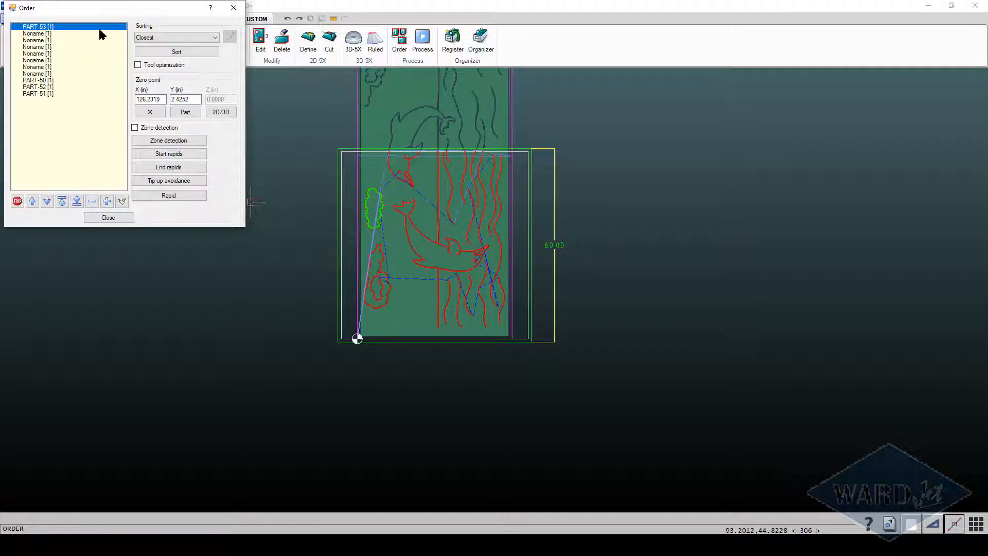
# Sort the cut order by the As placed method
pyautogui.click(216, 39)
pyautogui.click(148, 73)
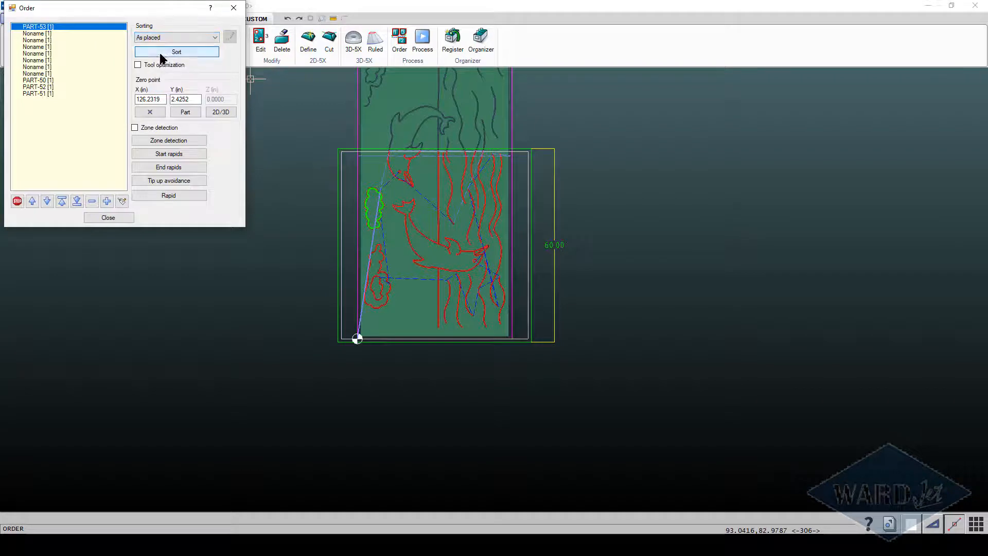
pyautogui.click(163, 54)
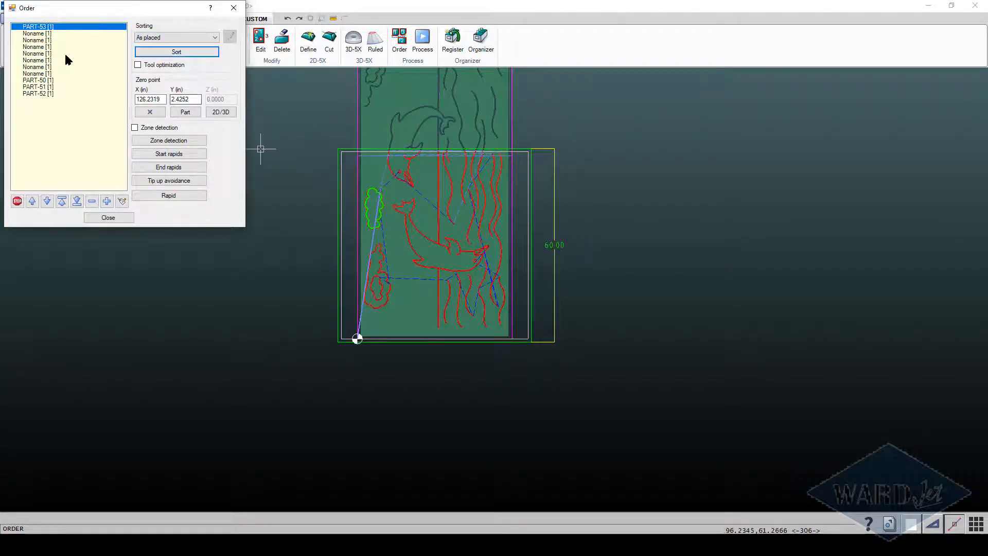
# Step down the re-sorted cut order from PART-53, checking which toolpath each entry highlights on the panel
pyautogui.click(49, 33)
pyautogui.click(48, 28)
pyautogui.click(50, 34)
pyautogui.click(50, 27)
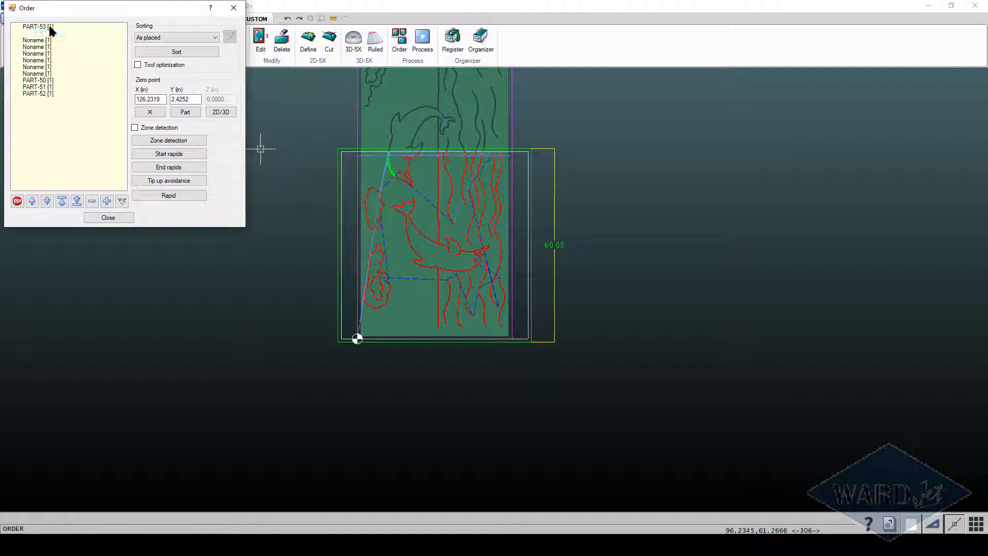
pyautogui.press('Down')
pyautogui.press('Down')
pyautogui.press('Down')
pyautogui.press('Down')
pyautogui.press('Down')
pyautogui.press('Down')
pyautogui.press('Down')
pyautogui.press('Down')
pyautogui.press('Down')
pyautogui.press('Down')
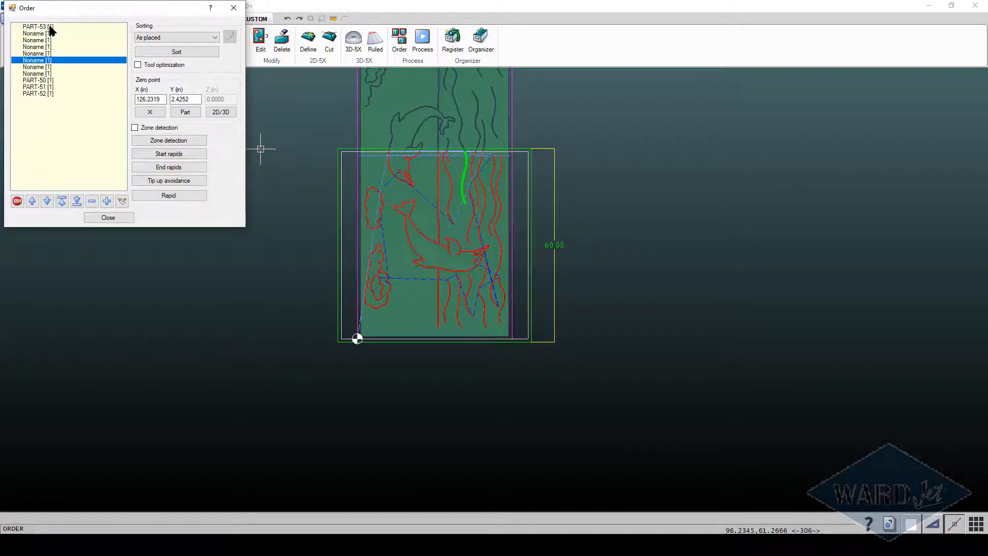
# Move PART-51 to the start of the cut order, followed by PART-52 so that it comes first
pyautogui.press('Up')
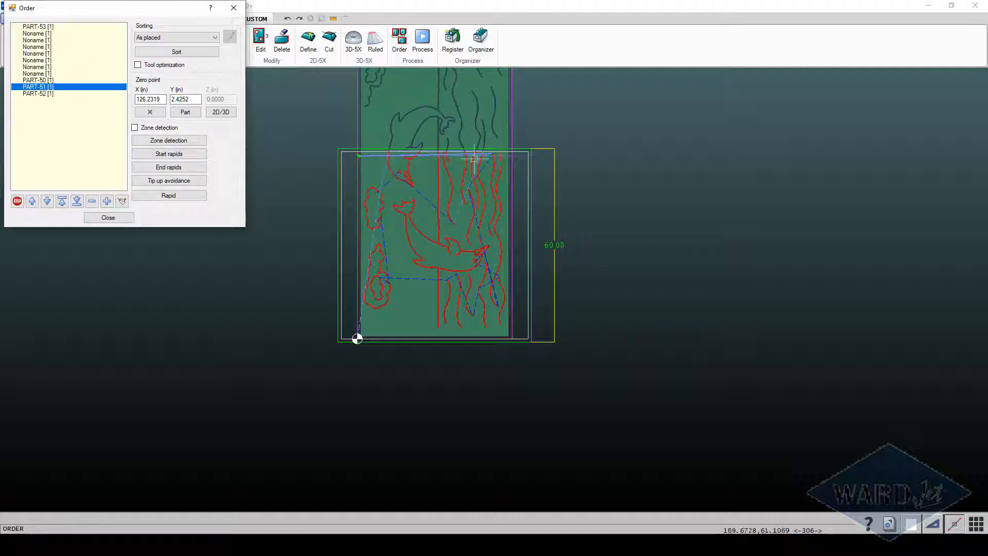
pyautogui.click(63, 201)
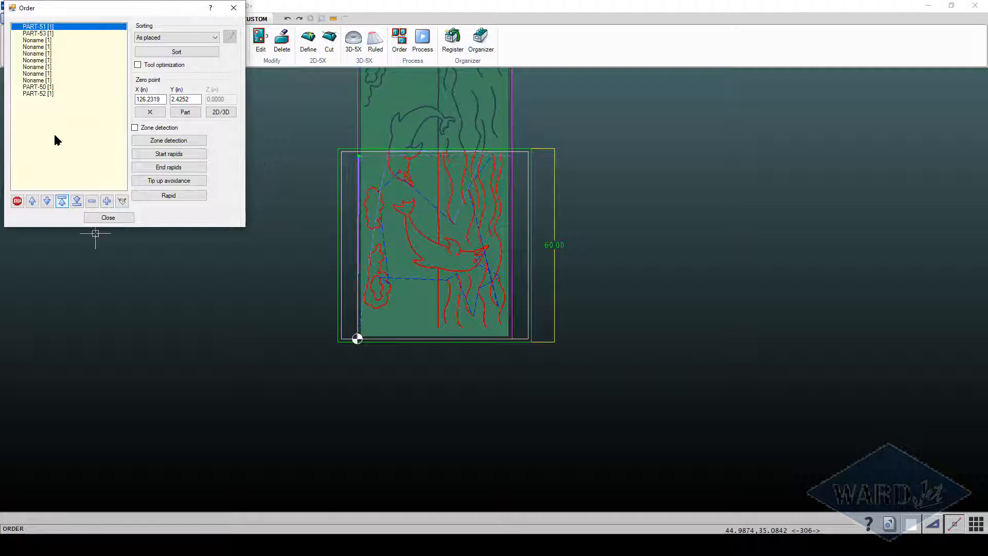
pyautogui.click(45, 94)
pyautogui.click(62, 201)
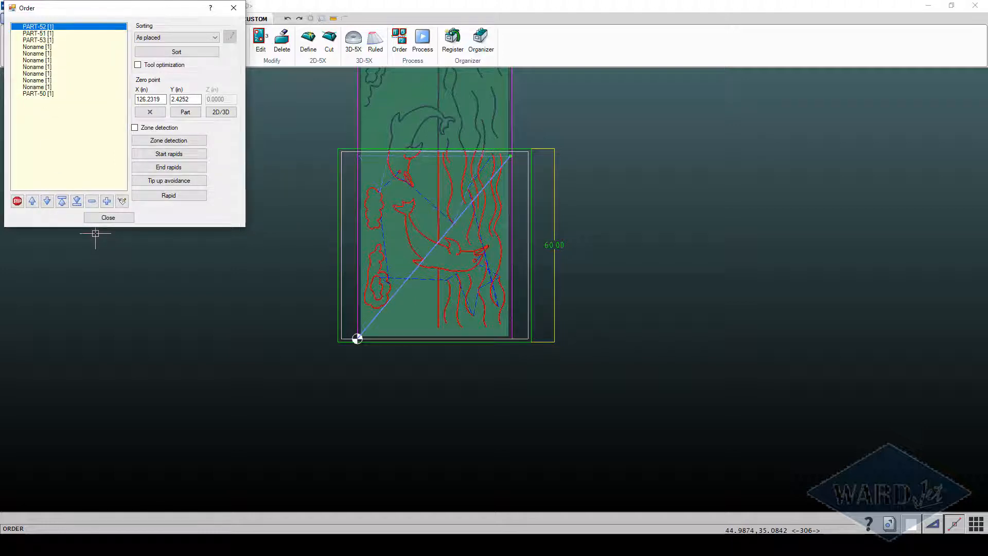
# Step through the rearranged cut order from PART-51 to PART-50, checking each highlighted toolpath, and close the order settings
pyautogui.click(50, 33)
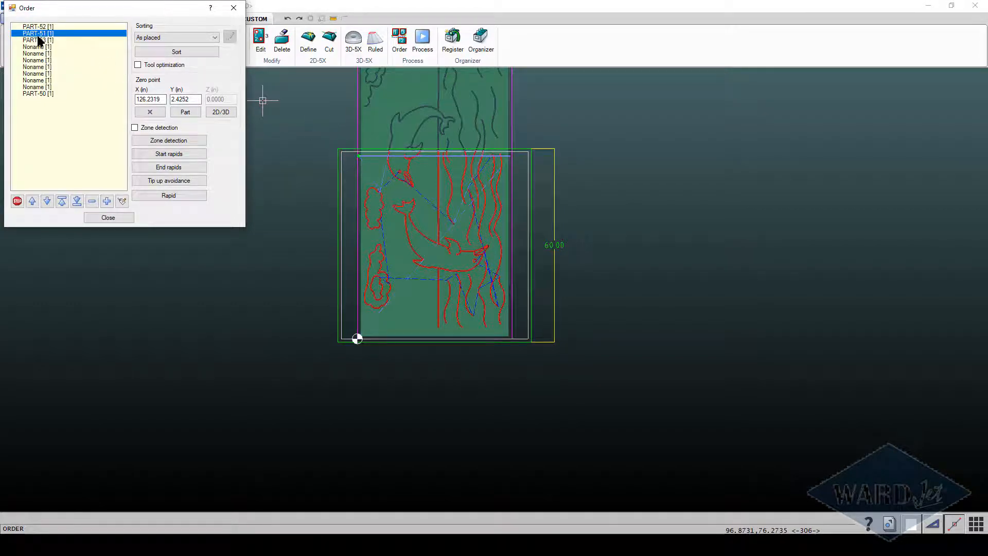
pyautogui.click(38, 40)
pyautogui.click(39, 46)
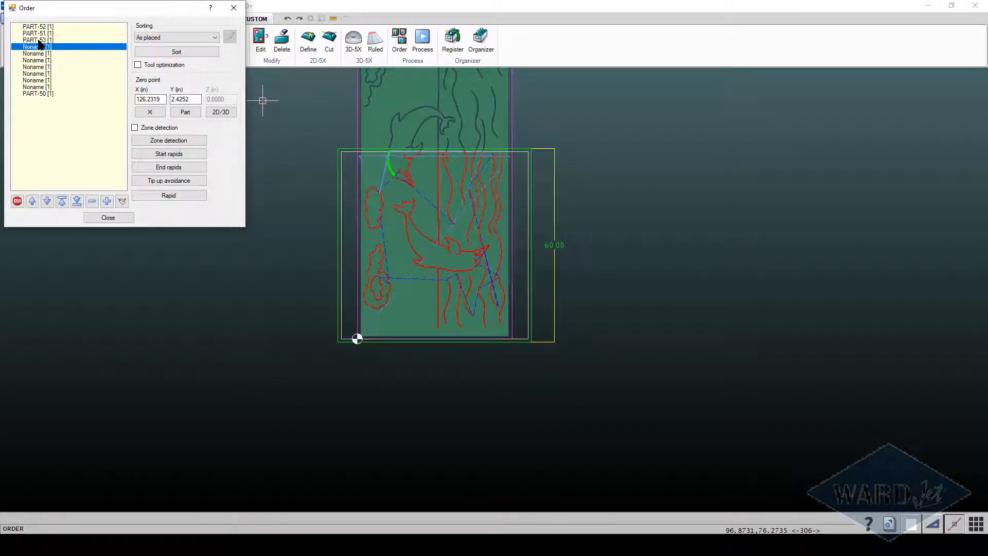
pyautogui.press('Down')
pyautogui.press('Down')
pyautogui.press('Down')
pyautogui.press('Down')
pyautogui.press('Down')
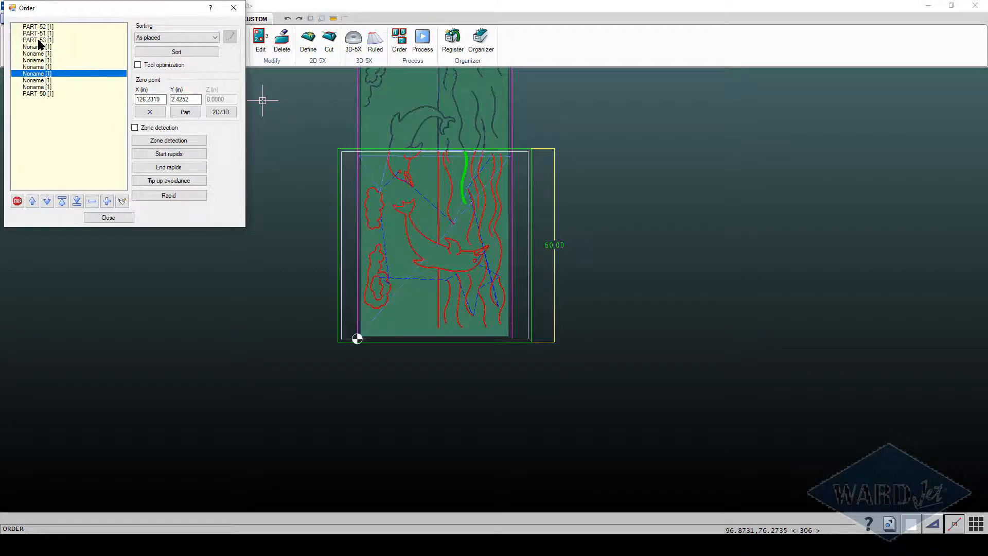
pyautogui.press('Down')
pyautogui.press('Down')
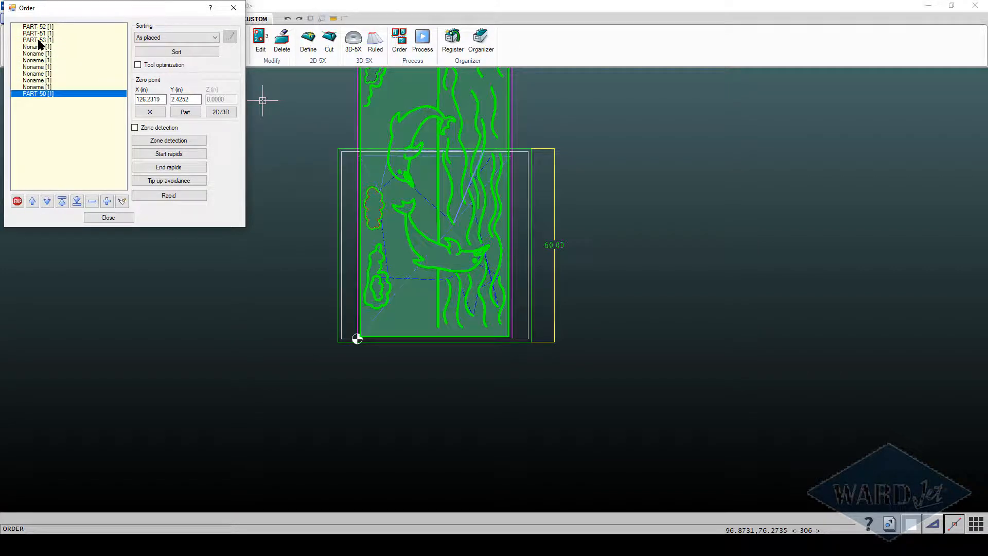
pyautogui.moveTo(386, 137); pyautogui.dragTo(385, 162, button='middle')
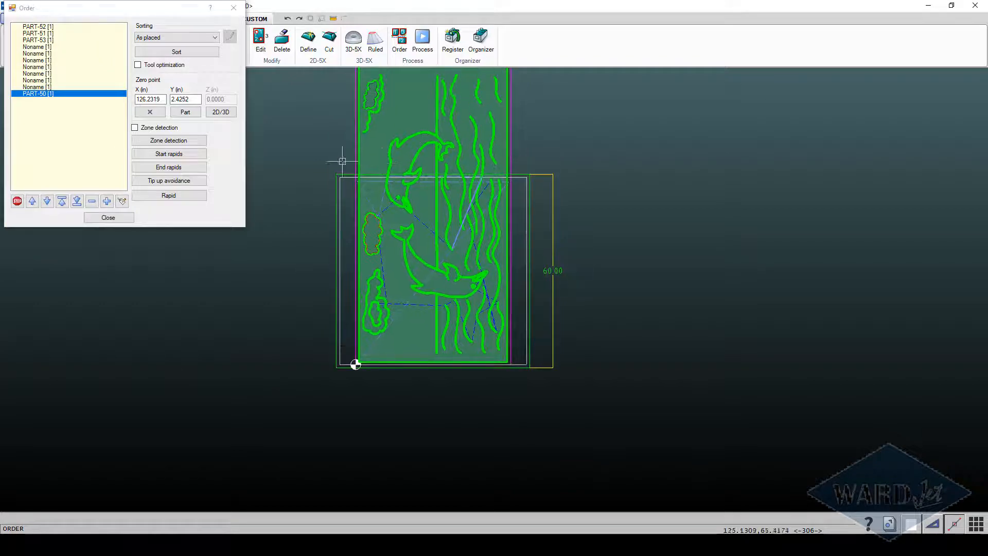
pyautogui.click(109, 218)
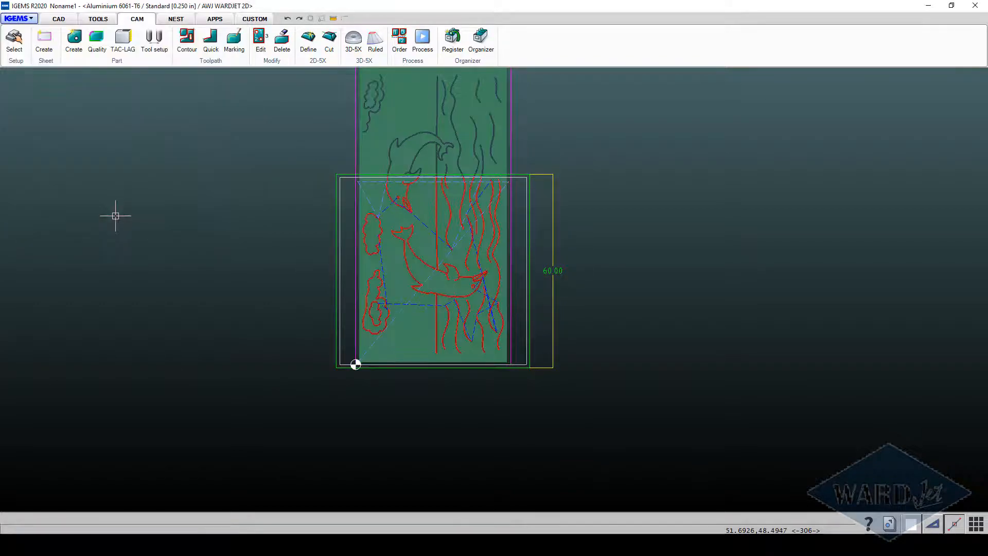
# Set up a cutting simulation with 0.0400 tool diameter, both Z-axis lifts on, G92 work offset and the default start point
pyautogui.moveTo(250, 193); pyautogui.dragTo(182, 234, button='middle')
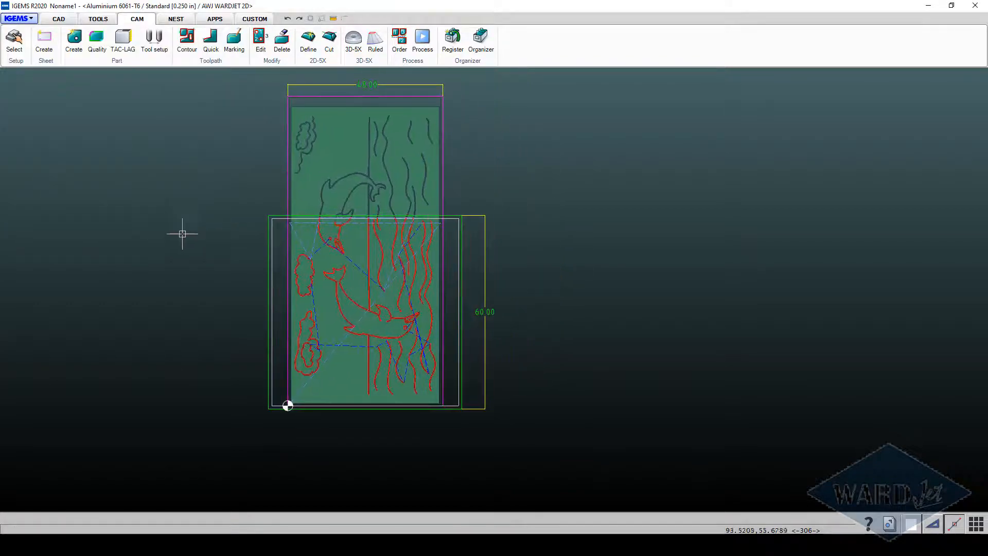
pyautogui.click(423, 38)
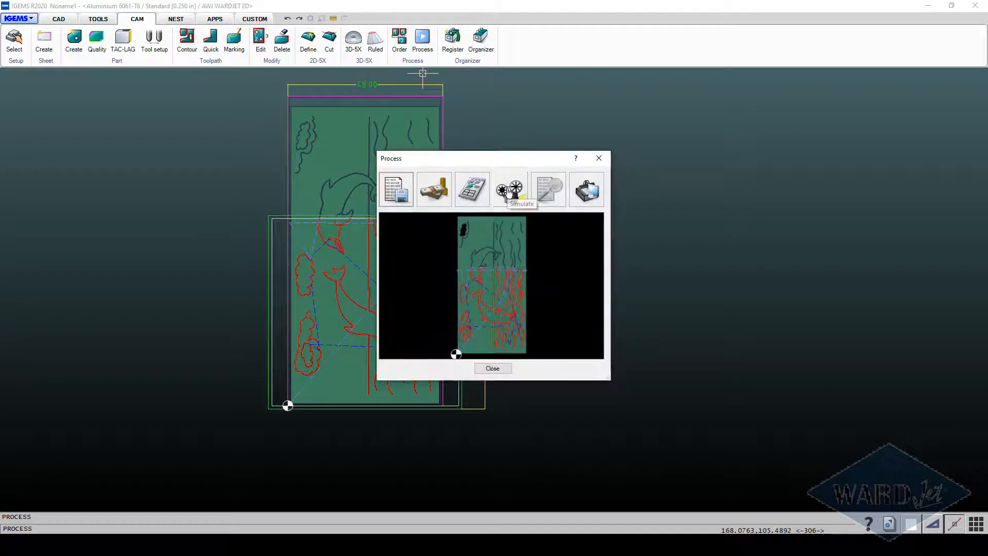
pyautogui.click(508, 191)
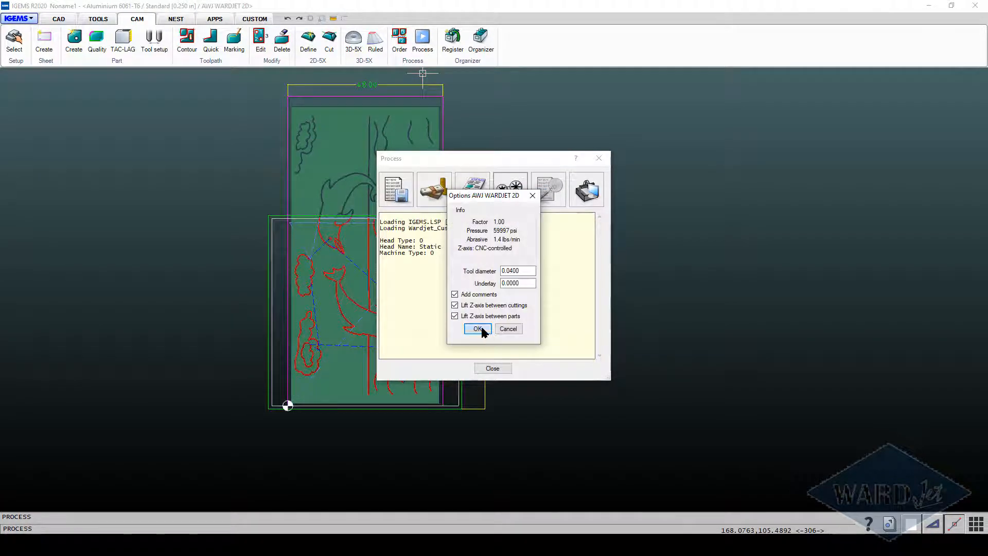
pyautogui.click(483, 331)
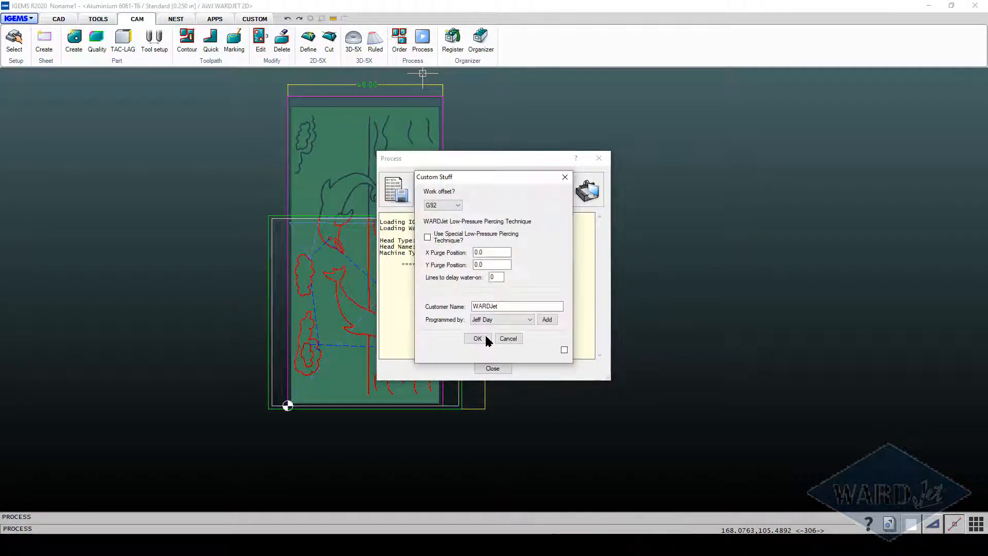
pyautogui.click(477, 339)
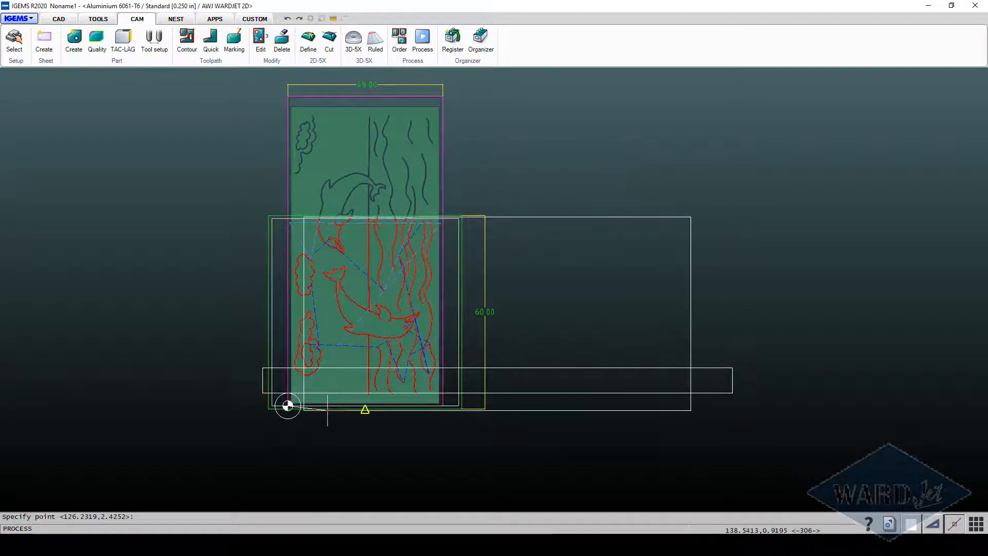
pyautogui.press('Return')
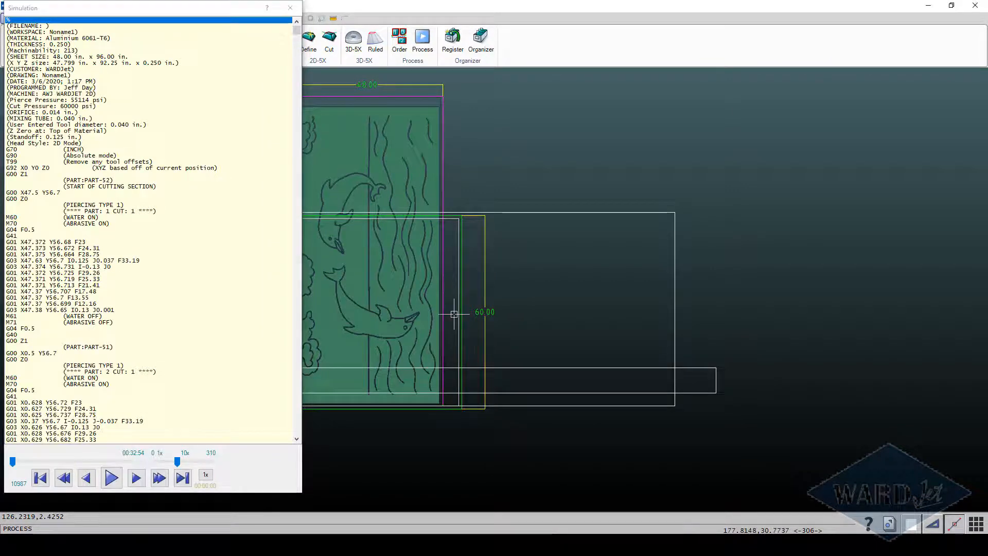
# Run the first section's cutting simulation at a speed above 10x to check the cut sequence, and close the simulation
pyautogui.moveTo(453, 309); pyautogui.dragTo(621, 282, button='middle')
pyautogui.click(112, 478)
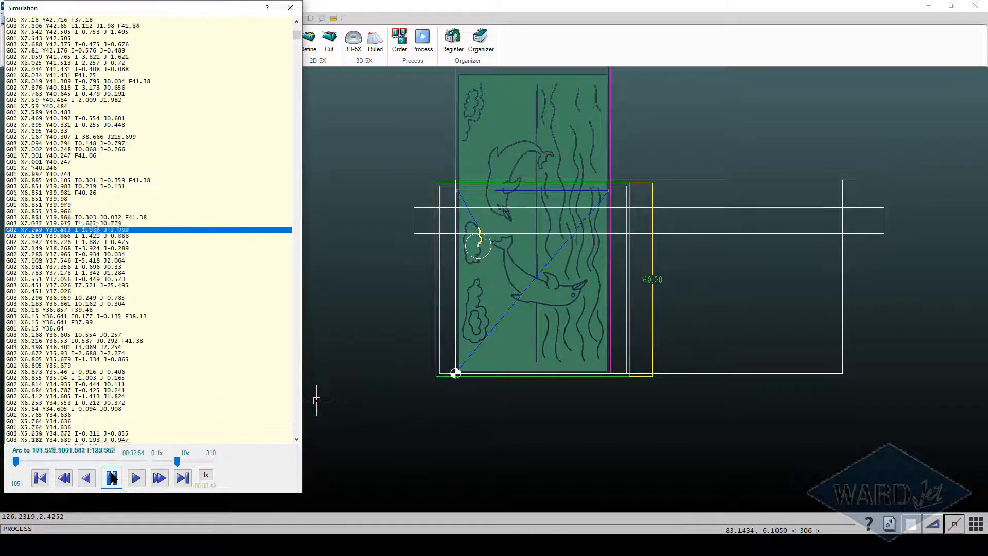
pyautogui.click(196, 462)
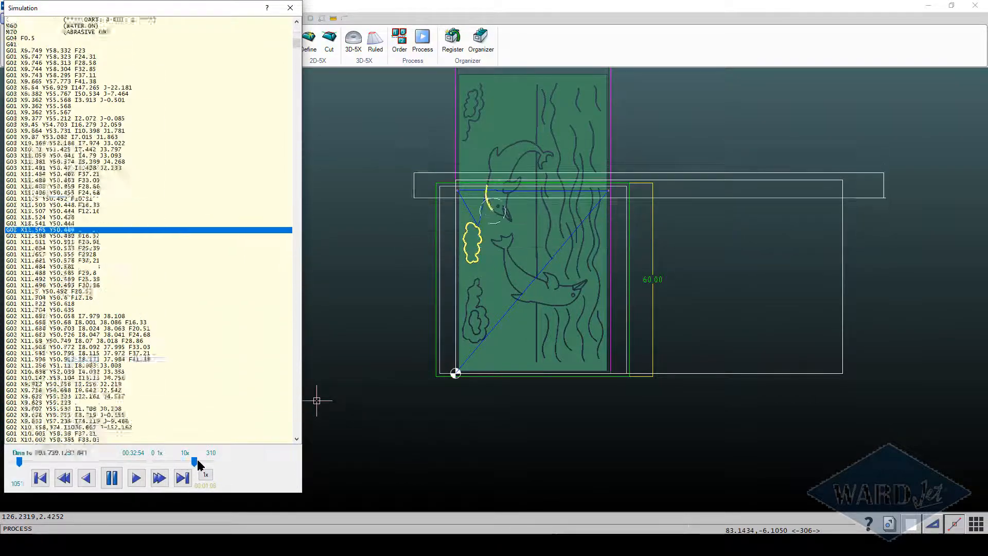
pyautogui.click(188, 461)
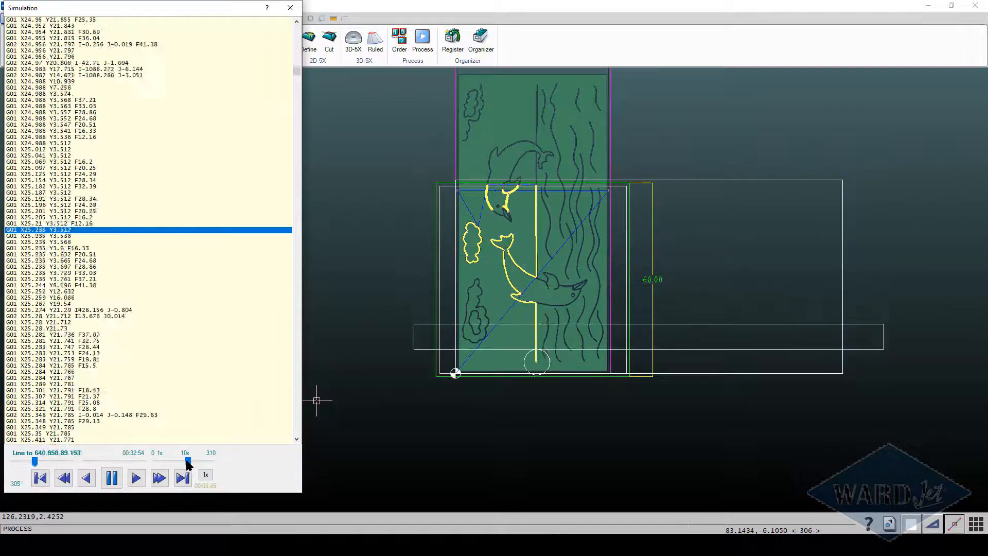
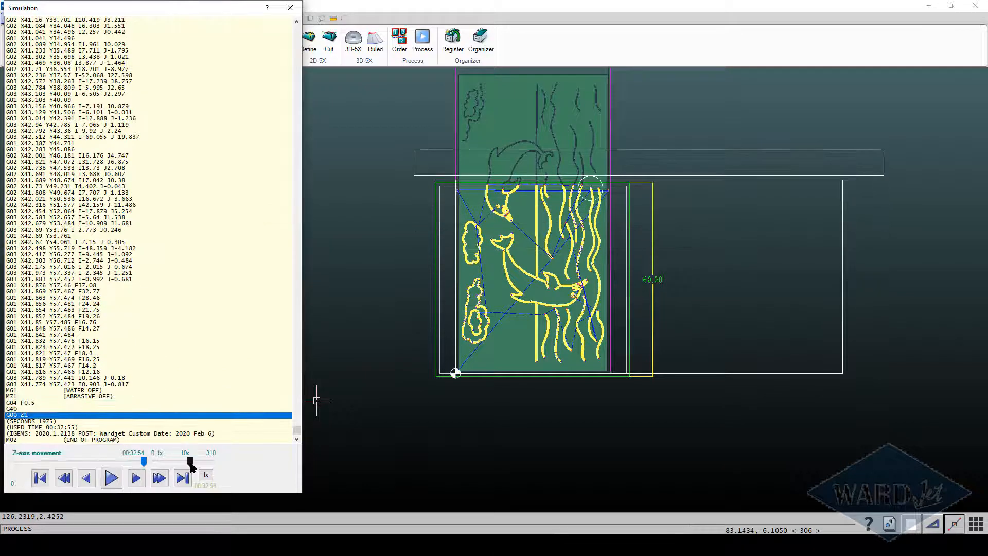
pyautogui.click(291, 10)
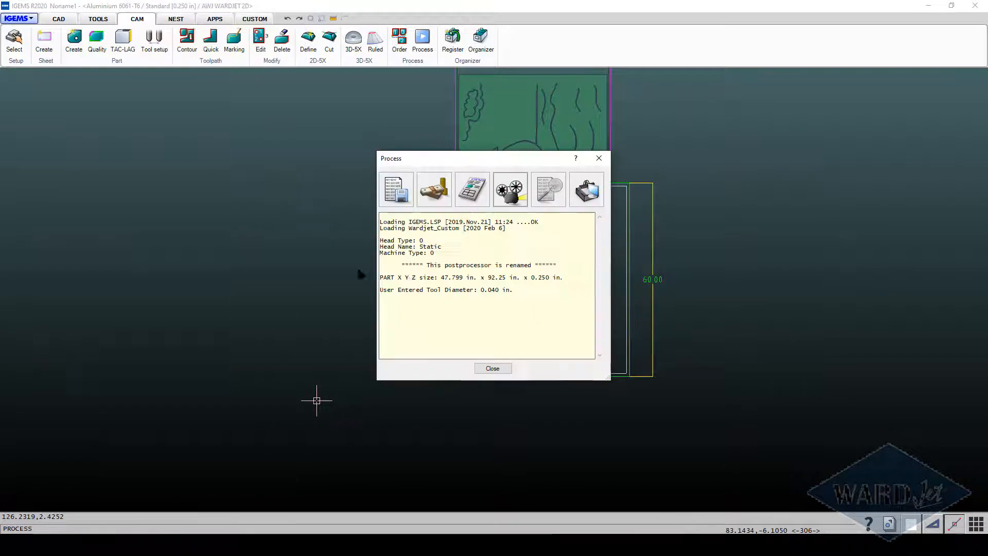
pyautogui.click(504, 370)
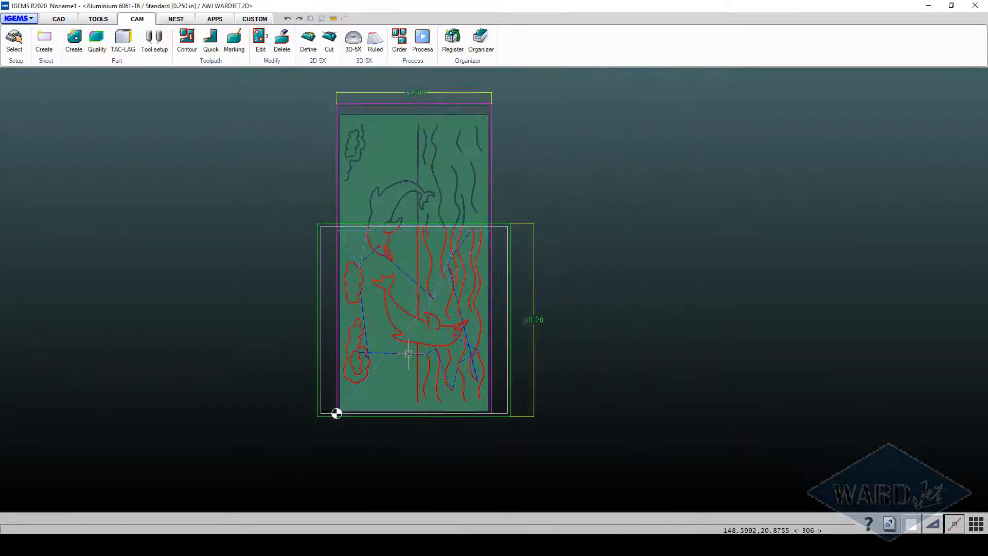
# Start generating the NC file with a 0.0400 tool diameter, comments added and both Z-axis lift options off
pyautogui.click(422, 41)
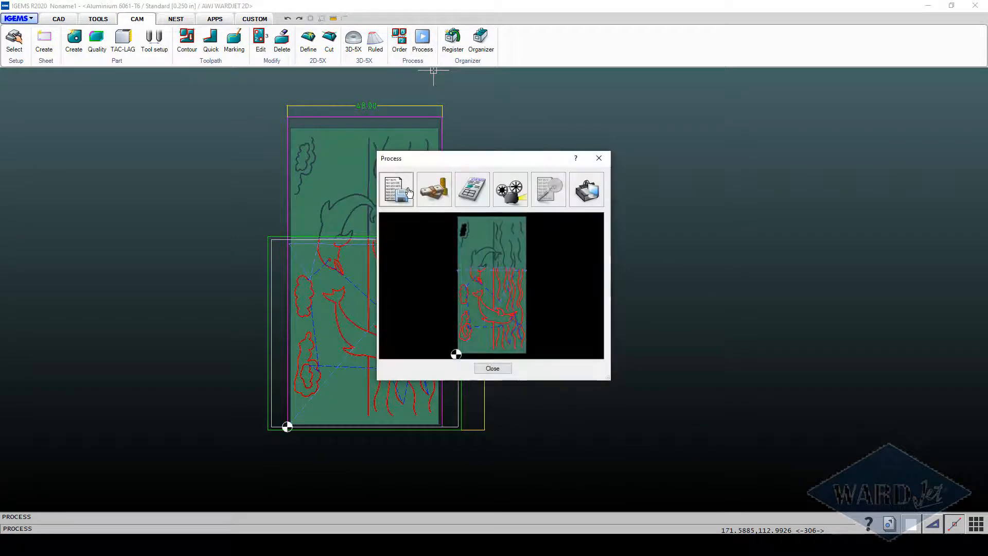
pyautogui.click(401, 190)
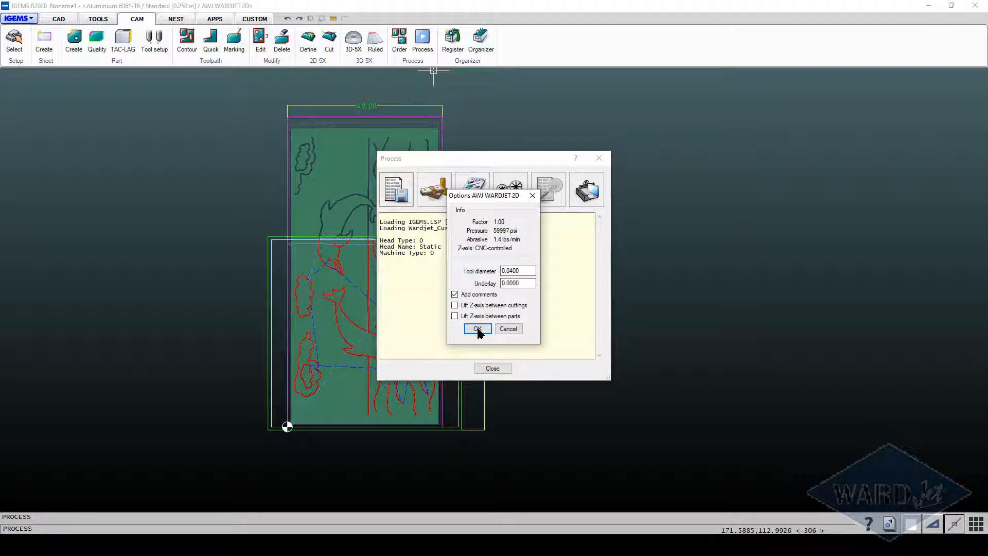
pyautogui.click(477, 330)
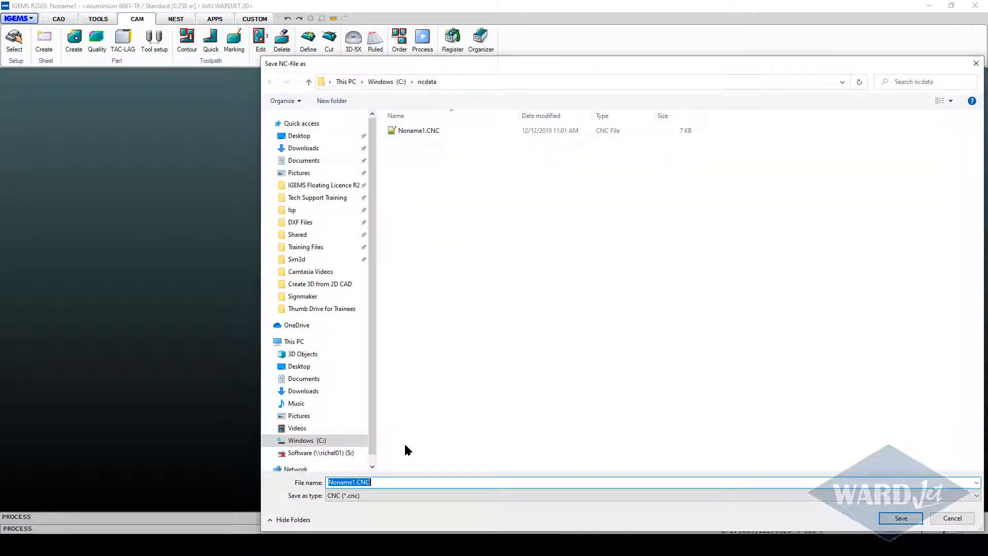
# Save the NC file as Part 1 in the Signmaker folder of Training Files, using the G92 work offset
pyautogui.write('Part 1')
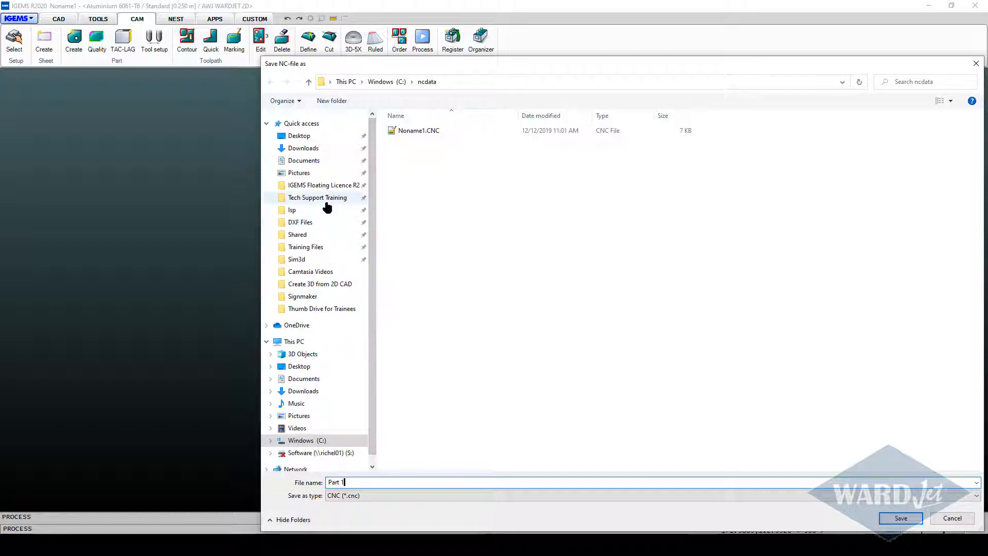
pyautogui.click(311, 248)
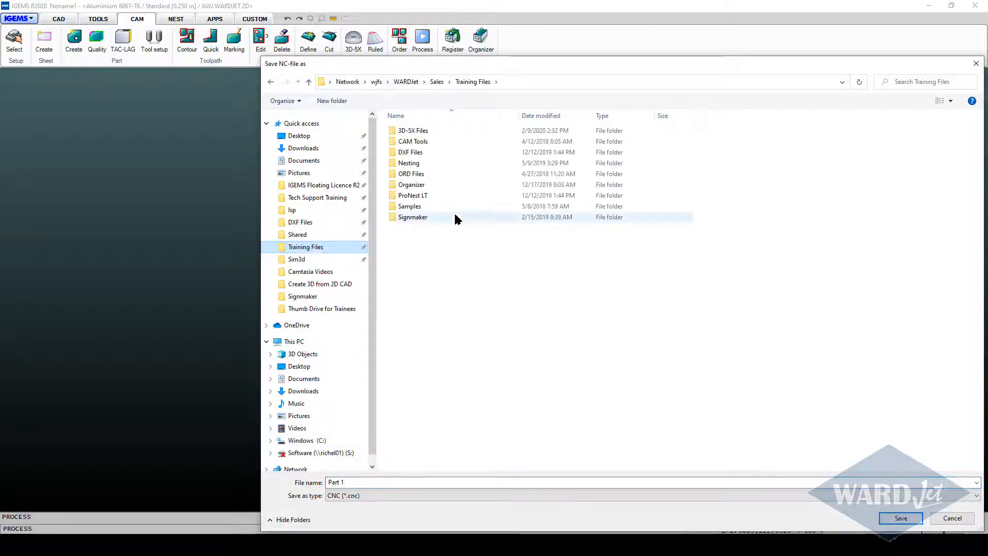
pyautogui.doubleClick(417, 217)
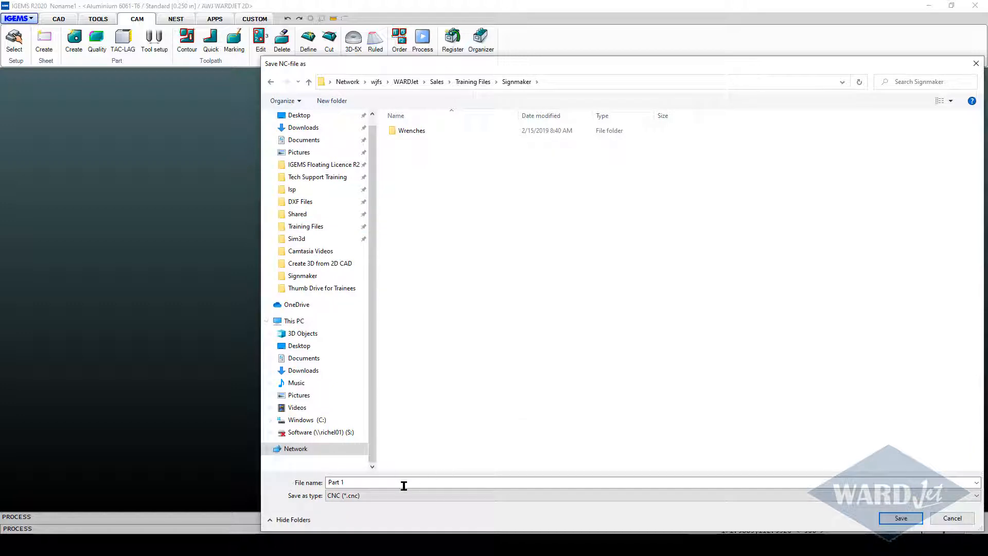
pyautogui.press('Return')
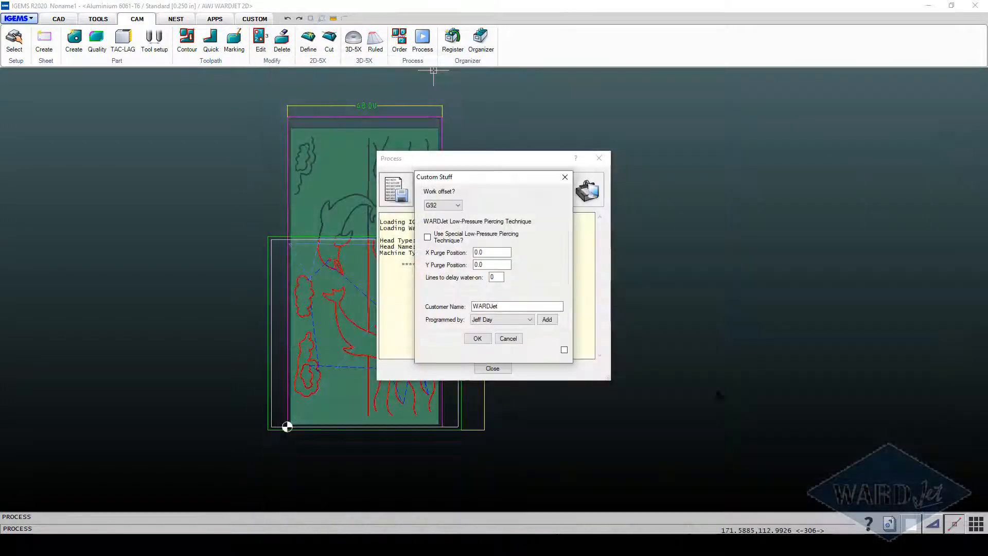
pyautogui.click(477, 339)
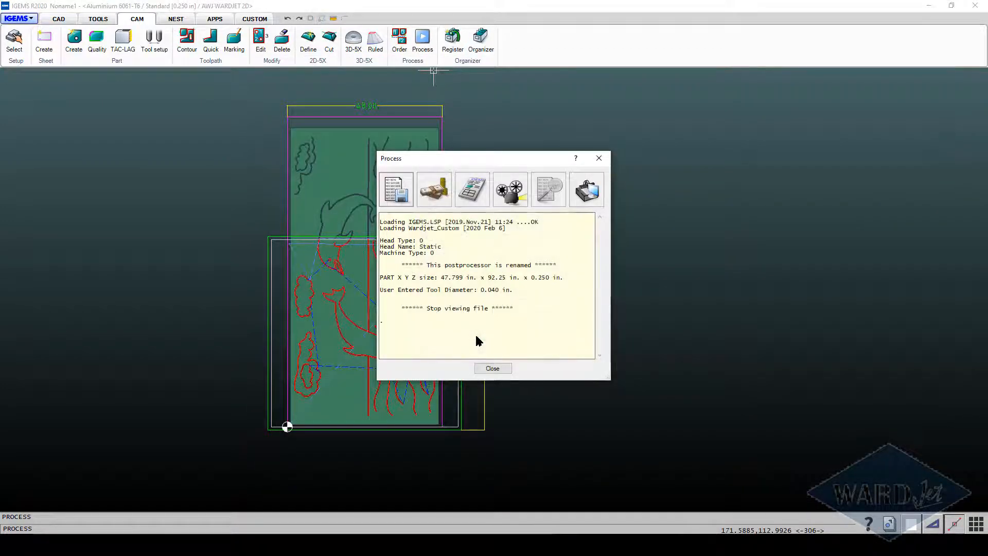
pyautogui.click(492, 368)
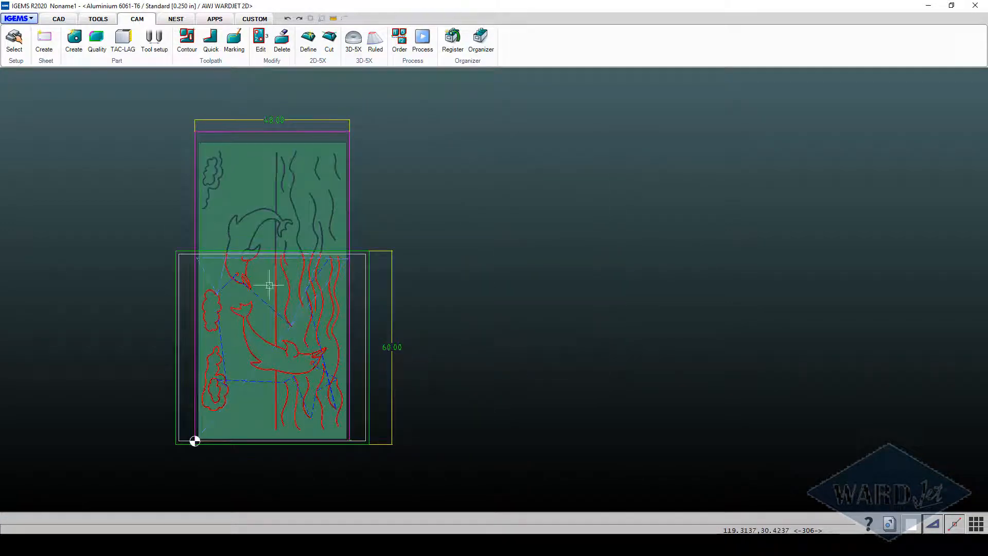
# Copy the entire dolphin panel with its sheet, toolpaths, 60-inch frame and dimensions to the empty area beside the original
pyautogui.moveTo(105, 94); pyautogui.dragTo(449, 455)
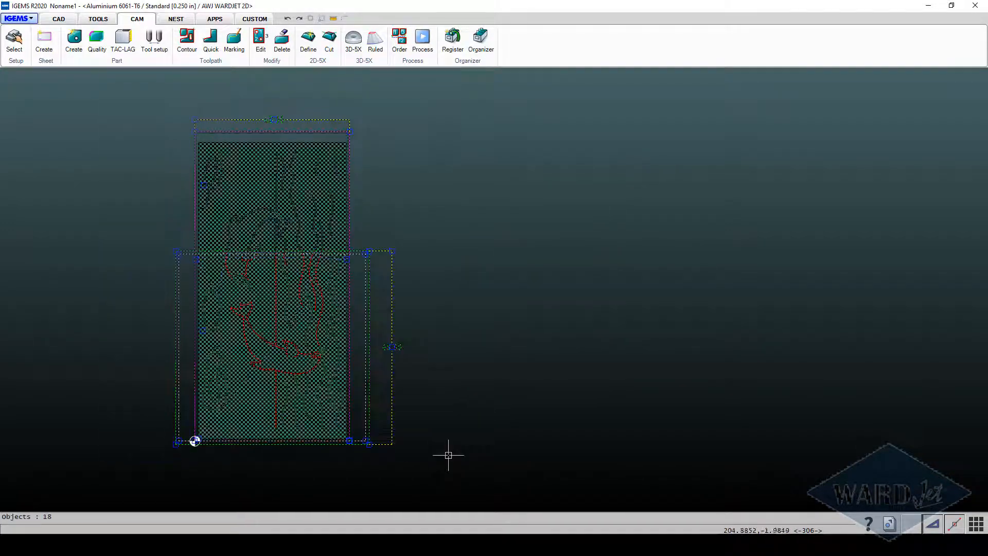
pyautogui.hotkey('ctrl', 'c')
pyautogui.click(320, 485)
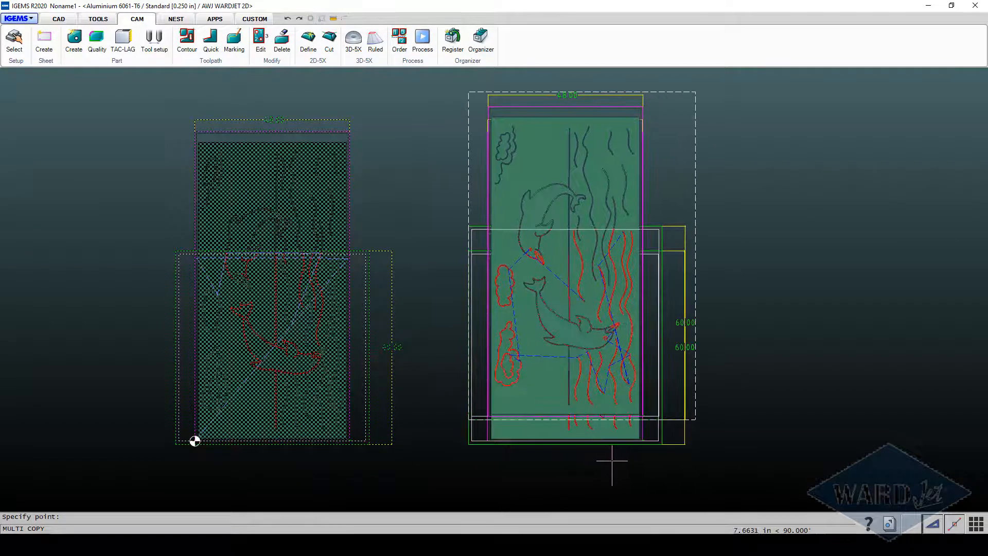
pyautogui.click(607, 457)
pyautogui.press('Escape')
pyautogui.scroll(3, 551, 359)
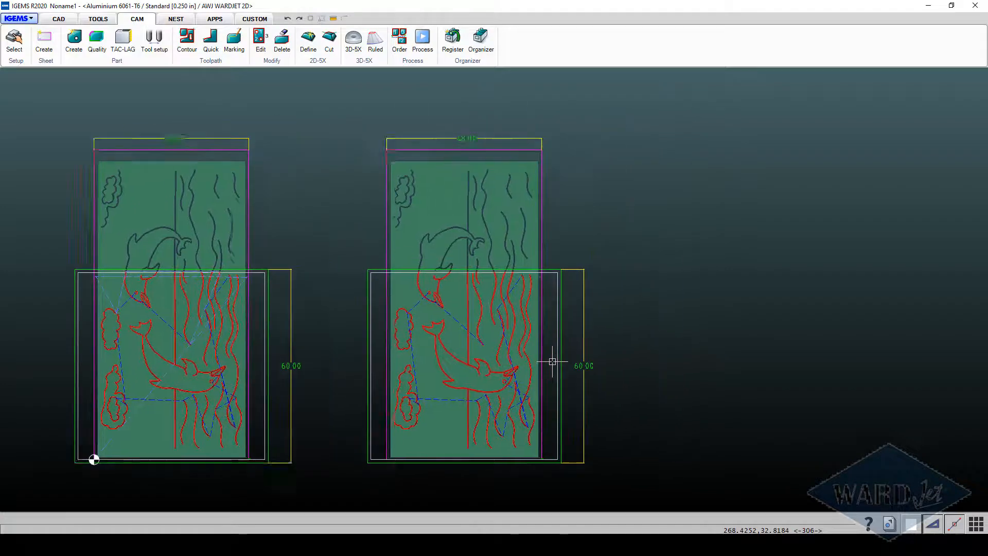
# Undo the last copy of the sheet and its toolpaths
pyautogui.scroll(5, 412, 345)
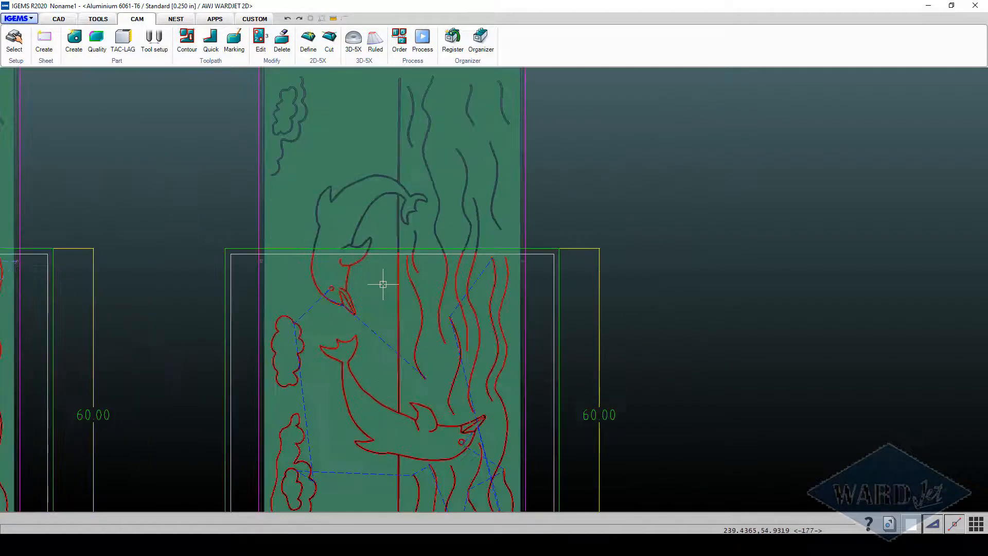
pyautogui.scroll(-4, 376, 338)
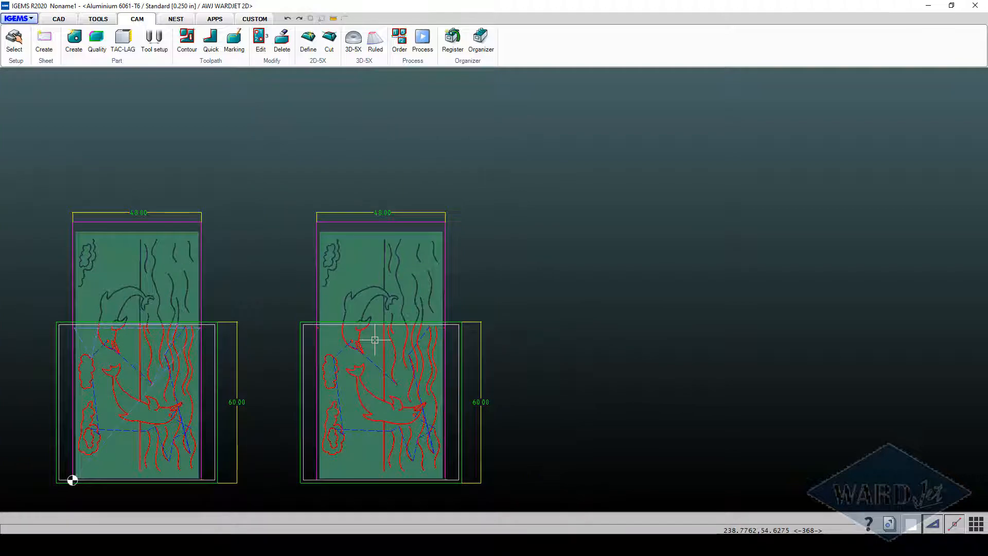
pyautogui.click(288, 19)
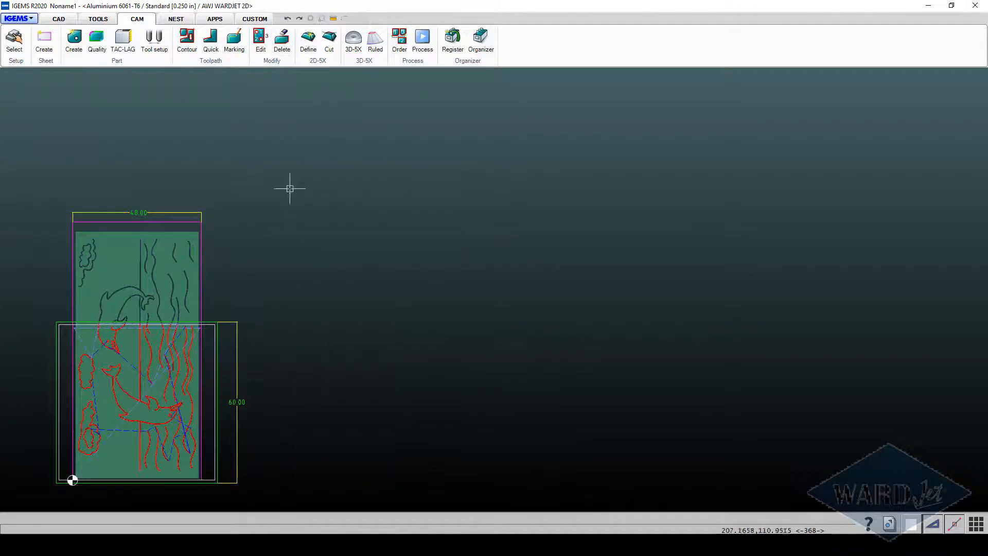
# Begin a manual toolpath with its zero point just outside the panel's left edge, between the two zone boundary lines
pyautogui.moveTo(281, 291); pyautogui.dragTo(504, 158, button='middle')
pyautogui.scroll(1, 299, 203)
pyautogui.scroll(3, 300, 202)
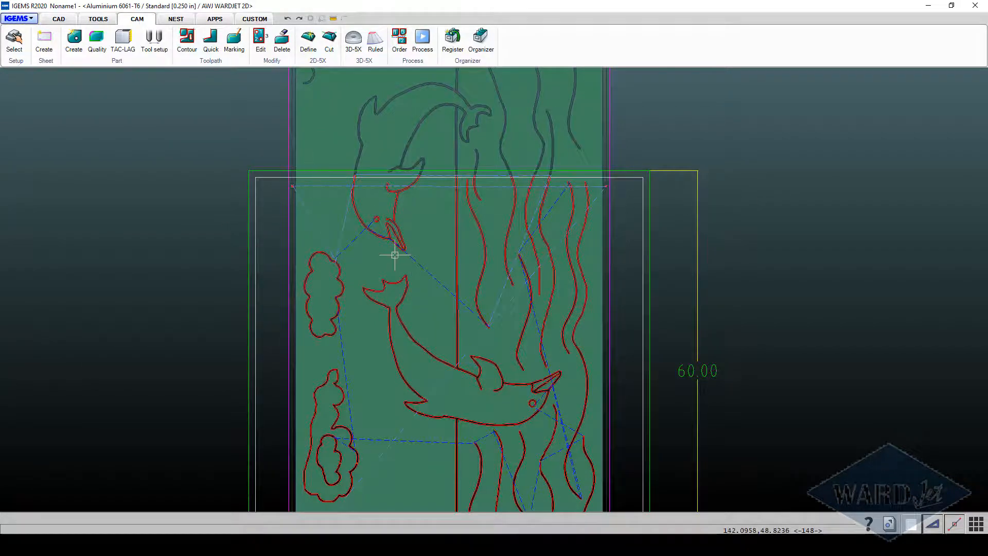
pyautogui.scroll(-2, 393, 254)
pyautogui.moveTo(394, 254); pyautogui.dragTo(304, 265, button='middle')
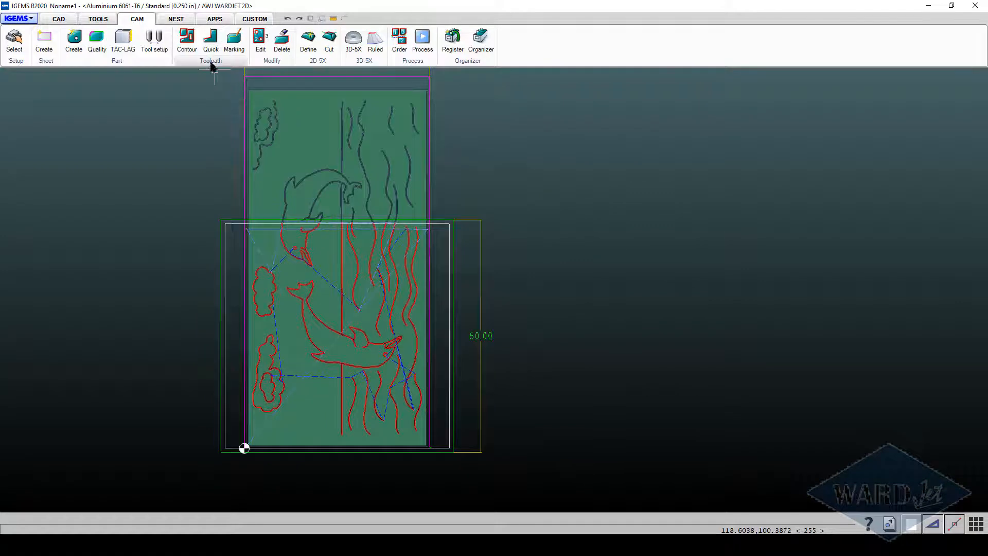
pyautogui.click(332, 344)
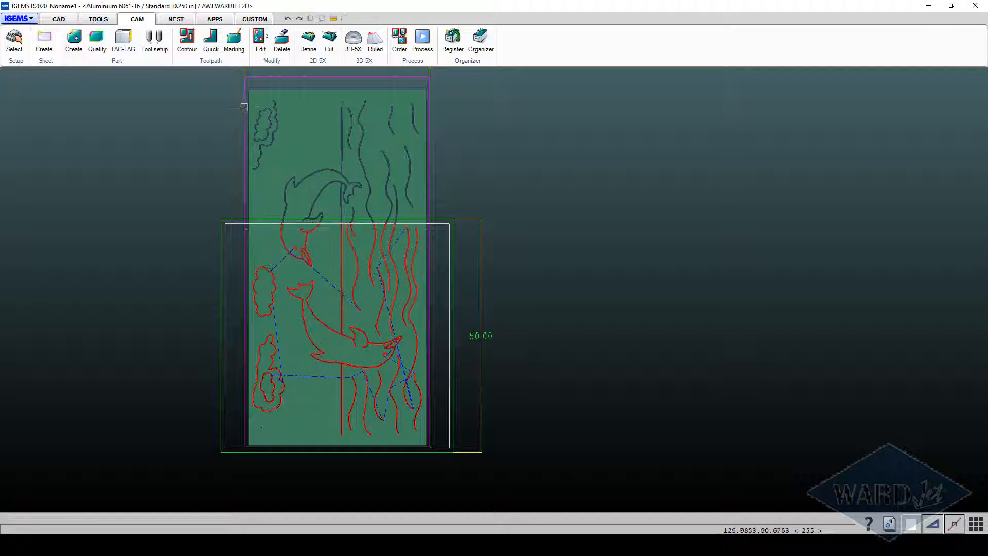
pyautogui.click(212, 61)
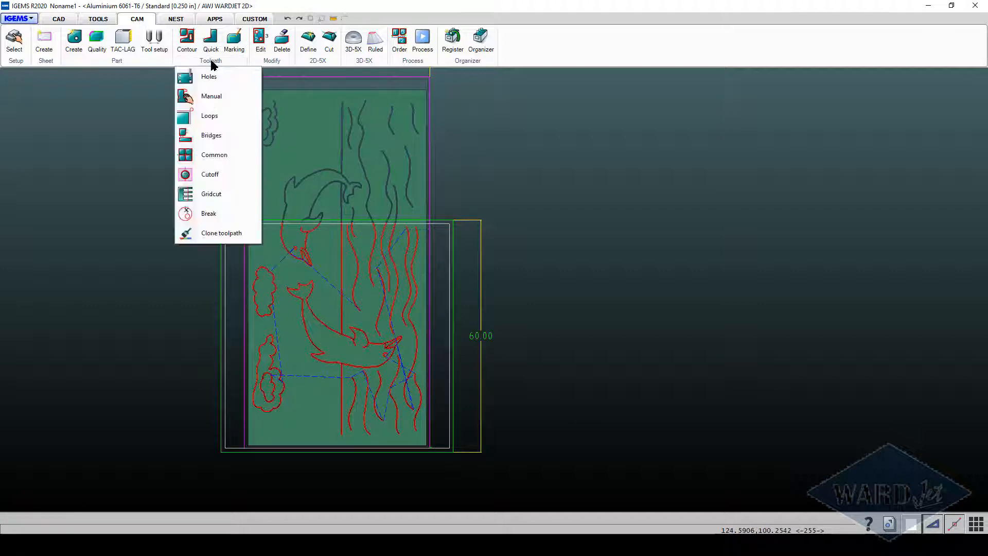
pyautogui.click(211, 98)
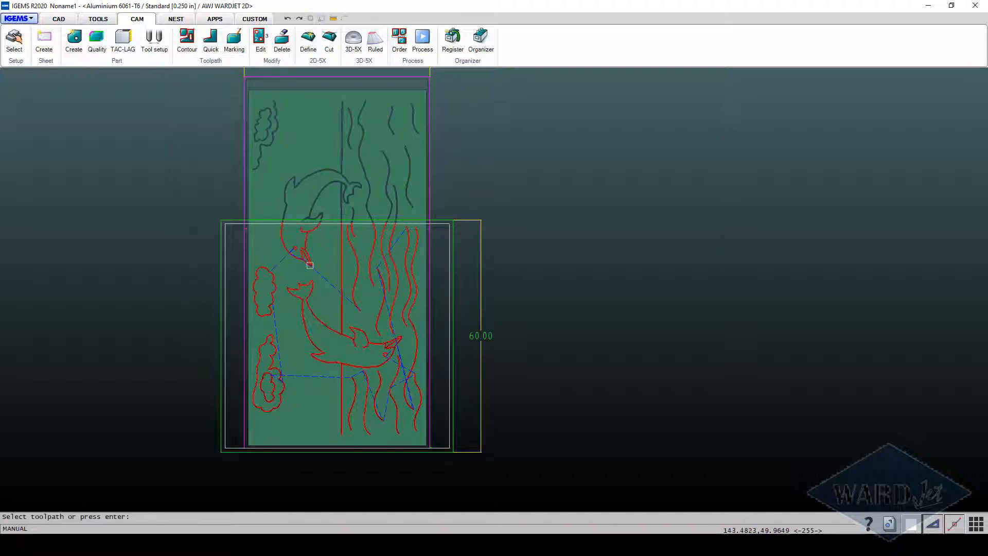
pyautogui.scroll(3, 266, 248)
pyautogui.press('Return')
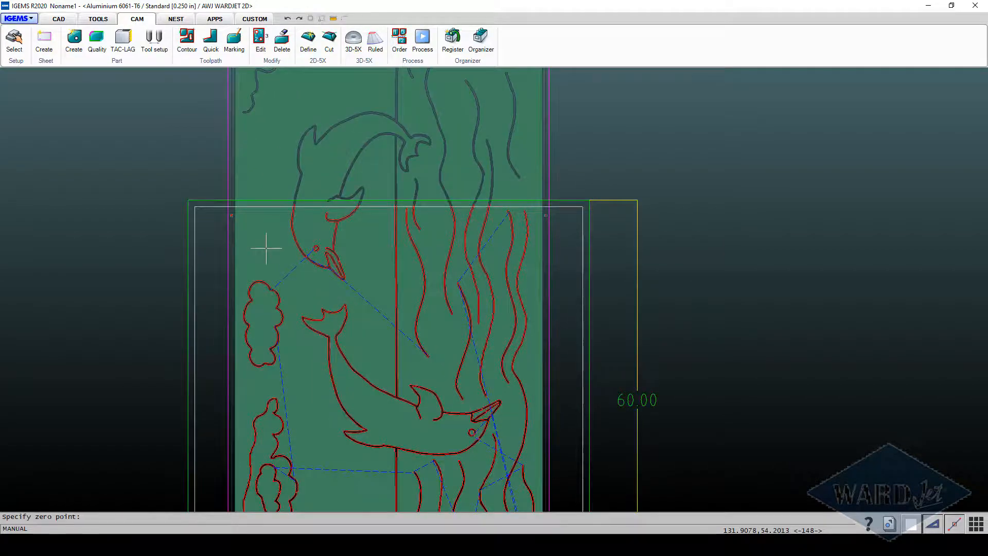
pyautogui.scroll(2, 221, 190)
pyautogui.scroll(3, 192, 150)
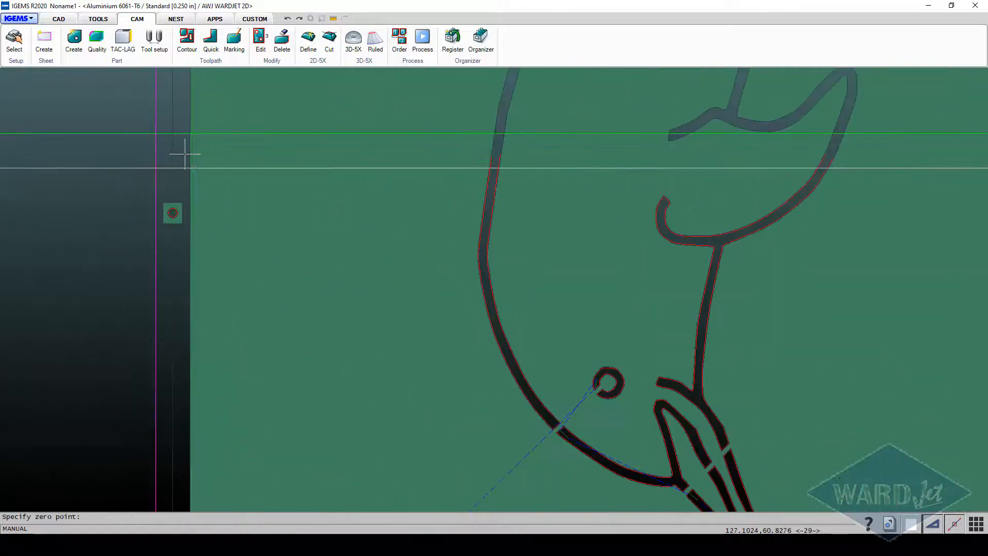
pyautogui.scroll(2, 180, 153)
pyautogui.click(174, 149)
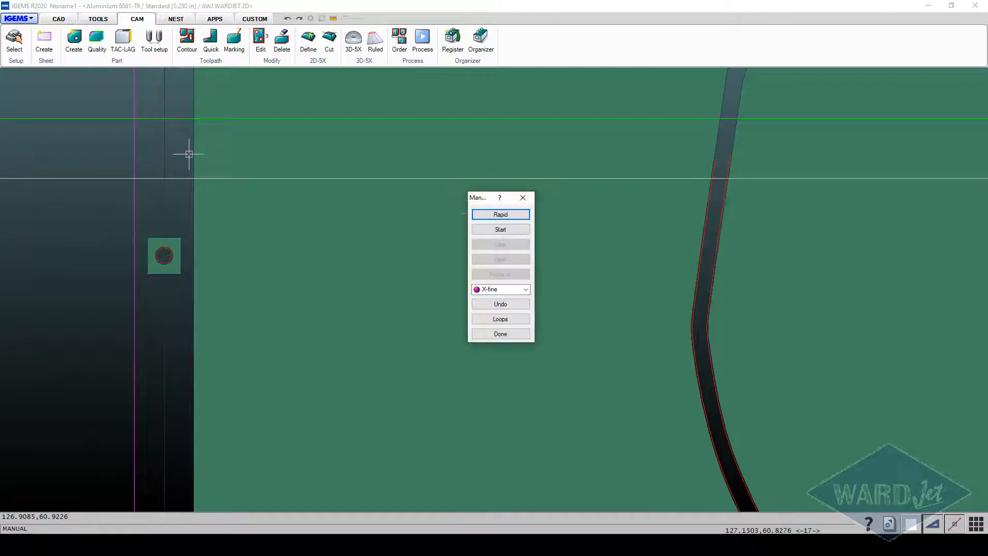
# Start the cut with linear piercing and the tool on the right, leading in horizontally to the panel's left edge
pyautogui.click(486, 230)
pyautogui.click(504, 251)
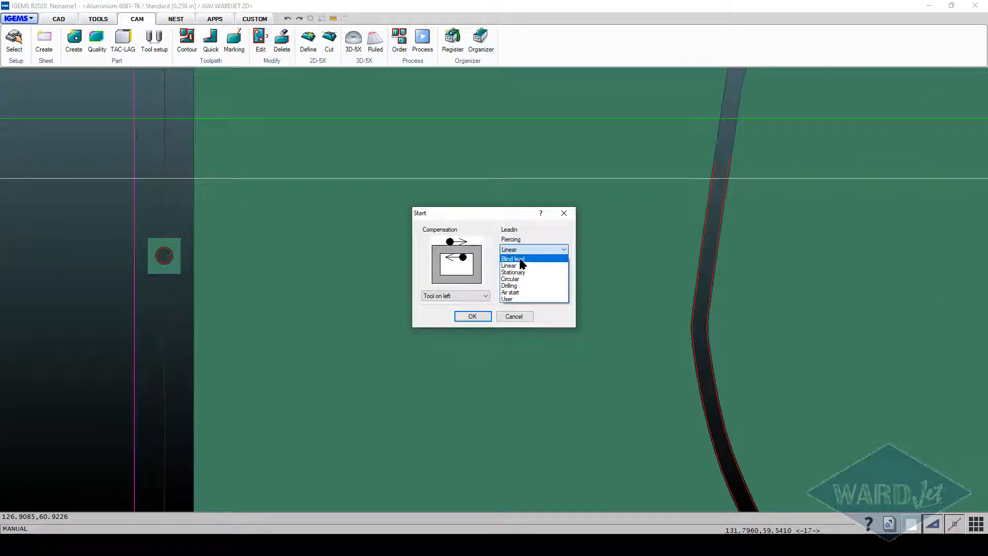
pyautogui.click(520, 266)
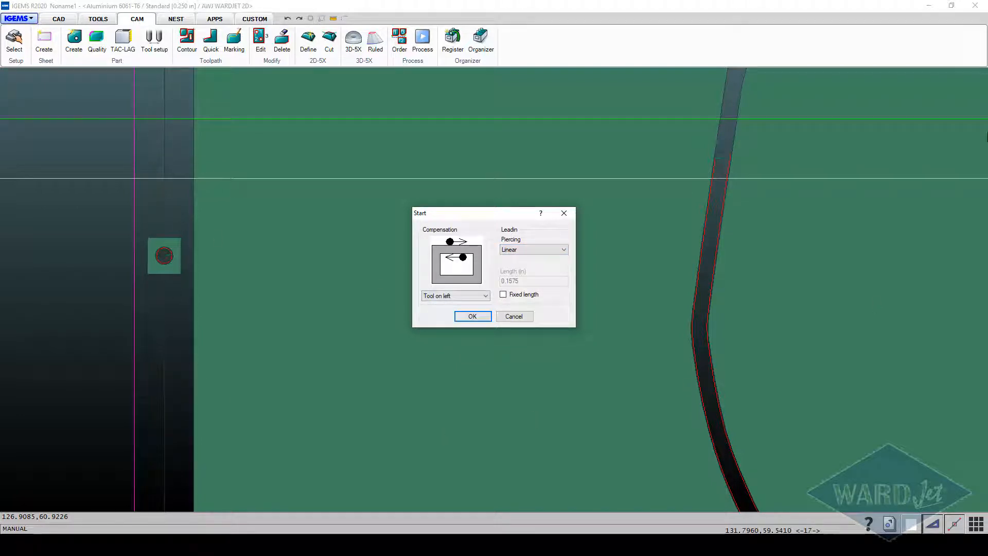
pyautogui.click(446, 297)
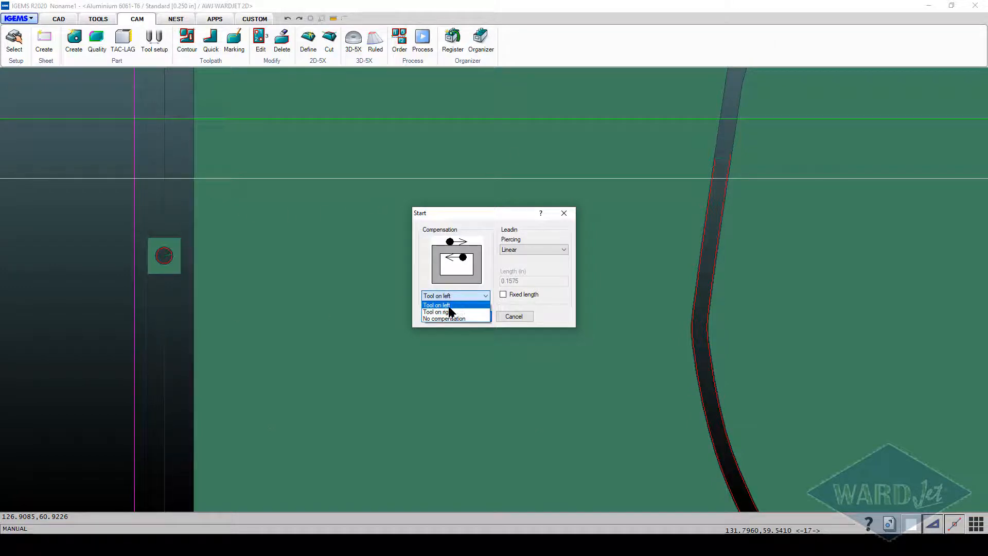
pyautogui.click(451, 312)
pyautogui.click(474, 316)
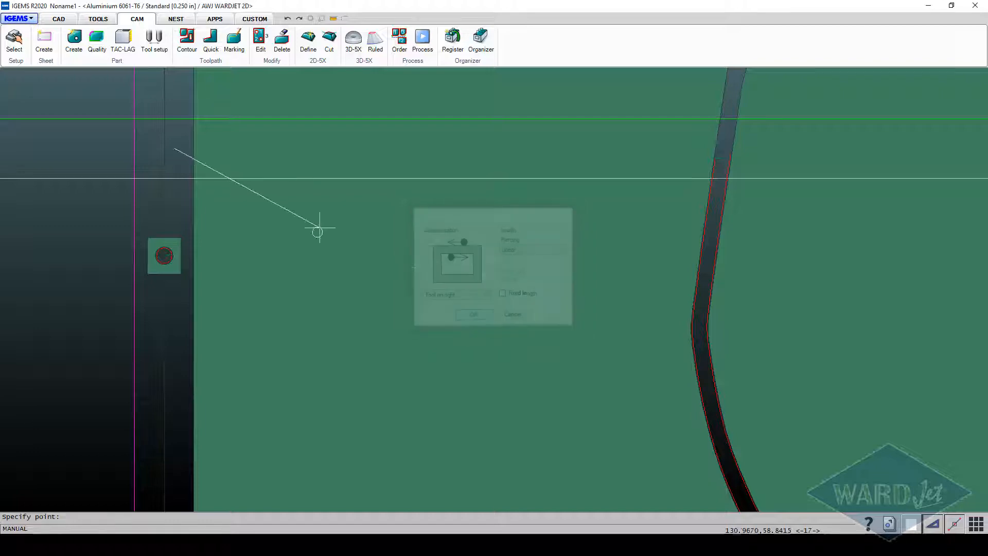
pyautogui.click(195, 151)
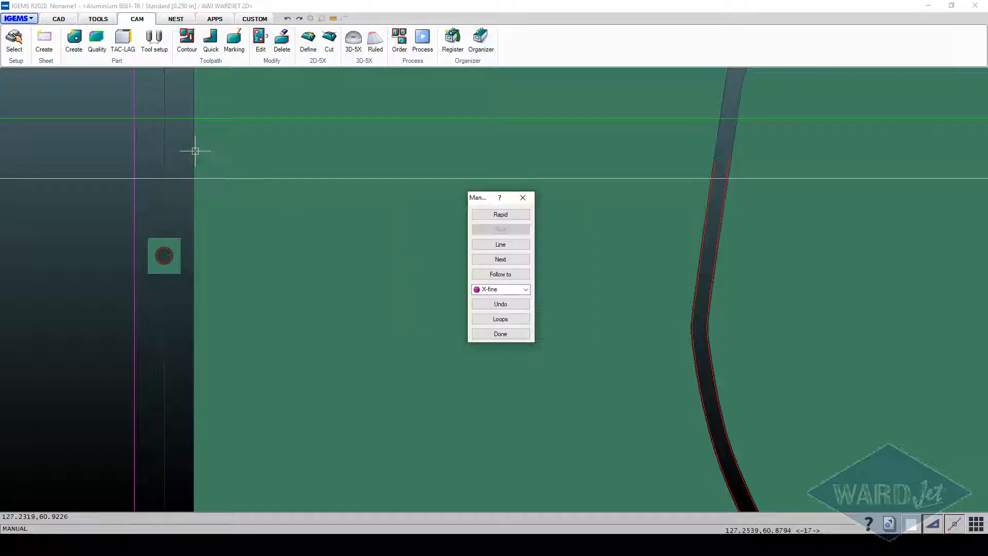
# Follow the panel outline around its lower edge to the matching point on the right edge and finish the manual toolpath
pyautogui.click(500, 274)
pyautogui.scroll(-5, 494, 260)
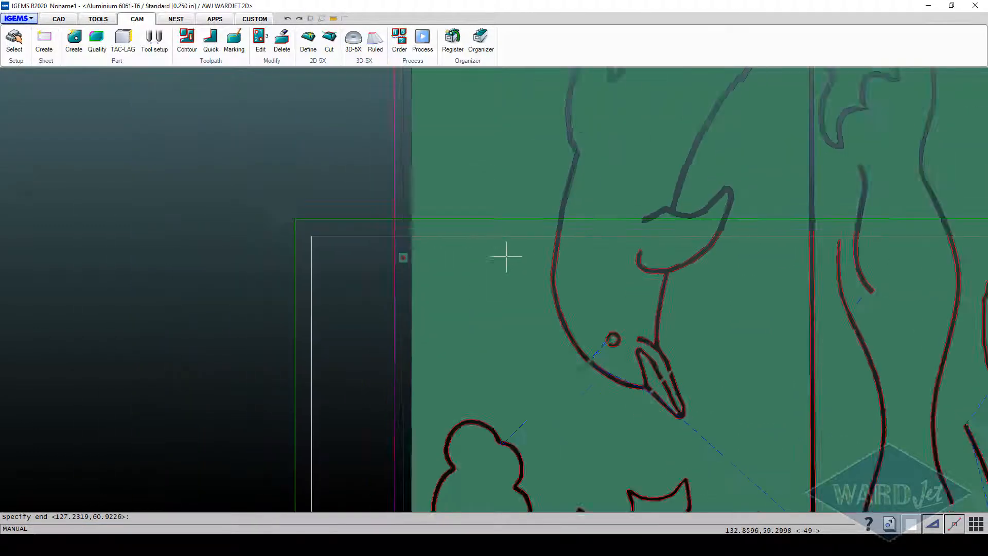
pyautogui.scroll(-3, 492, 249)
pyautogui.moveTo(777, 240); pyautogui.dragTo(379, 296, button='middle')
pyautogui.scroll(8, 455, 289)
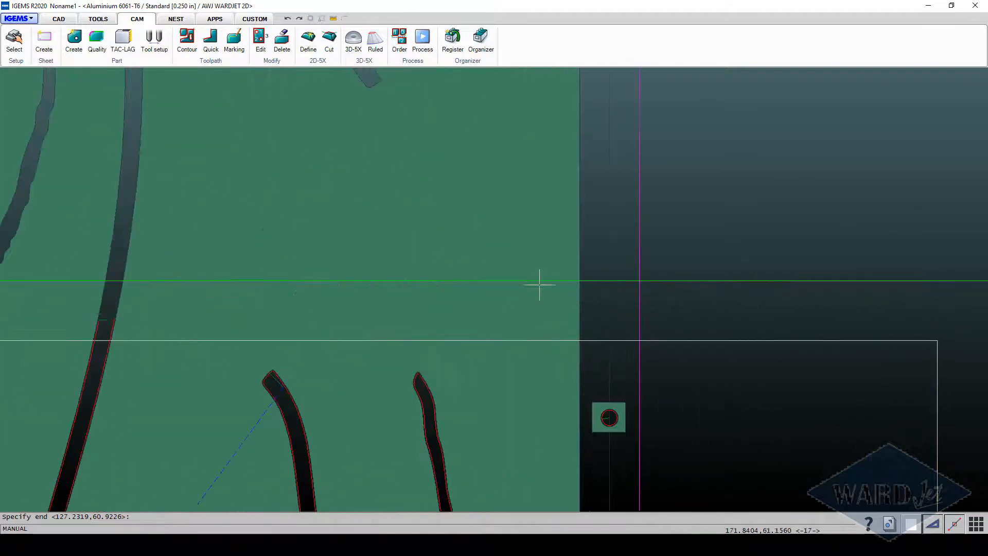
pyautogui.scroll(3, 540, 284)
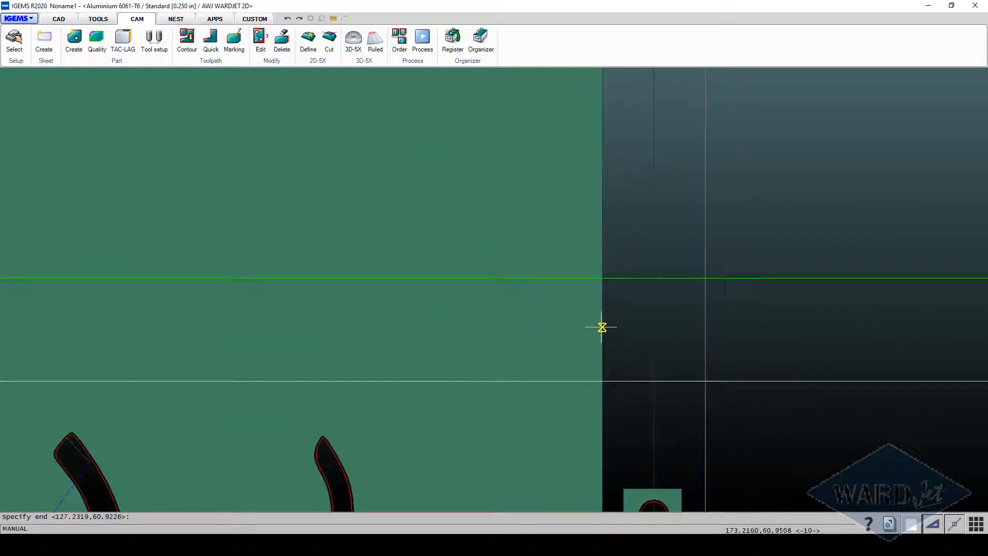
pyautogui.click(603, 327)
pyautogui.scroll(-10, 597, 336)
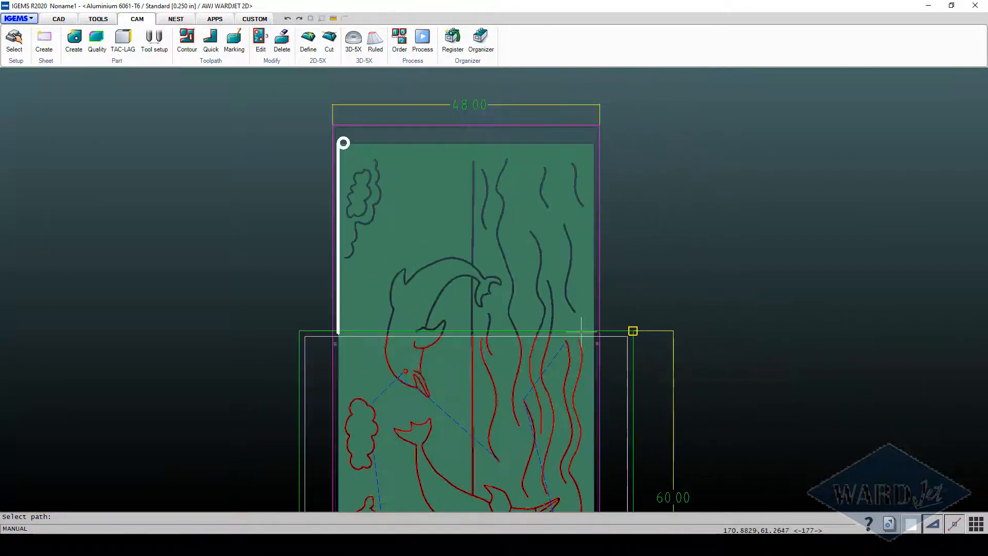
pyautogui.moveTo(490, 376); pyautogui.dragTo(436, 268, button='middle')
pyautogui.click(397, 423)
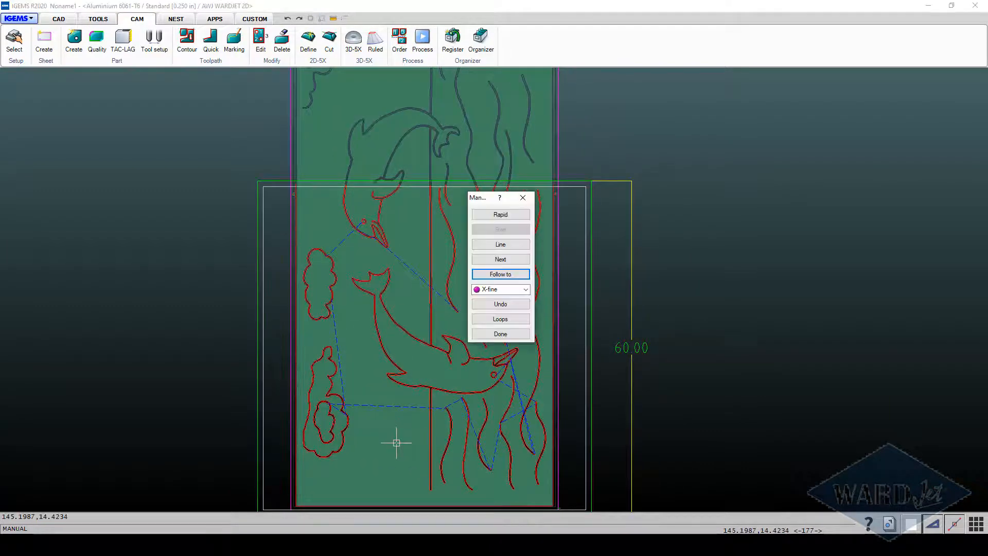
pyautogui.click(501, 335)
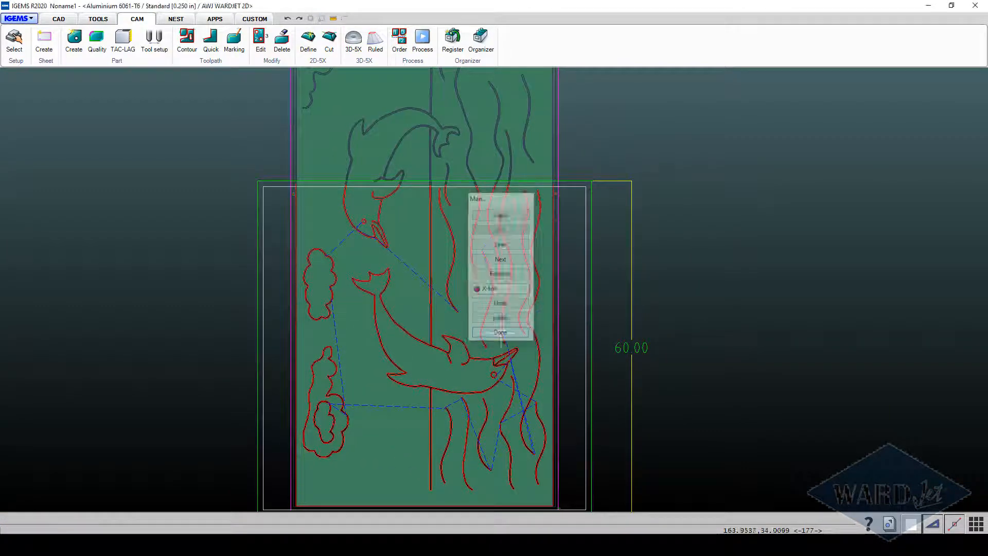
# Create a cut order for all toolpaths inside the lower cutting zone
pyautogui.click(399, 40)
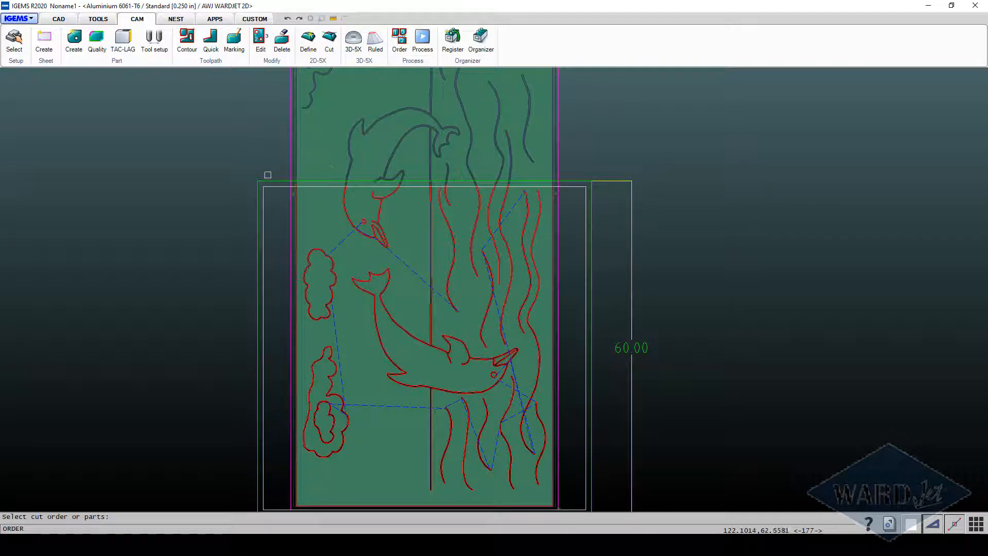
pyautogui.scroll(-2, 267, 175)
pyautogui.moveTo(254, 160); pyautogui.dragTo(536, 436)
pyautogui.rightClick(535, 434)
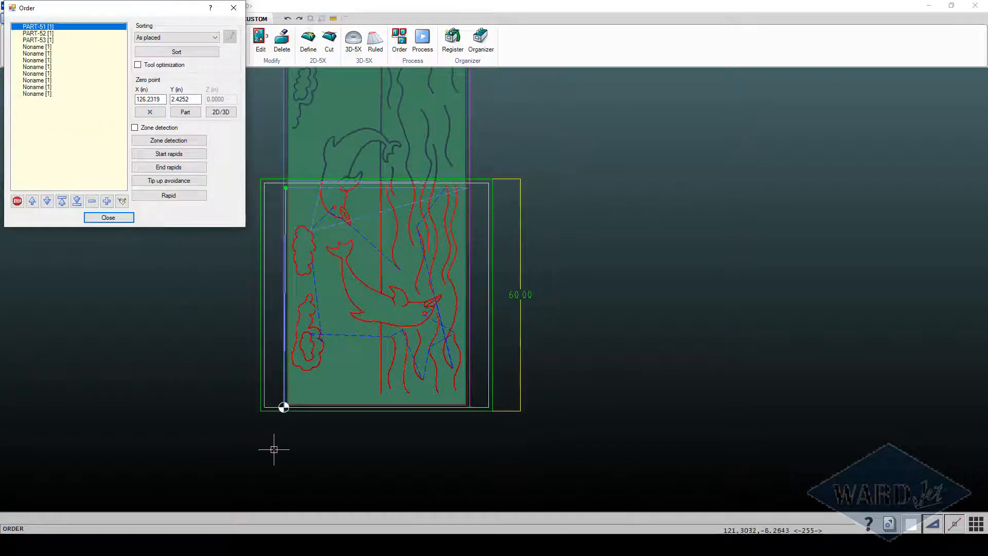
pyautogui.scroll(4, 278, 455)
pyautogui.scroll(-5, 278, 391)
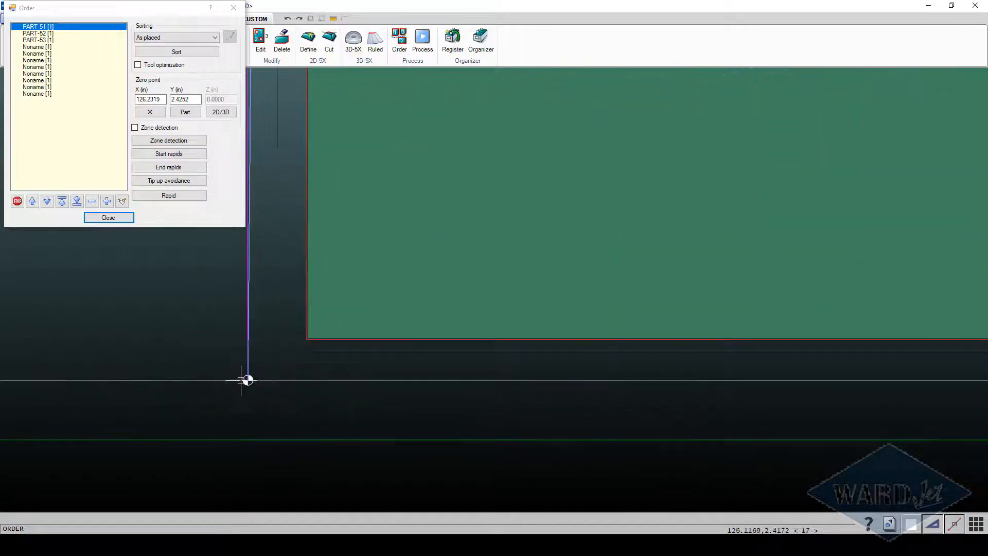
# Check the cut order entry by entry, from PART-51 through the final panel outline cut, and close it
pyautogui.click(45, 33)
pyautogui.click(41, 27)
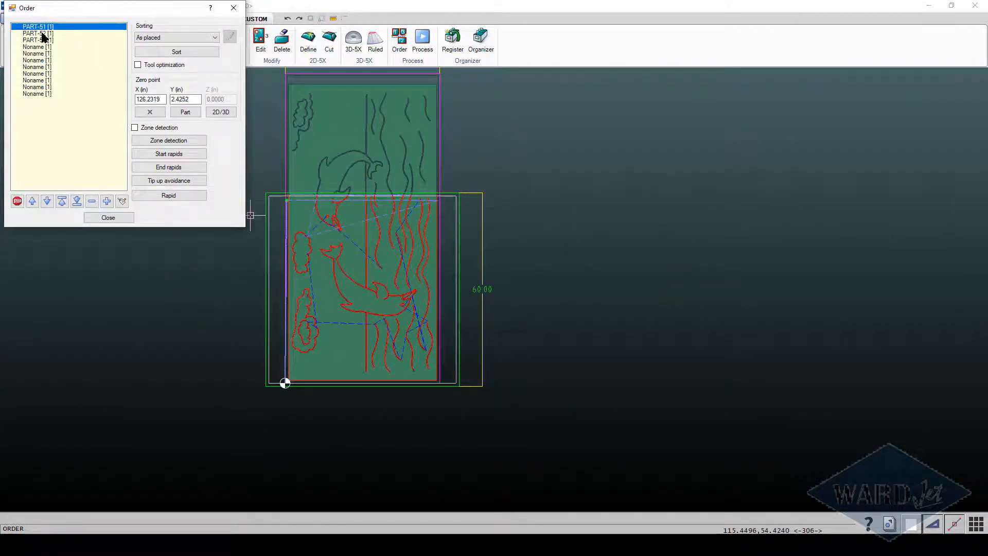
pyautogui.click(42, 33)
pyautogui.click(44, 41)
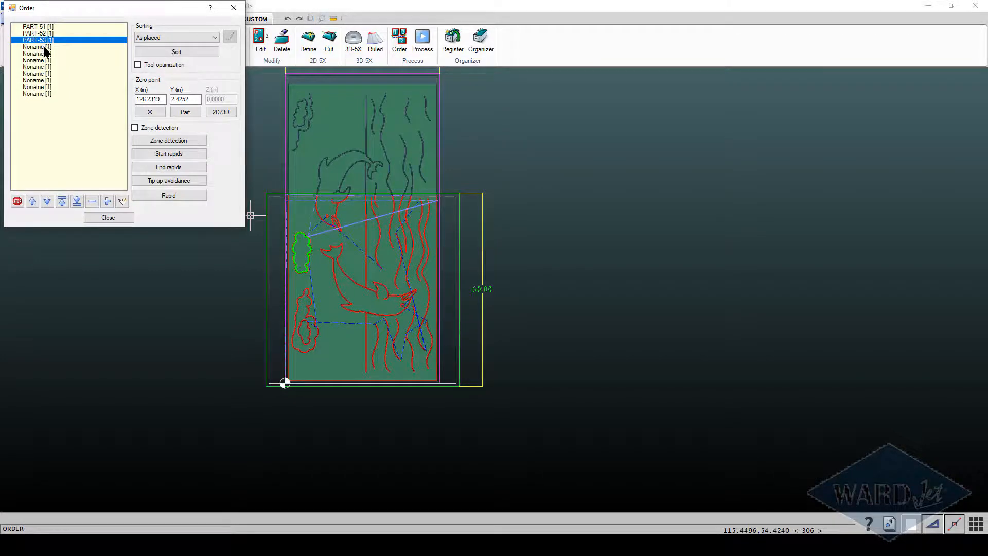
pyautogui.click(44, 47)
pyautogui.click(44, 54)
pyautogui.click(44, 61)
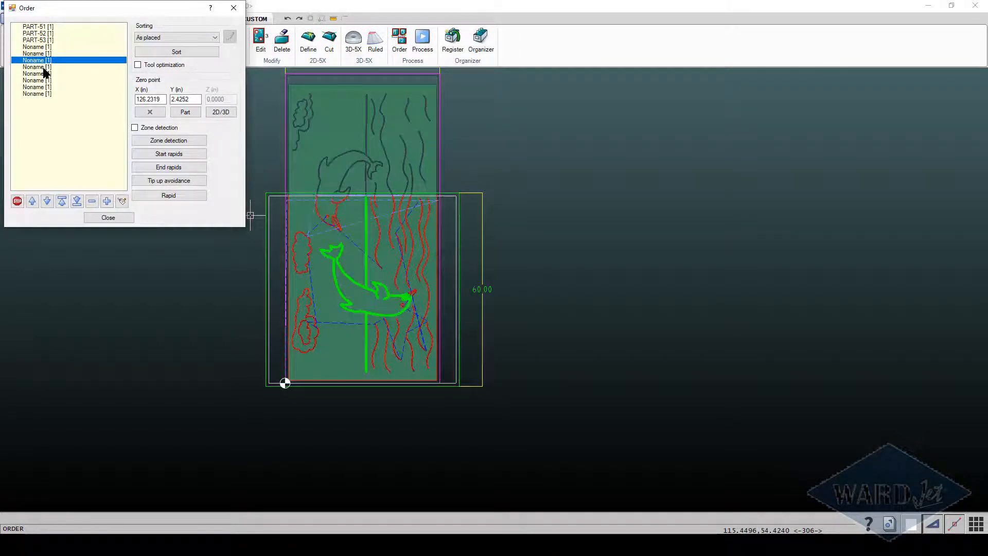
pyautogui.click(44, 67)
pyautogui.click(45, 81)
pyautogui.click(48, 87)
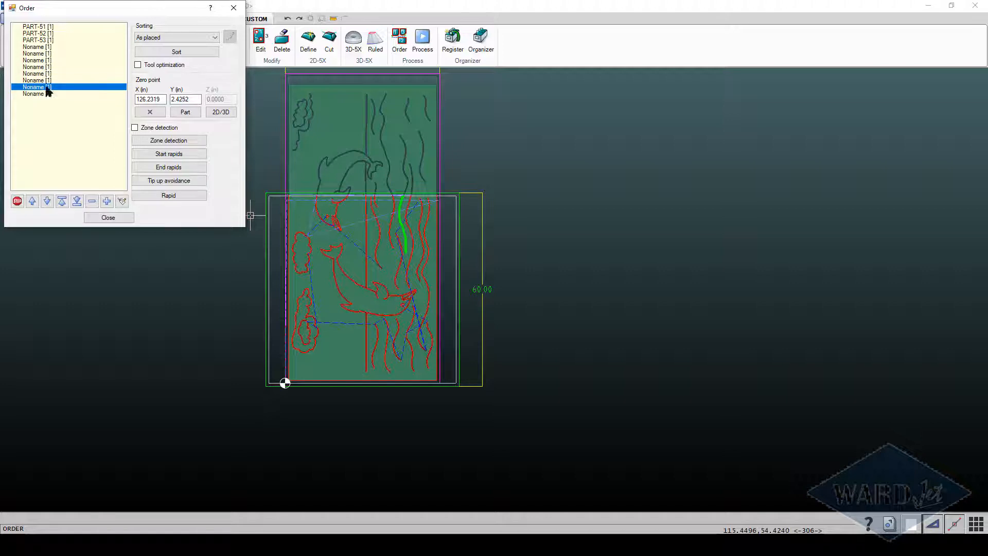
pyautogui.click(48, 94)
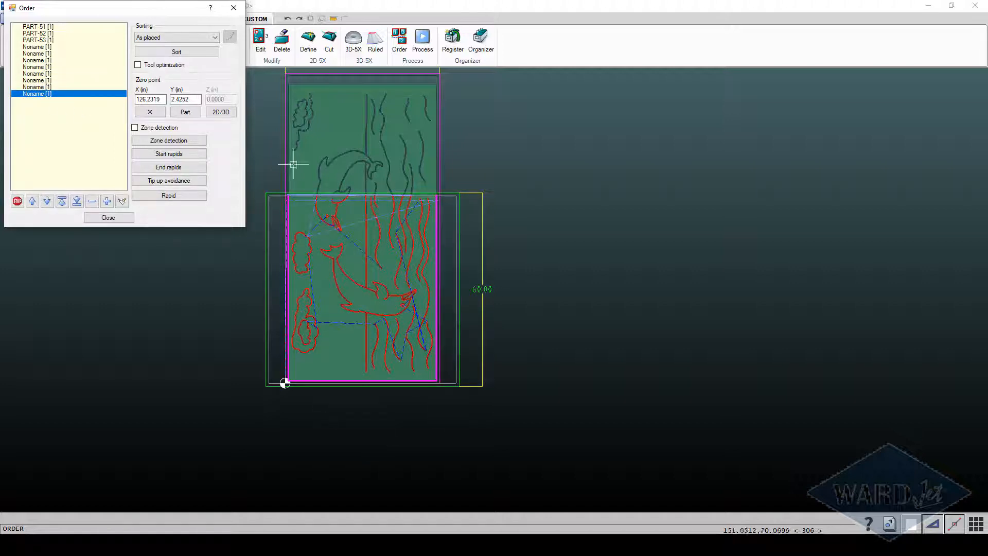
pyautogui.click(109, 218)
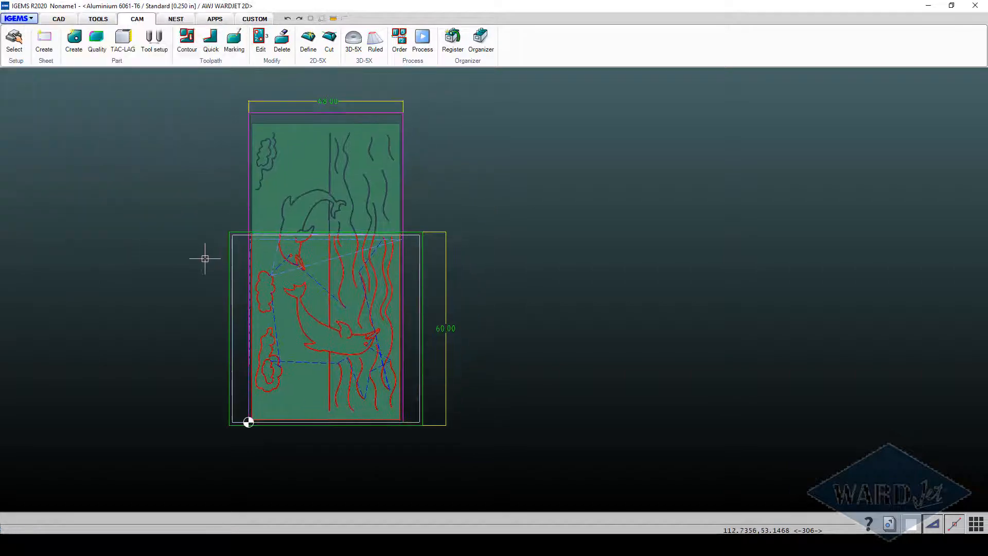
# Copy the complete sheet with its toolpaths and zone frame about 80 in horizontally to the right
pyautogui.moveTo(174, 85); pyautogui.dragTo(479, 445)
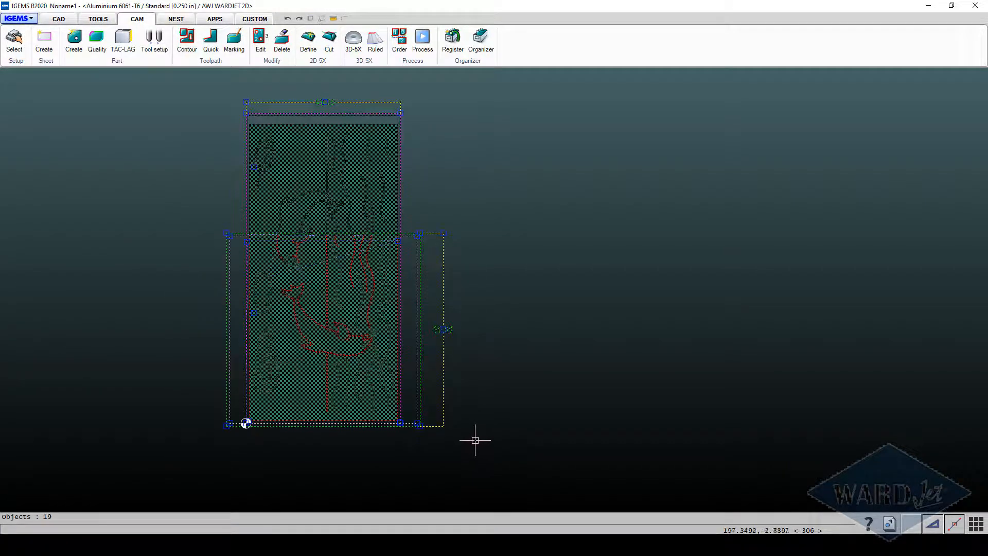
pyautogui.press('c')
pyautogui.click(350, 462)
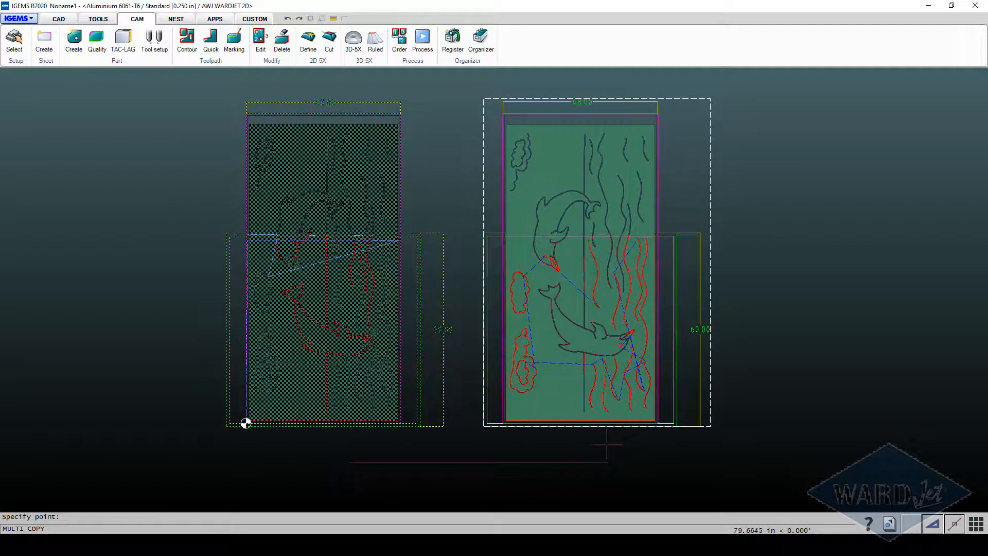
pyautogui.click(608, 443)
pyautogui.press('Escape')
pyautogui.moveTo(722, 322); pyautogui.dragTo(661, 348, button='middle')
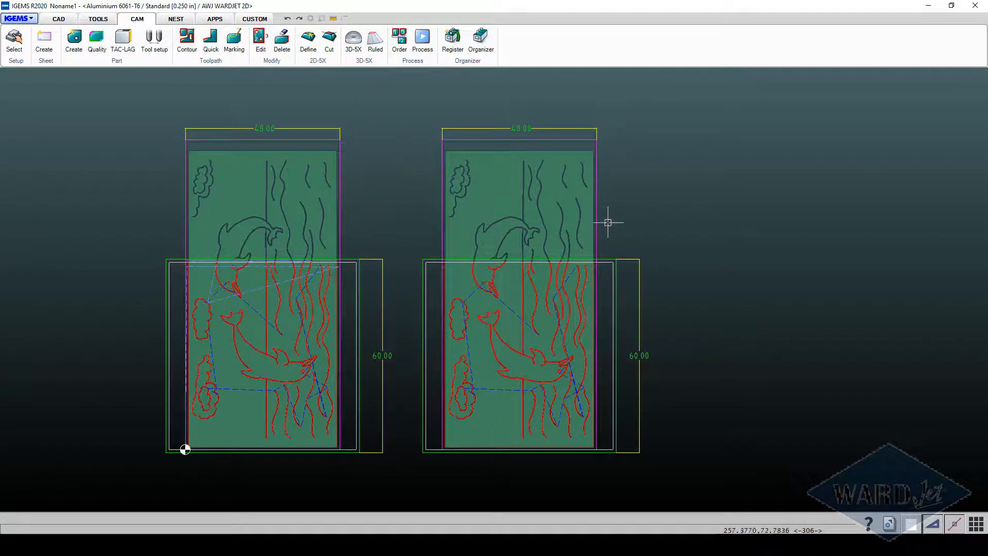
pyautogui.moveTo(545, 256); pyautogui.dragTo(470, 238, button='middle')
pyautogui.scroll(3, 385, 257)
pyautogui.moveTo(406, 225); pyautogui.dragTo(331, 270, button='middle')
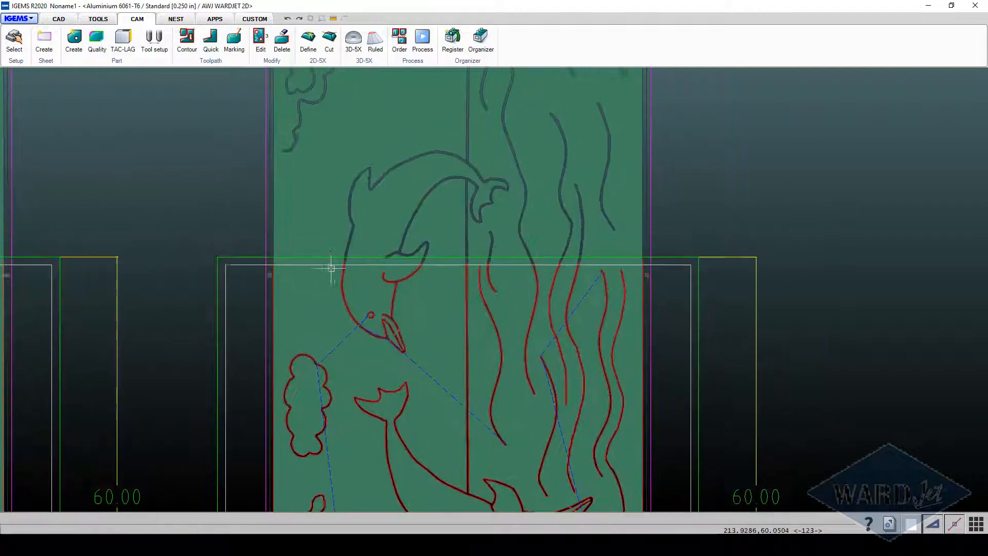
# Begin a new manual toolpath on the copied sheet, with its zero point inside the upper dolphin's fin slot at the zone boundary
pyautogui.moveTo(397, 242)
pyautogui.mouseDown(button='middle')
pyautogui.moveTo(353, 346)
pyautogui.moveTo(360, 355)
pyautogui.mouseUp(button='middle')
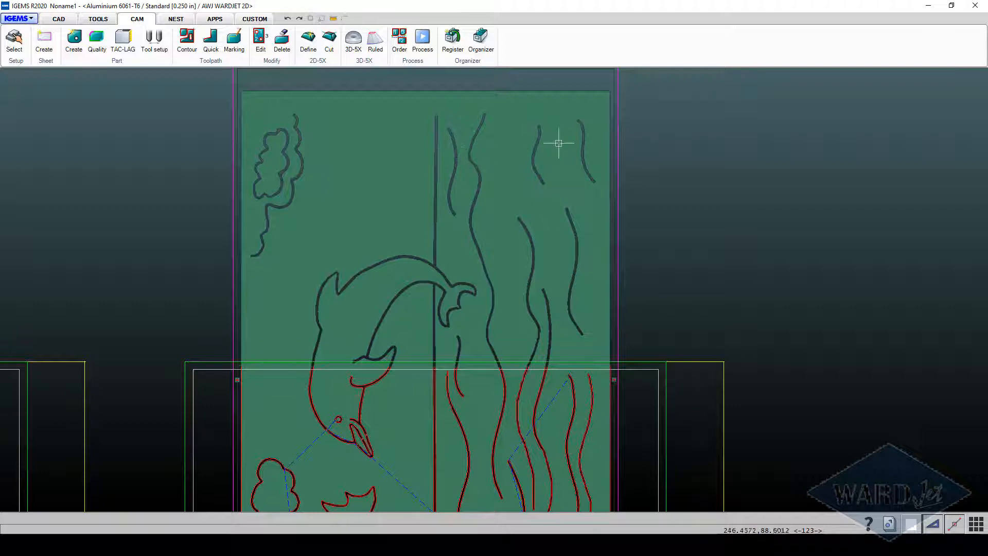
pyautogui.click(212, 61)
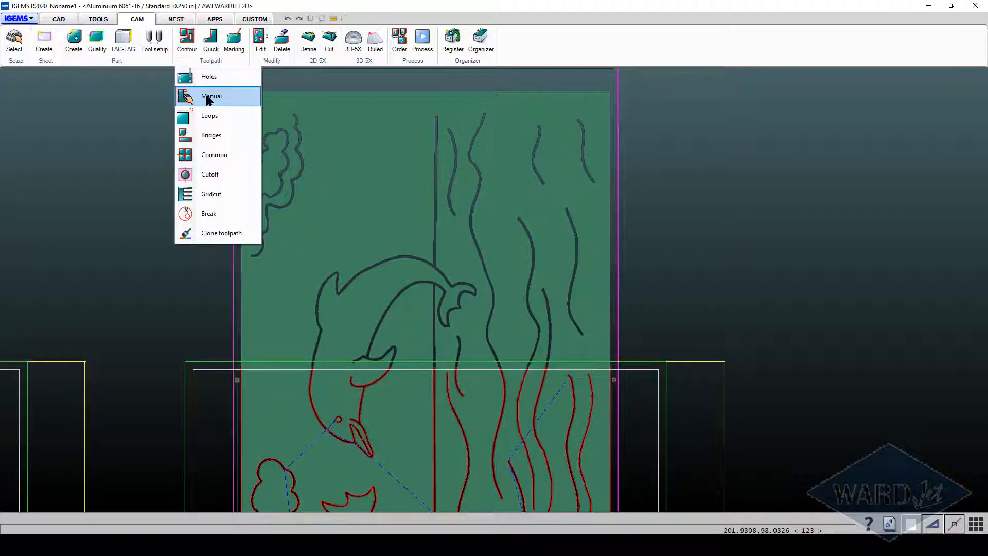
pyautogui.click(208, 97)
pyautogui.scroll(5, 408, 376)
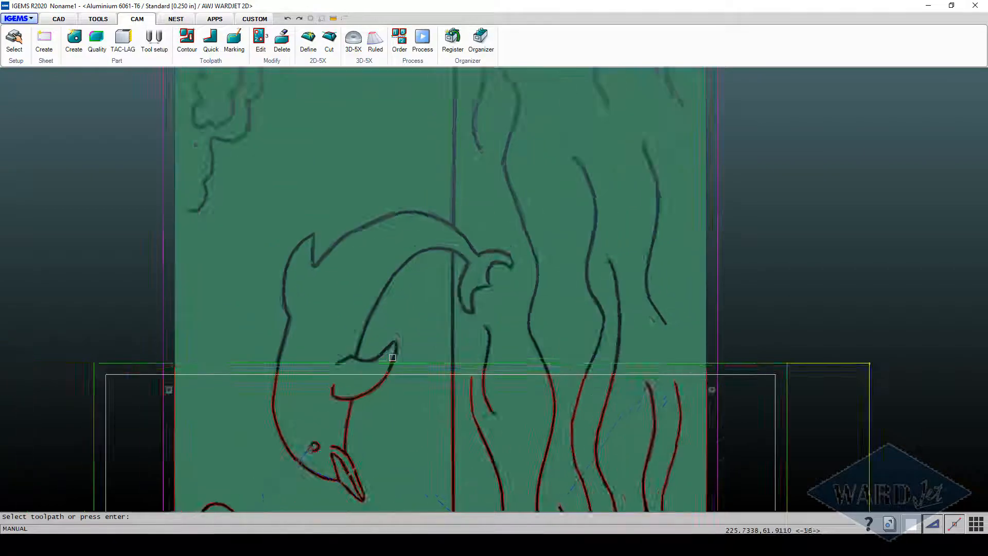
pyautogui.scroll(-3, 381, 386)
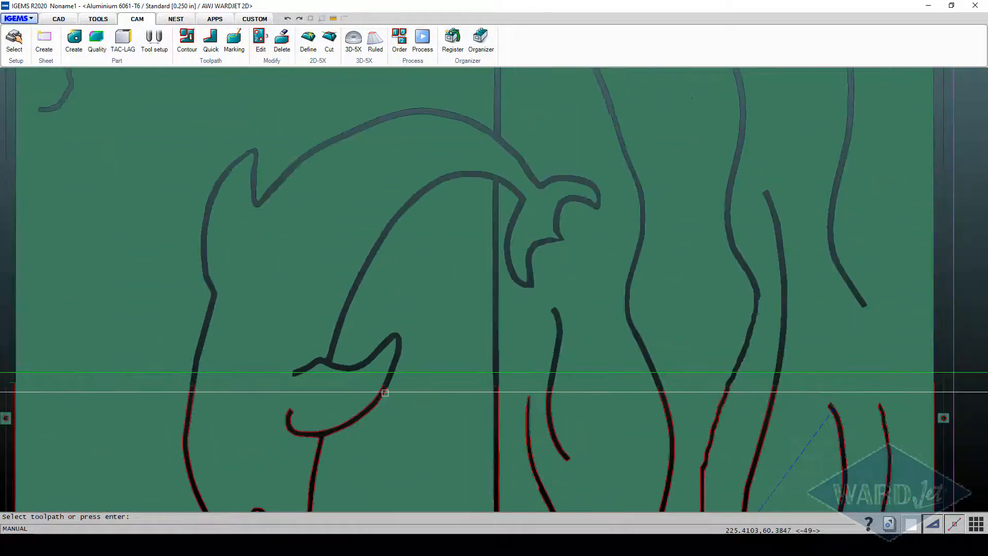
pyautogui.scroll(3, 382, 385)
pyautogui.scroll(-3, 382, 383)
pyautogui.scroll(1, 382, 377)
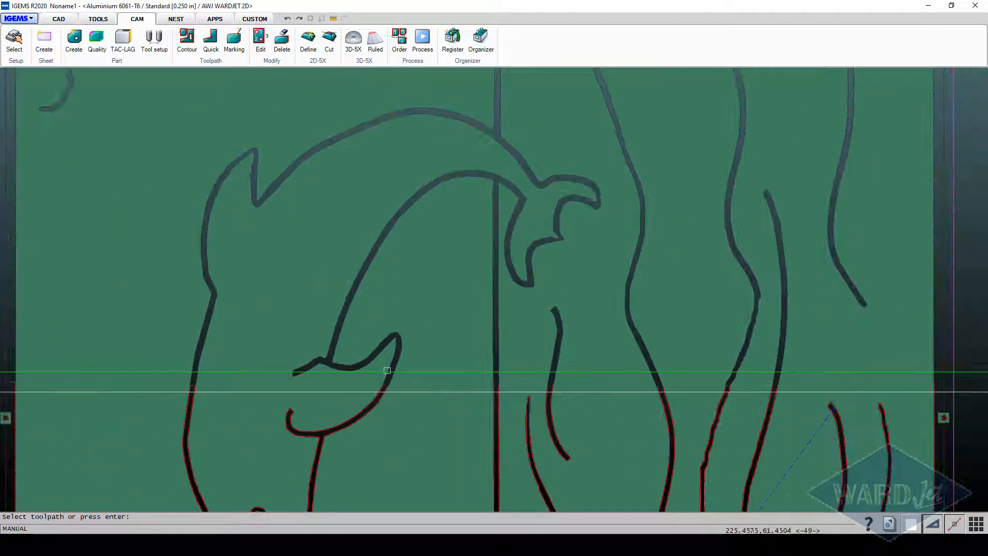
pyautogui.scroll(3, 392, 365)
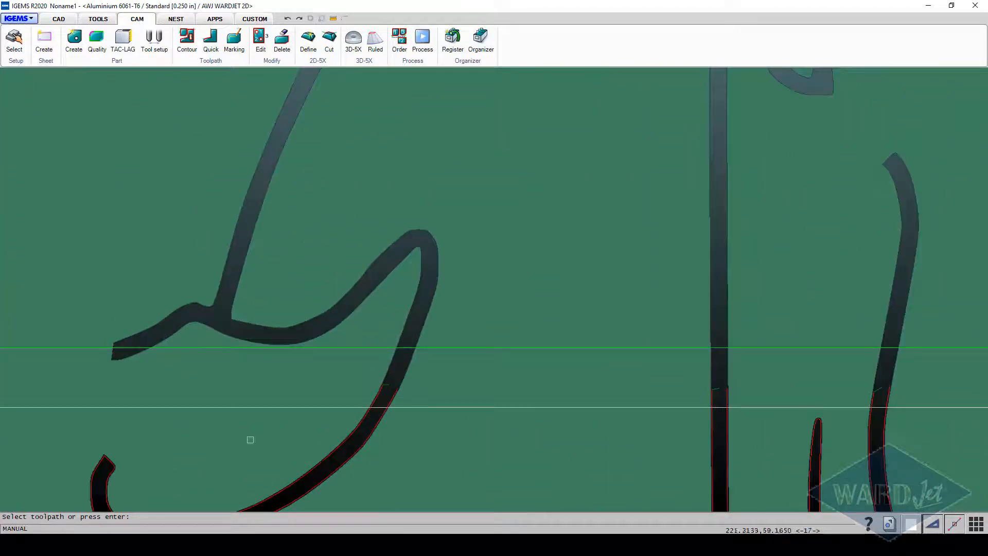
pyautogui.press('Return')
pyautogui.scroll(4, 380, 386)
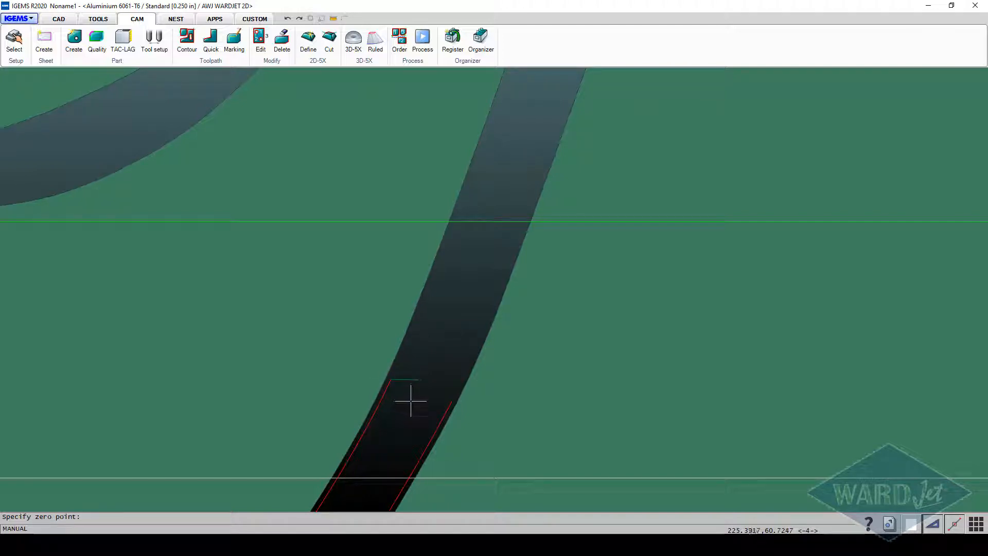
pyautogui.click(411, 402)
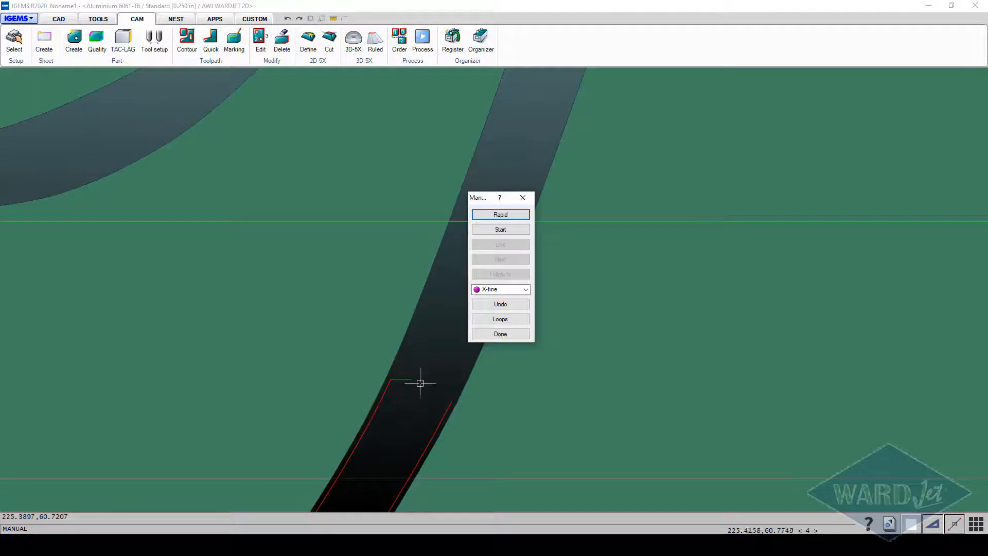
# Start the cut with tool-on-left compensation and linear piercing, leading in to the outer right edge of the fin slot
pyautogui.click(501, 230)
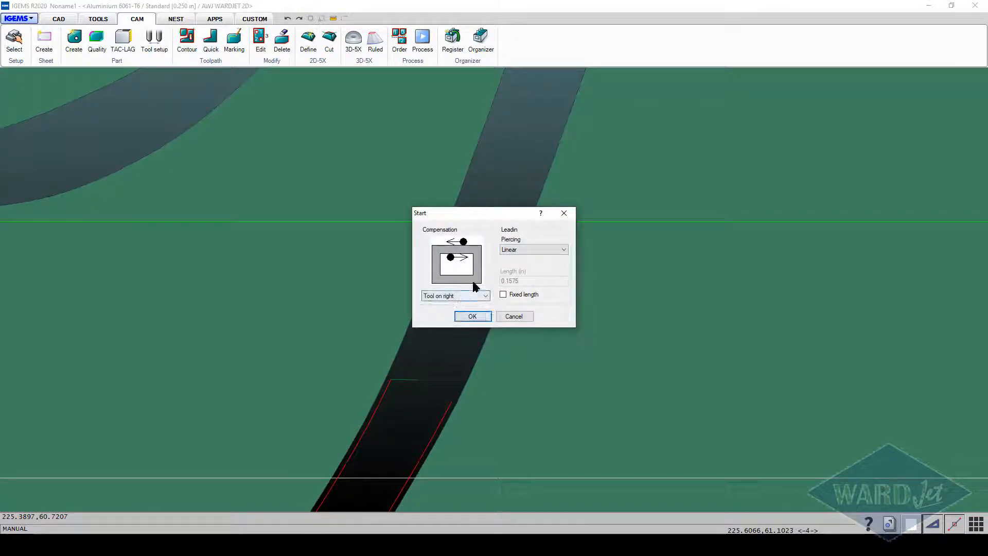
pyautogui.scroll(-1, 378, 388)
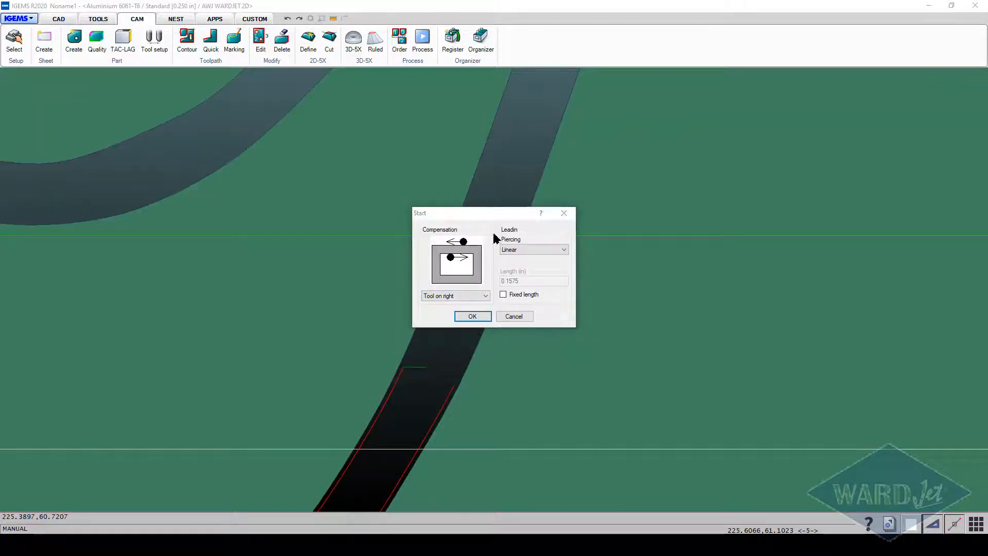
pyautogui.scroll(-6, 350, 324)
pyautogui.scroll(-3, 344, 322)
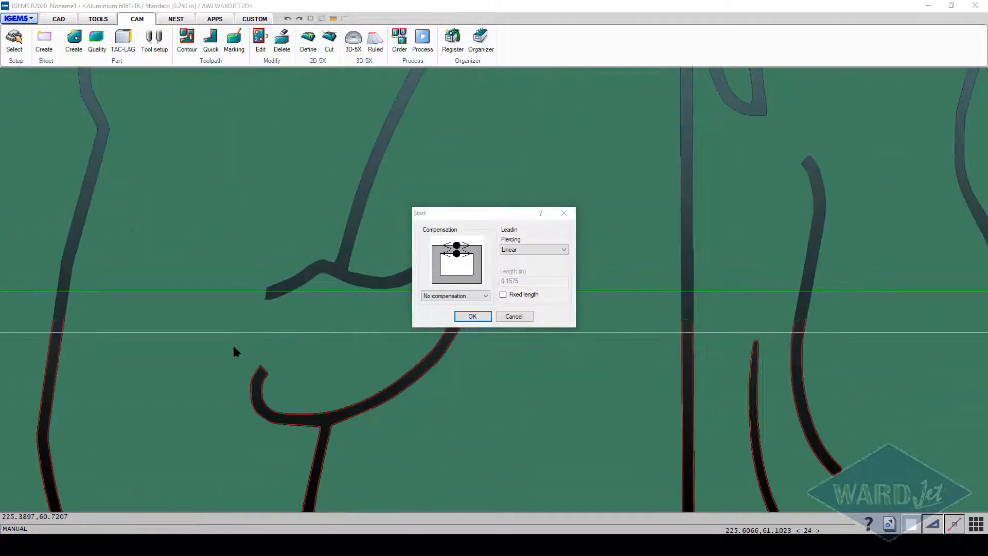
pyautogui.scroll(2, 233, 344)
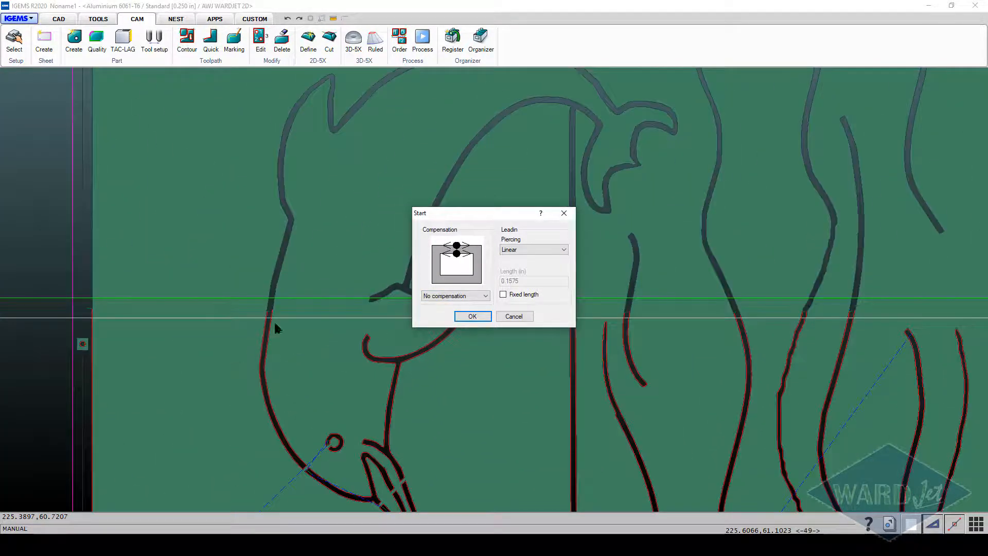
pyautogui.click(371, 304)
pyautogui.moveTo(468, 210); pyautogui.dragTo(651, 180)
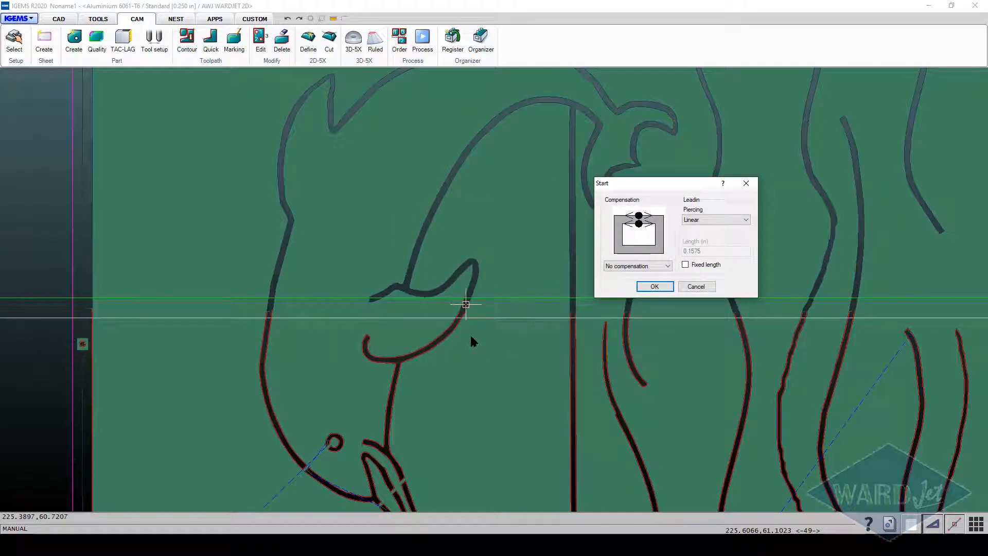
pyautogui.click(661, 266)
pyautogui.click(658, 278)
pyautogui.click(655, 287)
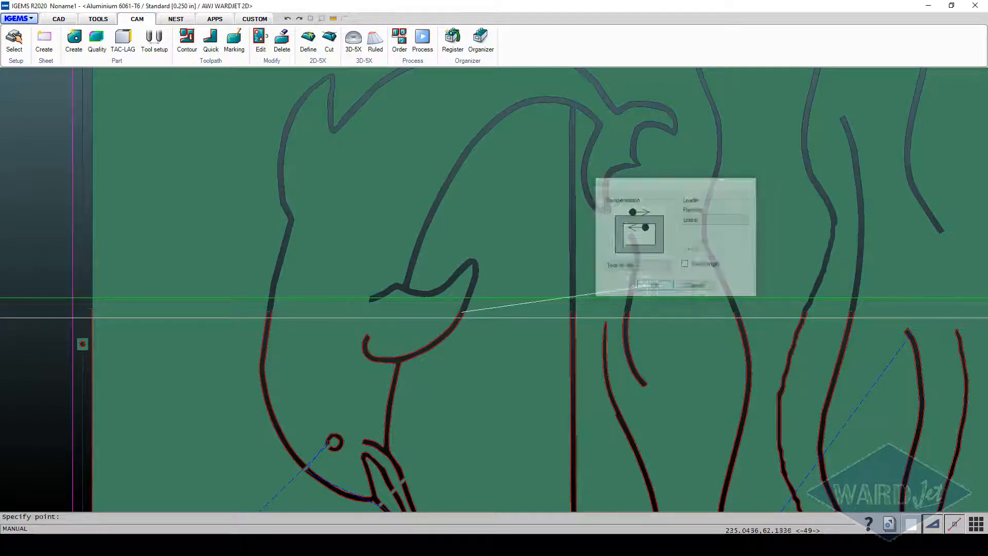
pyautogui.scroll(6, 458, 296)
pyautogui.scroll(3, 450, 285)
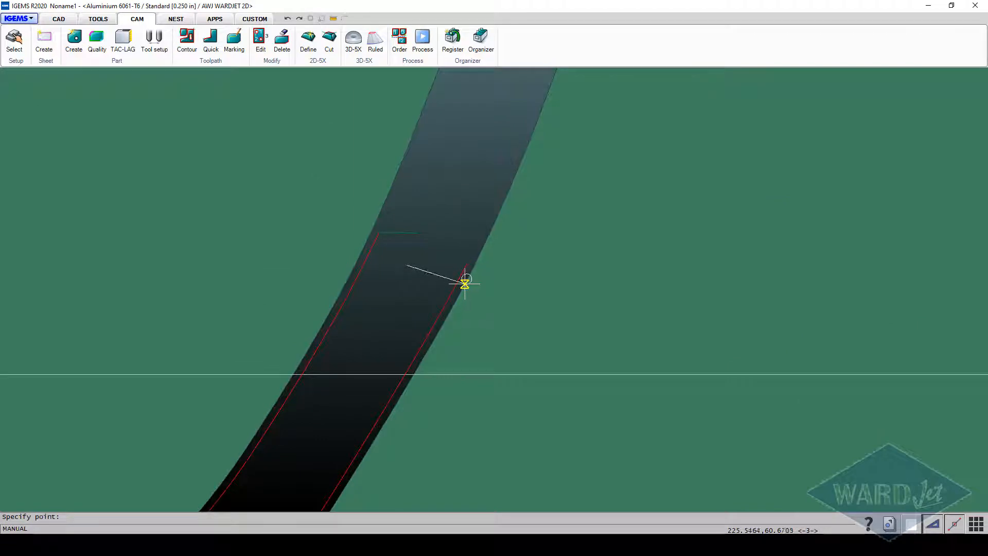
pyautogui.click(463, 286)
# Follow the dolphin's outer contour through the upper area to the outer left edge of its head slot and finish the toolpath
pyautogui.click(498, 274)
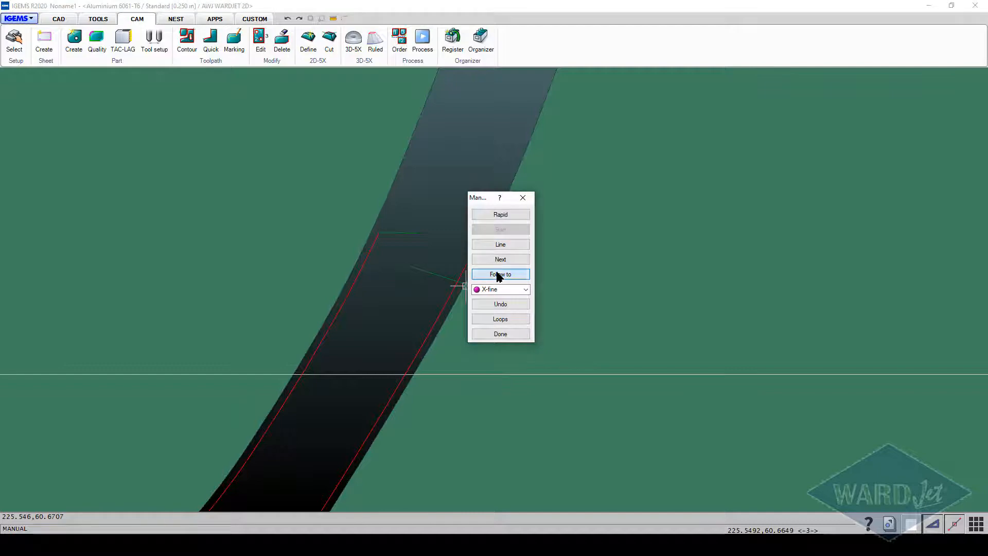
pyautogui.scroll(-5, 497, 276)
pyautogui.scroll(-6, 497, 276)
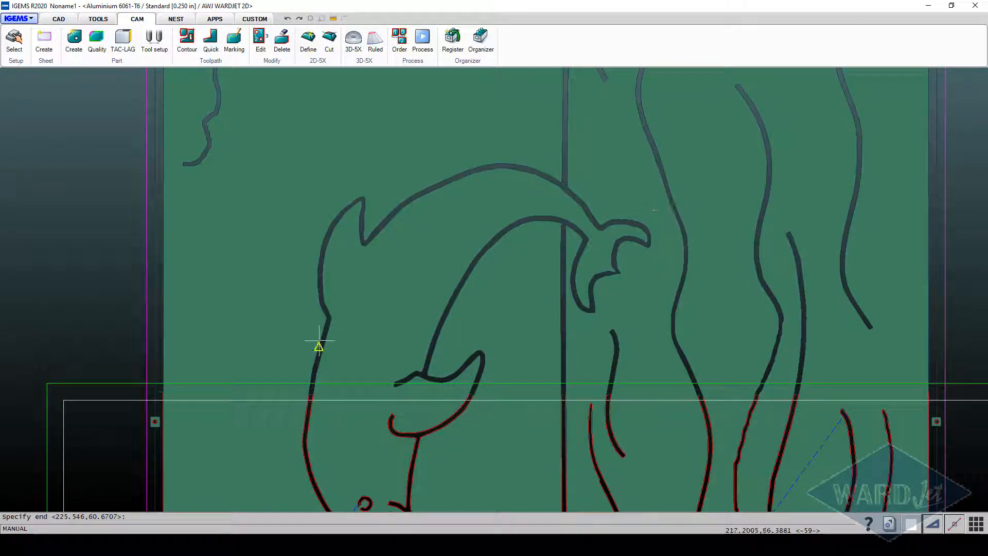
pyautogui.scroll(5, 303, 402)
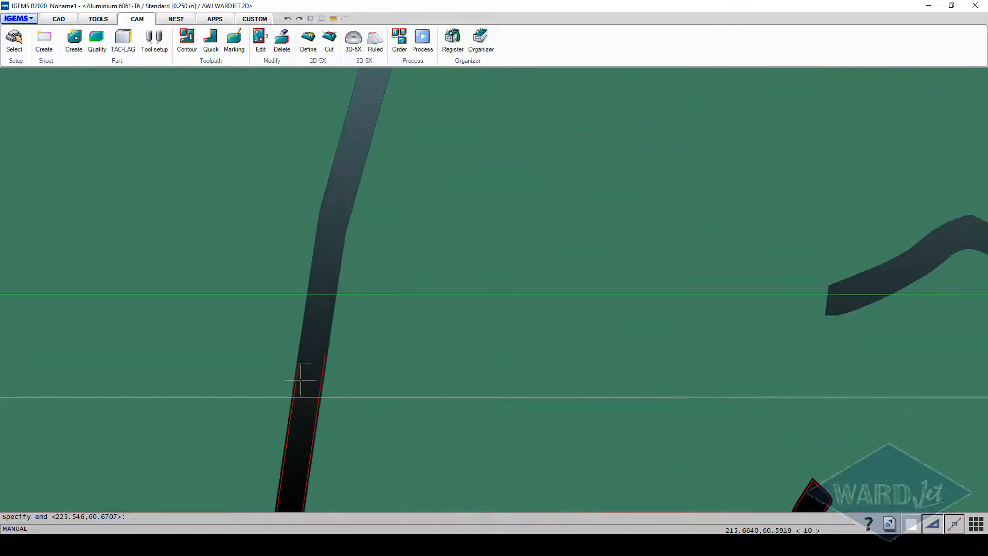
pyautogui.scroll(-1, 298, 380)
pyautogui.scroll(4, 296, 373)
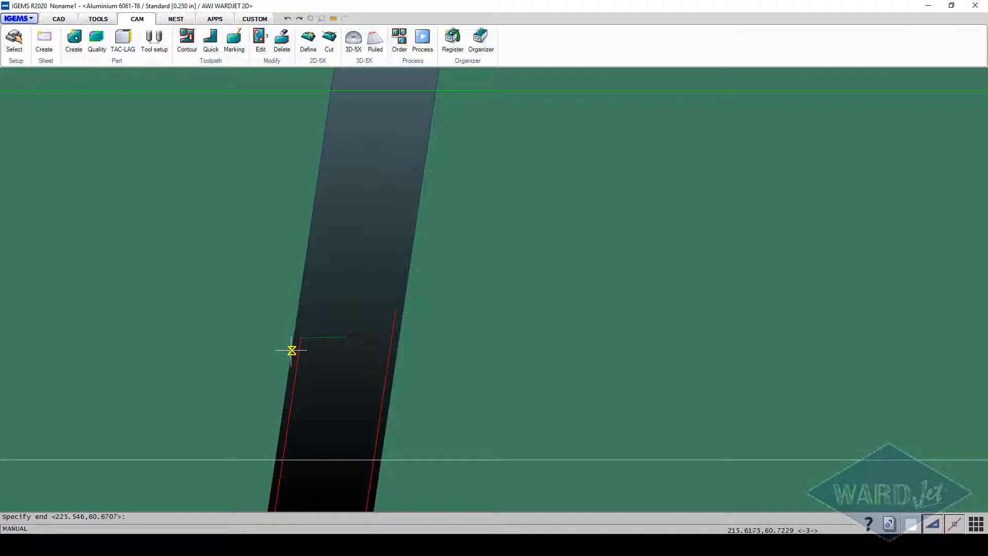
pyautogui.scroll(2, 292, 351)
pyautogui.click(297, 347)
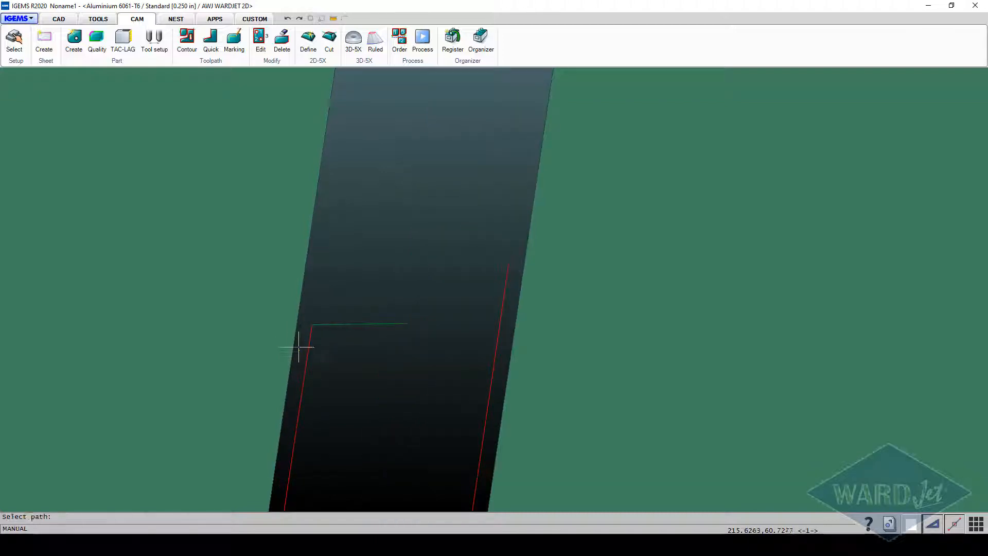
pyautogui.scroll(-8, 309, 355)
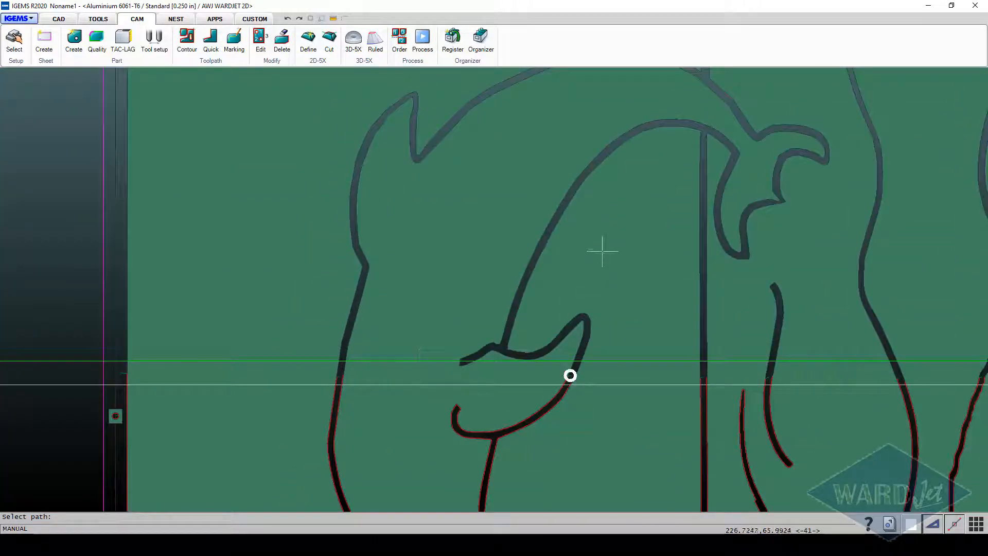
pyautogui.click(602, 251)
pyautogui.moveTo(602, 250); pyautogui.dragTo(594, 263, button='middle')
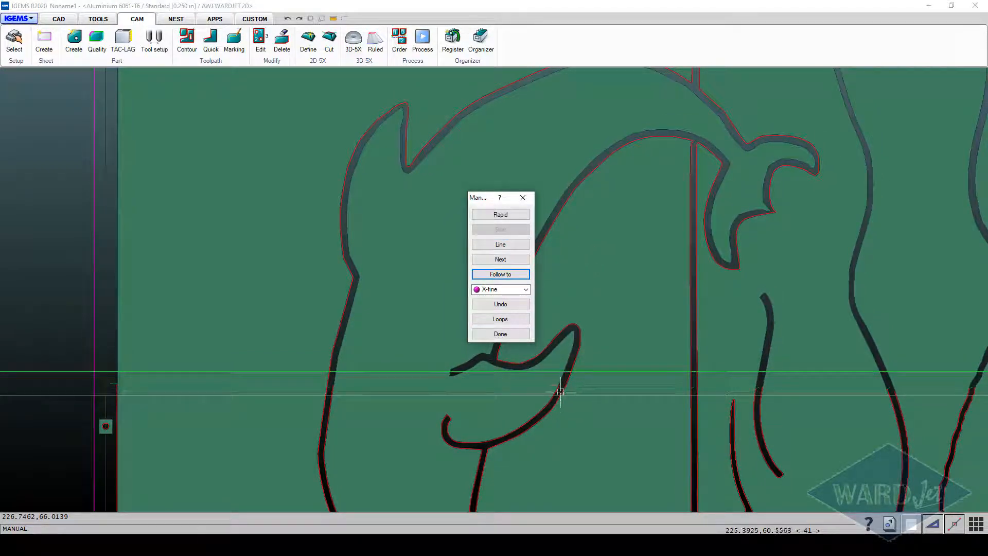
pyautogui.click(501, 334)
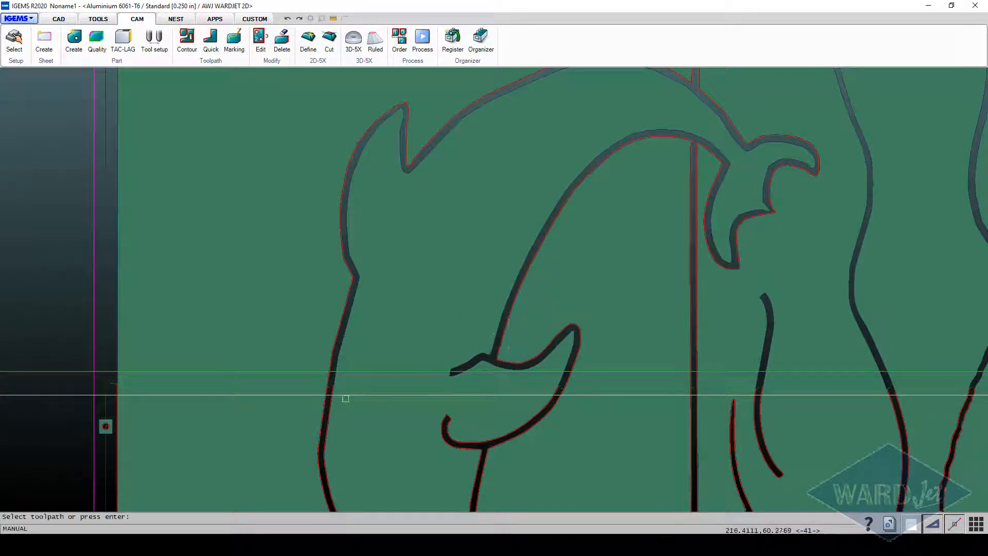
# Begin another manual toolpath inside the dolphin's head slot at the zone boundary, leading in to the slot's inner right edge
pyautogui.scroll(5, 345, 397)
pyautogui.press('Return')
pyautogui.scroll(9, 310, 378)
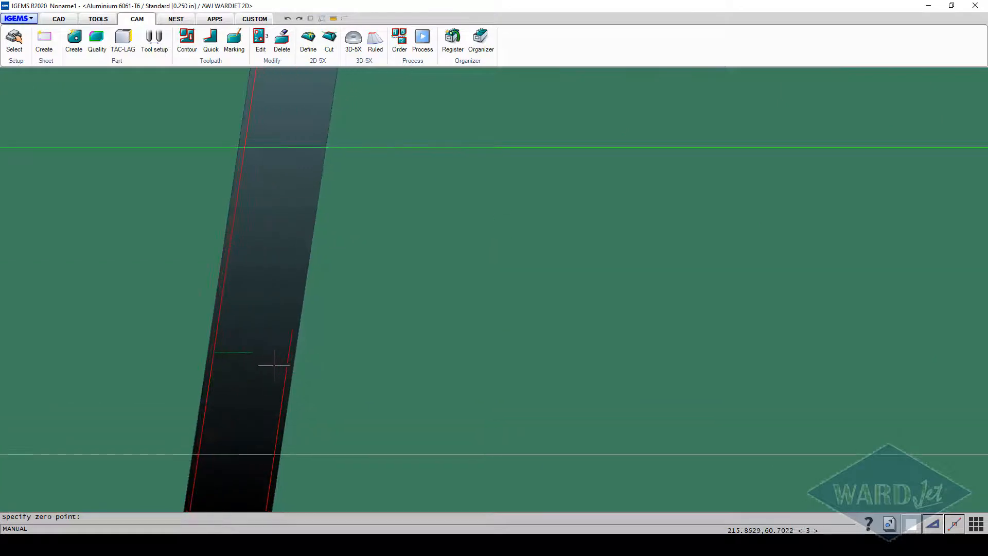
pyautogui.click(250, 362)
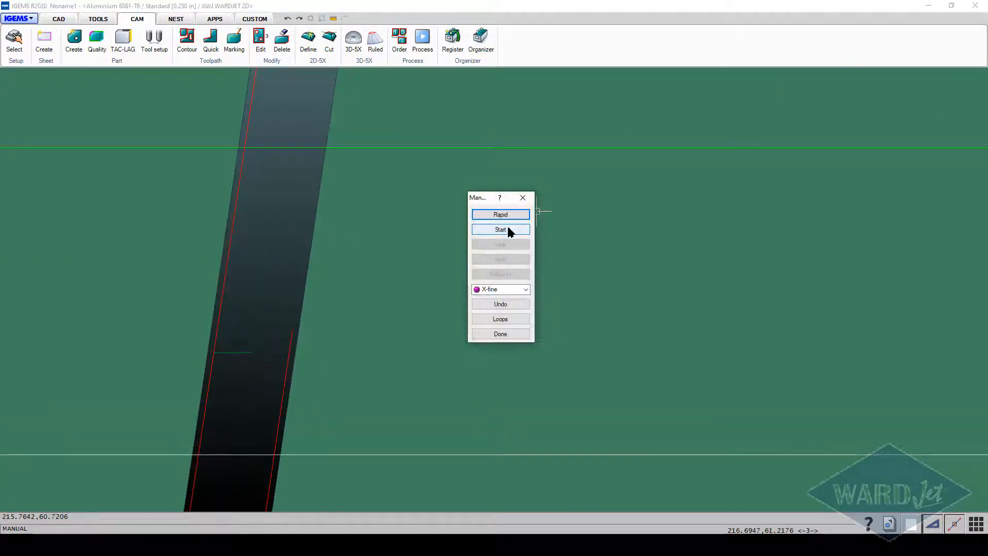
pyautogui.click(507, 226)
pyautogui.click(473, 316)
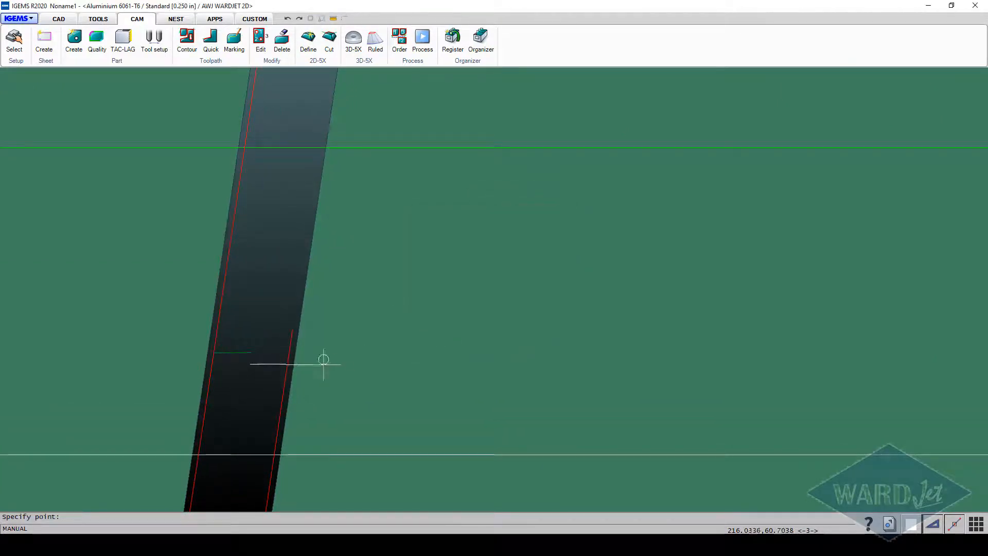
pyautogui.scroll(4, 323, 360)
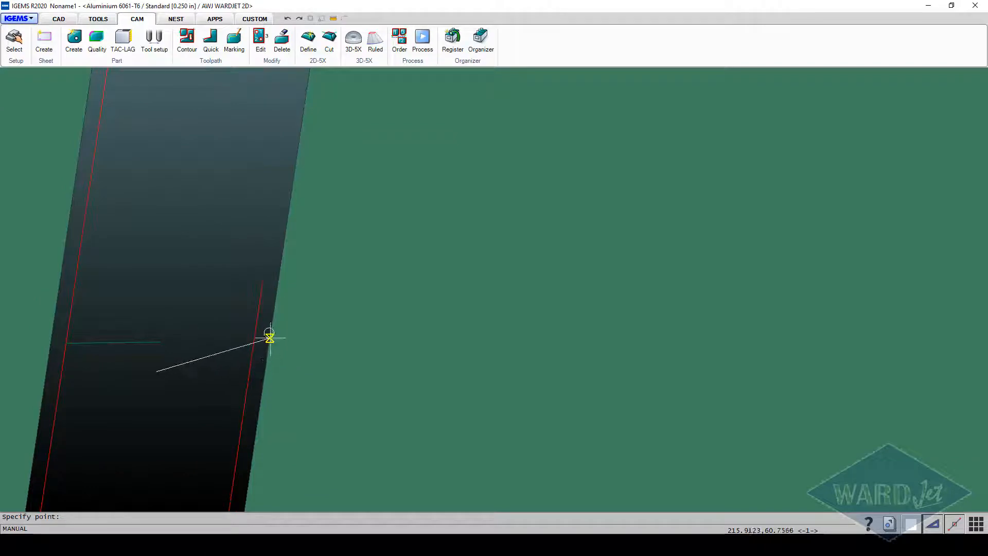
pyautogui.click(269, 343)
# Follow the dolphin's inner contour through the upper area to the inner left edge of the fin slot and finish the toolpath
pyautogui.click(505, 275)
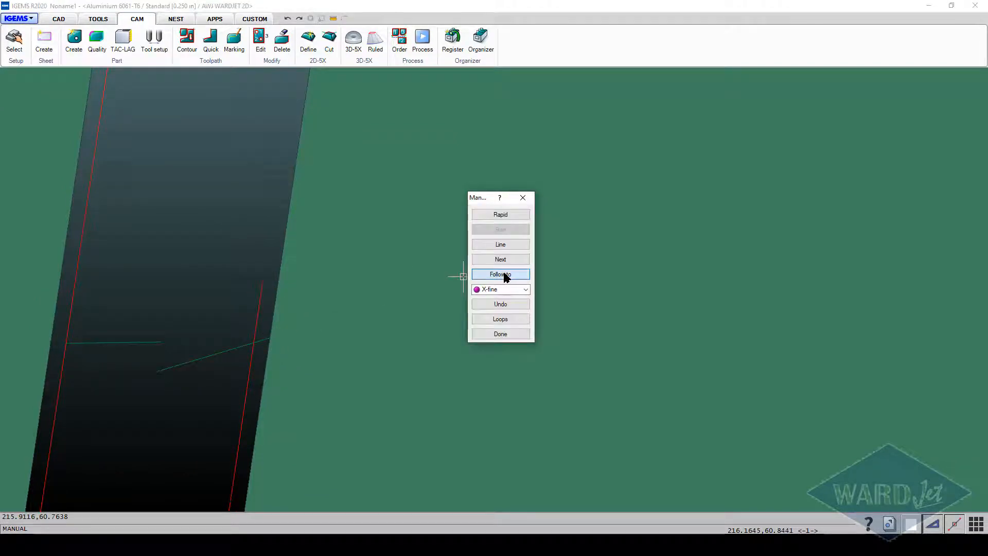
pyautogui.scroll(-14, 500, 289)
pyautogui.scroll(-4, 525, 322)
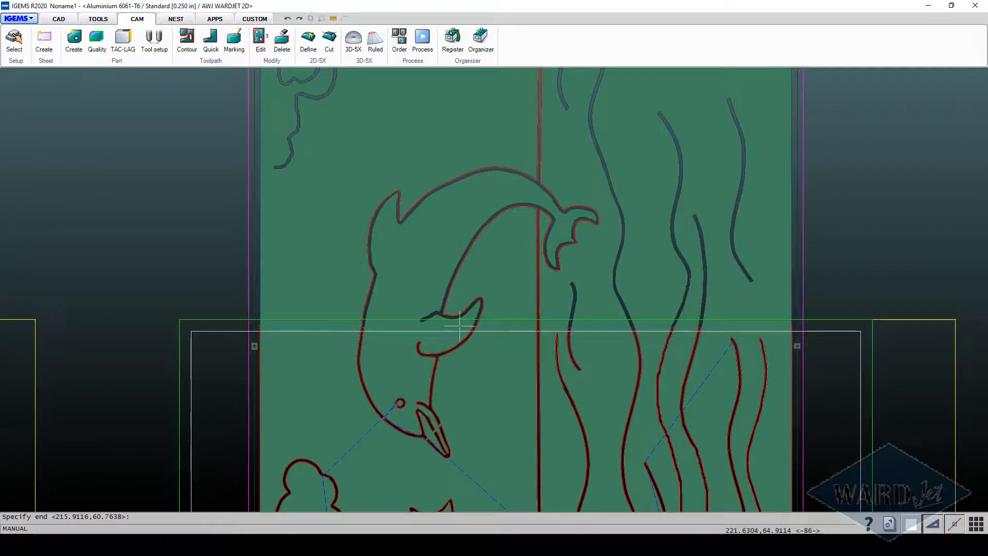
pyautogui.scroll(10, 477, 326)
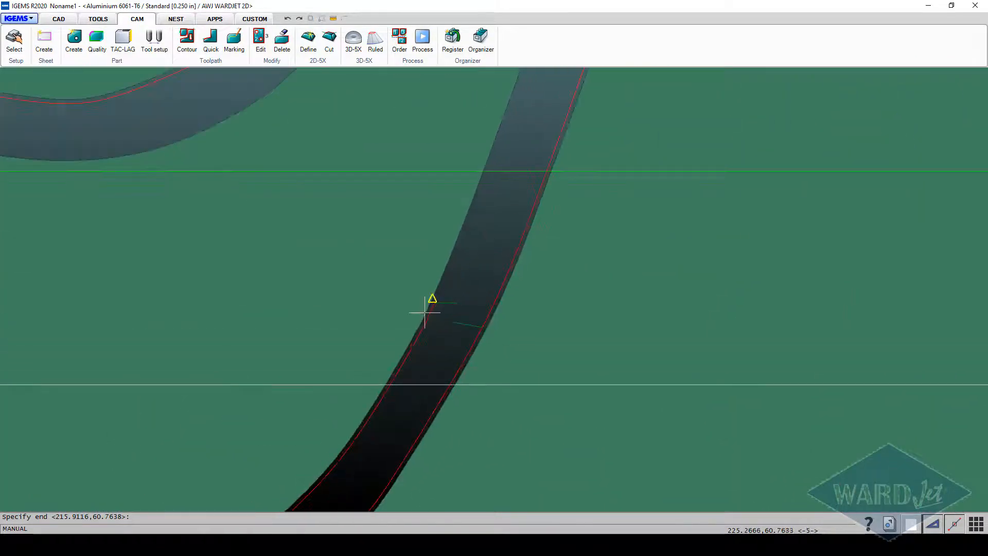
pyautogui.scroll(3, 424, 312)
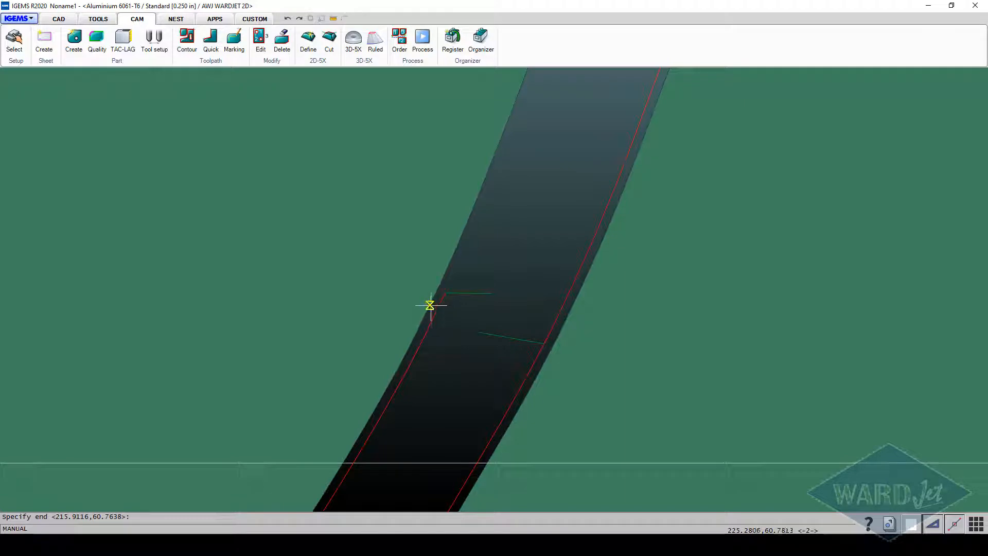
pyautogui.click(430, 305)
pyautogui.scroll(-10, 419, 304)
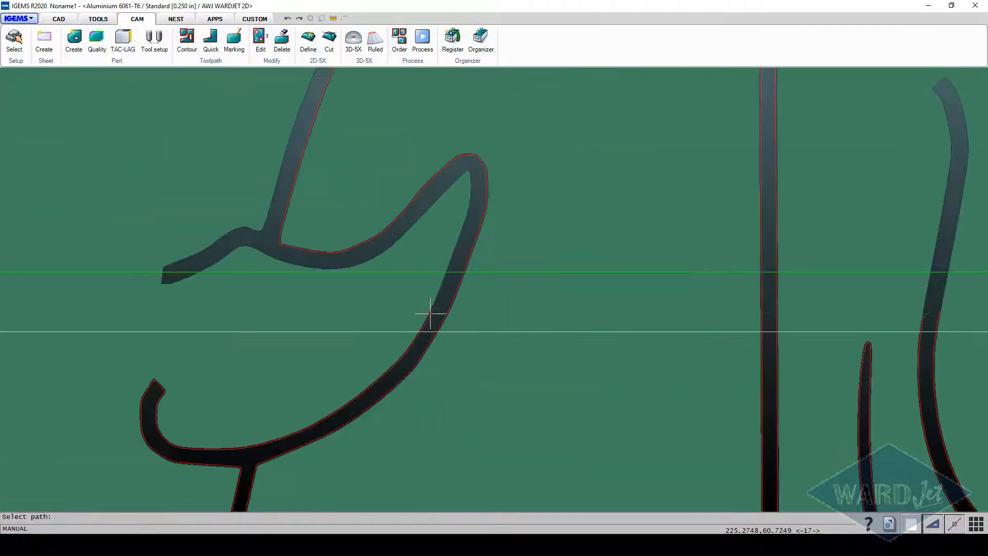
pyautogui.click(339, 189)
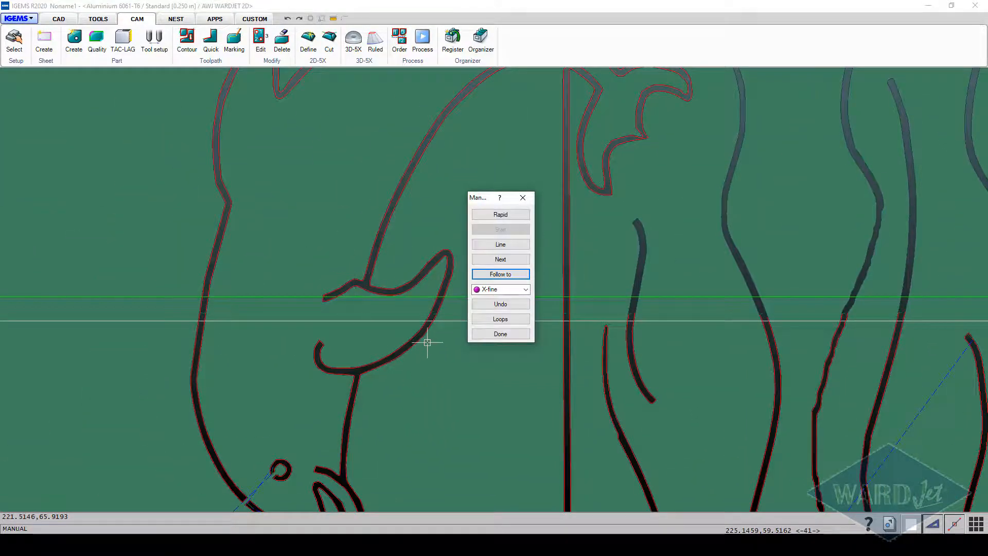
pyautogui.scroll(-5, 402, 347)
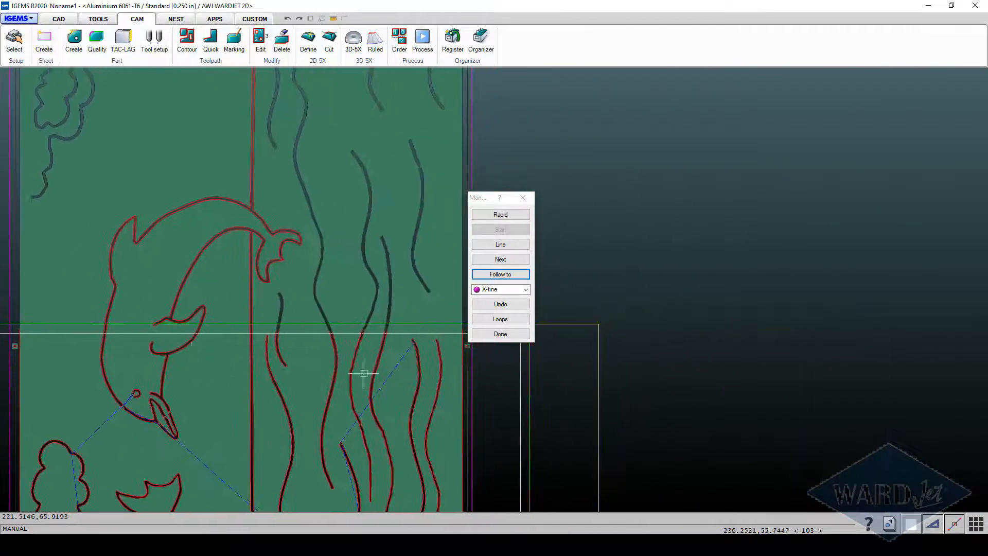
pyautogui.click(500, 333)
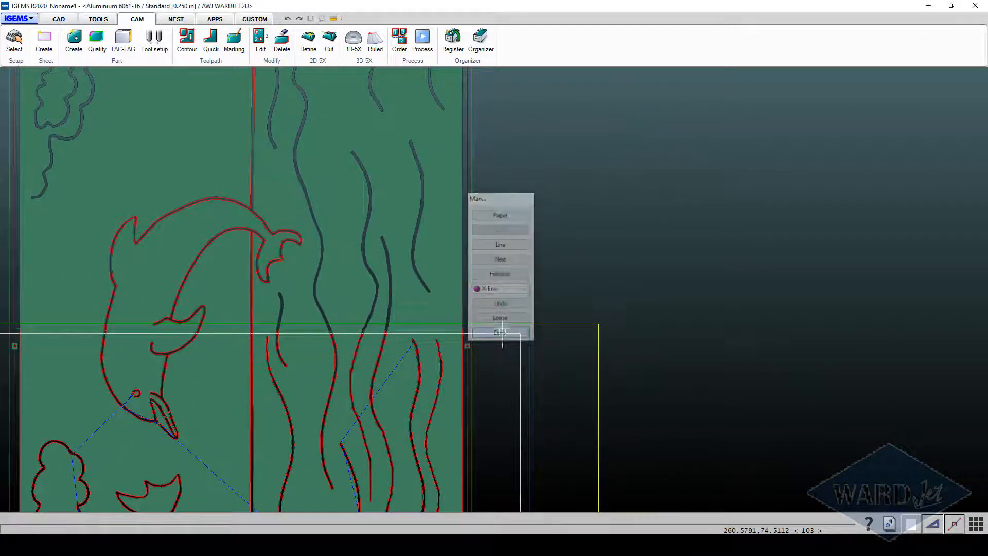
# Begin a manual toolpath inside the short seaweed slot at the zone boundary with tool-on-left compensation and linear piercing, leading in to its right edge
pyautogui.scroll(5, 275, 335)
pyautogui.scroll(3, 274, 337)
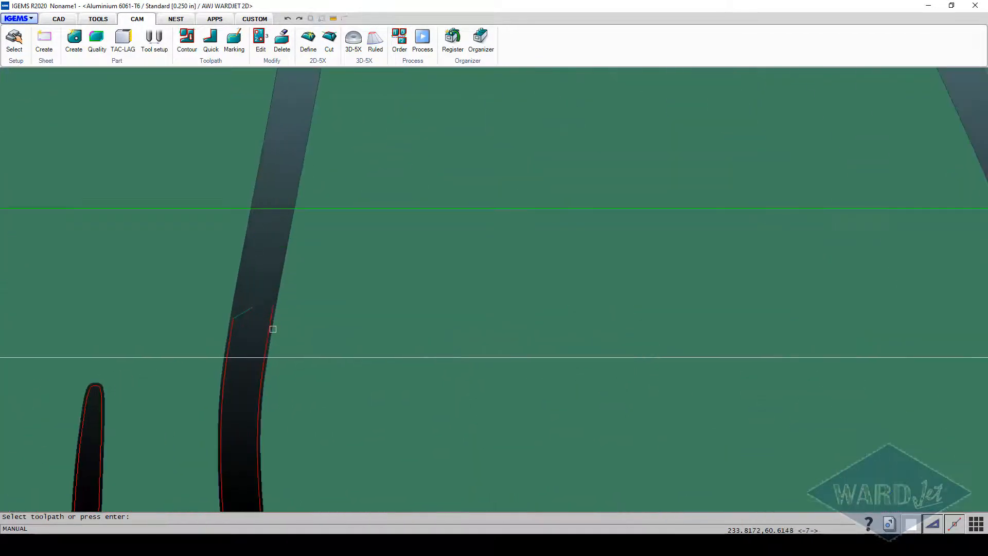
pyautogui.scroll(2, 274, 319)
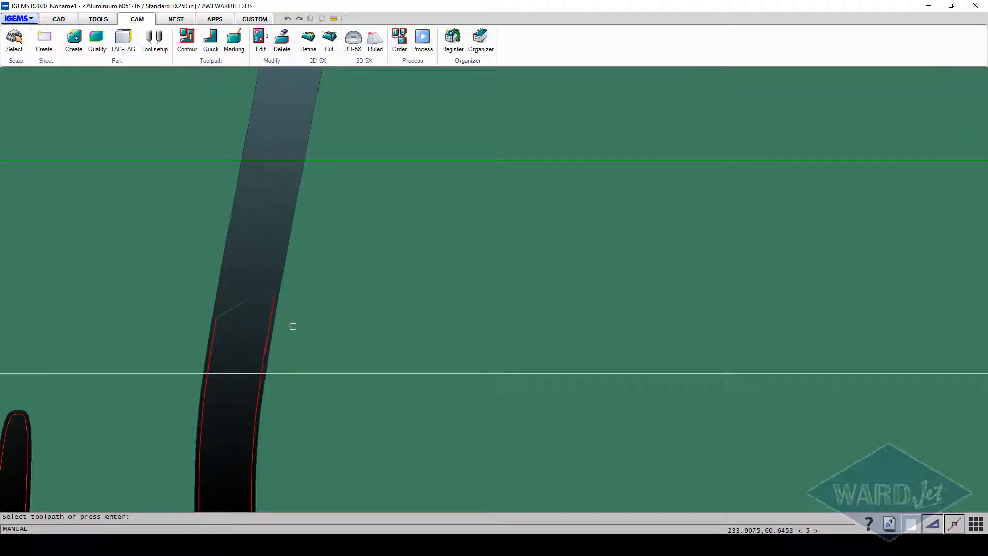
pyautogui.press('Return')
pyautogui.scroll(2, 244, 319)
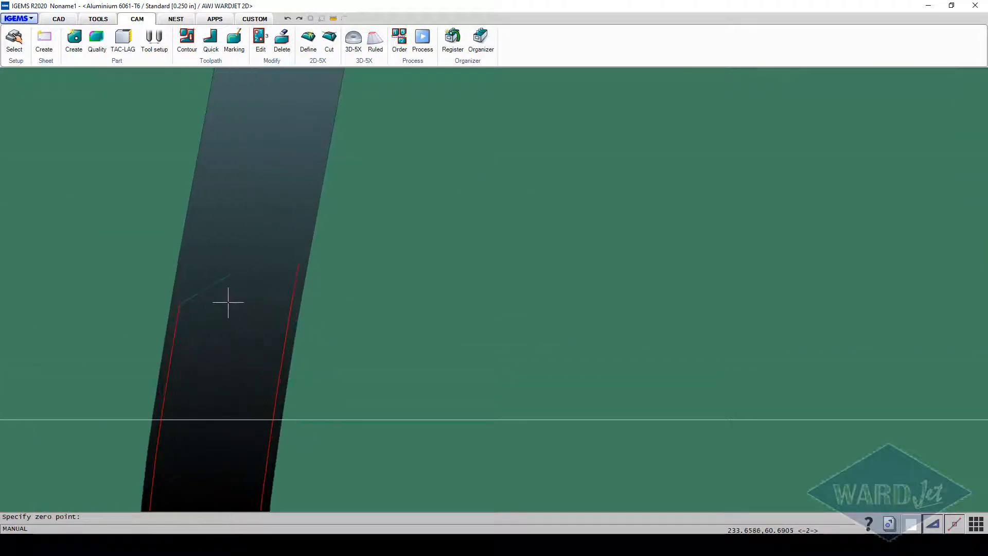
pyautogui.click(228, 303)
pyautogui.click(497, 229)
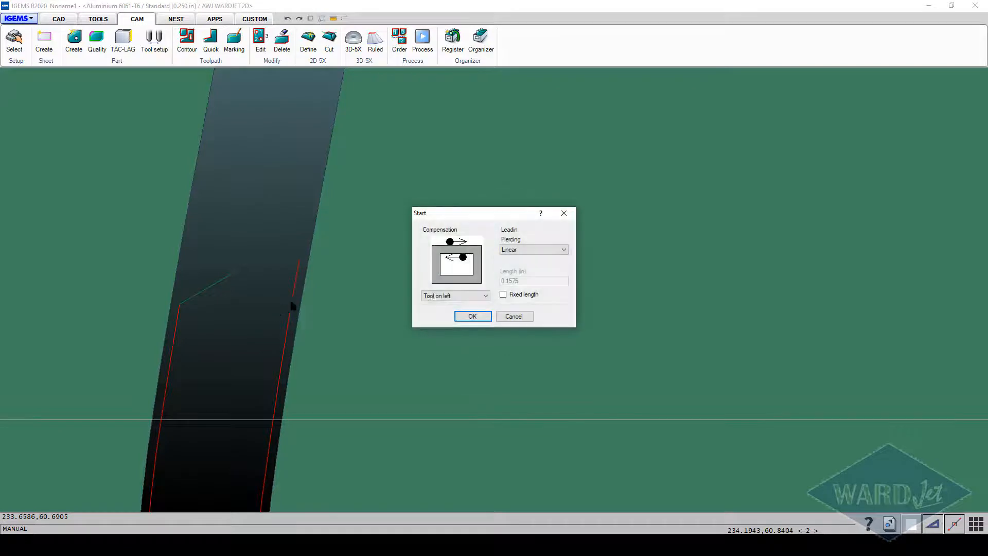
pyautogui.click(472, 316)
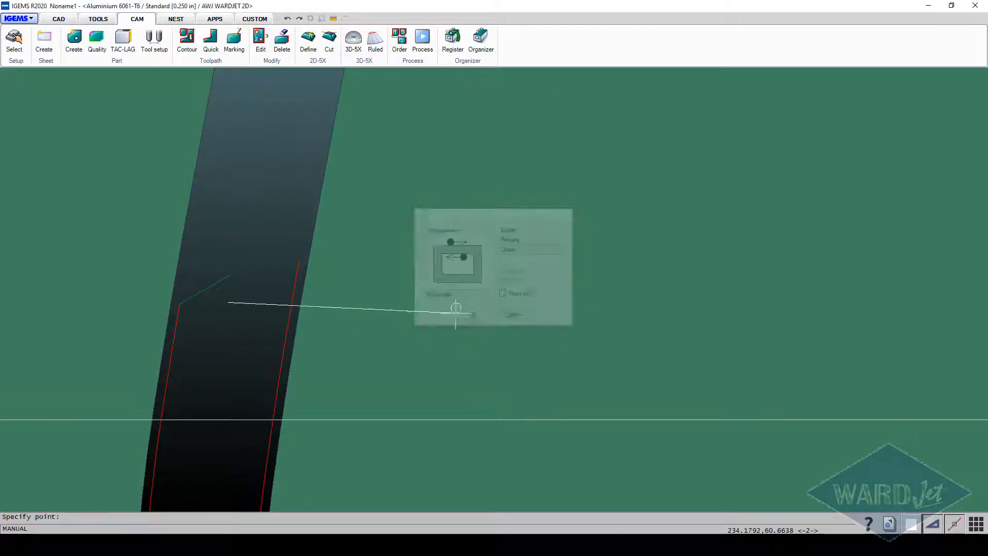
pyautogui.click(303, 291)
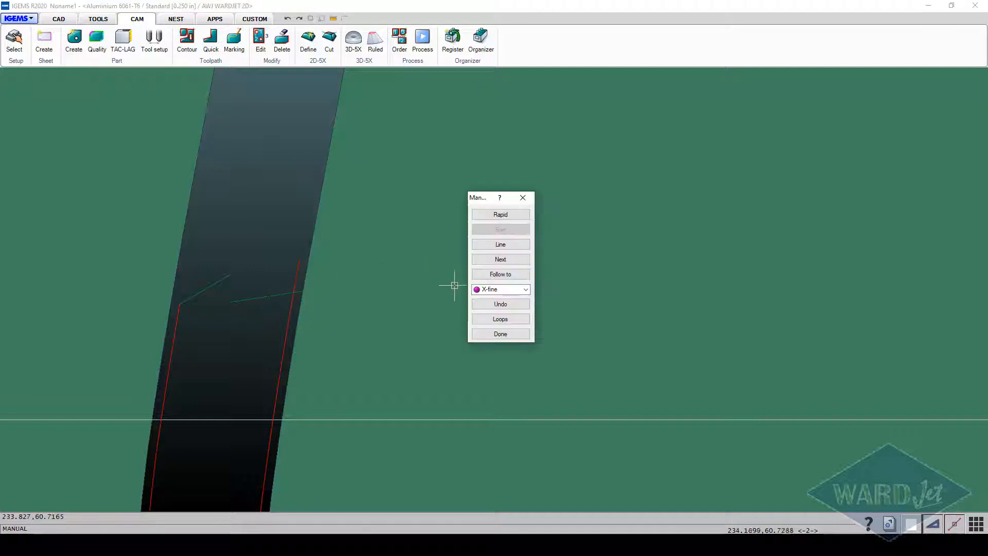
# Follow the short seaweed slot's contour up around its upper end to its left edge at the boundary and finish the toolpath
pyautogui.click(497, 275)
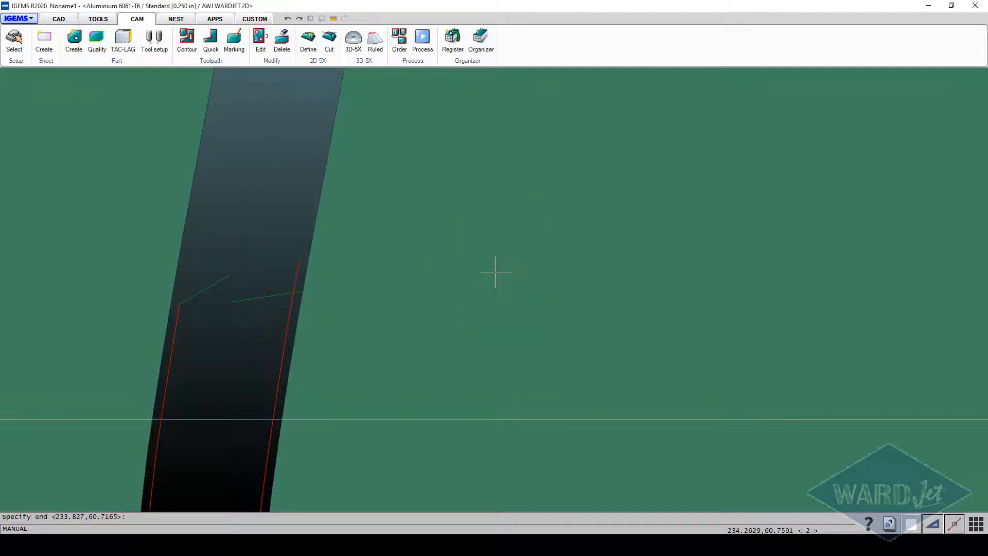
pyautogui.click(168, 314)
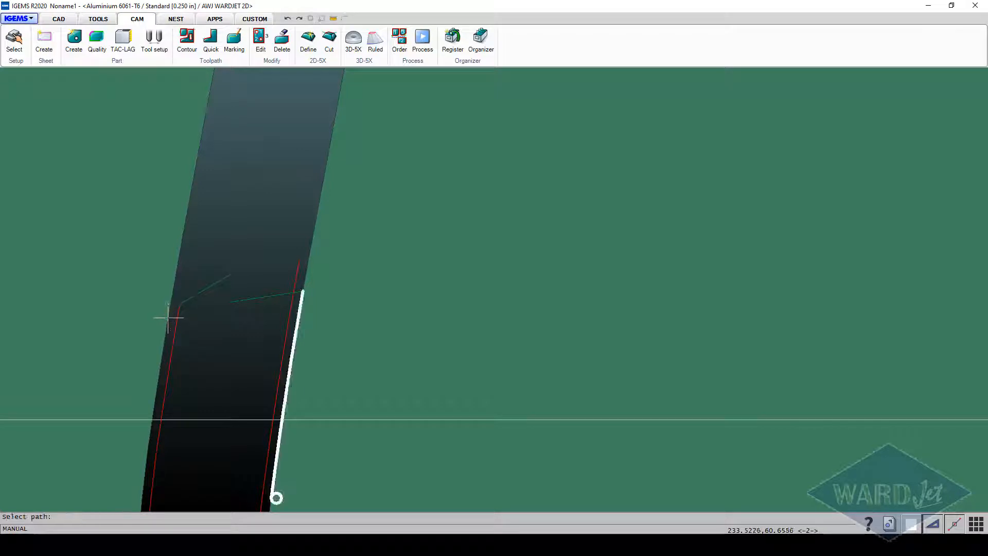
pyautogui.click(273, 189)
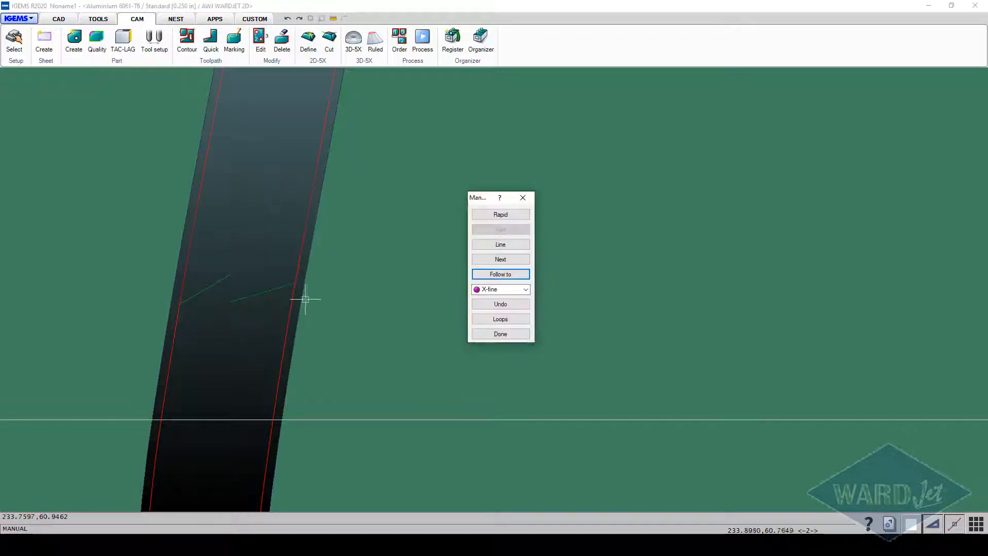
pyautogui.scroll(-2, 380, 311)
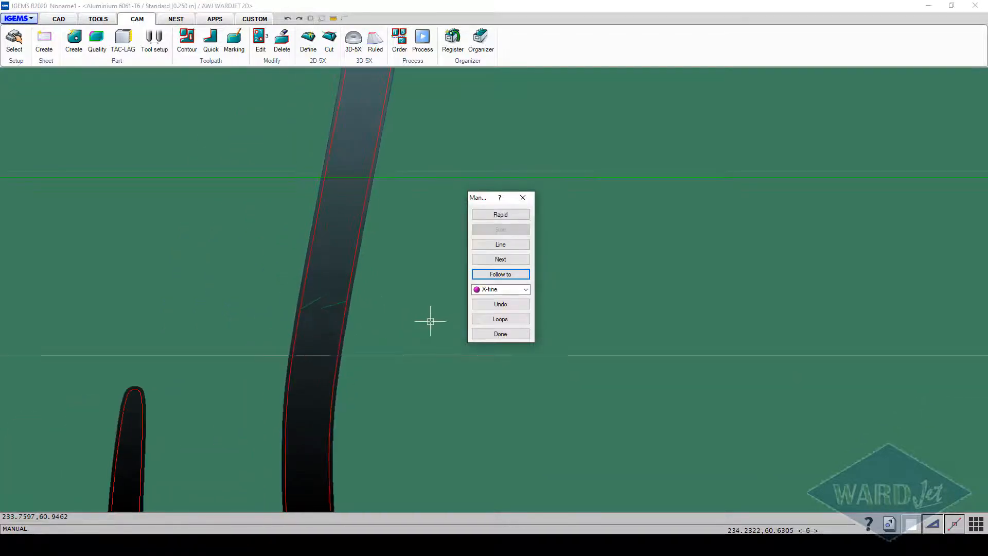
pyautogui.click(514, 332)
# Begin a manual toolpath inside the first long seaweed slot to the right of the short one, leading in to its right edge
pyautogui.scroll(-6, 515, 332)
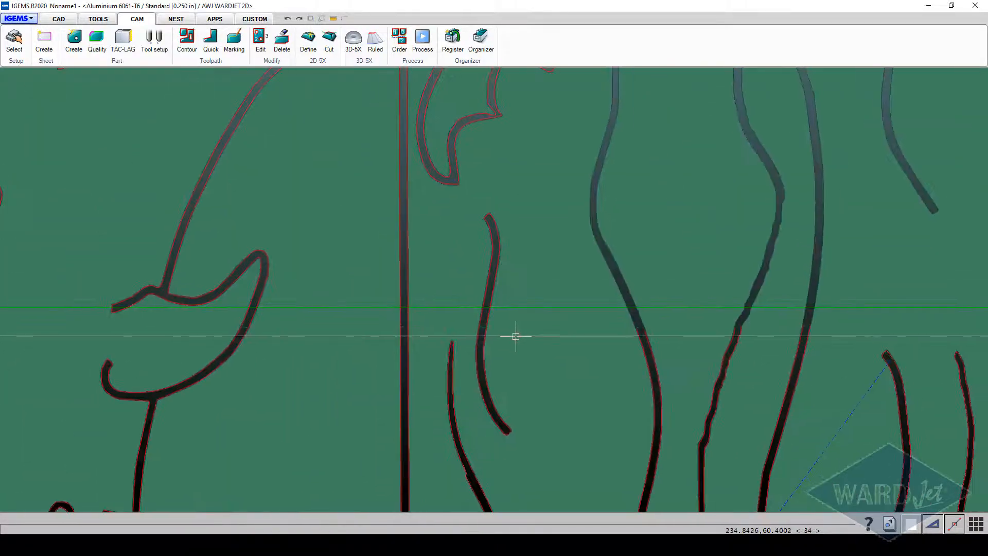
pyautogui.moveTo(515, 335); pyautogui.dragTo(77, 382, button='middle')
pyautogui.click(227, 52)
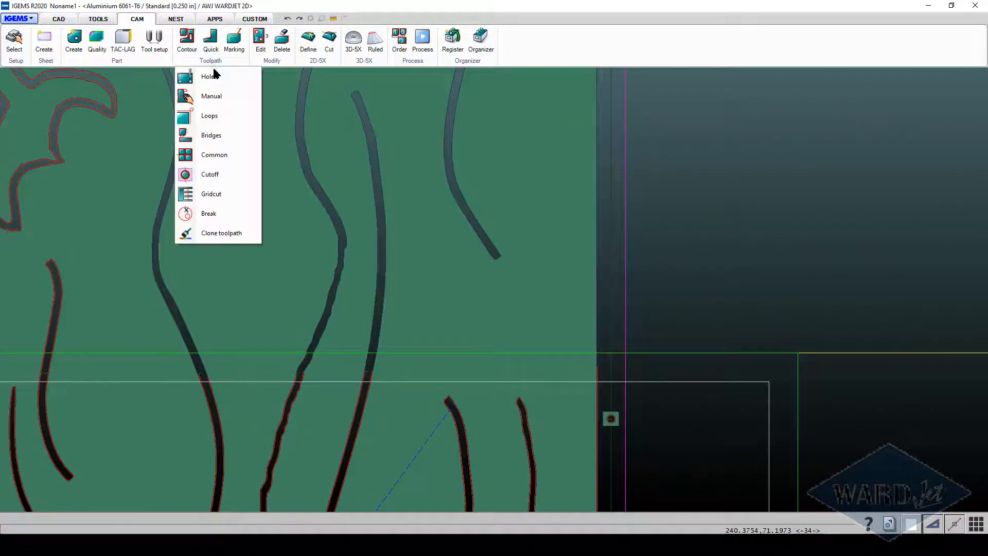
pyautogui.click(216, 96)
pyautogui.scroll(5, 181, 372)
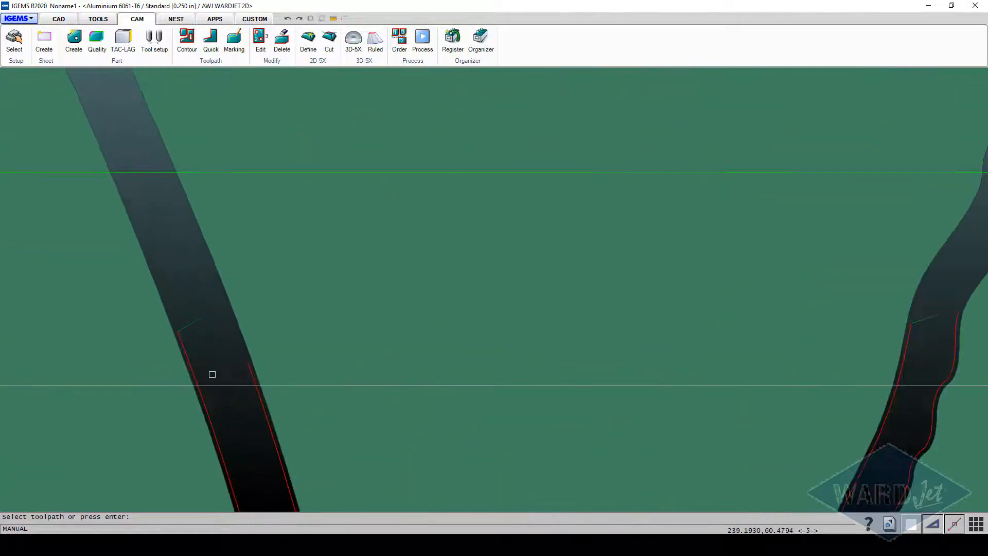
pyautogui.click(231, 368)
pyautogui.click(225, 371)
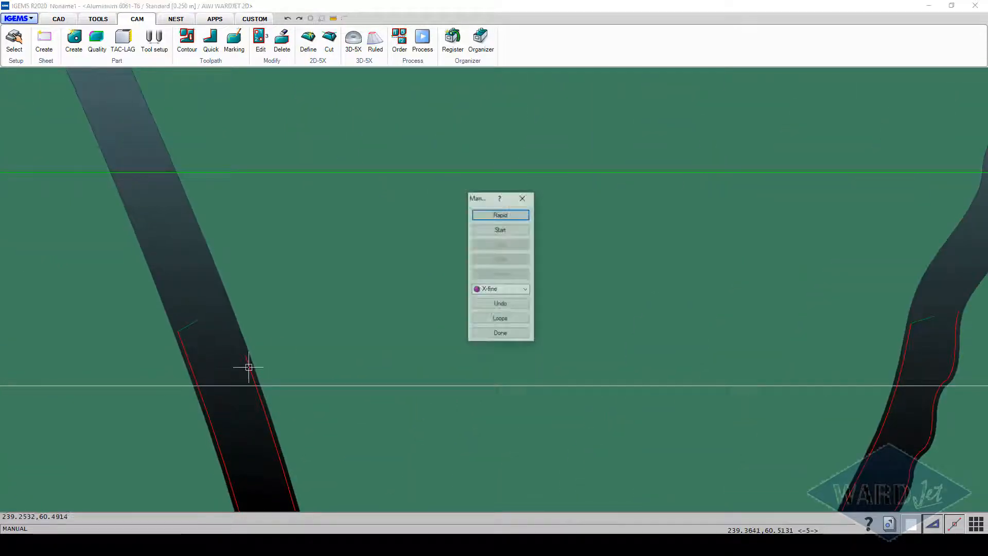
pyautogui.click(486, 229)
pyautogui.click(464, 316)
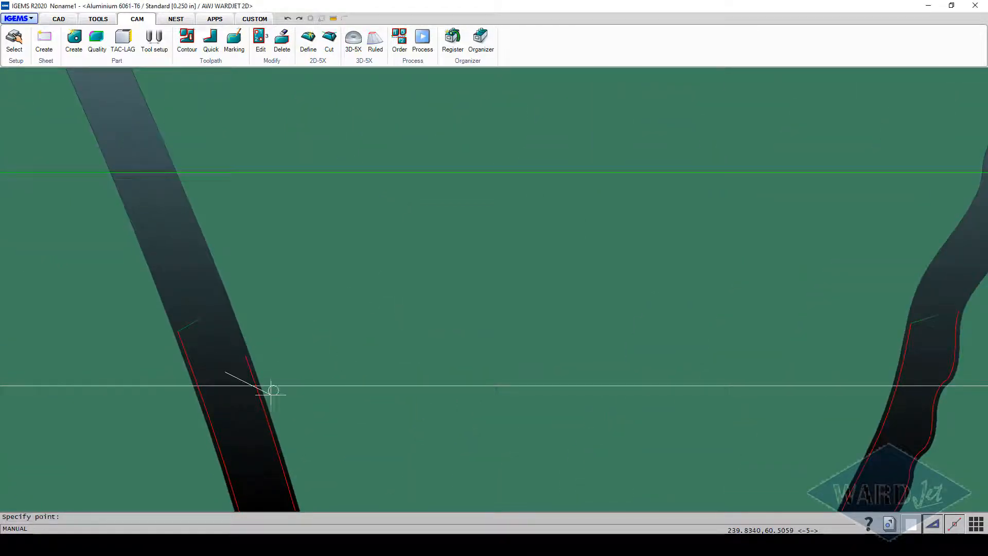
pyautogui.scroll(2, 258, 376)
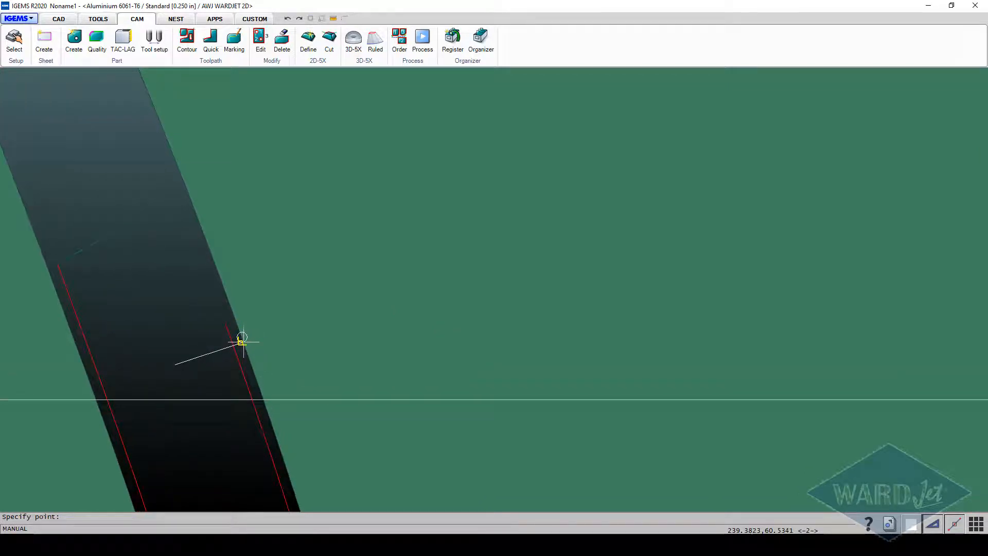
pyautogui.click(243, 341)
# Follow the first long seaweed slot's contour through the upper area to its left edge and finish the toolpath
pyautogui.click(500, 273)
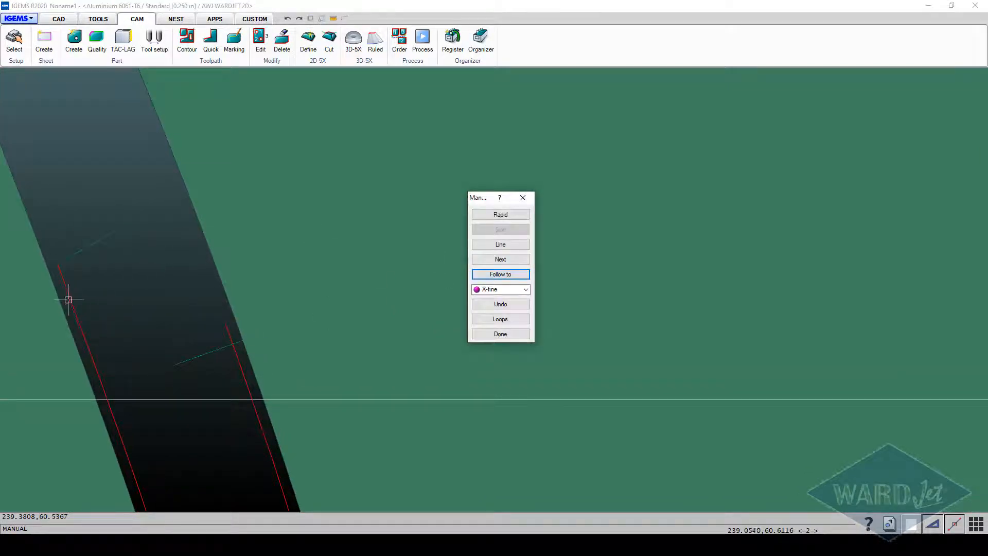
pyautogui.click(480, 274)
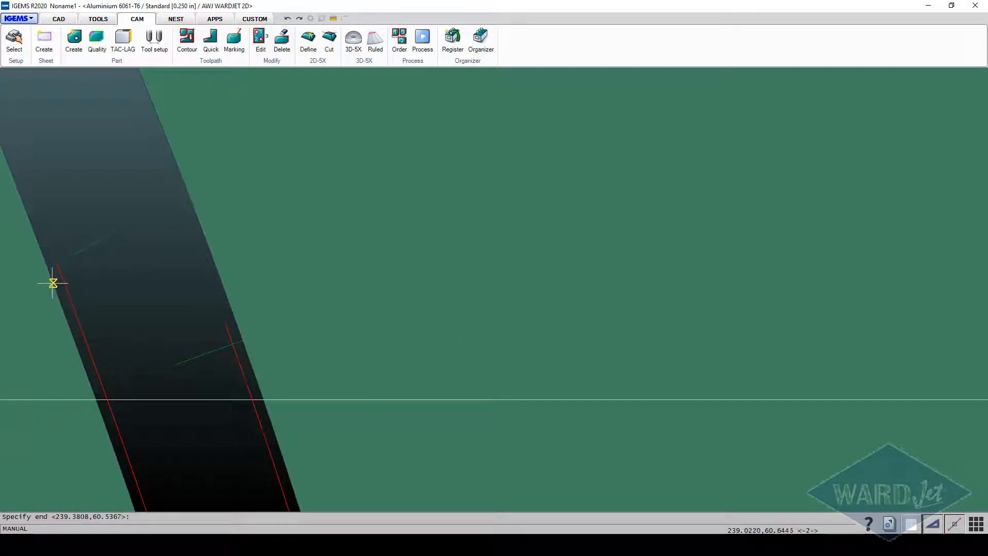
pyautogui.click(54, 286)
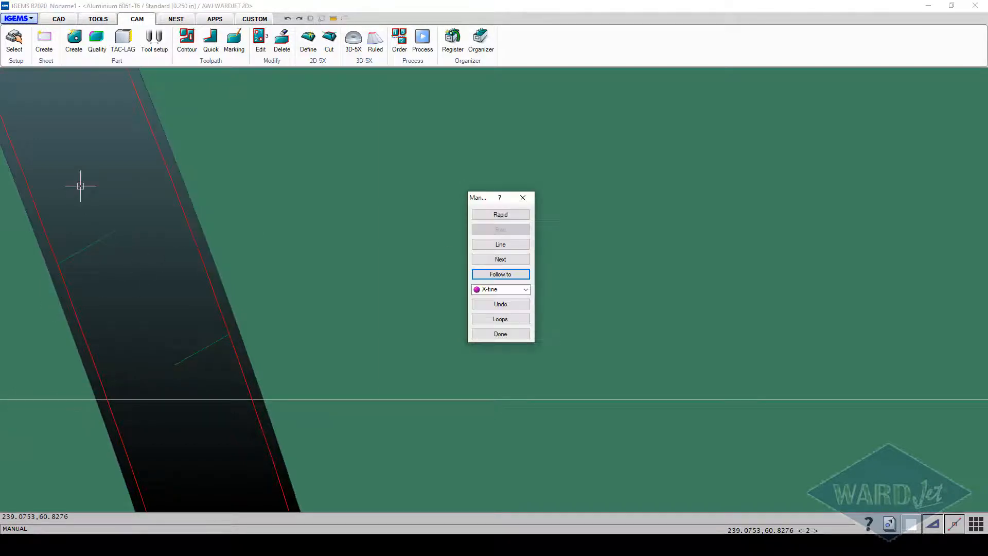
pyautogui.click(507, 334)
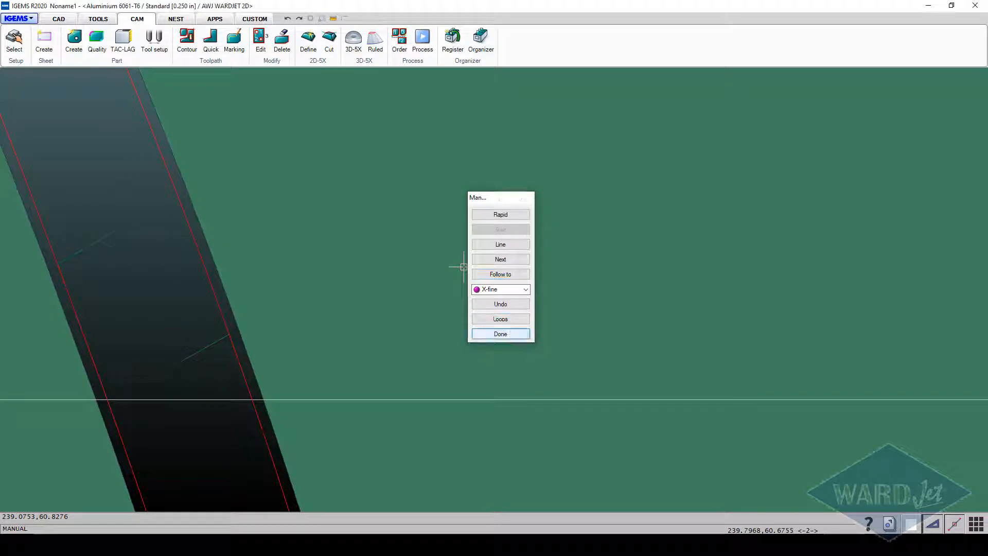
# Begin a manual toolpath inside the rough-edged seaweed slot at the zone boundary, leading in to its right edge
pyautogui.scroll(-5, 505, 326)
pyautogui.moveTo(543, 322)
pyautogui.mouseDown(button='middle')
pyautogui.moveTo(232, 357)
pyautogui.moveTo(32, 358)
pyautogui.mouseUp(button='middle')
pyautogui.scroll(6, 132, 376)
pyautogui.rightClick(161, 353)
pyautogui.scroll(1, 174, 315)
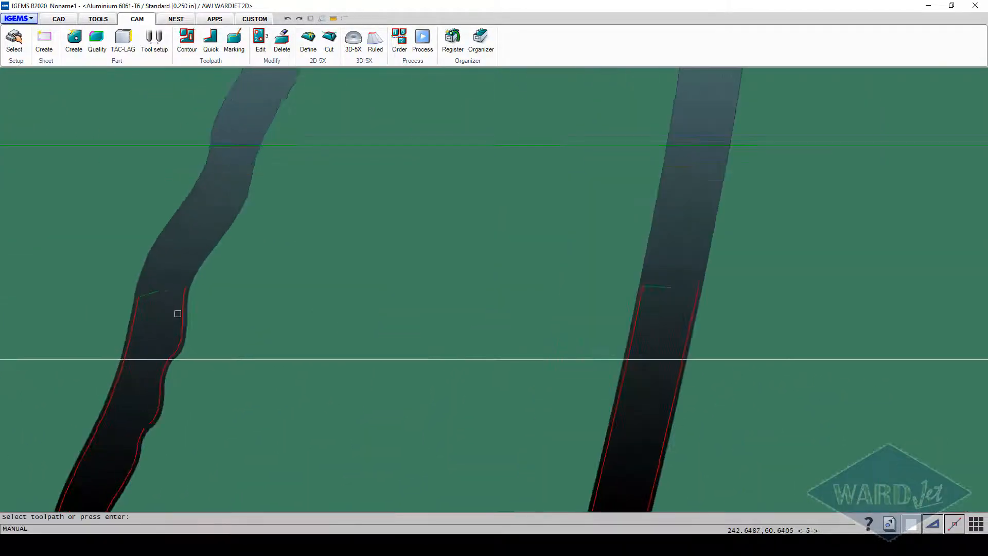
pyautogui.rightClick(162, 312)
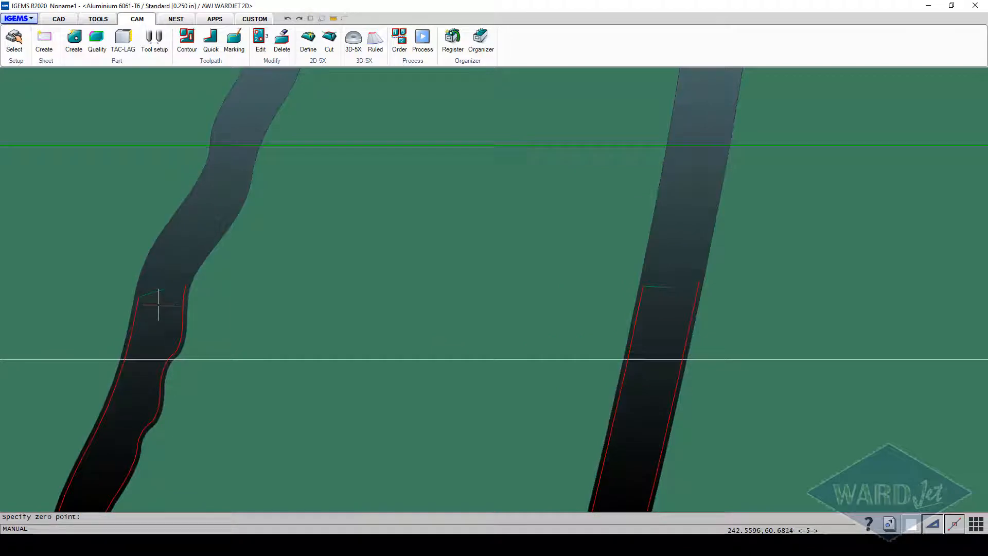
pyautogui.click(161, 301)
pyautogui.click(519, 228)
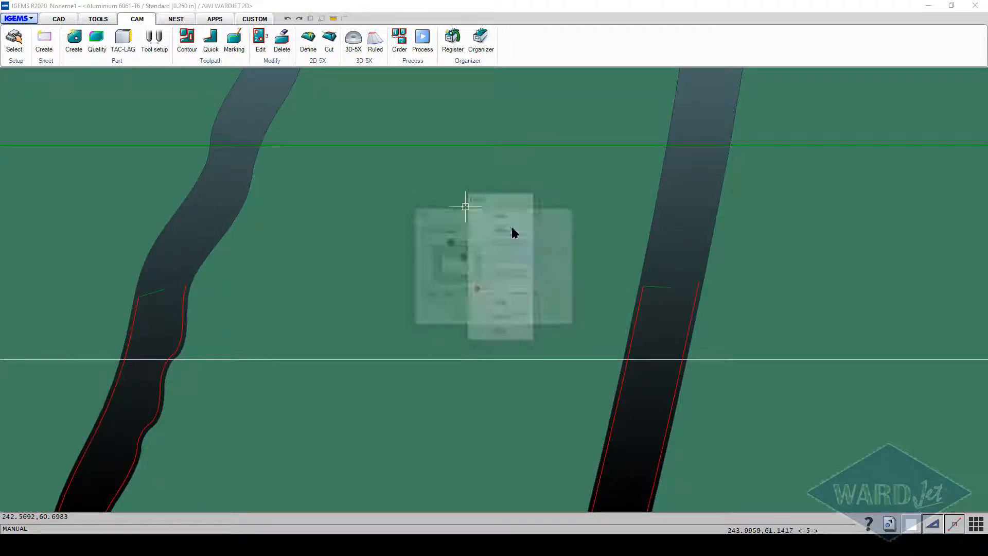
pyautogui.press('Return')
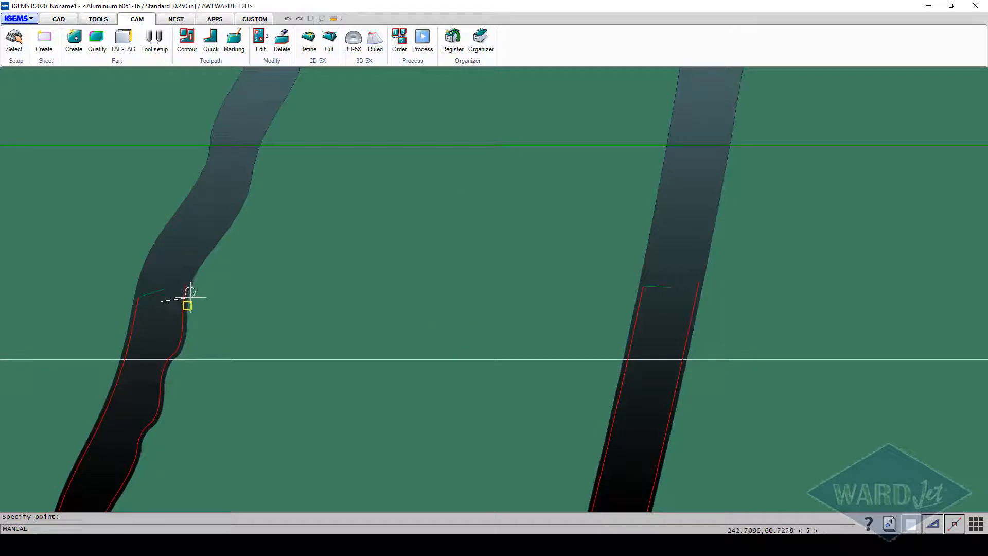
pyautogui.scroll(2, 187, 298)
pyautogui.click(185, 300)
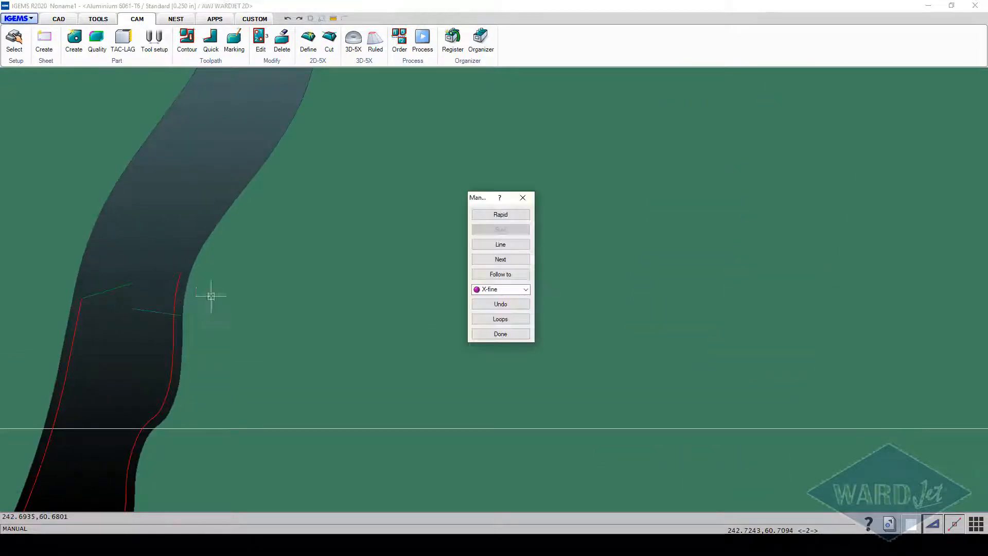
# Follow the rough-edged seaweed slot's contour through the upper area to its left edge and finish the toolpath
pyautogui.click(500, 273)
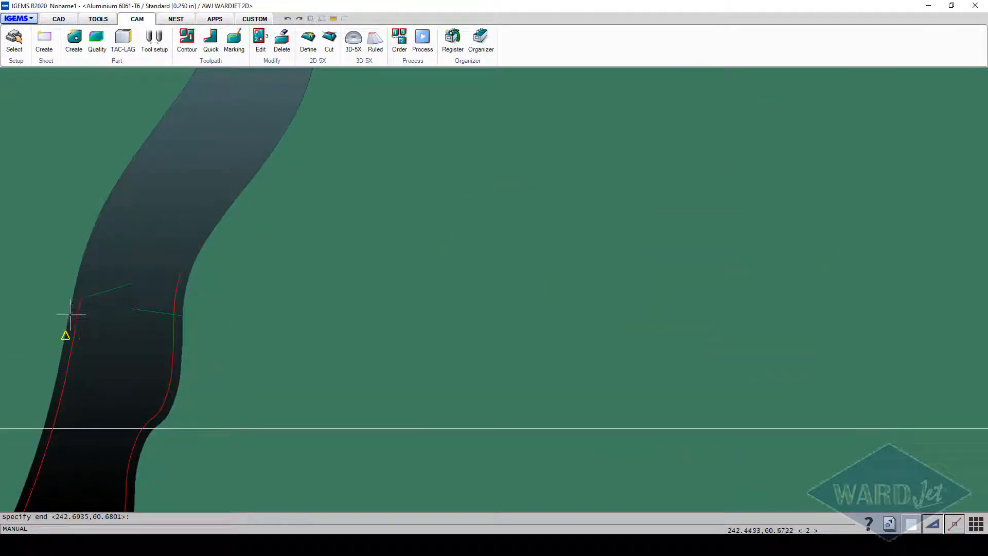
pyautogui.click(188, 316)
pyautogui.click(203, 236)
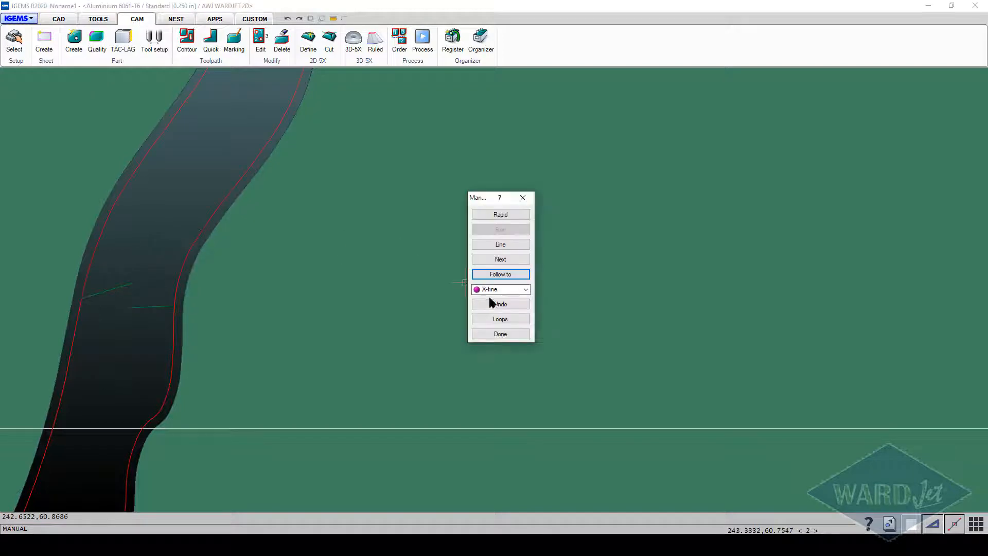
pyautogui.click(501, 334)
# Begin a manual toolpath inside the smooth seaweed slot to the right of the rough-edged one, leading in to its right edge
pyautogui.scroll(-2, 496, 329)
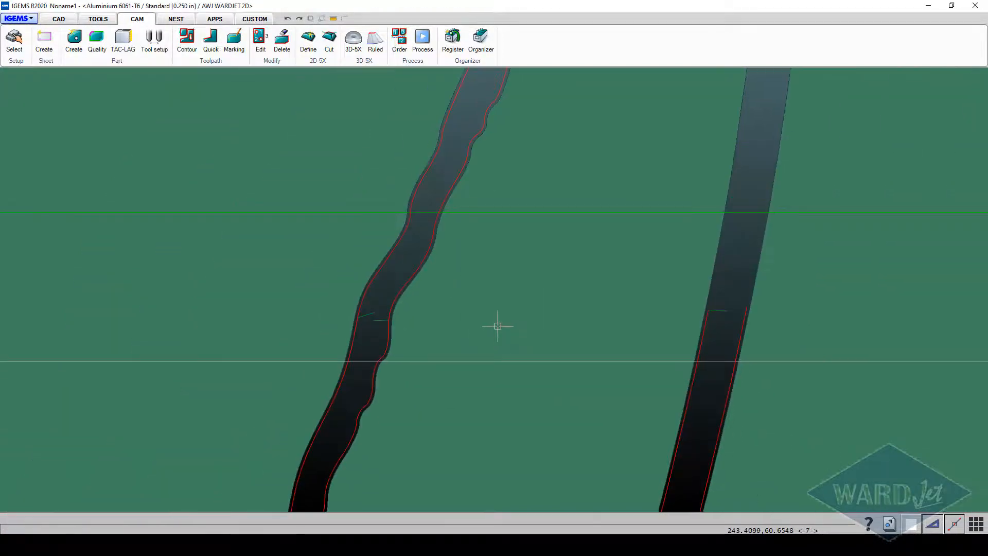
pyautogui.moveTo(498, 326); pyautogui.dragTo(224, 317, button='middle')
pyautogui.press('Return')
pyautogui.scroll(3, 506, 316)
pyautogui.click(395, 326)
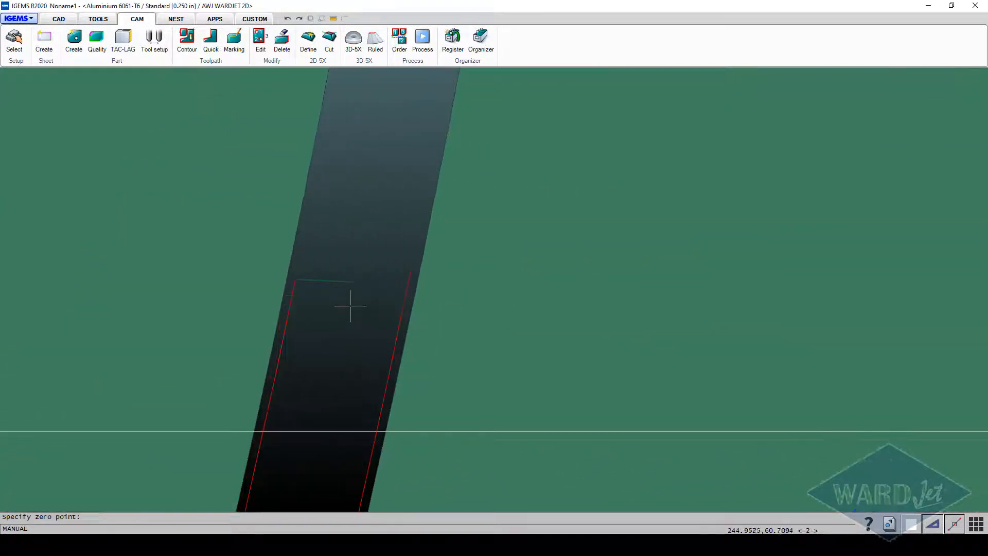
pyautogui.click(343, 299)
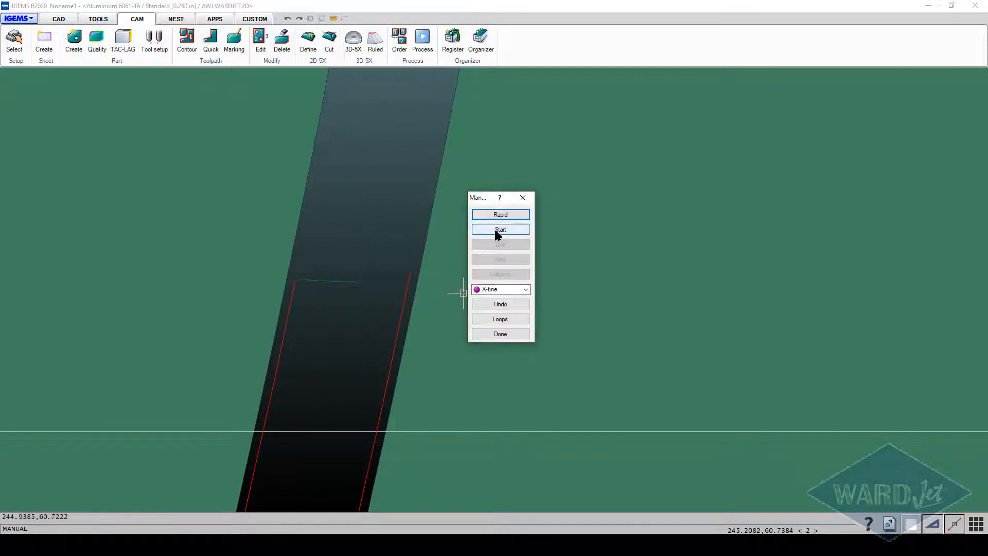
pyautogui.click(497, 230)
pyautogui.click(471, 316)
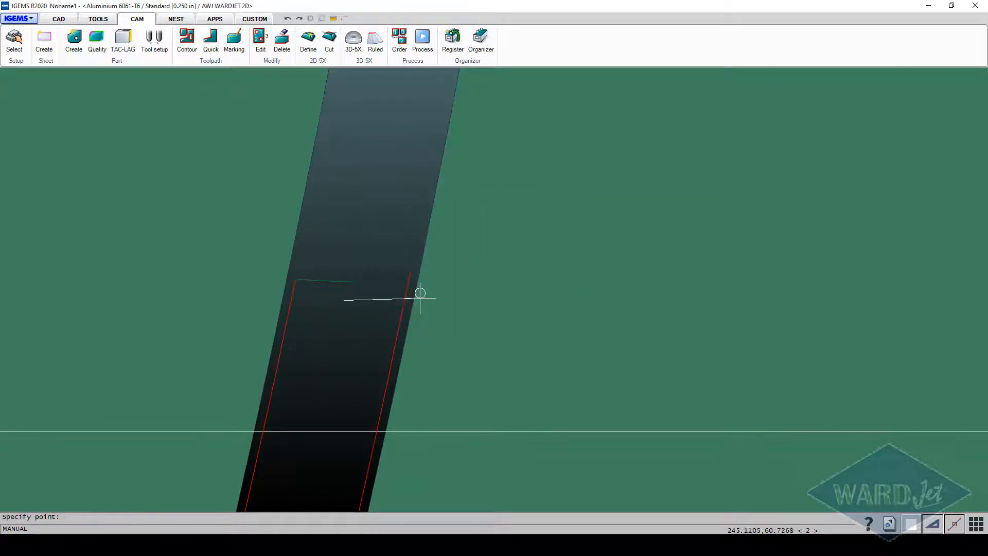
pyautogui.click(410, 312)
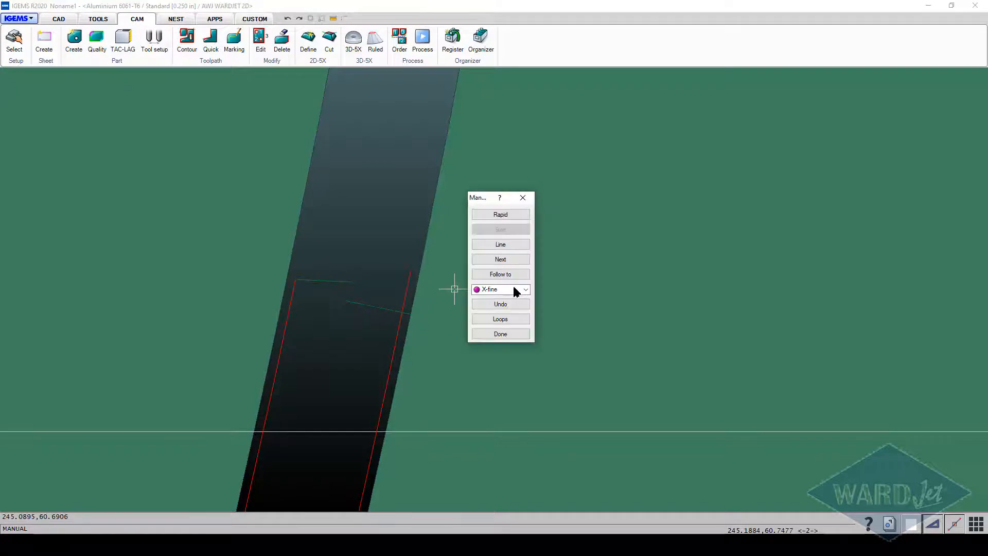
# Follow the rightmost boundary-crossing seaweed slot's contour through the upper area to its left edge and finish the toolpath
pyautogui.click(505, 275)
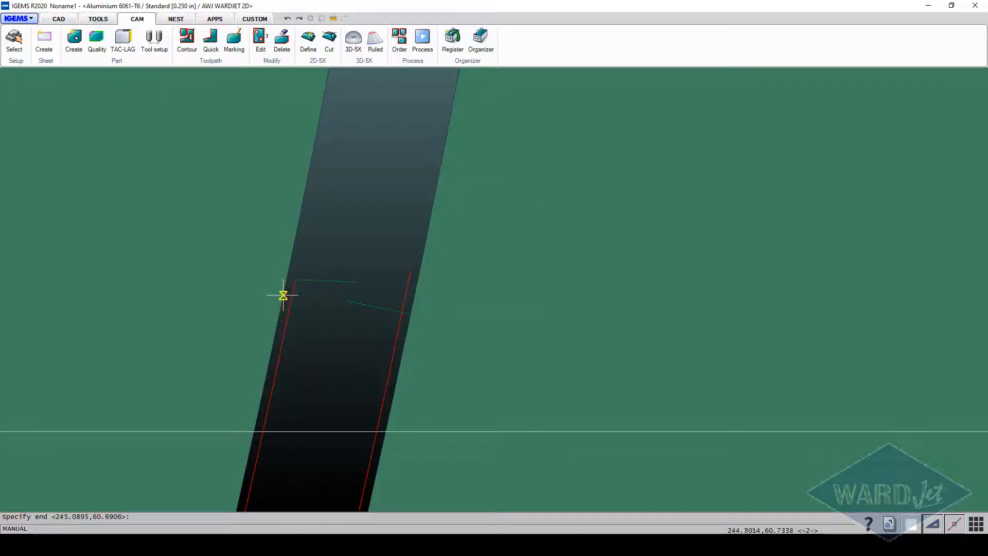
pyautogui.click(353, 215)
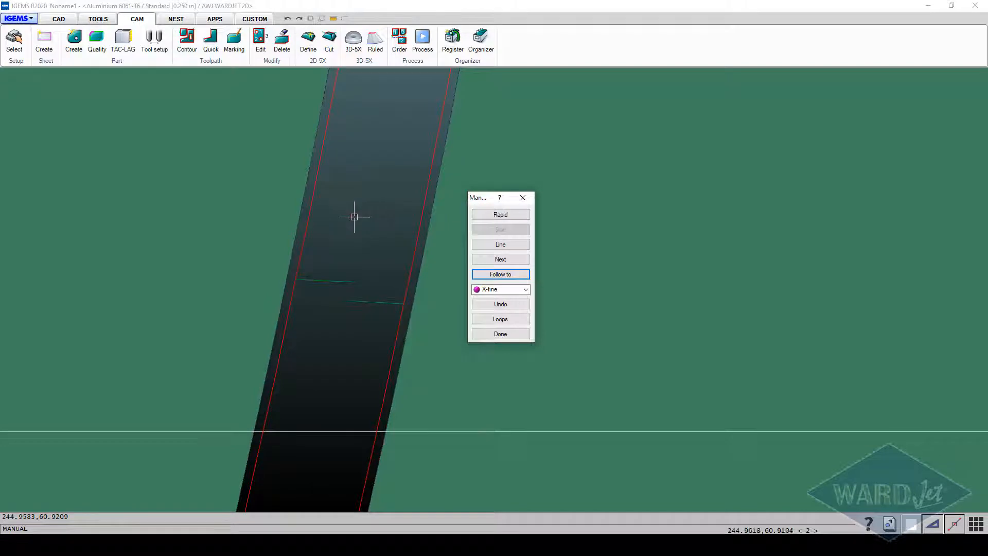
pyautogui.click(500, 334)
pyautogui.scroll(-8, 502, 327)
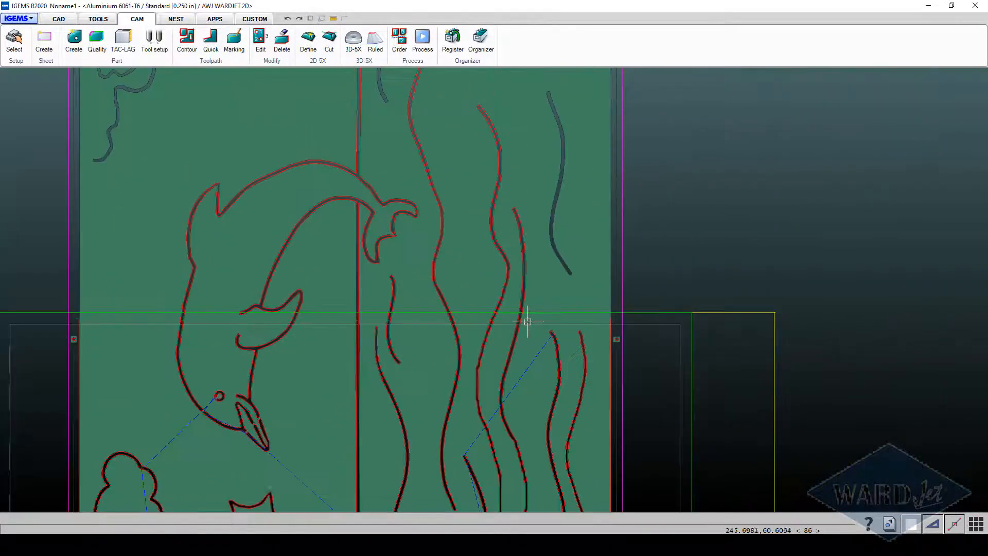
# Delete the fully enclosed toolpaths of the coral, dolphin eyes and beaks, and lower seaweed slots within the panel copy's lower zone
pyautogui.scroll(-3, 527, 322)
pyautogui.scroll(2, 520, 203)
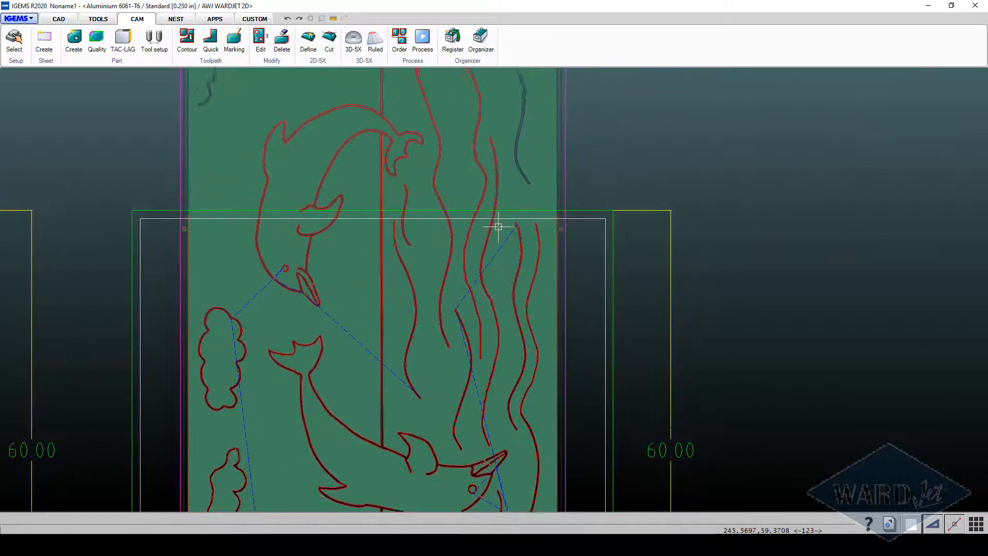
pyautogui.moveTo(498, 226); pyautogui.dragTo(499, 243, button='middle')
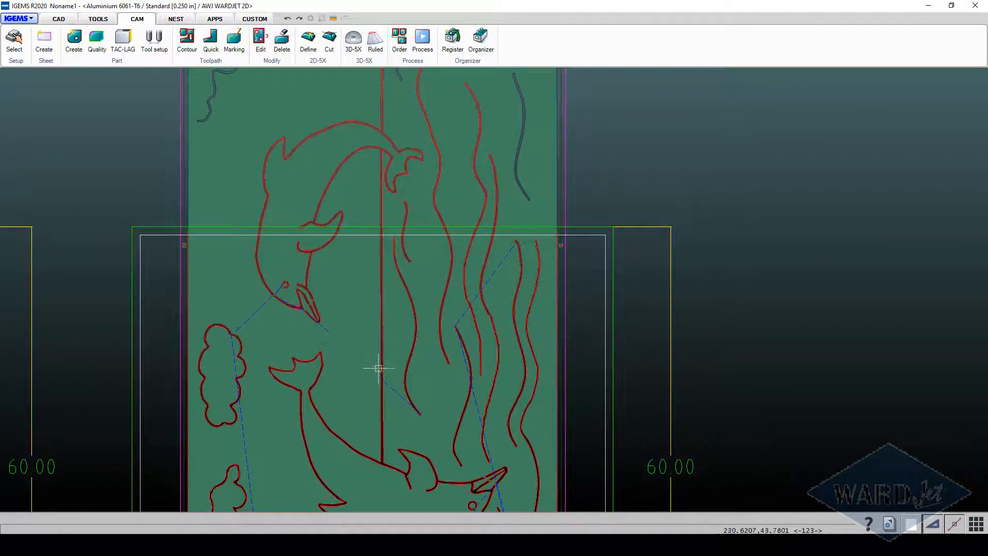
pyautogui.scroll(-2, 379, 368)
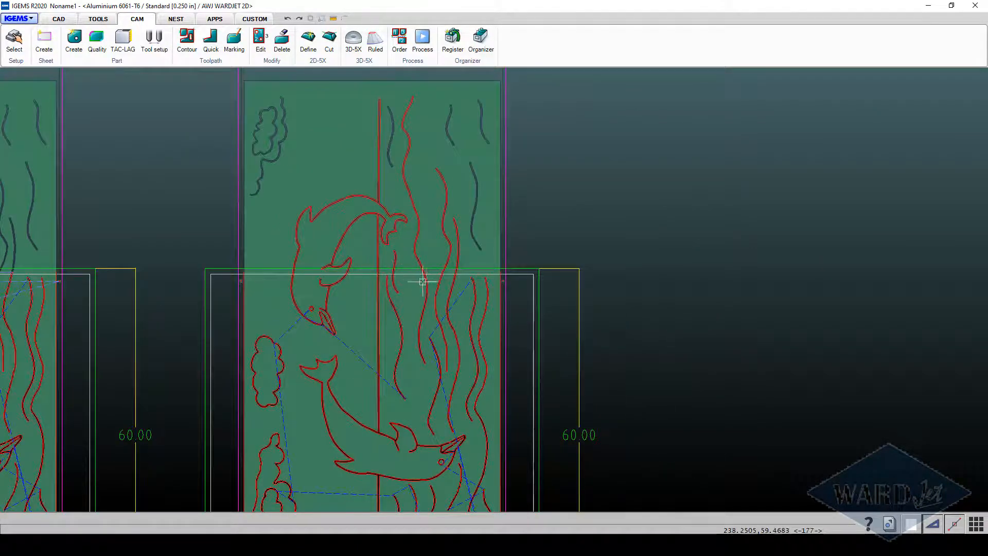
pyautogui.moveTo(423, 282); pyautogui.dragTo(410, 260, button='middle')
pyautogui.click(282, 41)
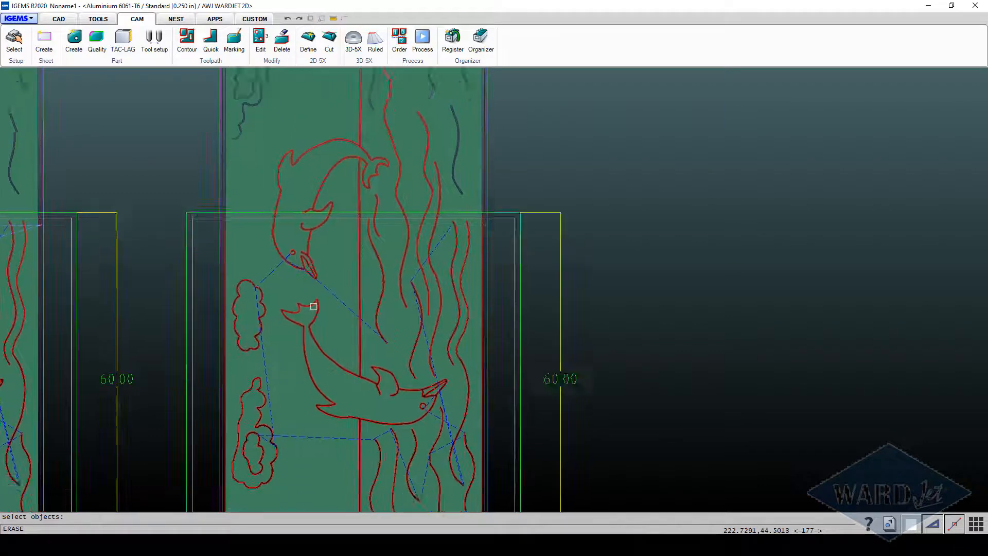
pyautogui.moveTo(313, 307); pyautogui.dragTo(299, 248, button='middle')
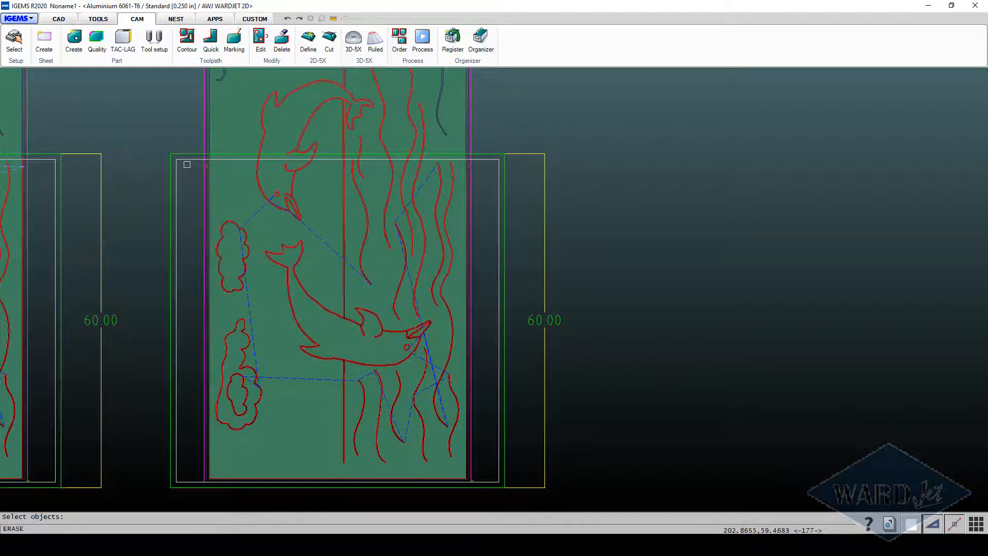
pyautogui.click(187, 164)
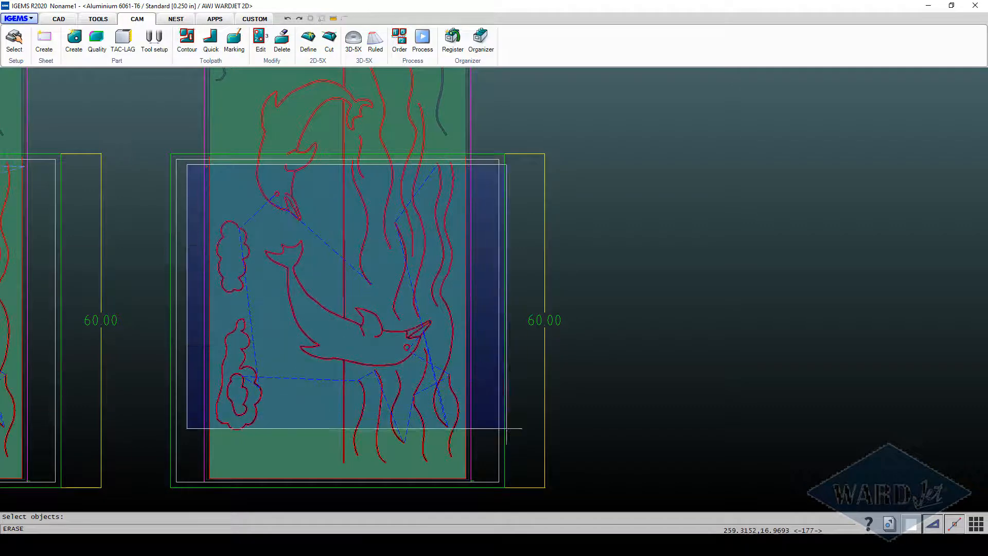
pyautogui.click(493, 492)
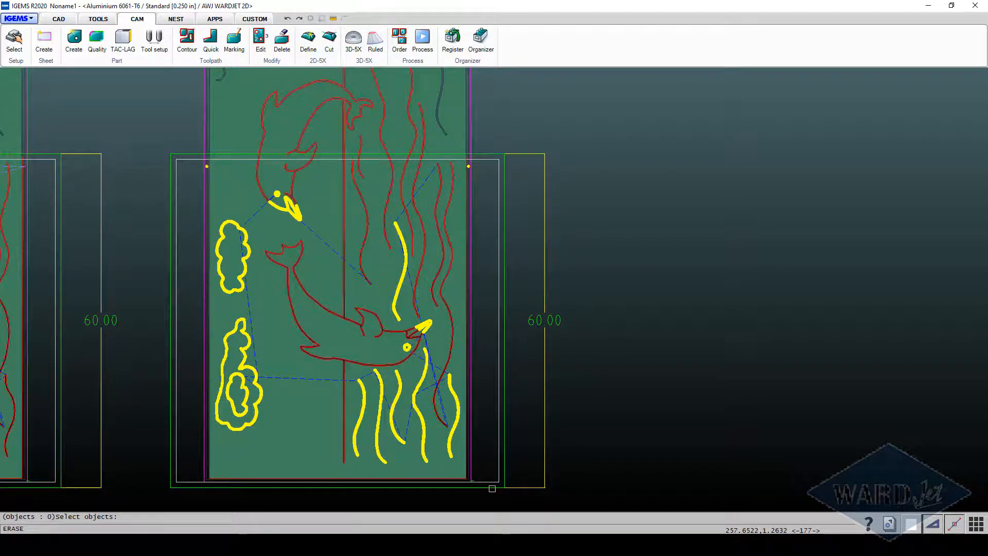
pyautogui.press('Return')
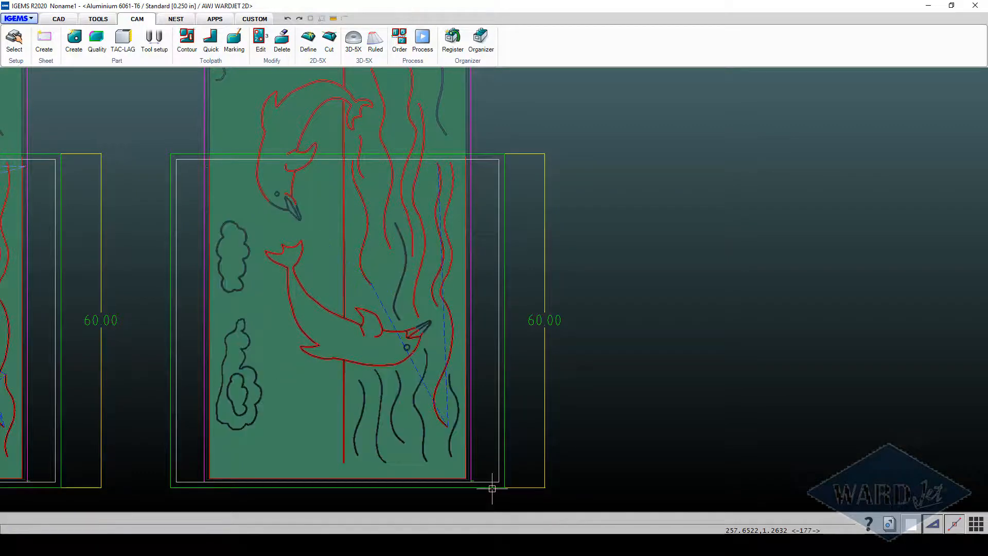
pyautogui.press('Return')
pyautogui.click(362, 363)
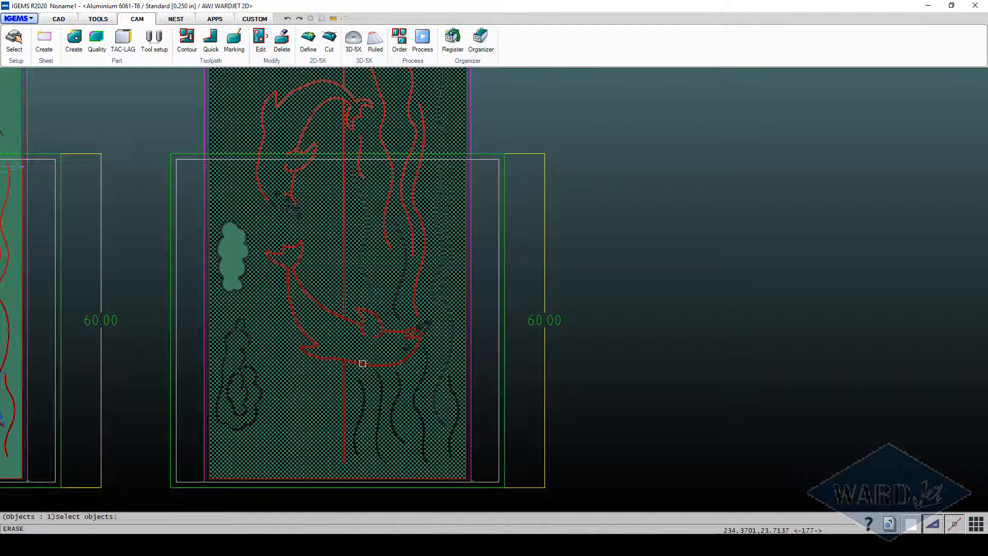
pyautogui.press('Return')
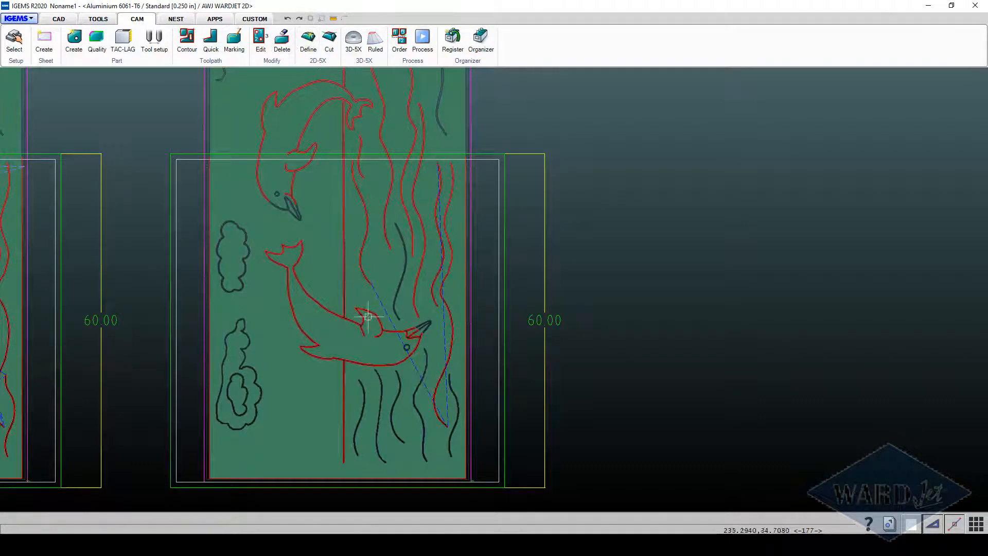
# Delete the lower-zone toolpaths of the vertical slot, both dolphins and the seaweed slots reaching down from the zone boundary
pyautogui.click(282, 41)
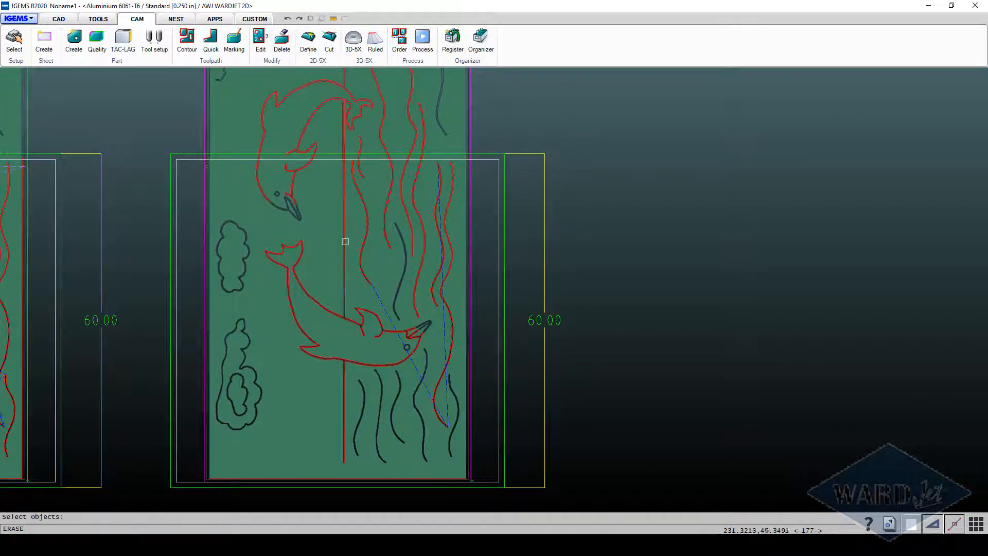
pyautogui.click(358, 322)
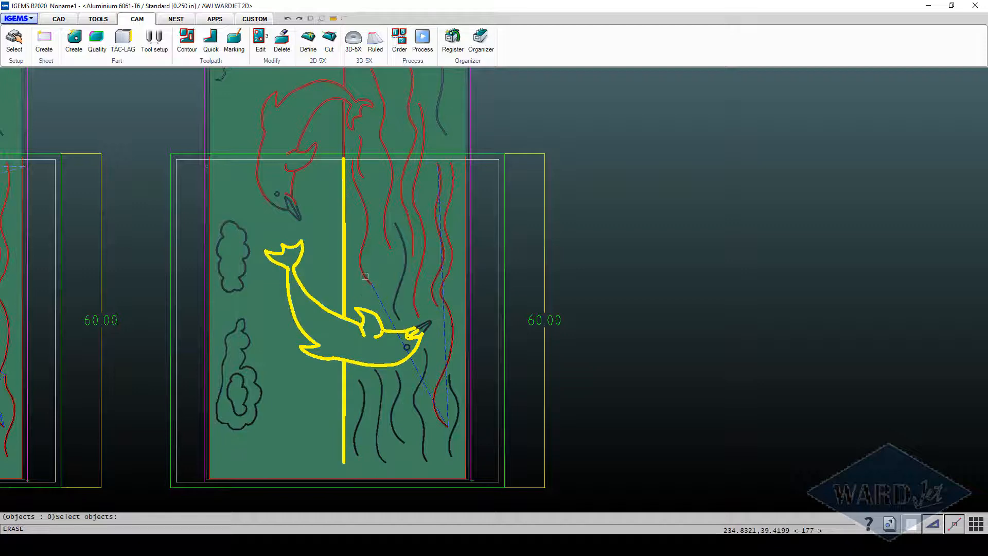
pyautogui.click(365, 276)
pyautogui.click(389, 245)
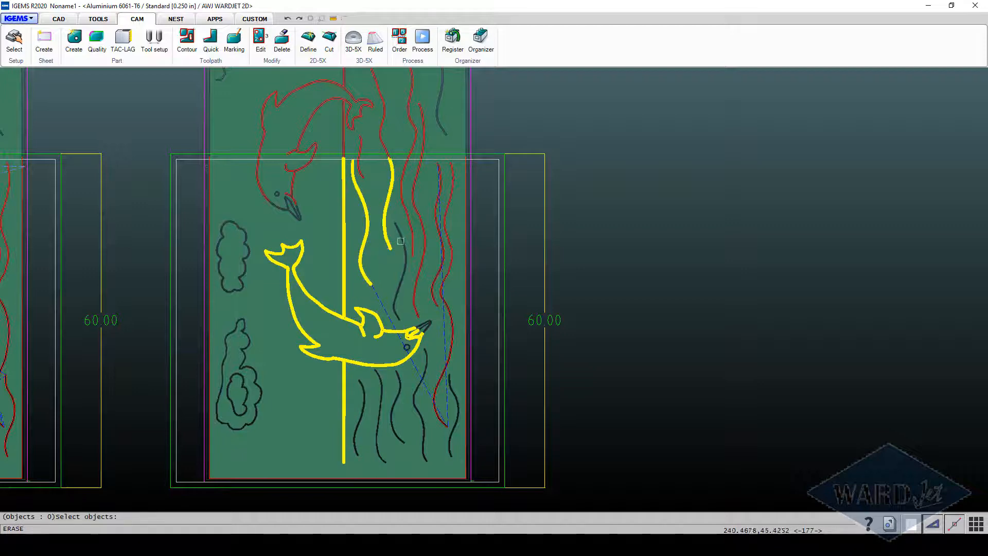
pyautogui.click(416, 240)
pyautogui.click(427, 246)
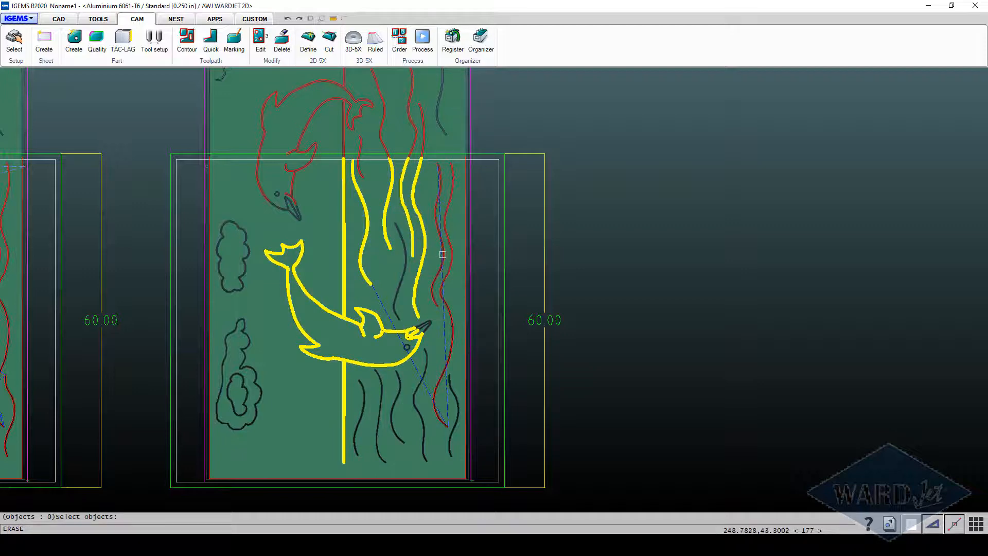
pyautogui.click(443, 254)
pyautogui.click(450, 254)
pyautogui.click(362, 175)
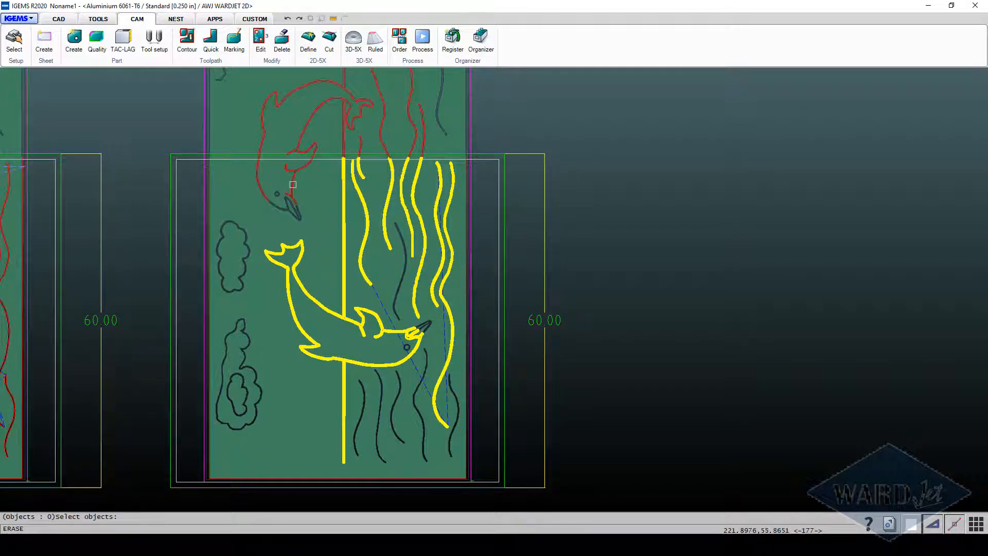
pyautogui.click(293, 184)
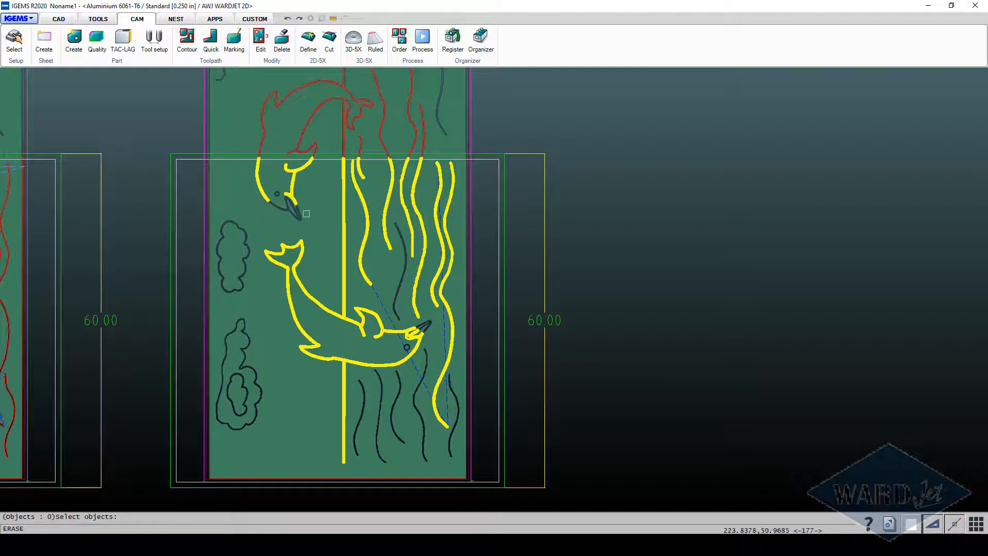
pyautogui.press('Return')
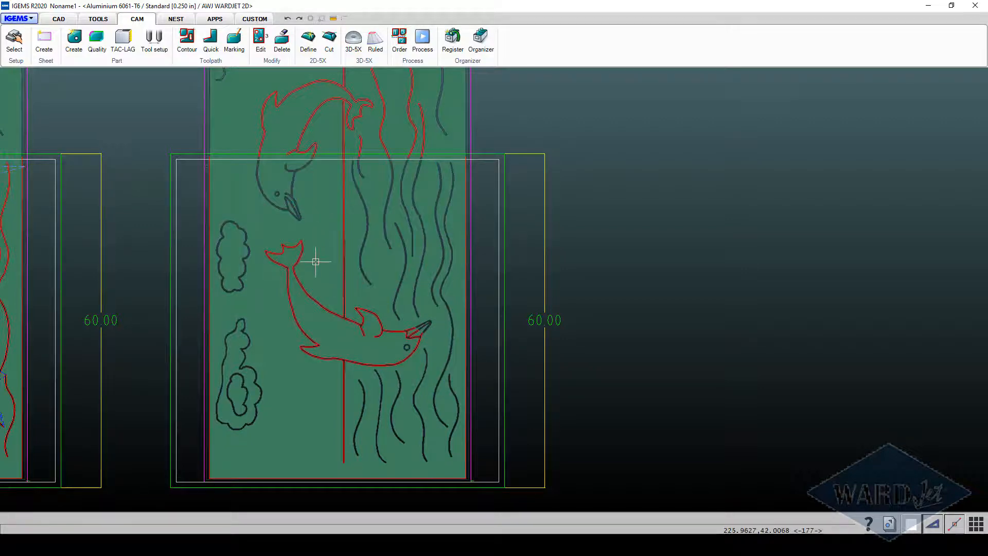
# Try deleting the continuous toolpath that follows the full-height vertical slot and both dolphins
pyautogui.press('Return')
pyautogui.click(344, 274)
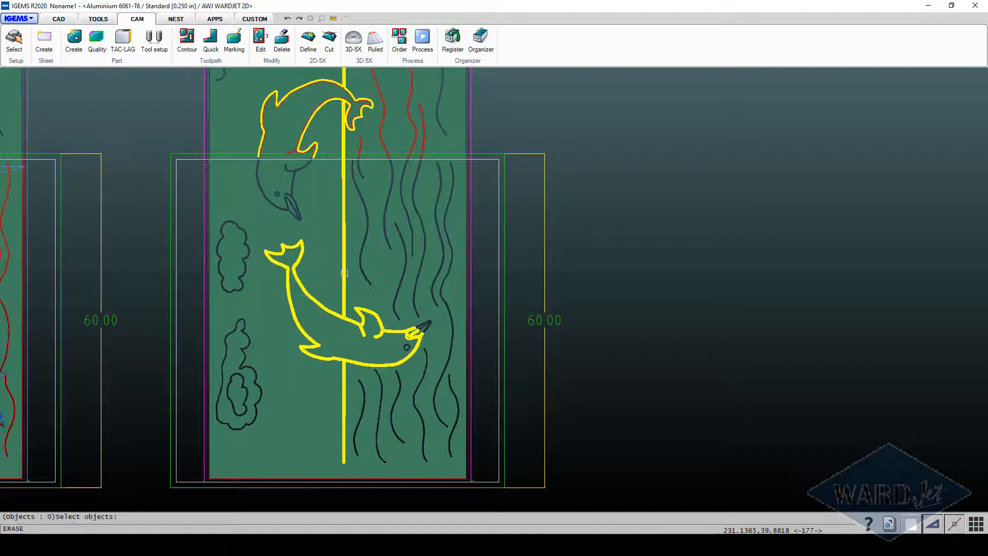
pyautogui.scroll(-2, 326, 264)
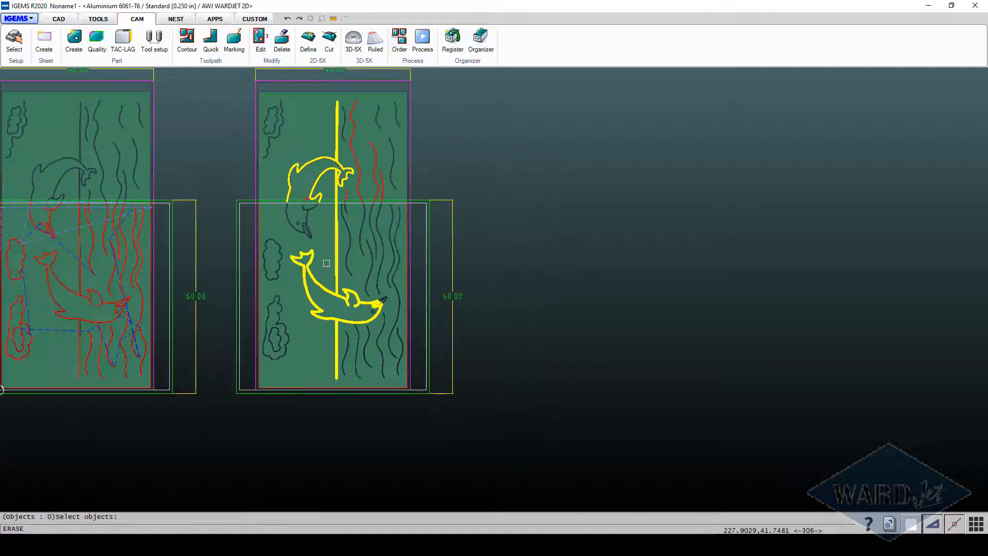
pyautogui.press('Return')
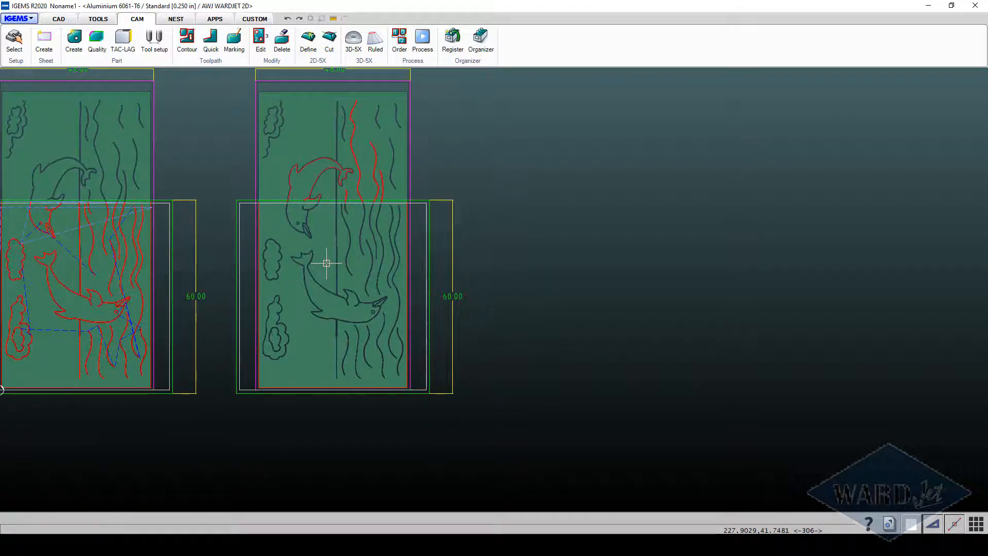
pyautogui.scroll(5, 333, 245)
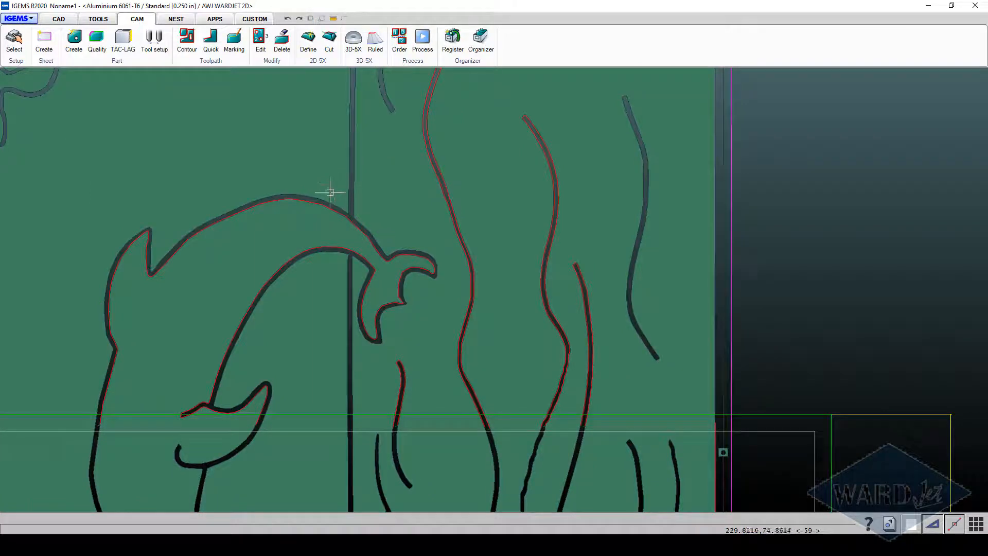
pyautogui.scroll(-2, 310, 247)
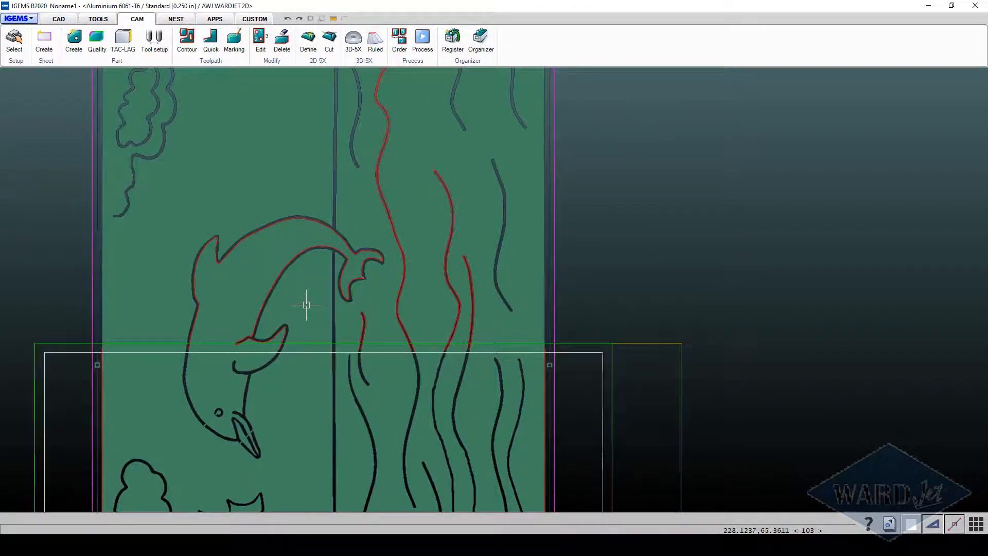
pyautogui.scroll(-3, 307, 305)
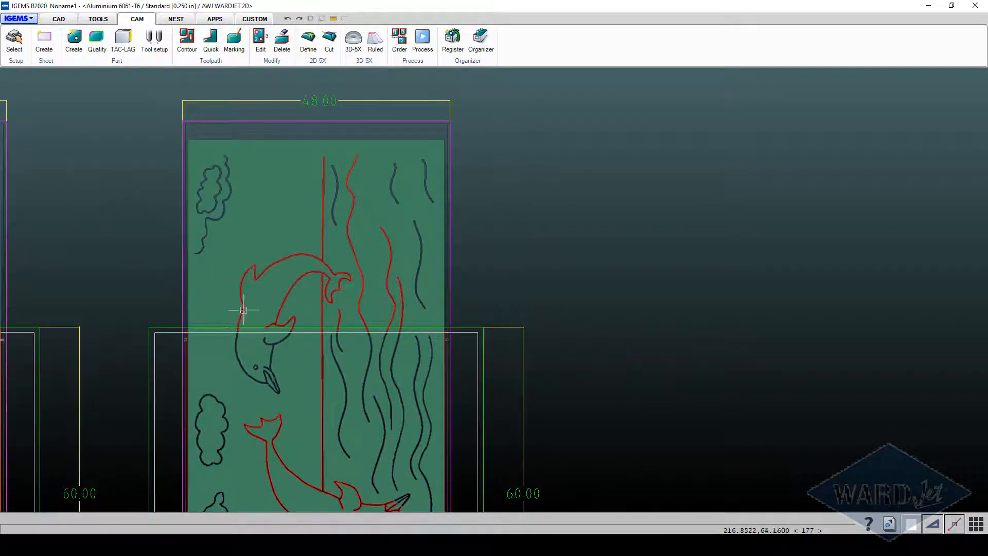
# Try deleting the continuous dolphin toolpath from the upper dolphin's back, and undo the deletion of the lower-zone dolphin and seaweed toolpaths
pyautogui.scroll(3, 238, 309)
pyautogui.scroll(2, 240, 350)
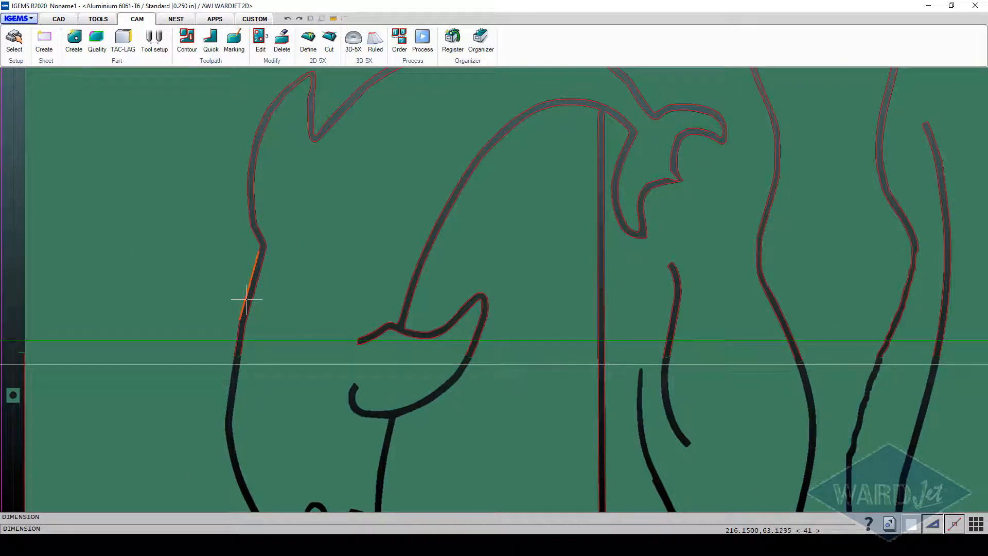
pyautogui.click(281, 39)
pyautogui.click(250, 279)
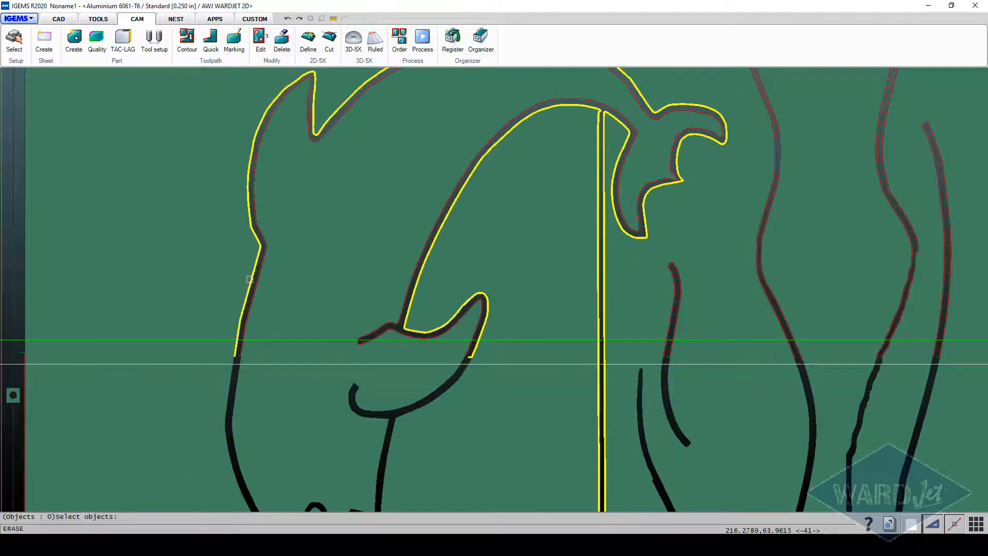
pyautogui.scroll(-3, 249, 279)
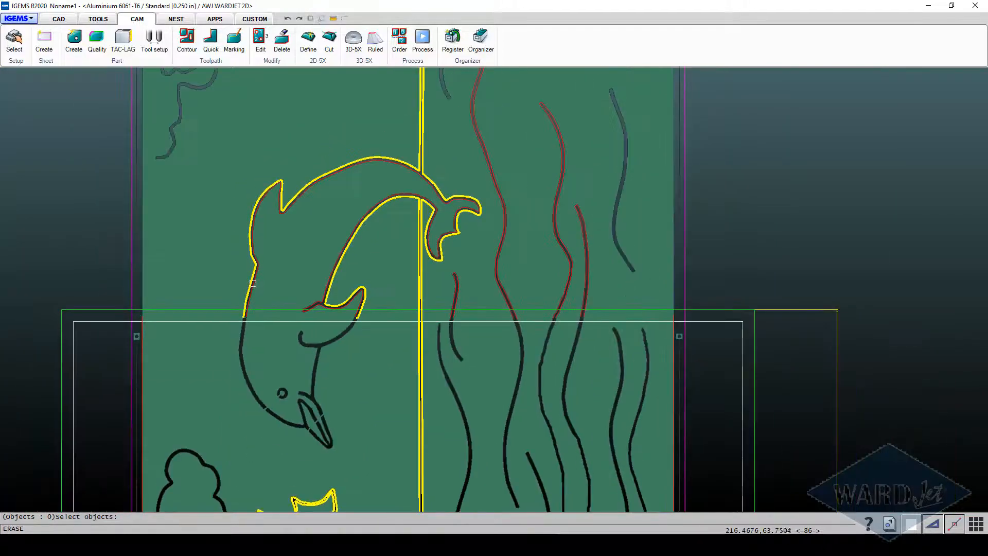
pyautogui.press('Return')
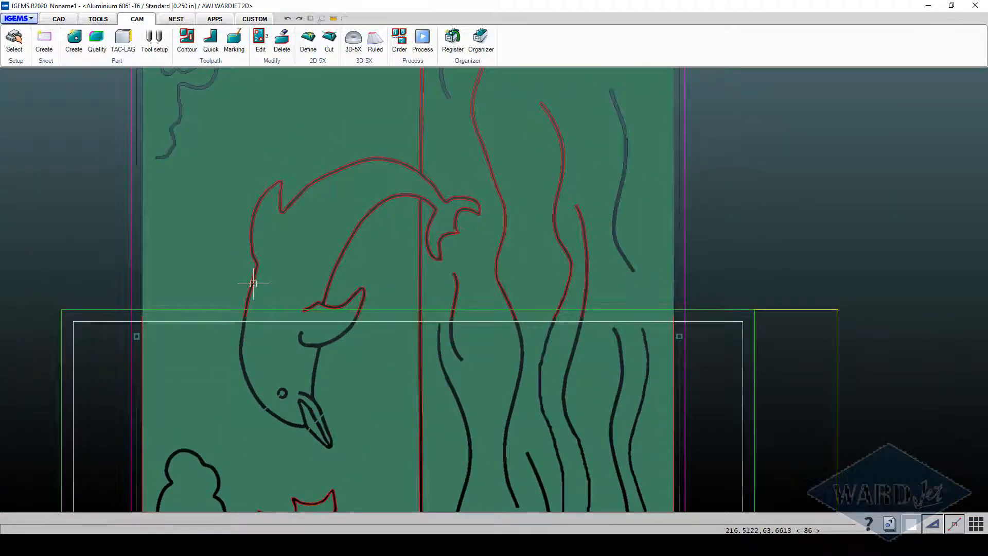
pyautogui.hotkey('ctrl', 'z')
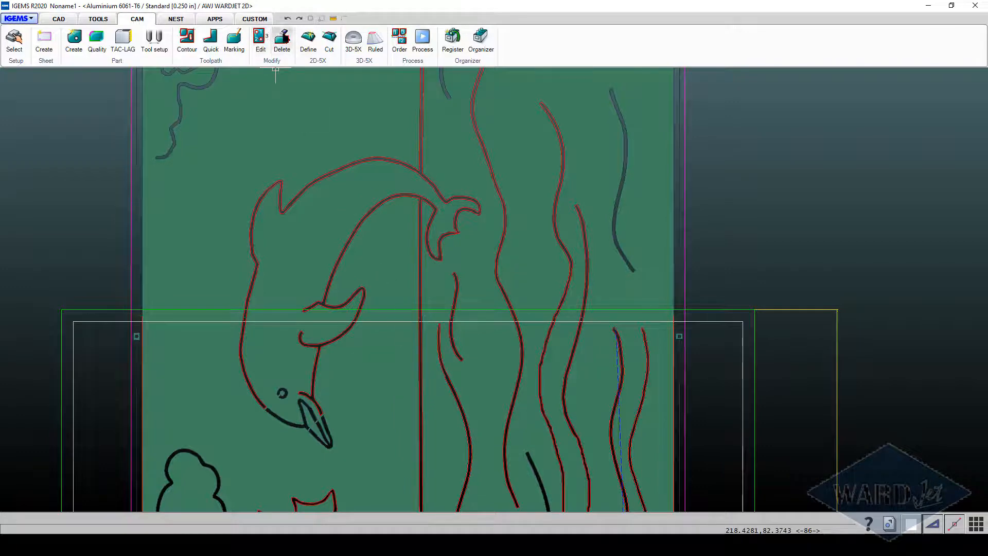
# Delete the continuous toolpath running along the full-height vertical slot, the upper dolphin's outer contour and the lower dolphin
pyautogui.click(282, 44)
pyautogui.click(255, 204)
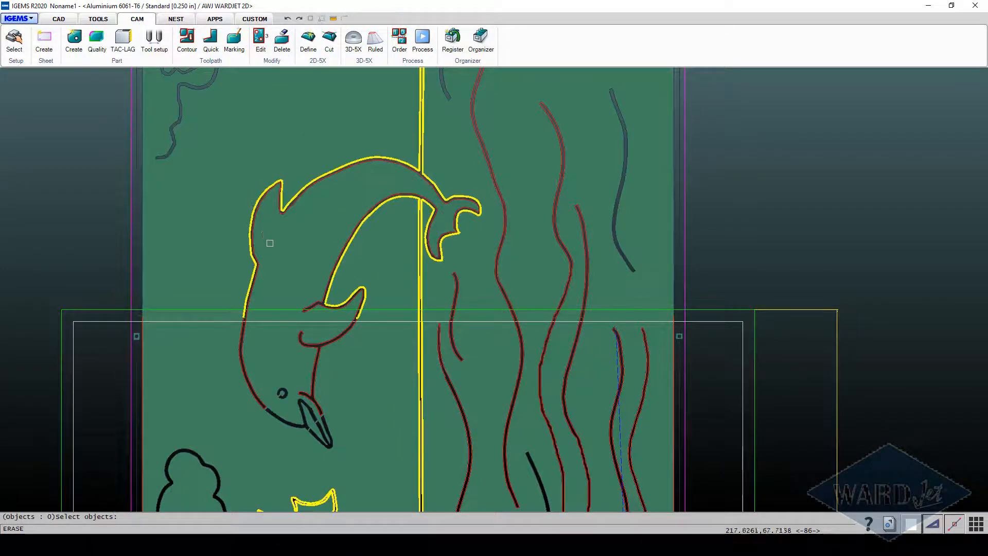
pyautogui.scroll(-3, 269, 243)
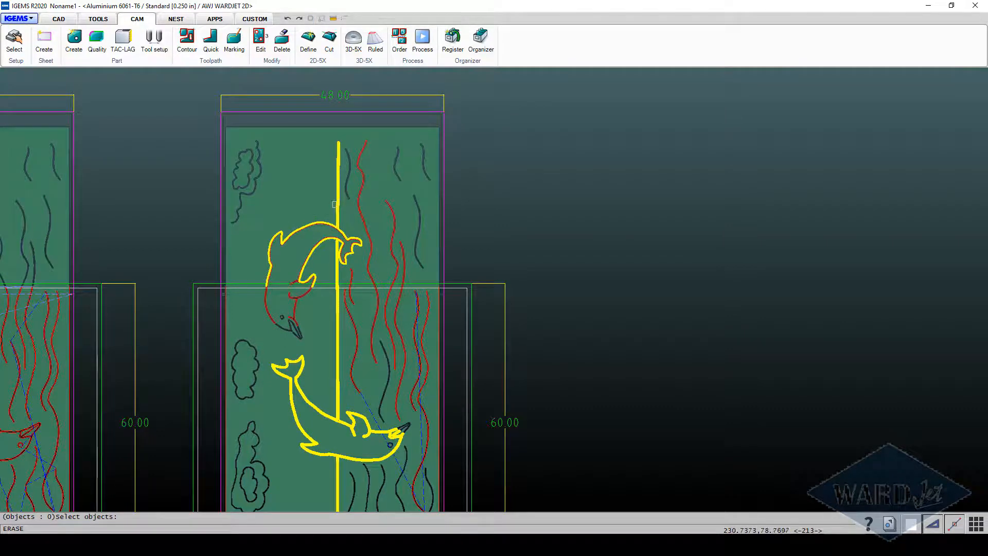
pyautogui.scroll(4, 334, 205)
pyautogui.scroll(-1, 397, 273)
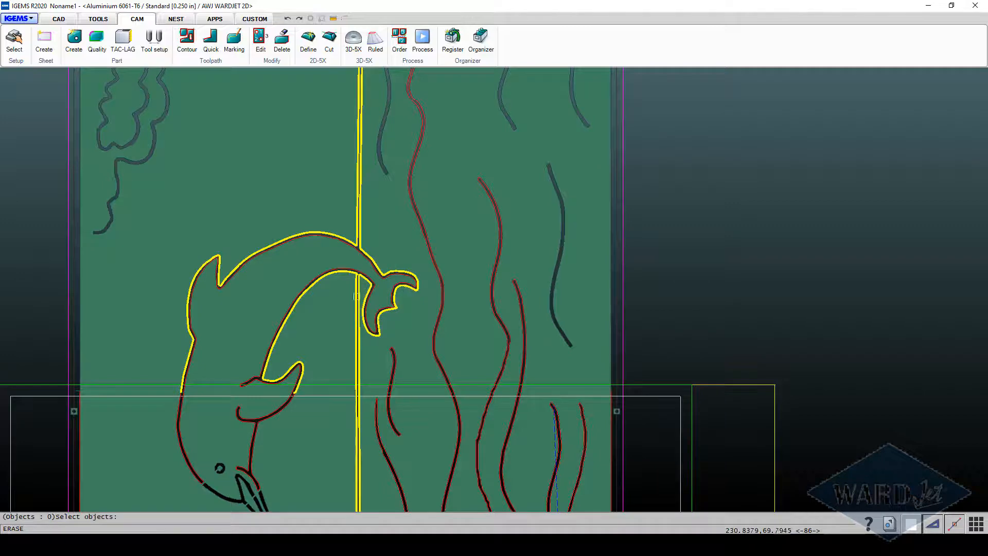
pyautogui.scroll(5, 360, 401)
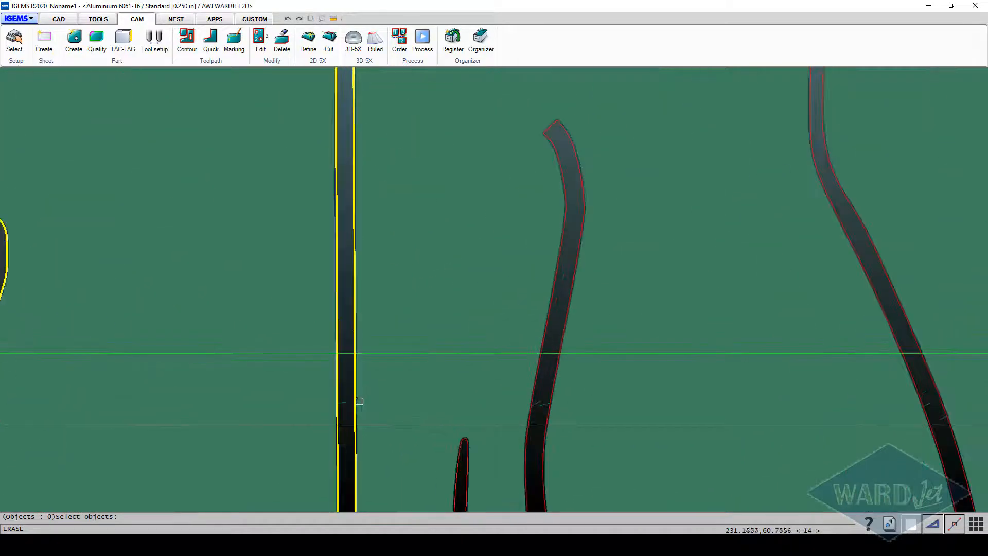
pyautogui.scroll(-5, 359, 404)
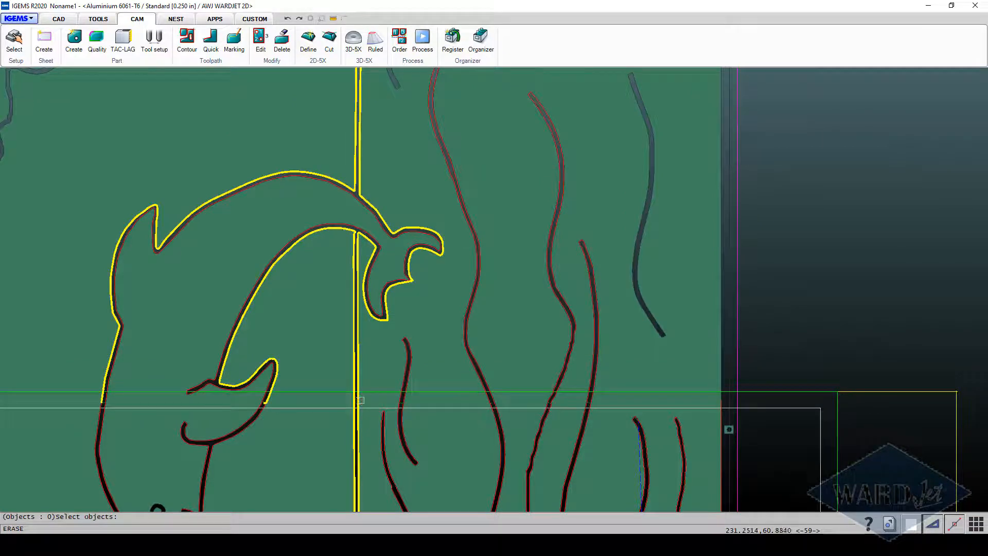
pyautogui.press('Return')
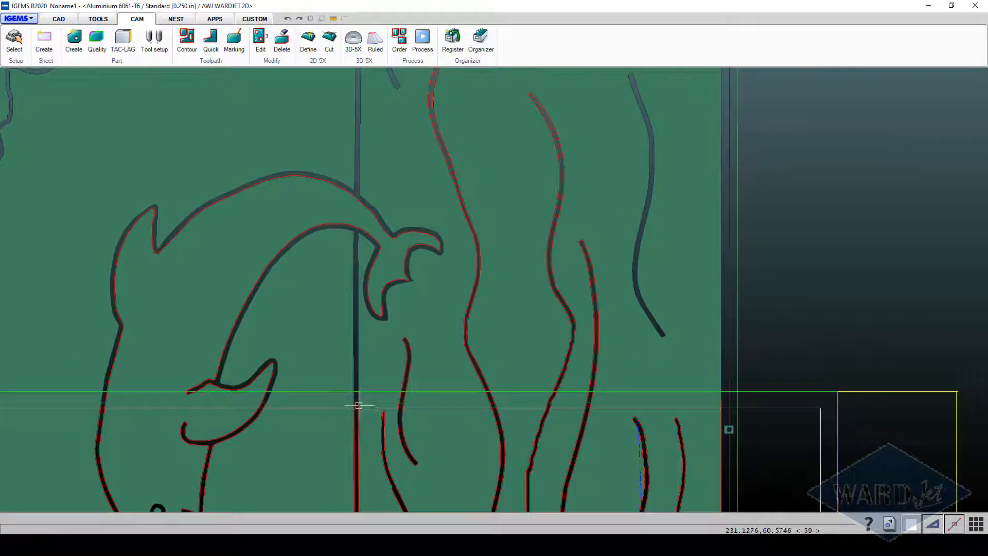
# Start a manual X-fine toolpath inside the vertical slot between the two horizontal zone lines, leading in to the slot's right edge
pyautogui.click(214, 62)
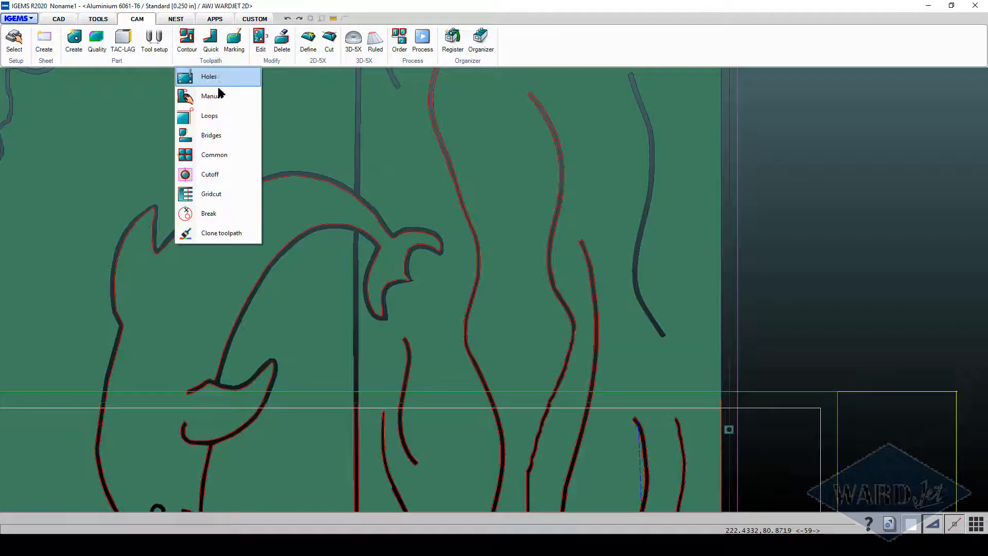
pyautogui.click(220, 98)
pyautogui.press('Return')
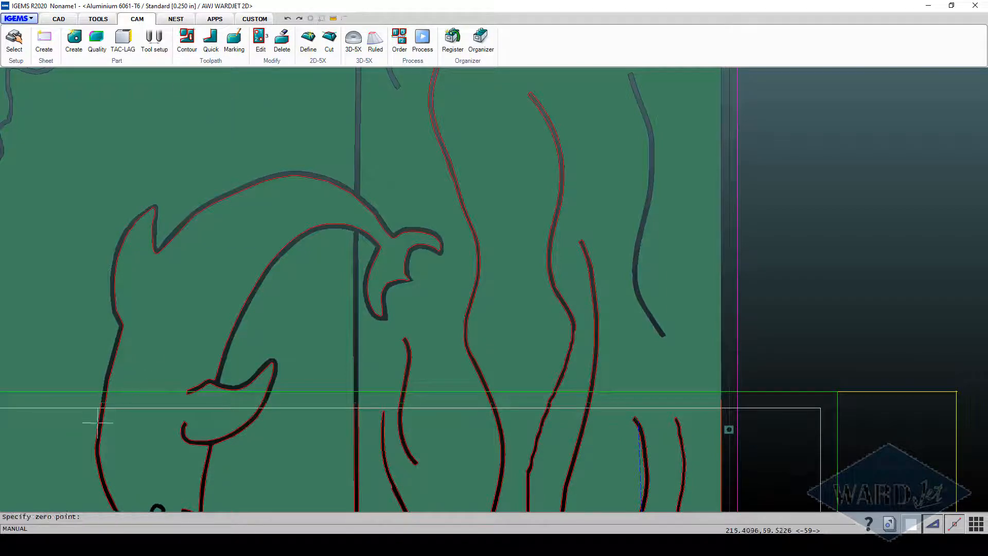
pyautogui.scroll(5, 122, 402)
pyautogui.scroll(2, 116, 344)
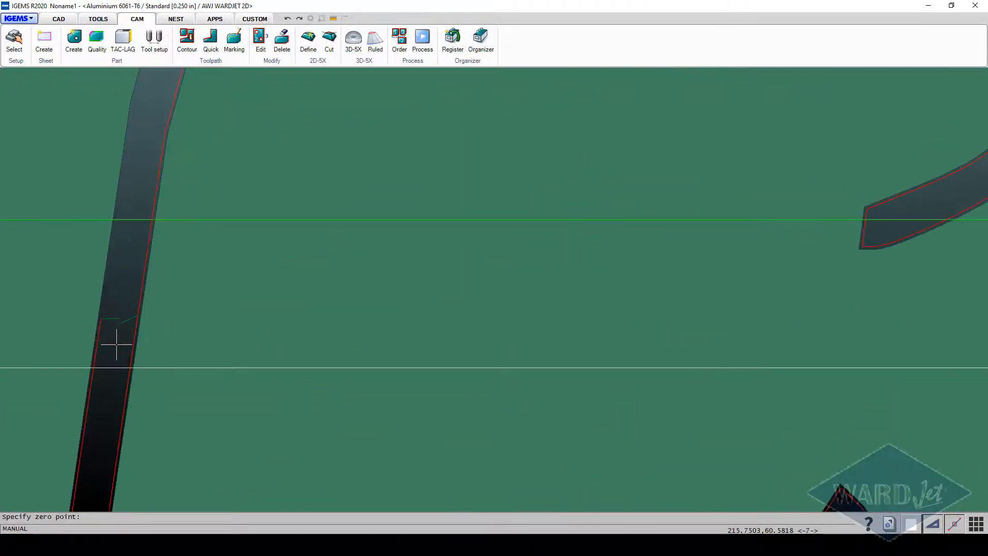
pyautogui.scroll(-6, 114, 335)
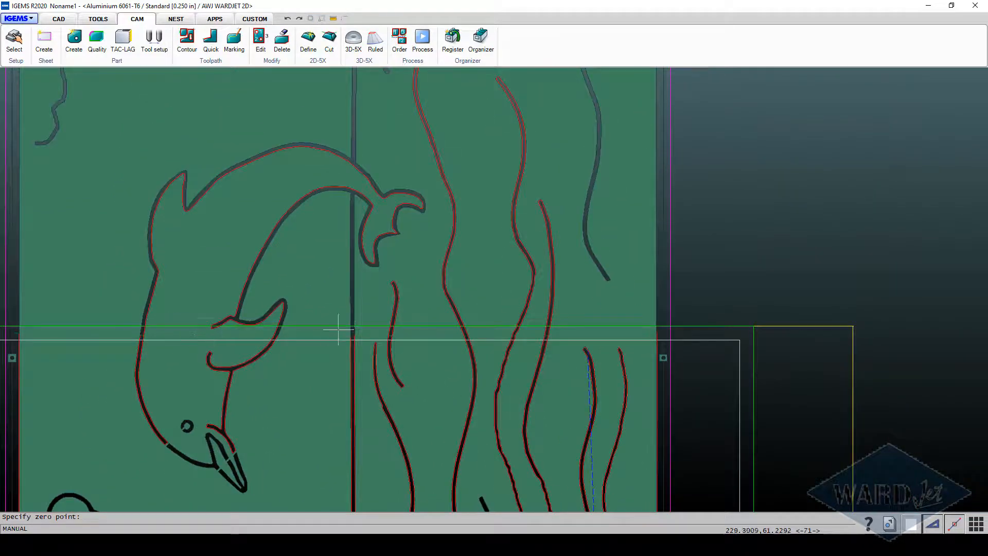
pyautogui.scroll(2, 355, 338)
pyautogui.scroll(3, 356, 337)
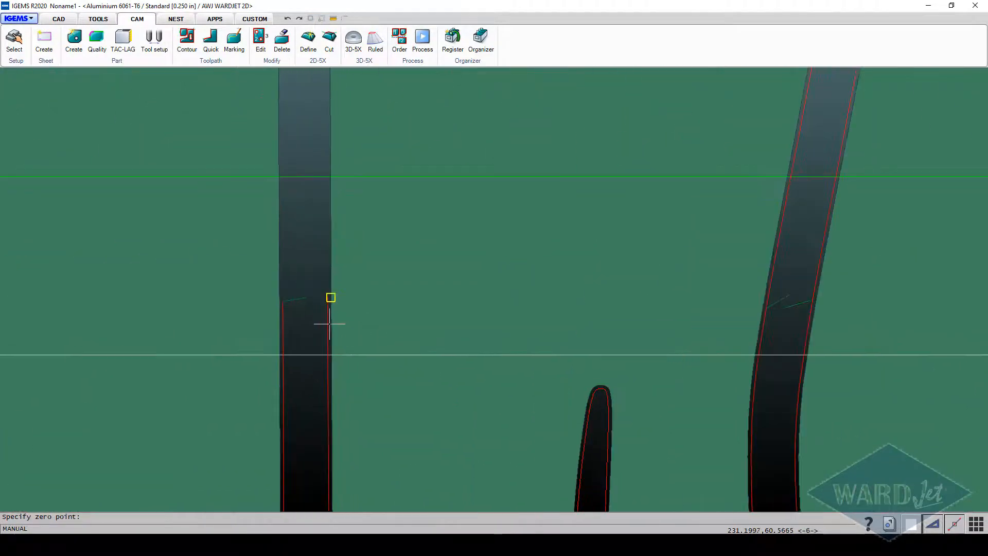
pyautogui.click(308, 316)
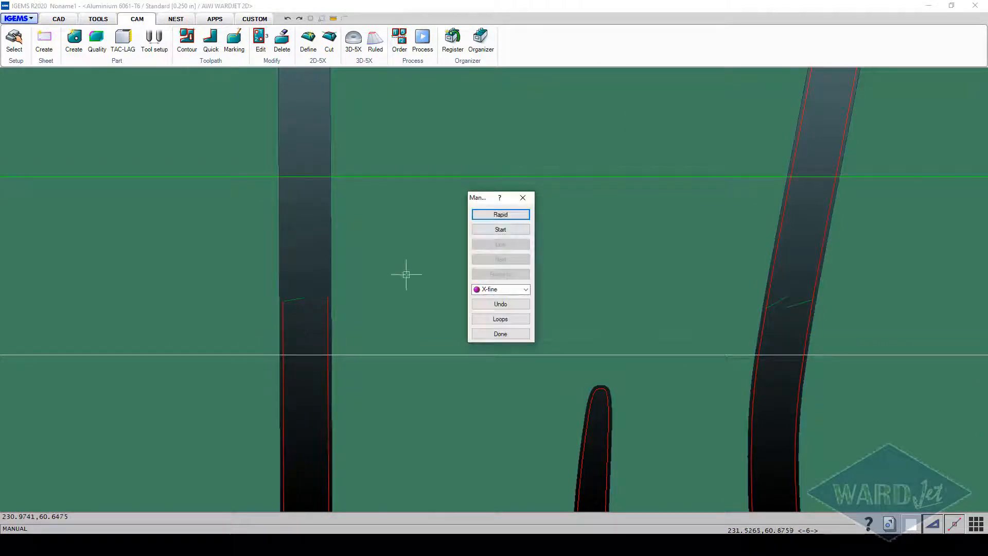
pyautogui.click(504, 230)
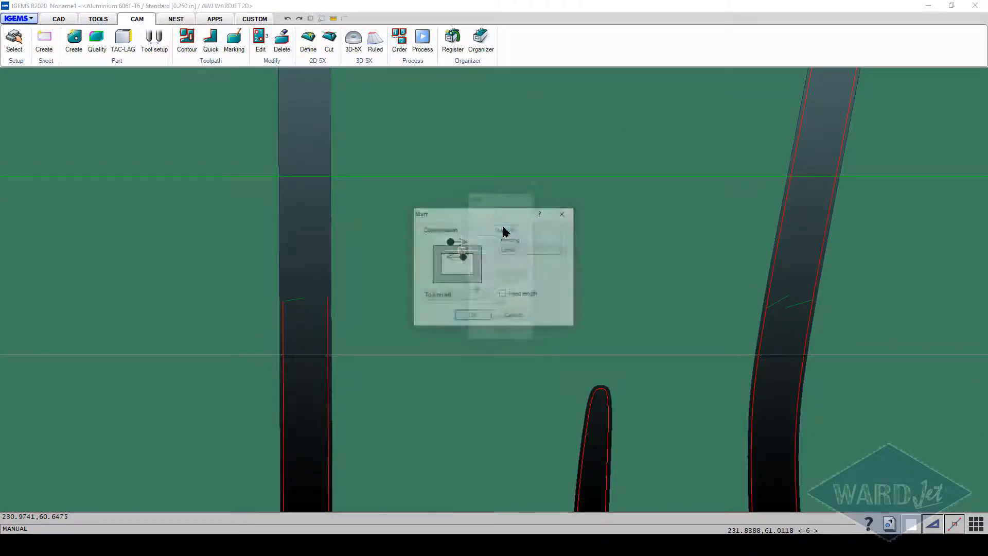
pyautogui.click(472, 314)
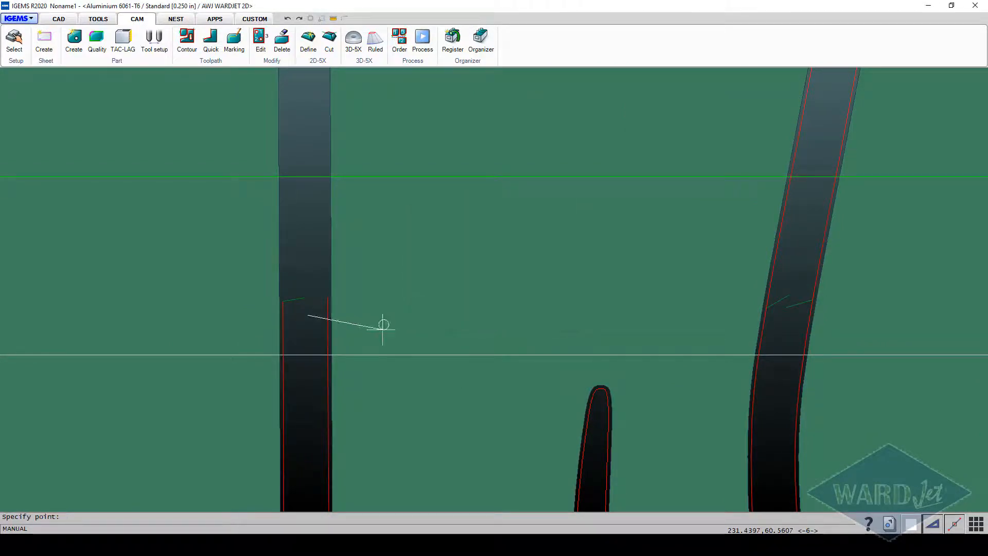
pyautogui.click(330, 315)
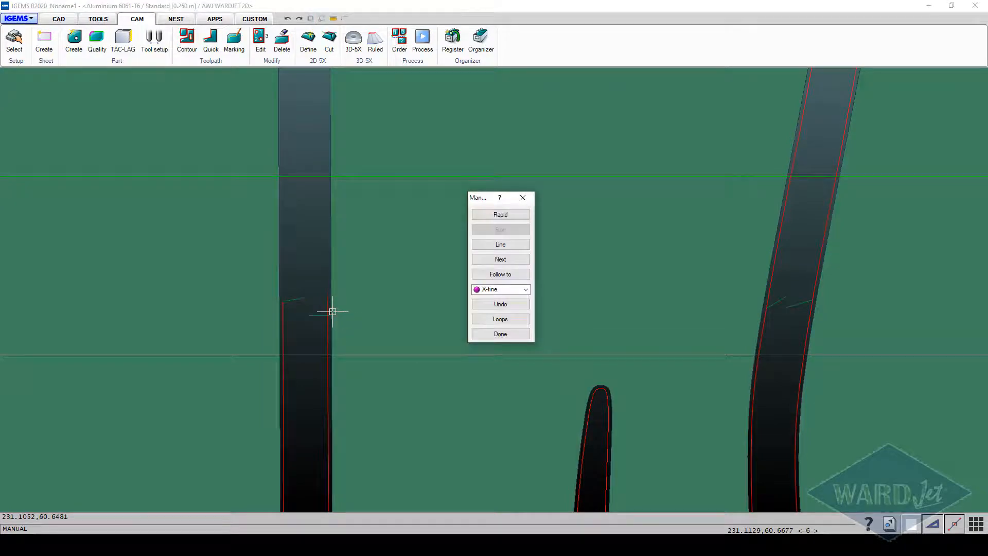
# Make the toolpath follow the upper-zone contour to the outer left edge of the upper dolphin's body slot near the zone boundary, and finish it
pyautogui.click(483, 274)
pyautogui.scroll(-10, 483, 274)
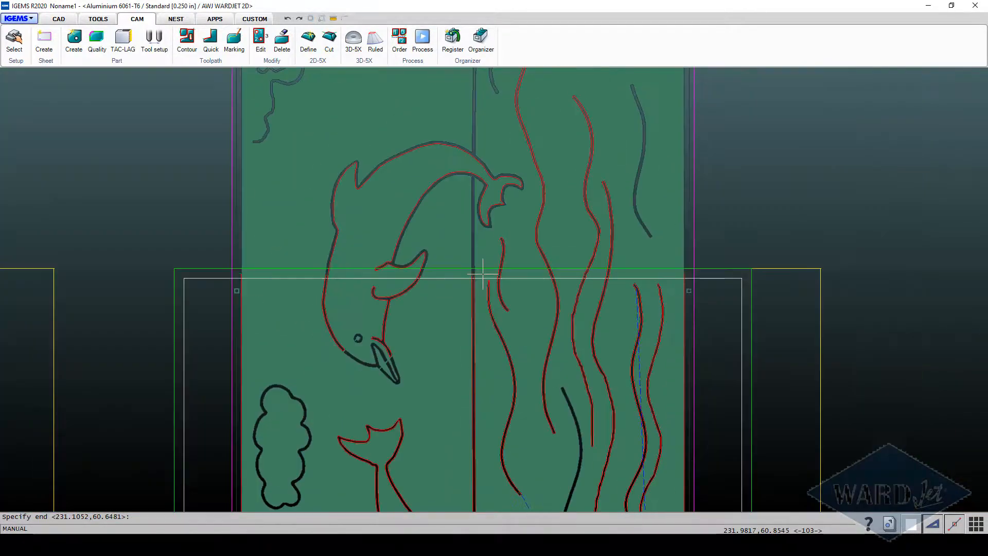
pyautogui.scroll(10, 437, 238)
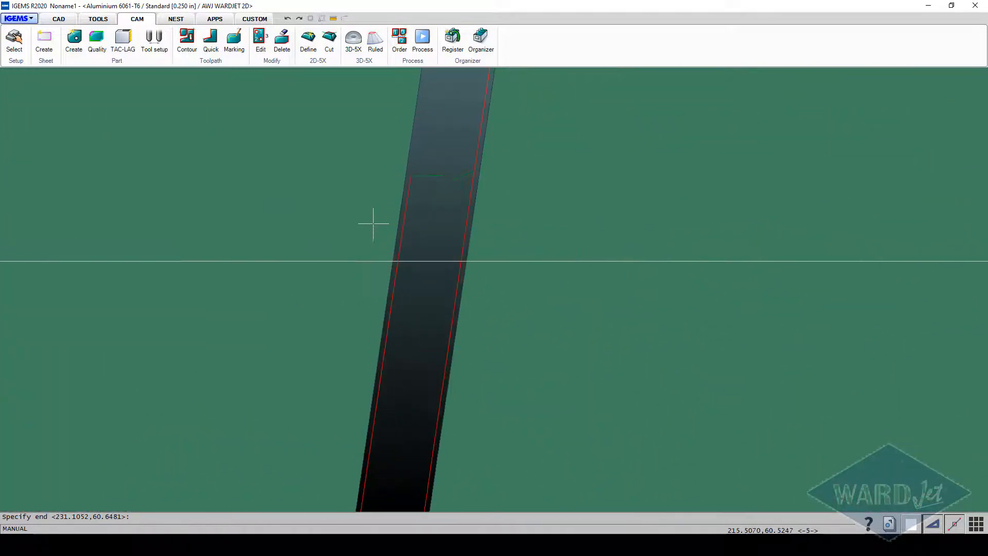
pyautogui.click(402, 193)
pyautogui.scroll(-8, 412, 203)
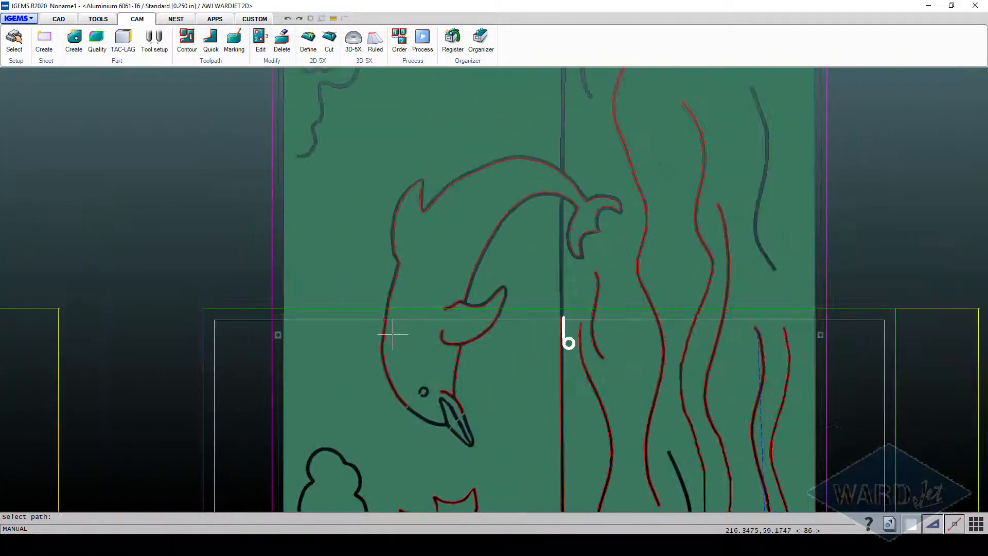
pyautogui.moveTo(393, 334); pyautogui.dragTo(360, 391, button='middle')
pyautogui.click(480, 136)
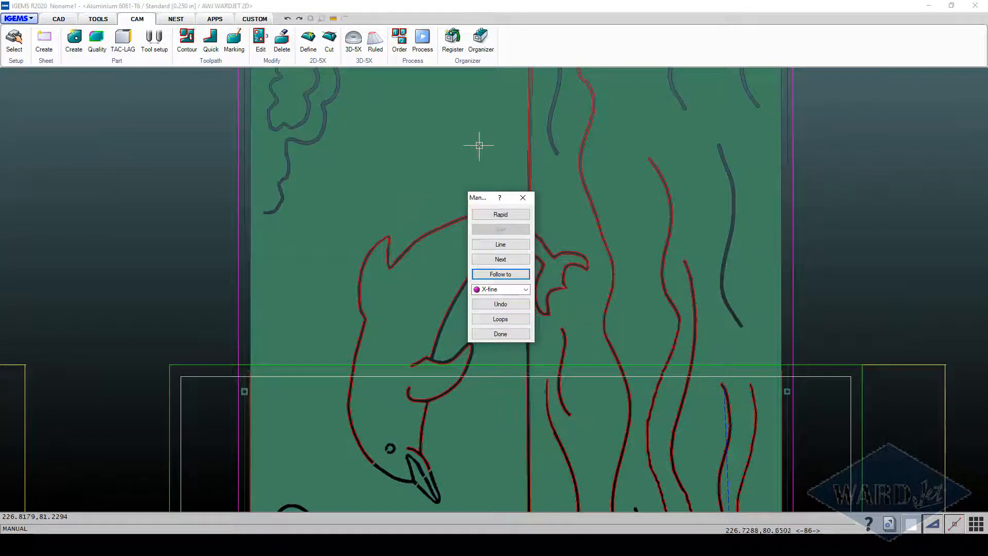
pyautogui.moveTo(484, 204); pyautogui.dragTo(284, 189)
pyautogui.moveTo(457, 276); pyautogui.dragTo(465, 250, button='middle')
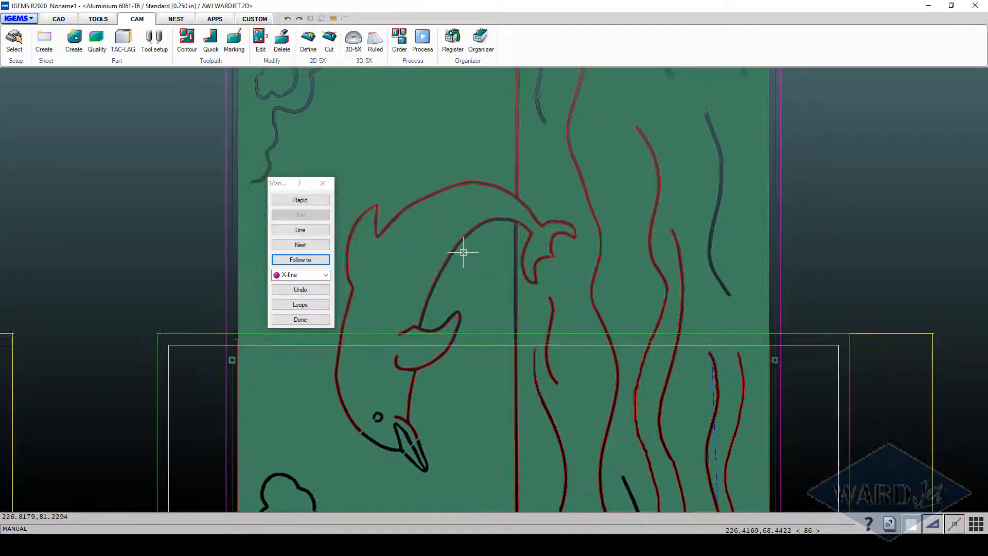
pyautogui.scroll(3, 479, 324)
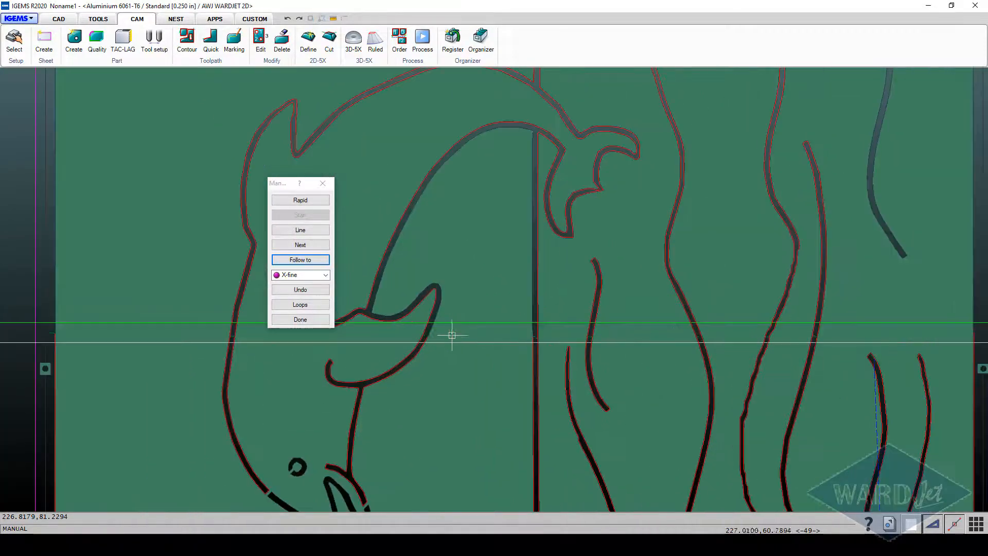
pyautogui.click(312, 320)
# Start another manual X-fine toolpath inside the upper dolphin's fin slot just above the zone boundary, leading in to the slot's right edge
pyautogui.scroll(5, 528, 342)
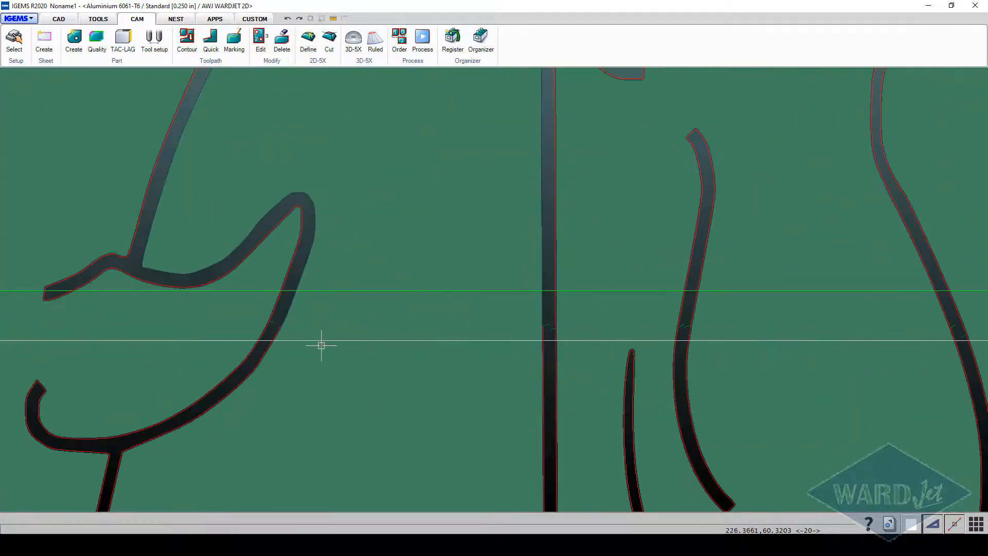
pyautogui.scroll(-3, 446, 315)
pyautogui.scroll(-3, 446, 316)
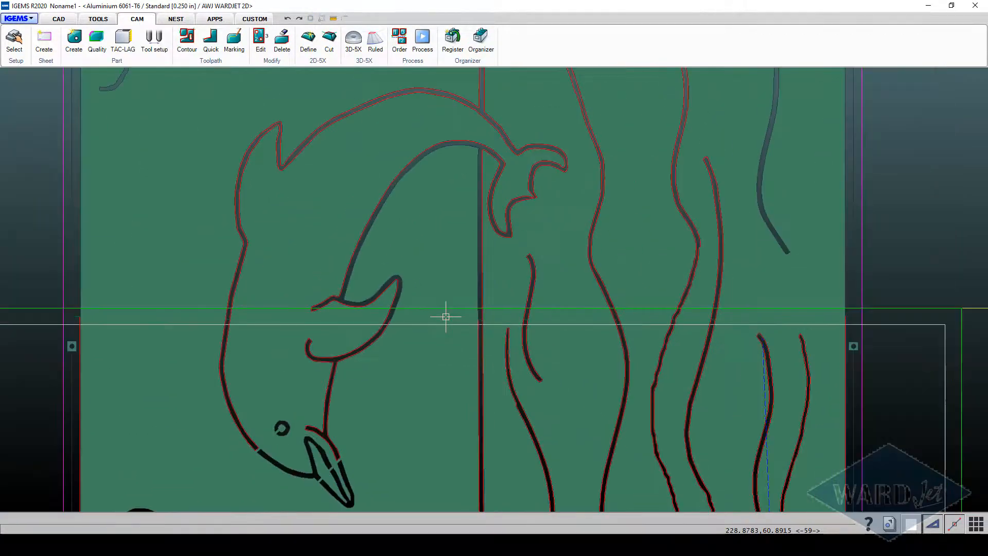
pyautogui.scroll(-3, 469, 338)
pyautogui.scroll(3, 438, 300)
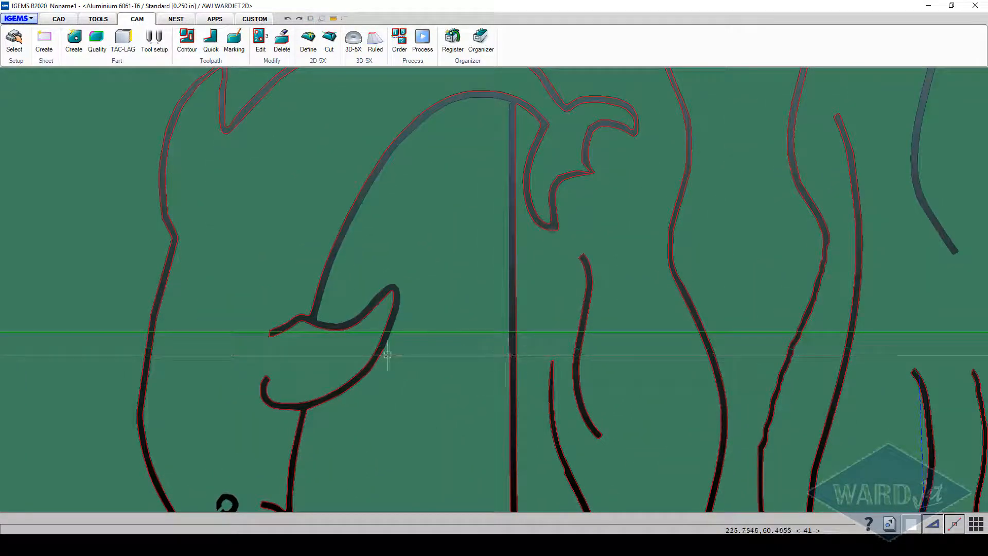
pyautogui.scroll(4, 389, 354)
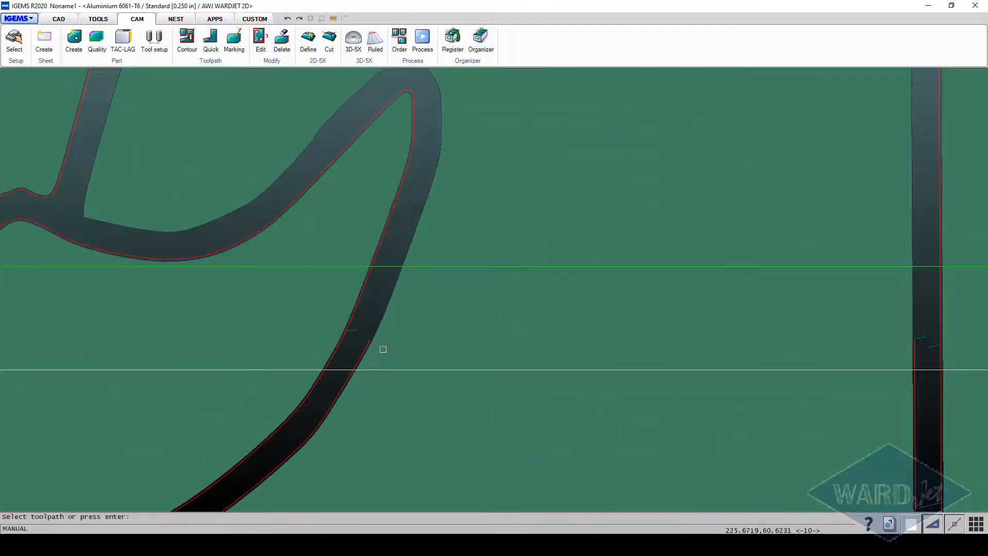
pyautogui.click(358, 344)
pyautogui.click(358, 344)
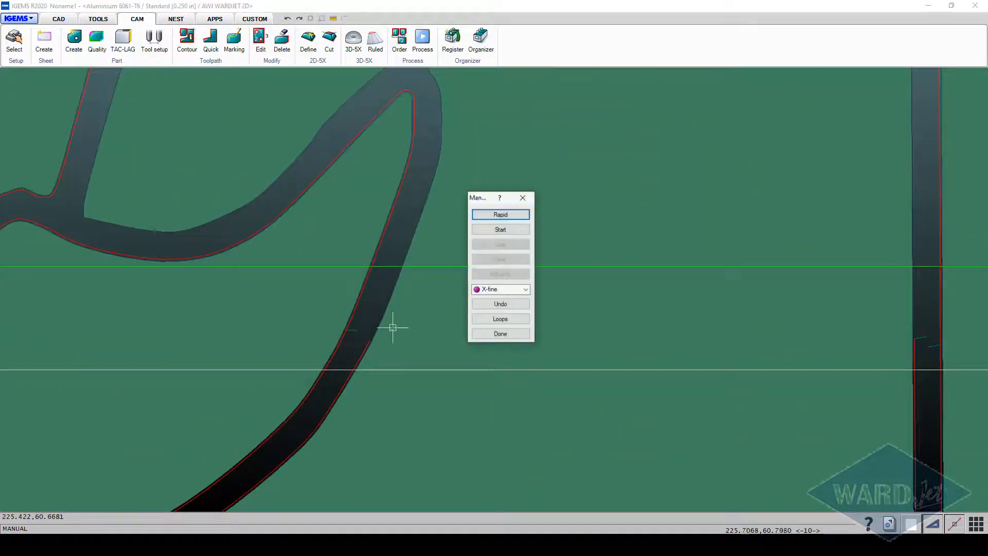
pyautogui.click(490, 227)
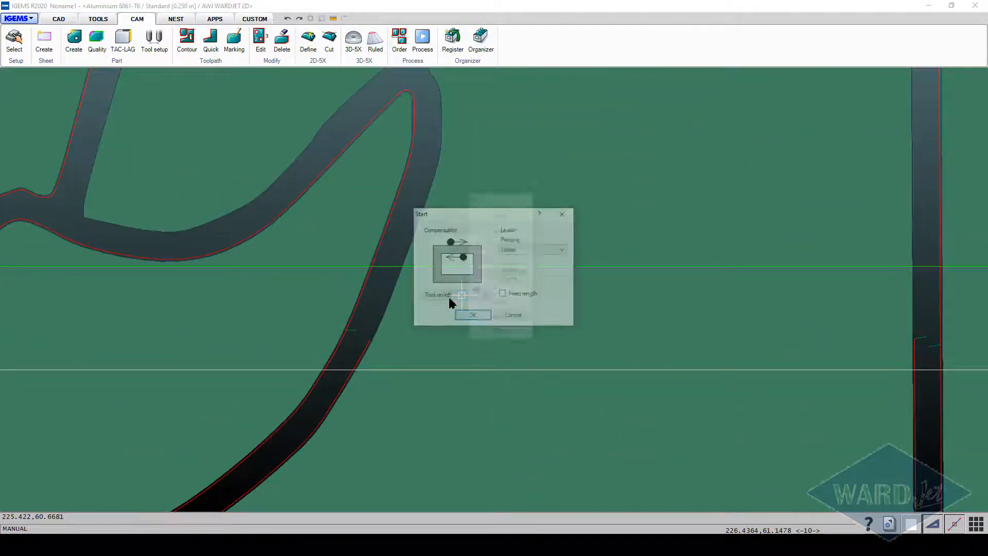
pyautogui.click(472, 316)
pyautogui.scroll(4, 382, 346)
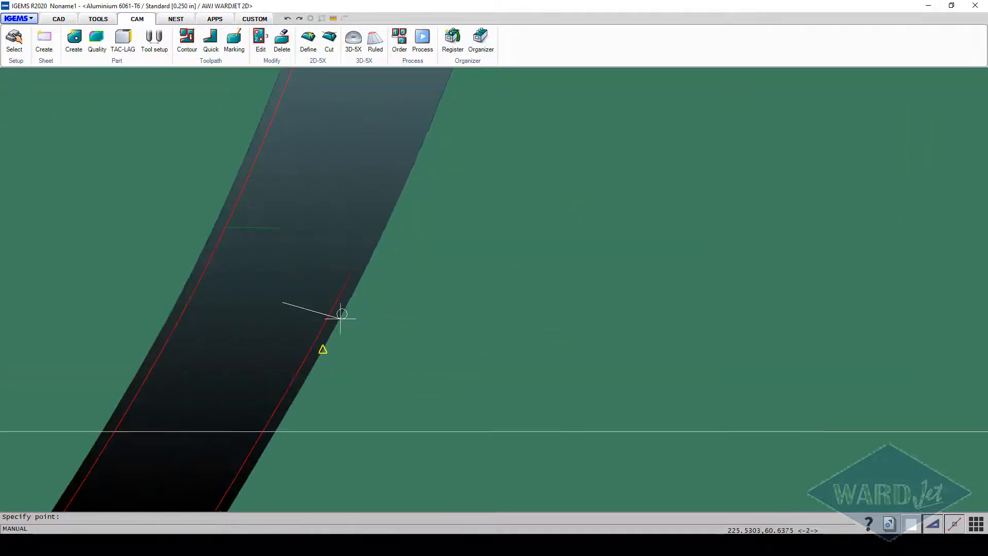
pyautogui.click(341, 316)
# Make the toolpath follow the fin and the dolphin's inner curve to the vertical slot's left edge near the zone boundary, and finish it
pyautogui.click(500, 275)
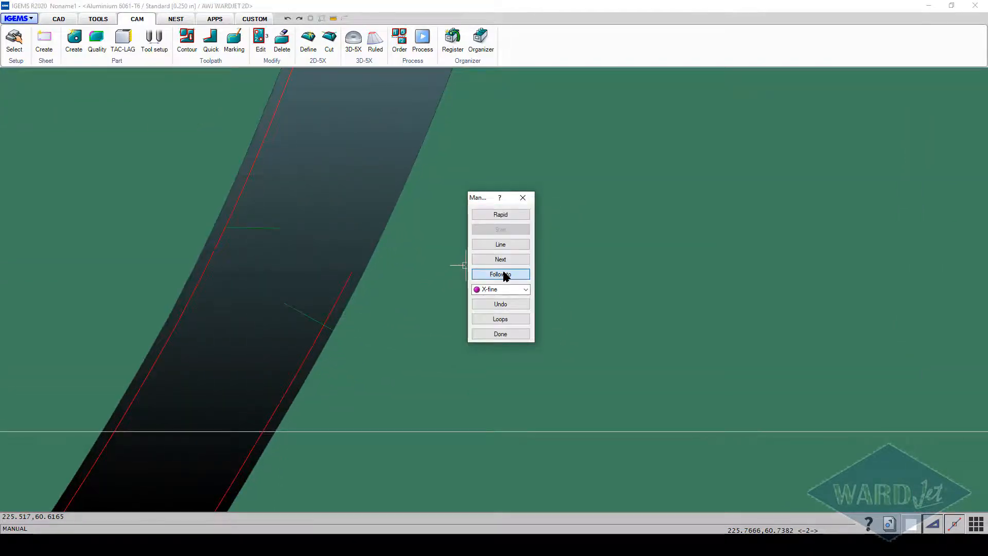
pyautogui.scroll(-6, 503, 281)
pyautogui.scroll(5, 503, 281)
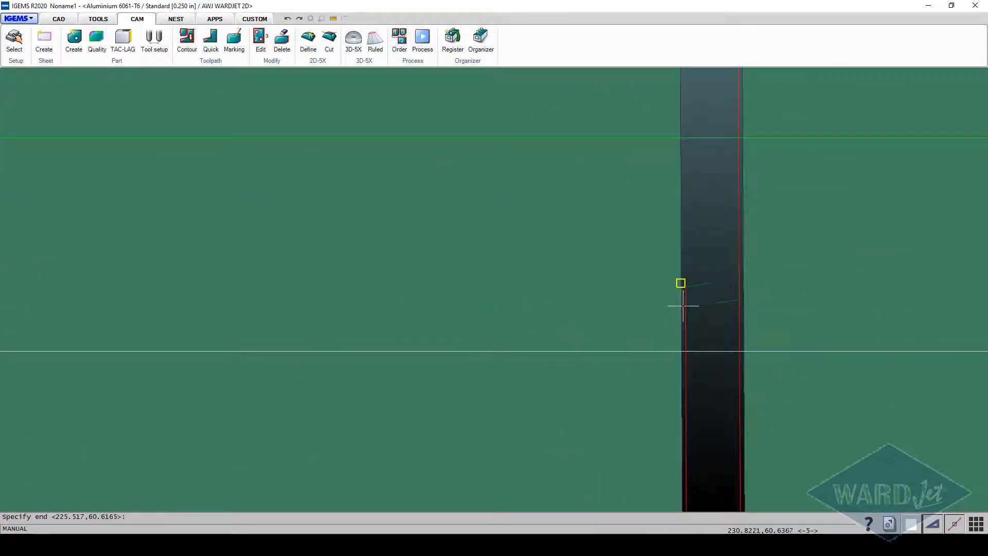
pyautogui.click(681, 304)
pyautogui.scroll(-4, 675, 302)
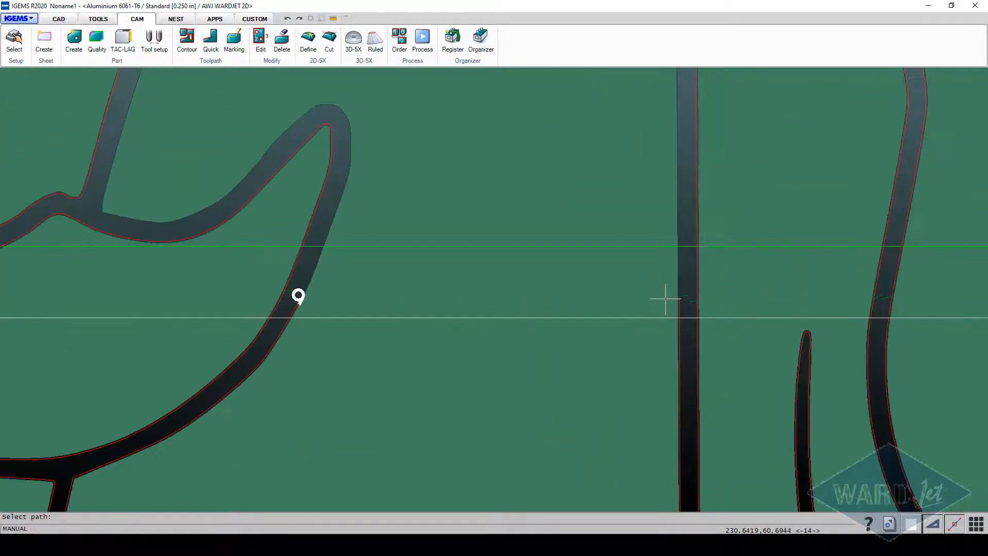
pyautogui.click(533, 165)
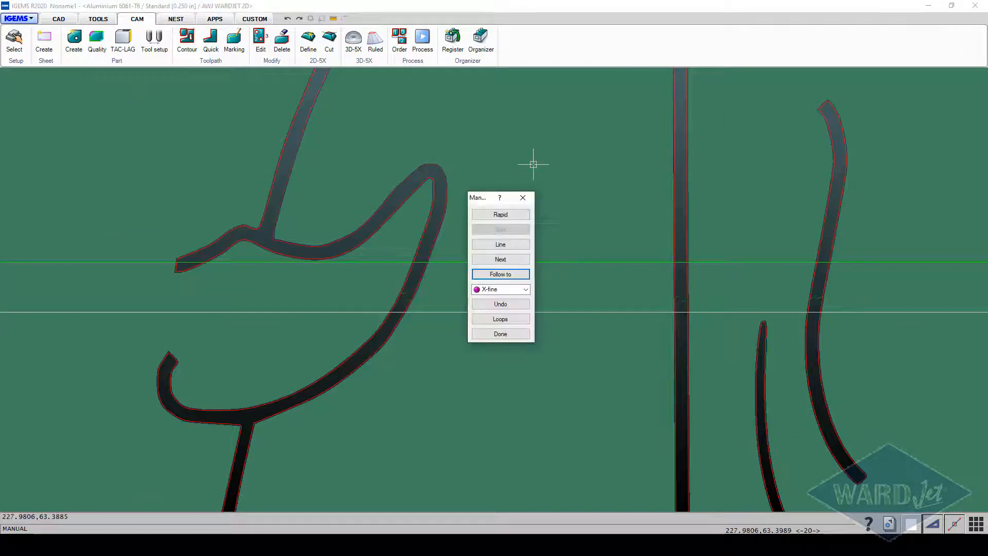
pyautogui.click(505, 334)
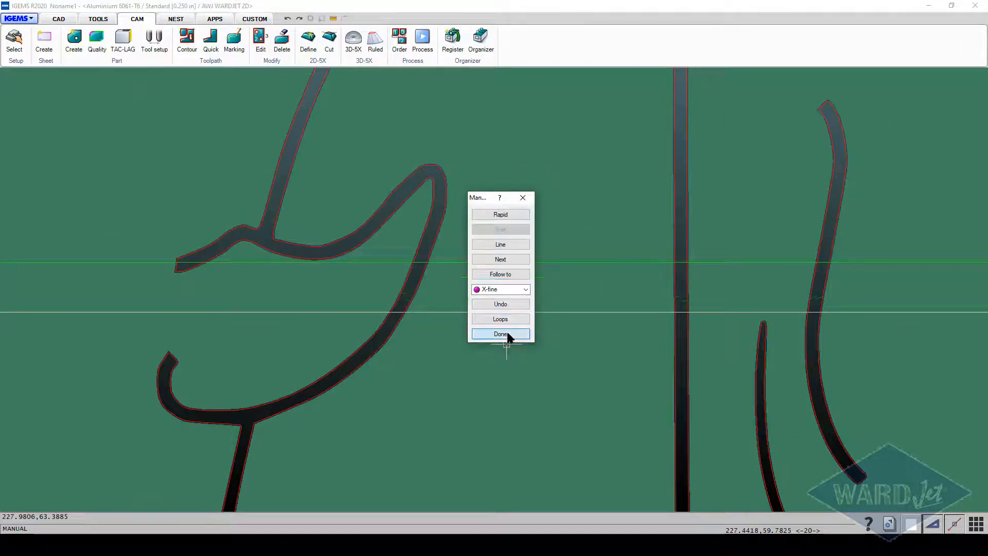
# Start another manual X-fine toolpath from a point just outside the second panel copy's right edge, between the two horizontal zone lines
pyautogui.scroll(-4, 508, 327)
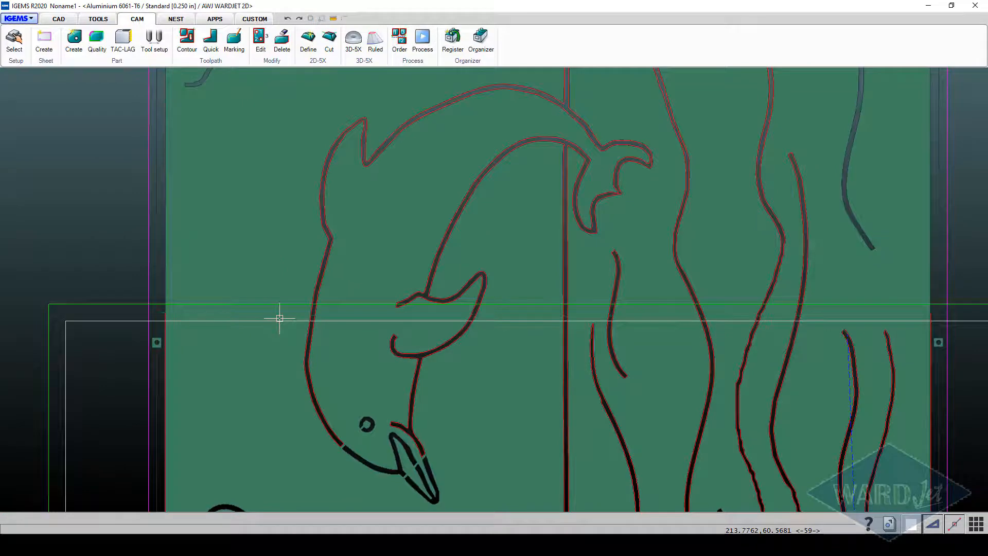
pyautogui.press('Return')
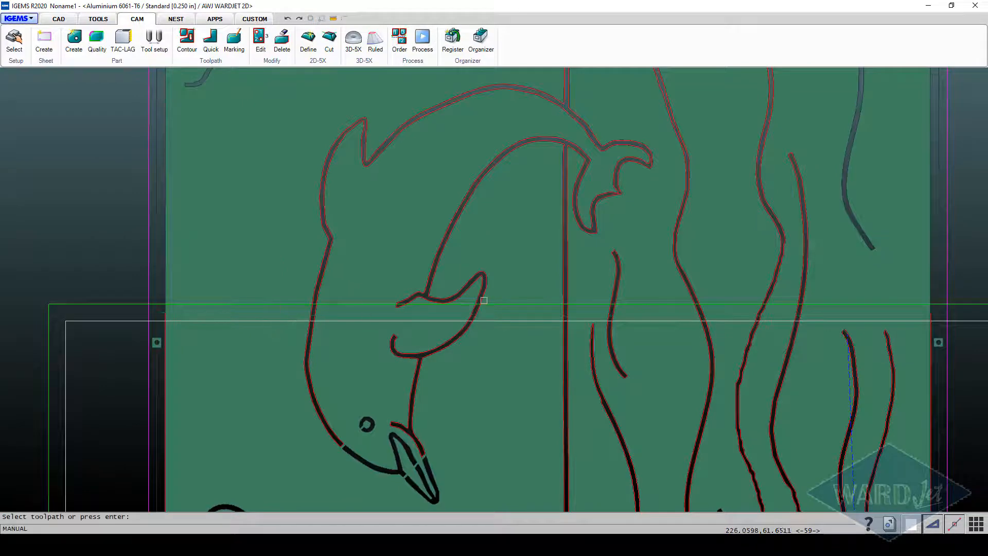
pyautogui.moveTo(484, 300); pyautogui.dragTo(379, 314, button='middle')
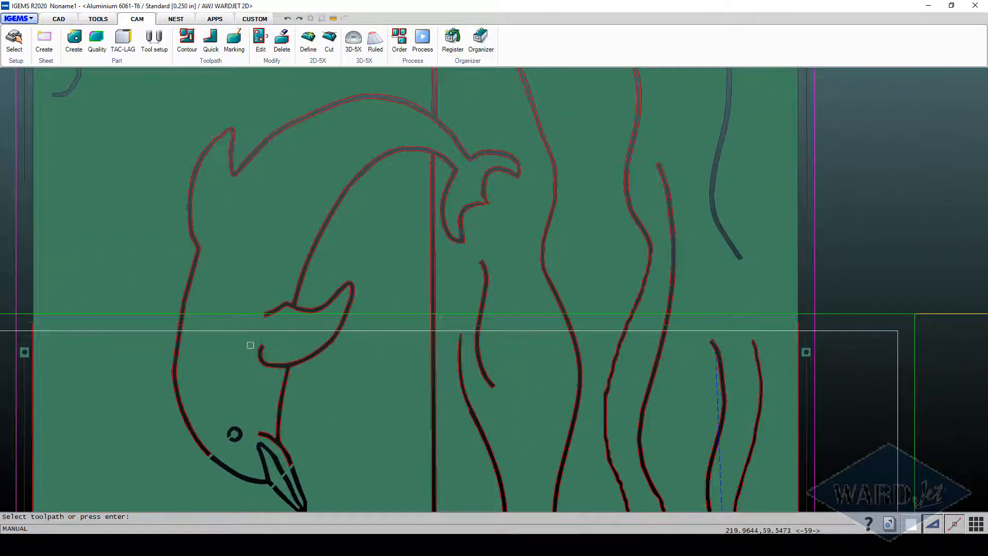
pyautogui.scroll(8, 750, 320)
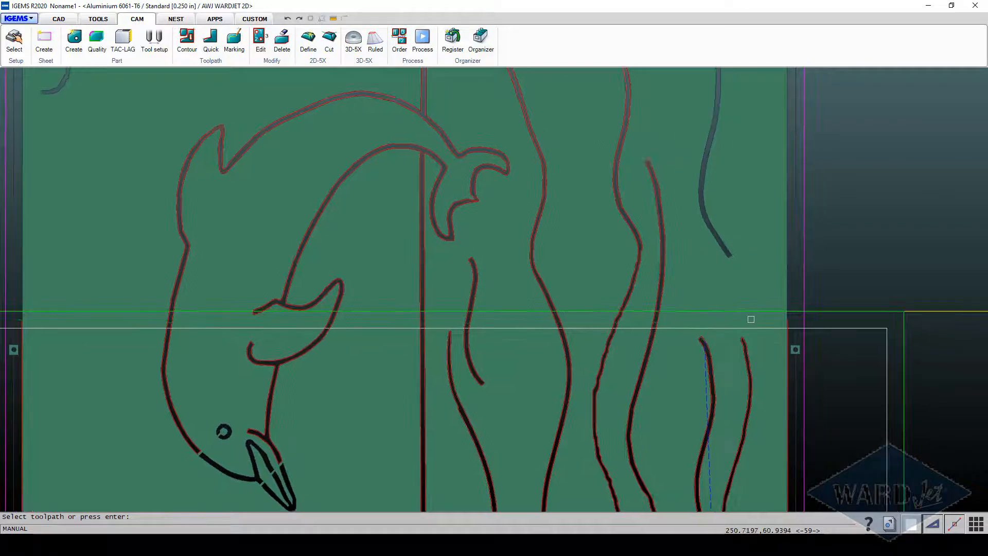
pyautogui.scroll(1, 594, 332)
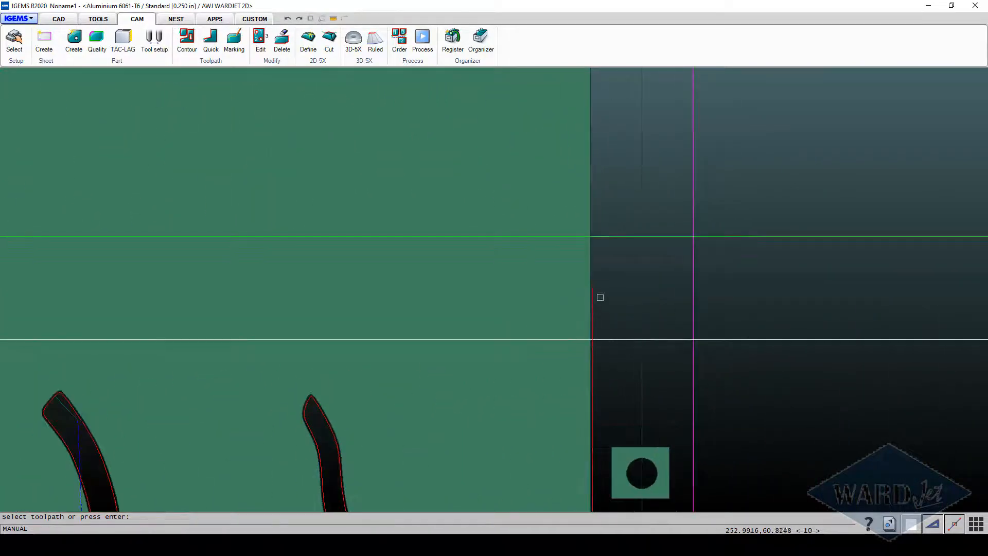
pyautogui.scroll(-9, 317, 353)
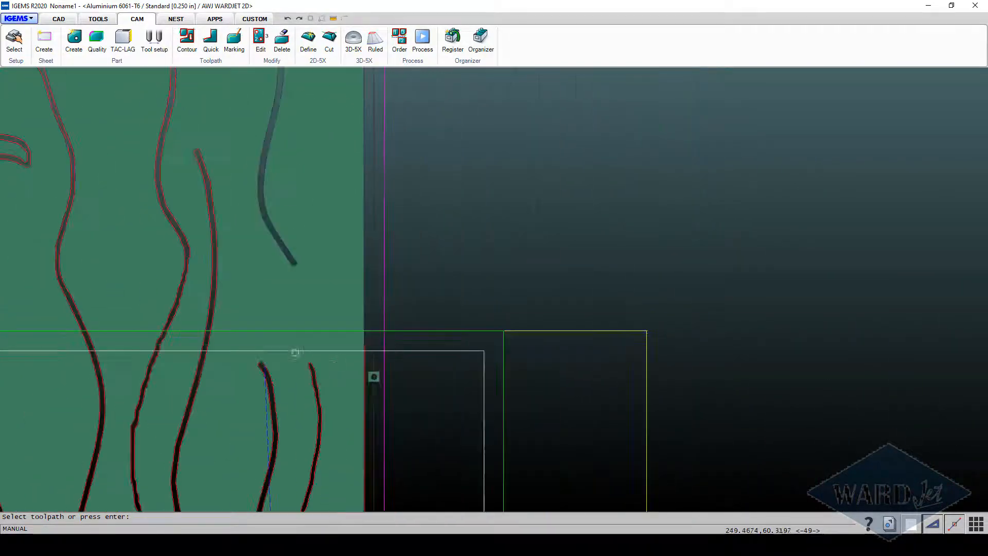
pyautogui.moveTo(278, 346); pyautogui.dragTo(399, 326, button='middle')
pyautogui.scroll(5, 485, 328)
pyautogui.scroll(3, 486, 329)
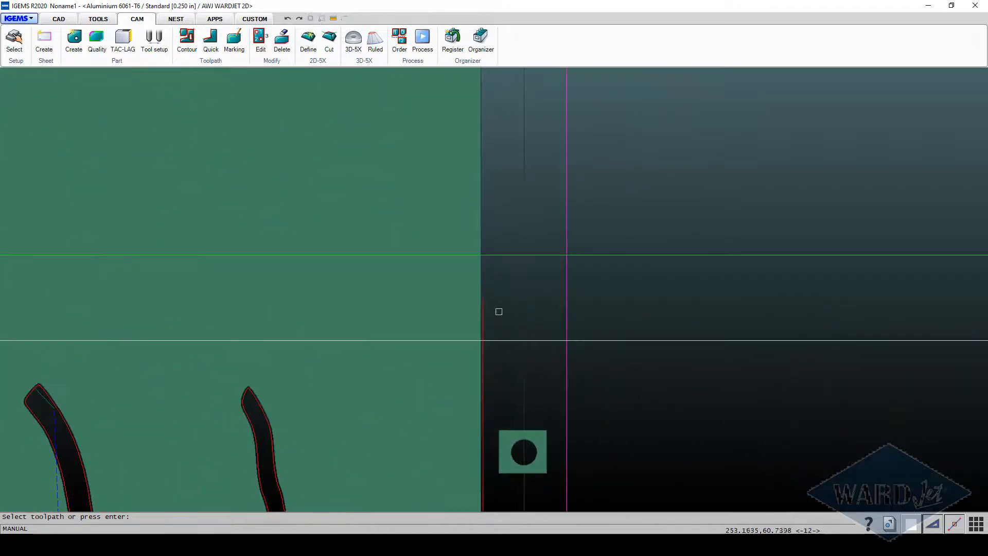
pyautogui.press('Return')
pyautogui.click(494, 314)
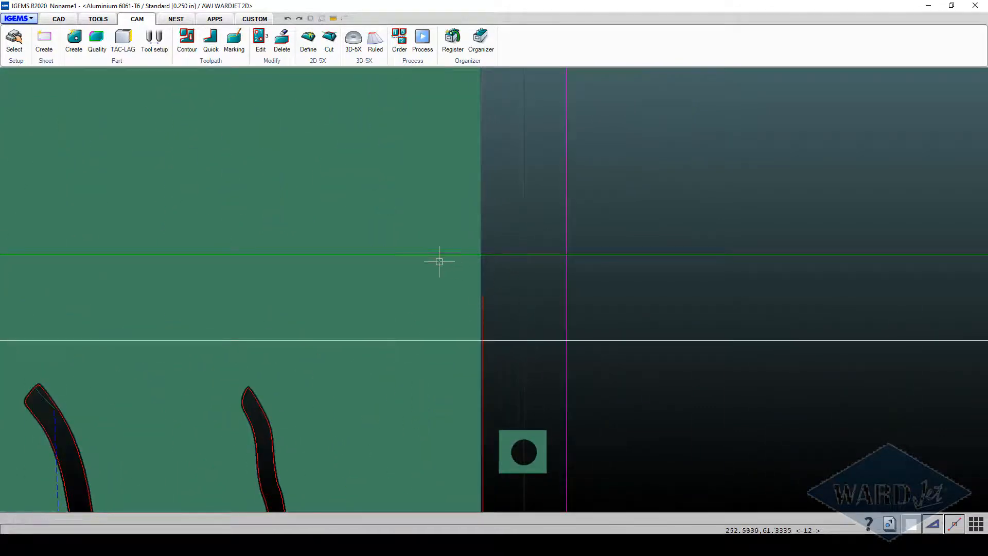
pyautogui.press('Return')
pyautogui.scroll(2, 498, 307)
pyautogui.press('Return')
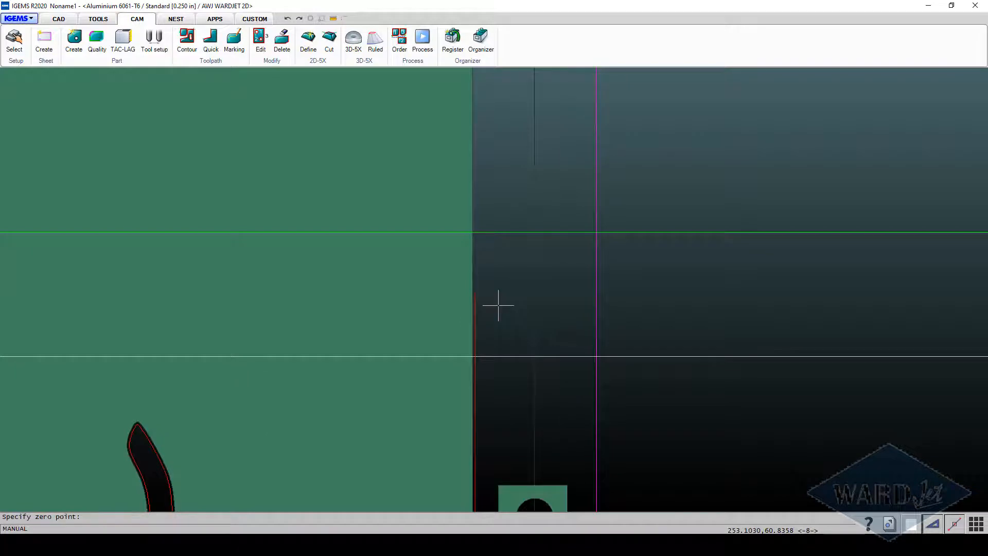
pyautogui.click(490, 306)
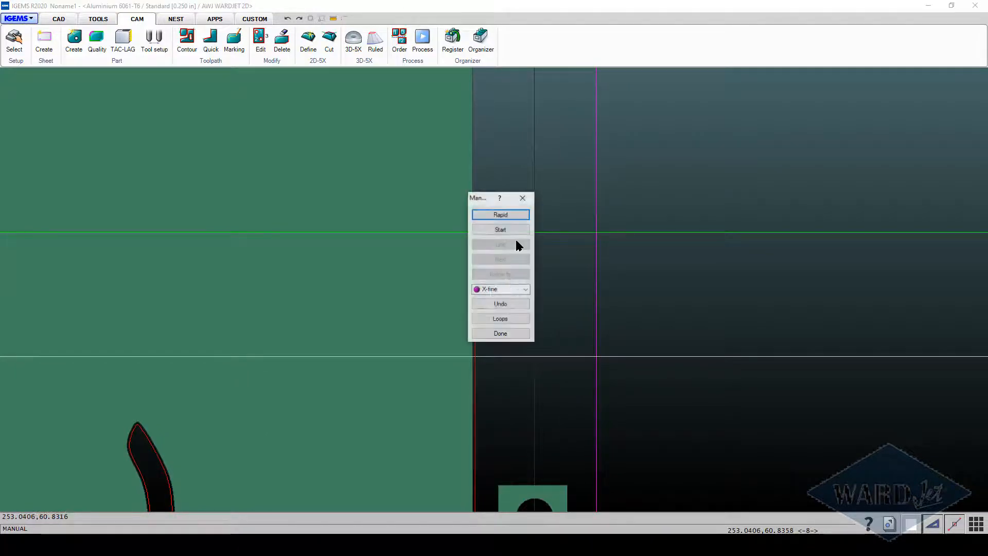
# Set the toolpath start to Tool on right with Linear piercing and lead in to the panel's right edge
pyautogui.click(500, 215)
pyautogui.click(468, 304)
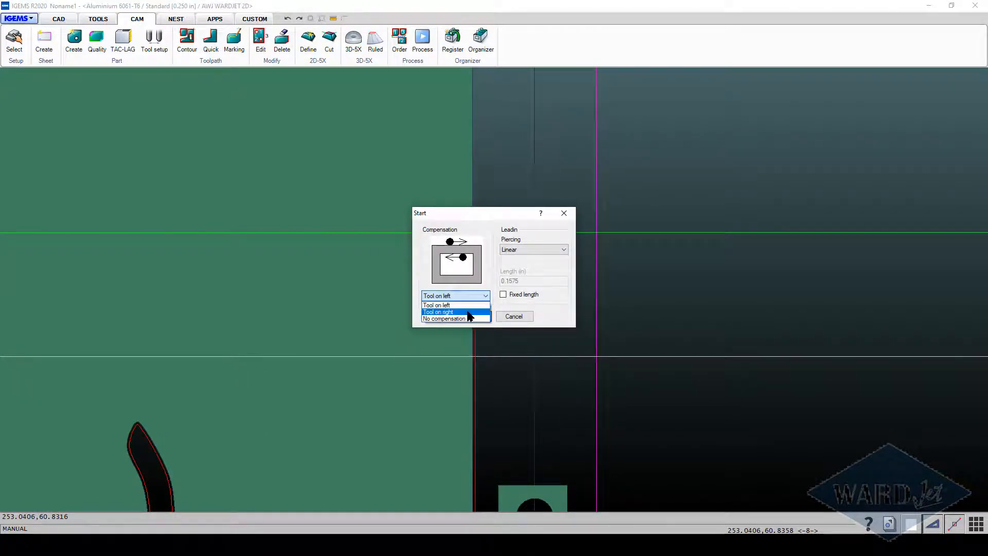
pyautogui.click(469, 311)
pyautogui.click(476, 316)
pyautogui.scroll(5, 483, 311)
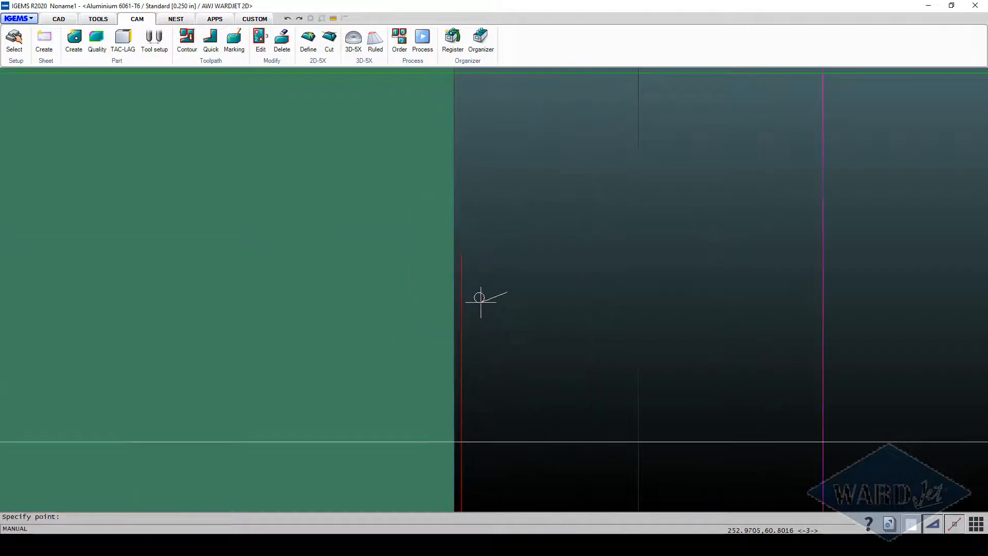
pyautogui.click(456, 289)
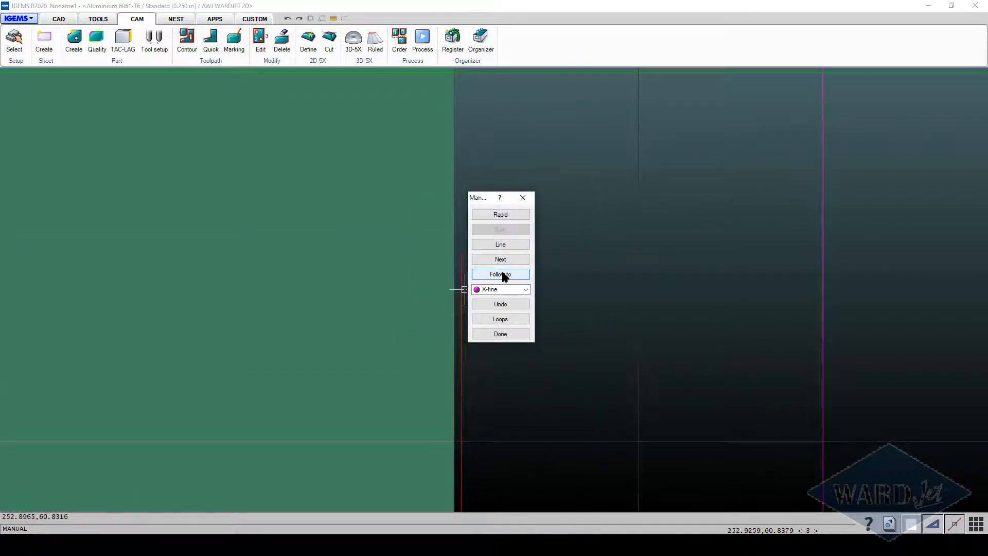
# Make the toolpath follow the panel's upper perimeter around to the left edge near the zone boundary, and finish it
pyautogui.click(501, 275)
pyautogui.scroll(-6, 503, 271)
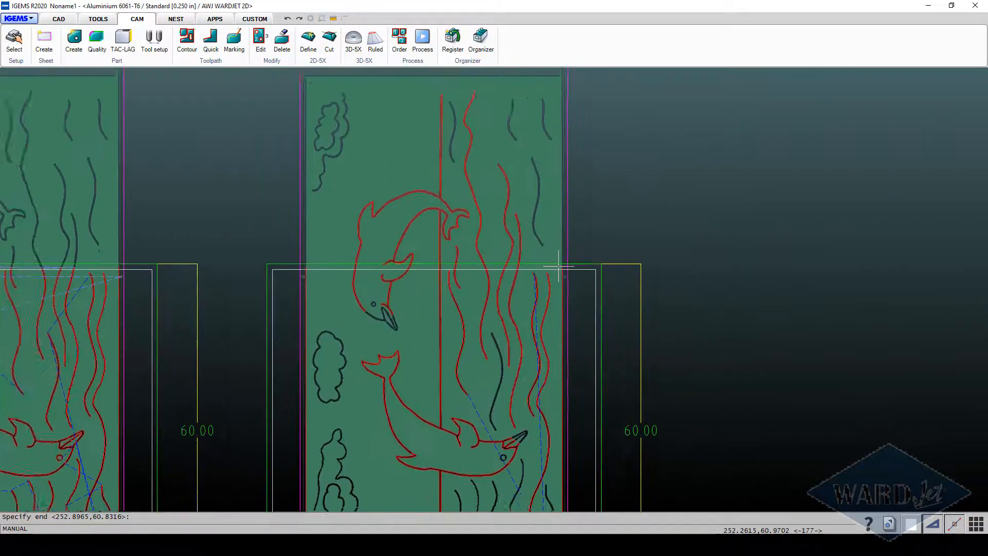
pyautogui.scroll(8, 359, 282)
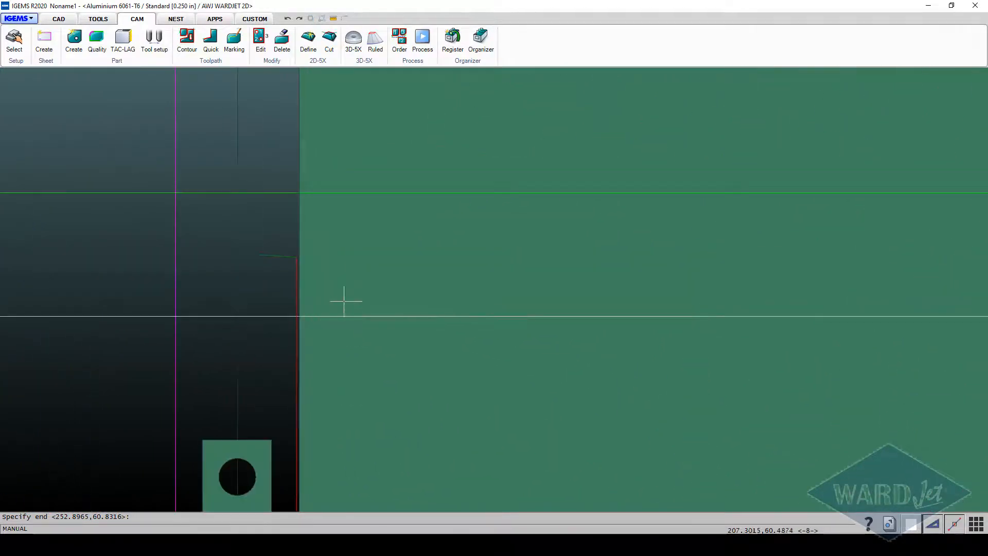
pyautogui.click(299, 280)
pyautogui.scroll(-8, 319, 285)
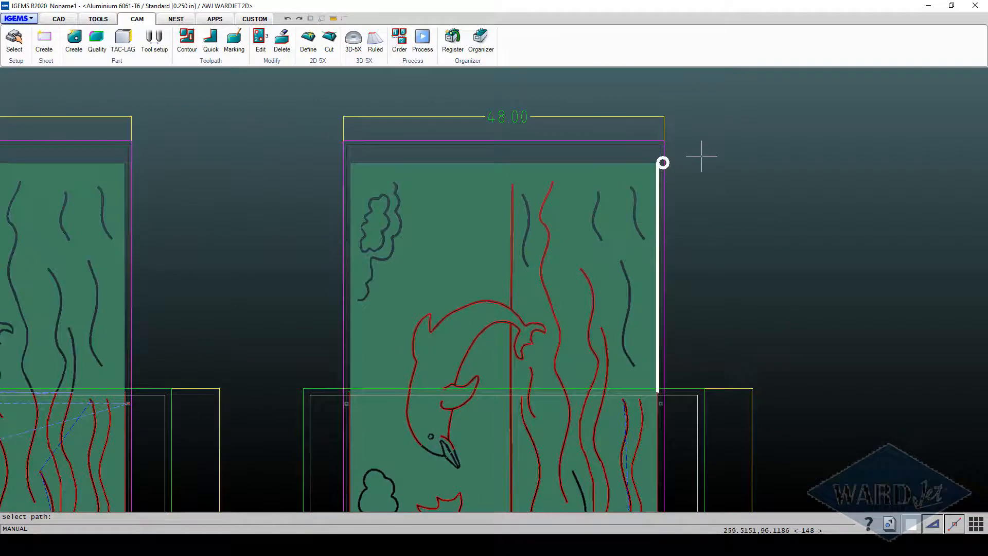
pyautogui.click(701, 155)
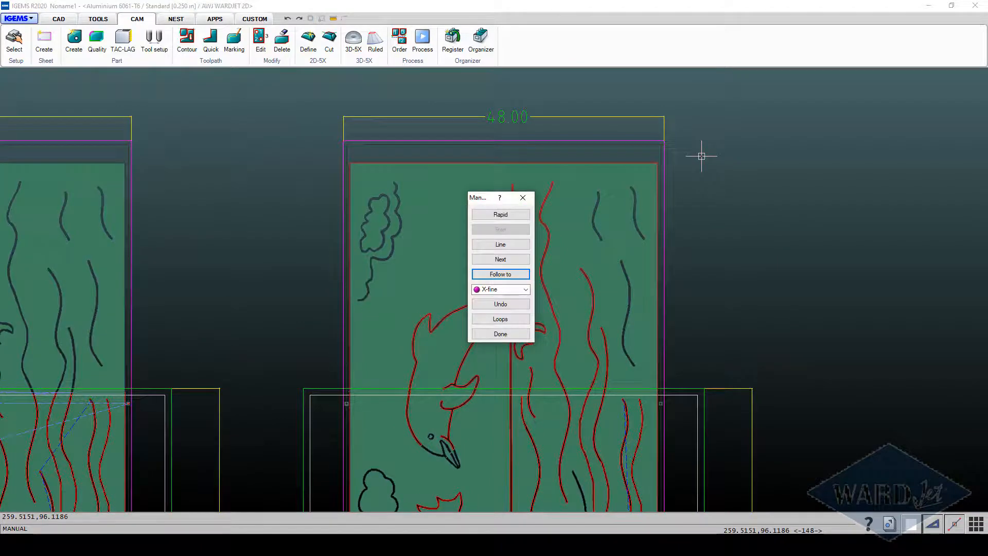
pyautogui.click(498, 335)
pyautogui.moveTo(499, 337); pyautogui.dragTo(480, 225, button='middle')
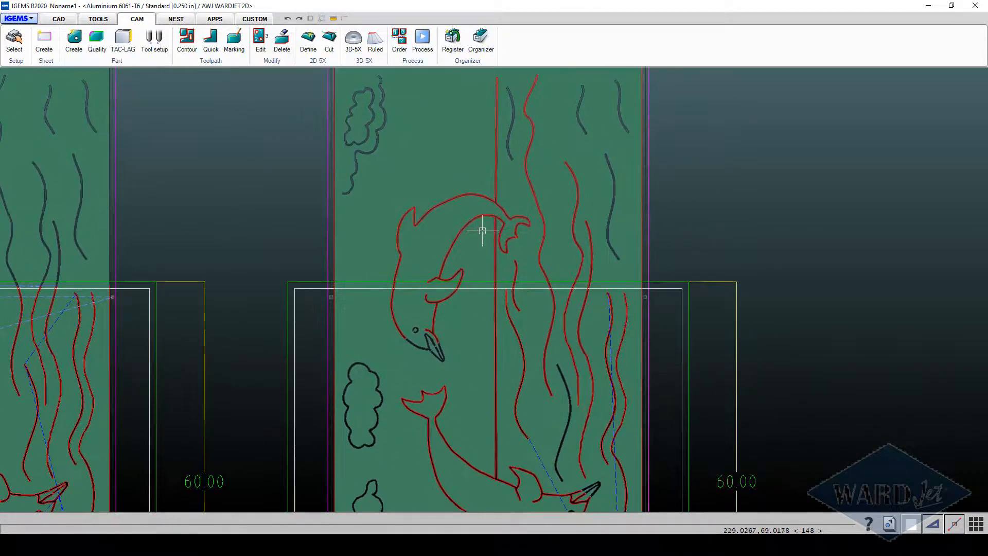
# Erase the lower-zone toolpaths on the second panel copy, including the panel edges, vertical slot, both dolphins and wavy slots below the boundary
pyautogui.scroll(-3, 480, 225)
pyautogui.click(283, 41)
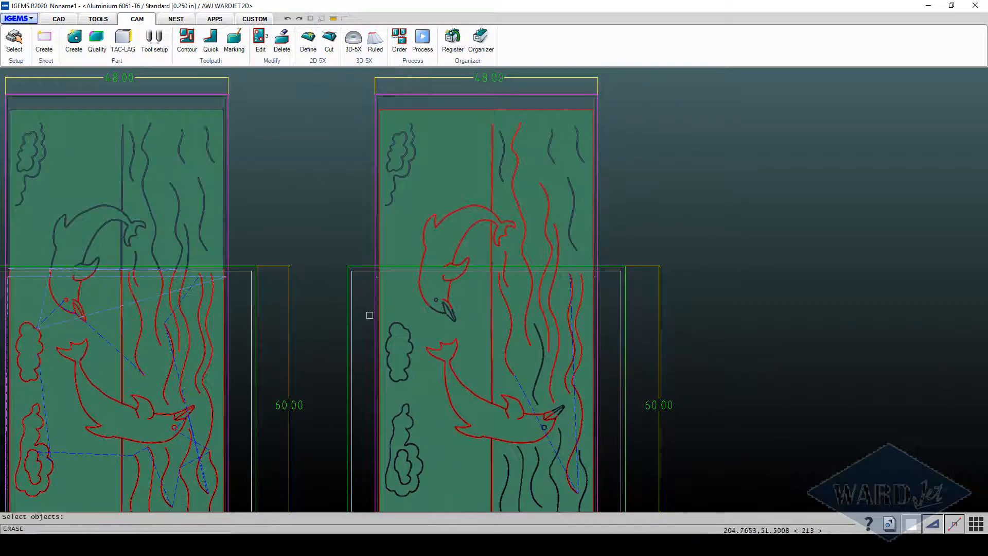
pyautogui.click(379, 354)
pyautogui.click(445, 390)
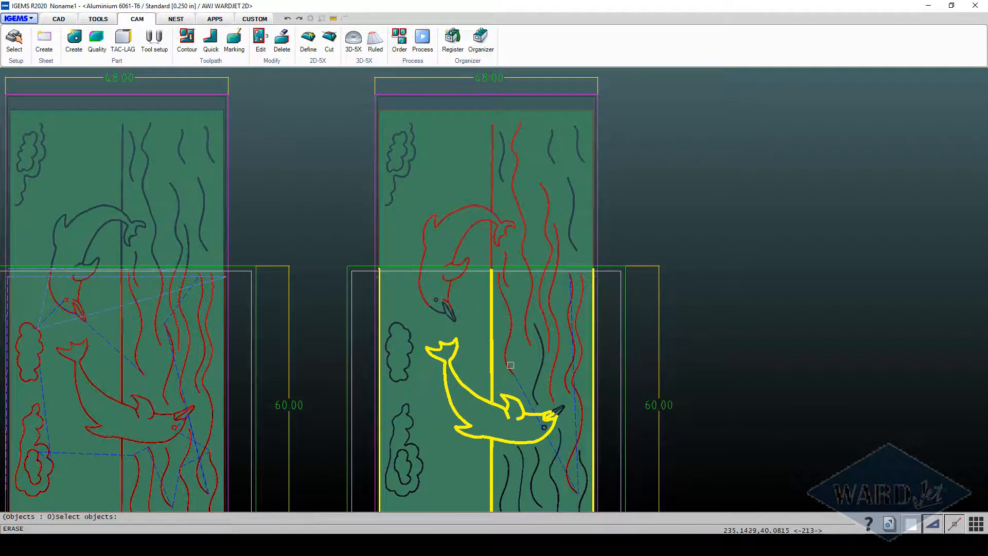
pyautogui.click(509, 365)
pyautogui.click(526, 349)
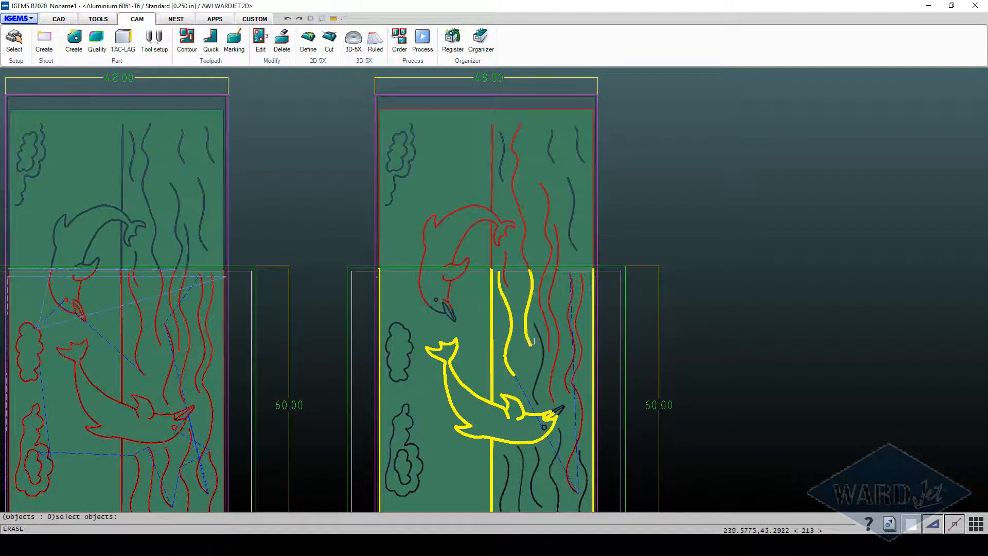
pyautogui.click(546, 344)
pyautogui.click(556, 353)
pyautogui.click(571, 361)
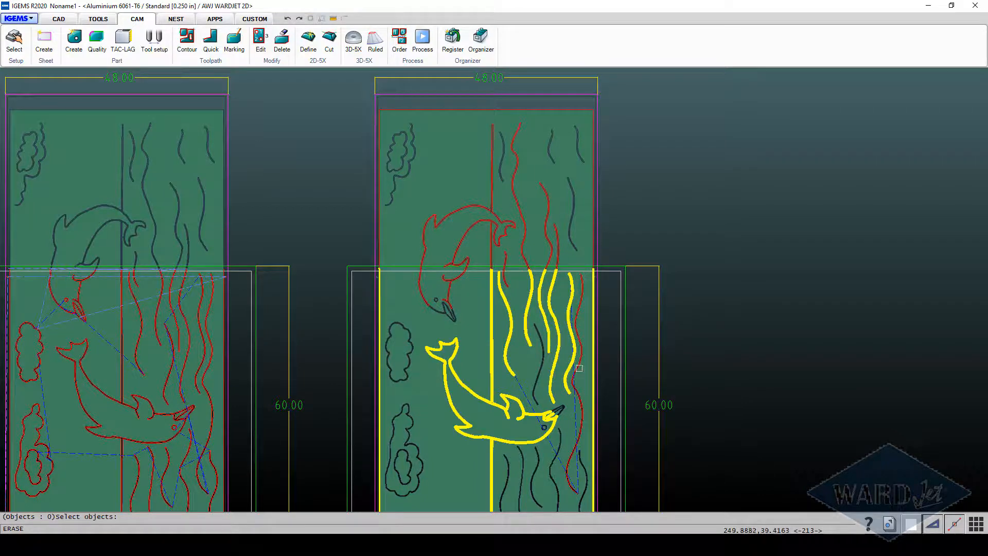
pyautogui.click(579, 366)
pyautogui.moveTo(549, 400)
pyautogui.mouseDown(button='middle')
pyautogui.moveTo(484, 254)
pyautogui.moveTo(494, 376)
pyautogui.mouseUp(button='middle')
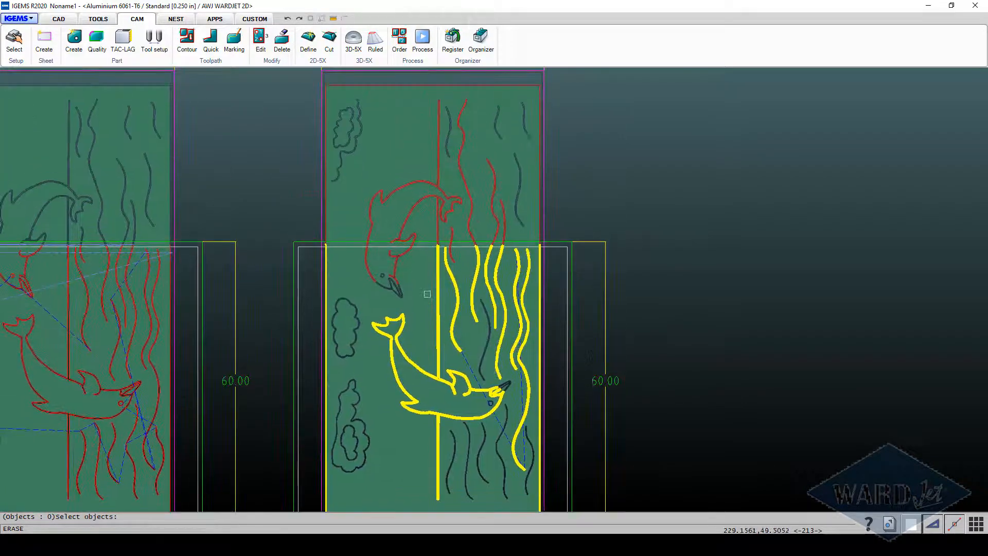
pyautogui.scroll(4, 401, 274)
pyautogui.click(390, 280)
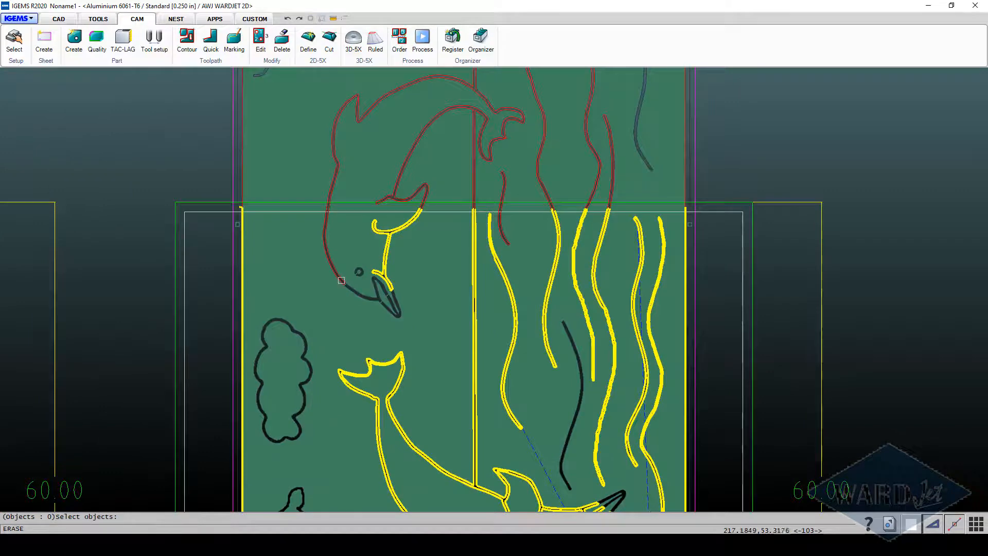
pyautogui.click(341, 280)
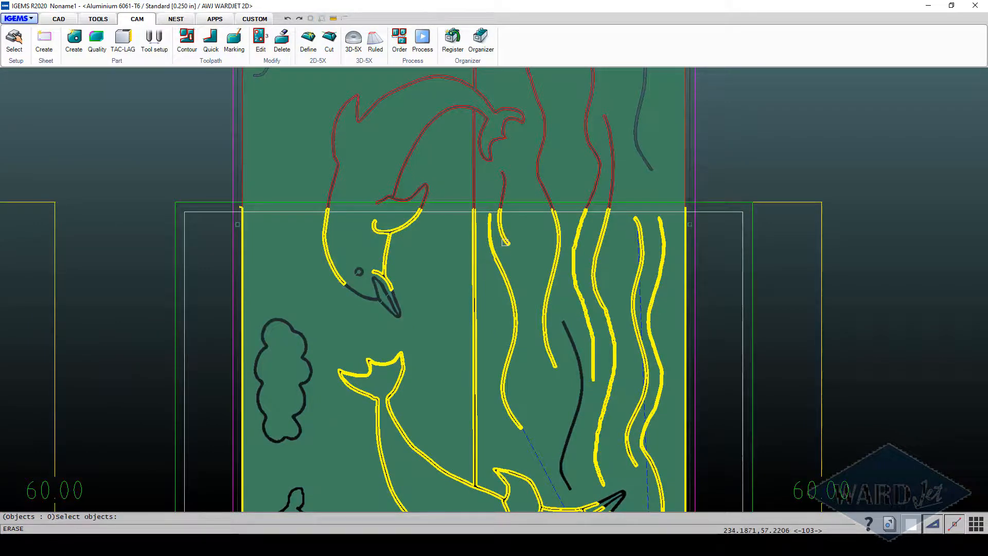
pyautogui.scroll(-2, 505, 242)
pyautogui.press('Return')
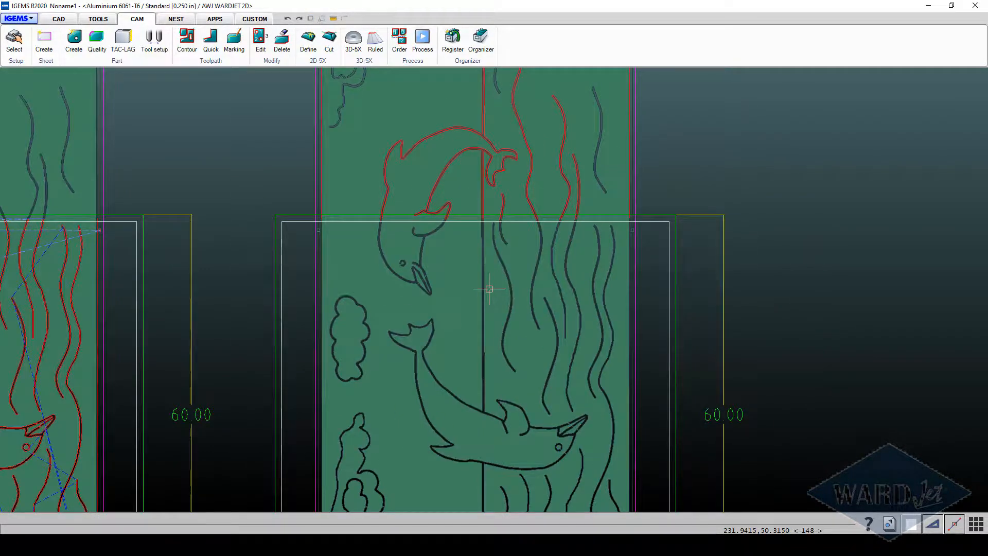
# Add single Contour toolpaths to the cloud-shaped slots in the second panel copy's upper left corner
pyautogui.scroll(-1, 489, 289)
pyautogui.moveTo(488, 287); pyautogui.dragTo(475, 332, button='middle')
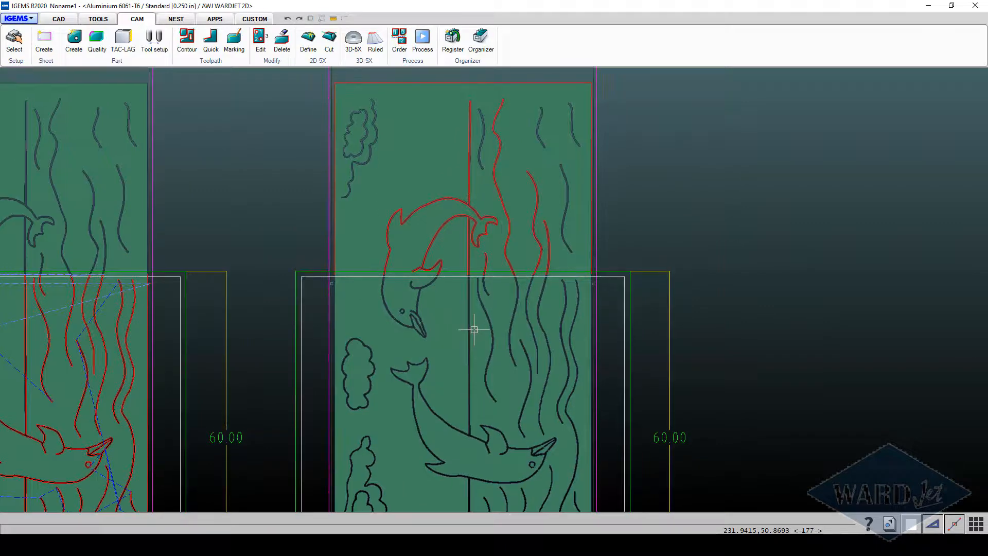
pyautogui.scroll(-3, 475, 330)
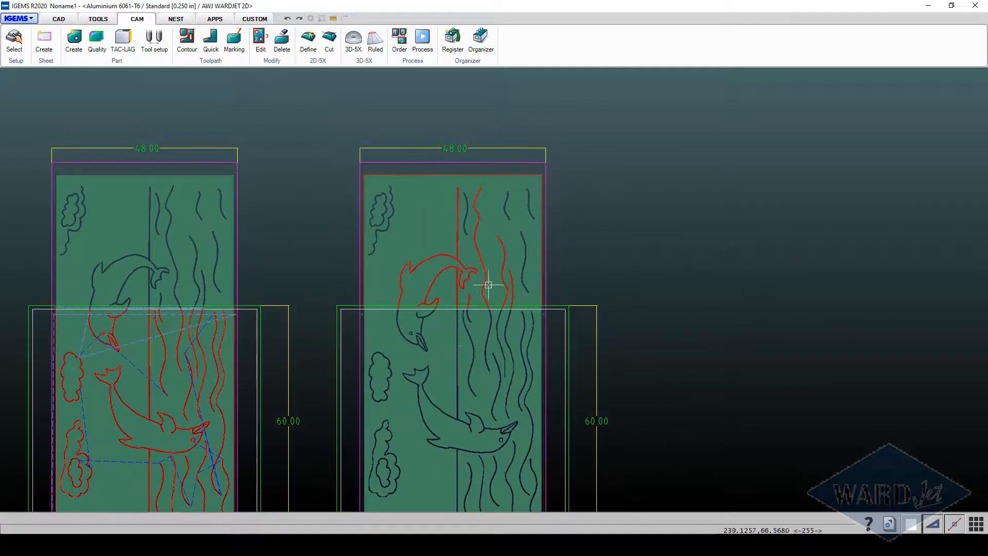
pyautogui.scroll(5, 481, 270)
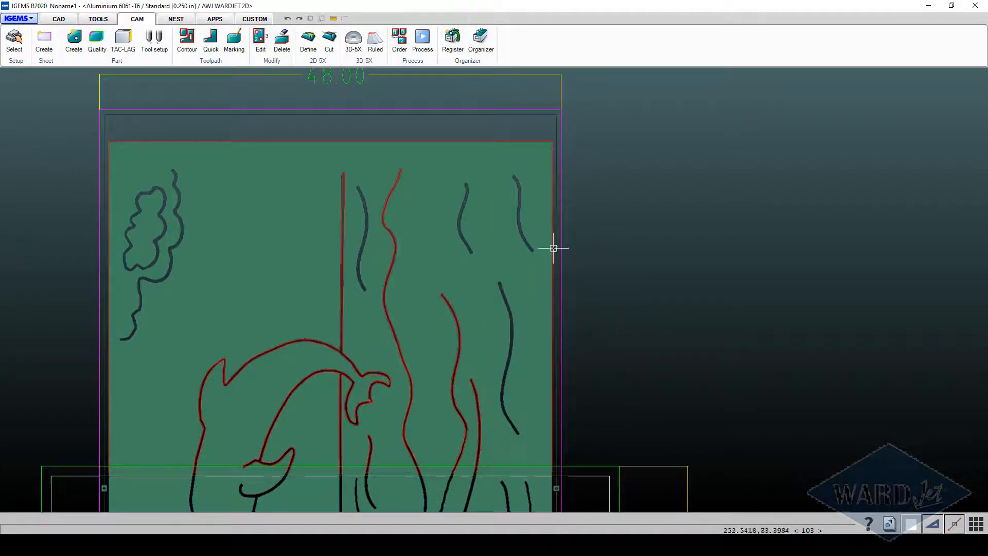
pyautogui.click(187, 40)
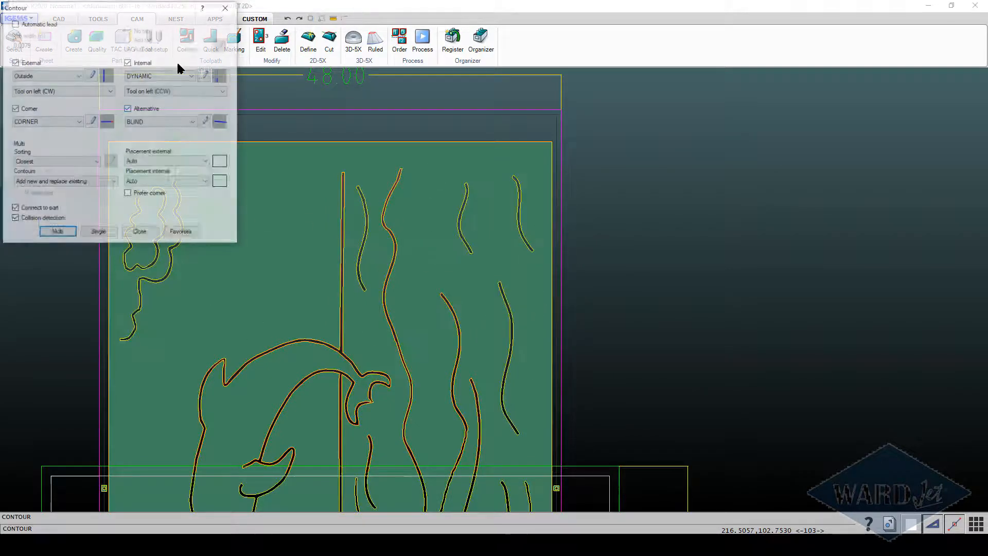
pyautogui.click(98, 233)
pyautogui.scroll(5, 146, 227)
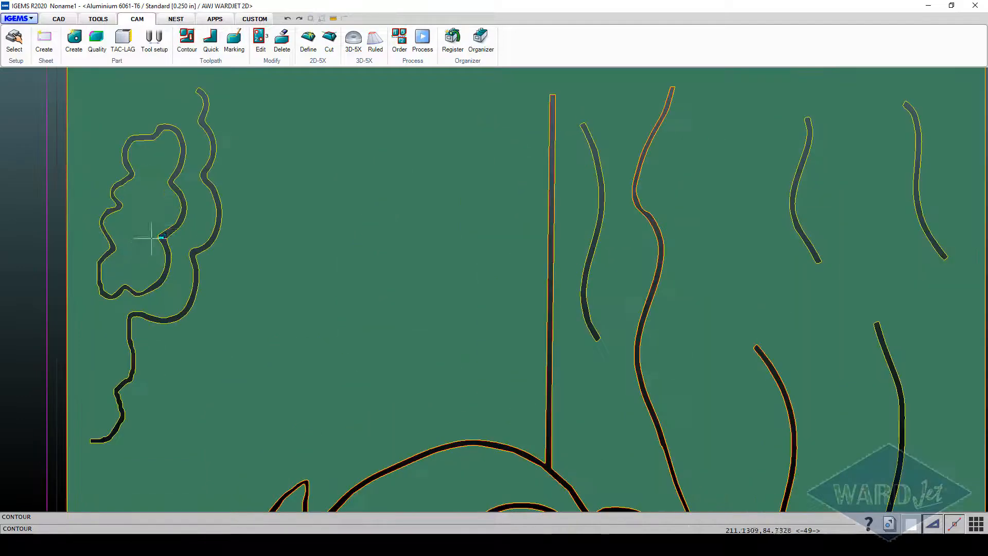
pyautogui.scroll(2, 170, 225)
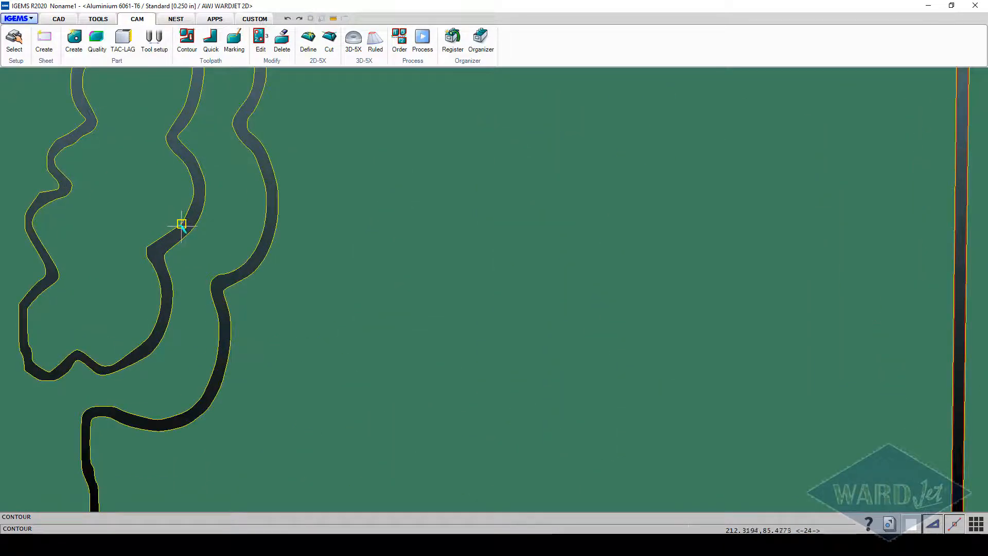
pyautogui.click(182, 224)
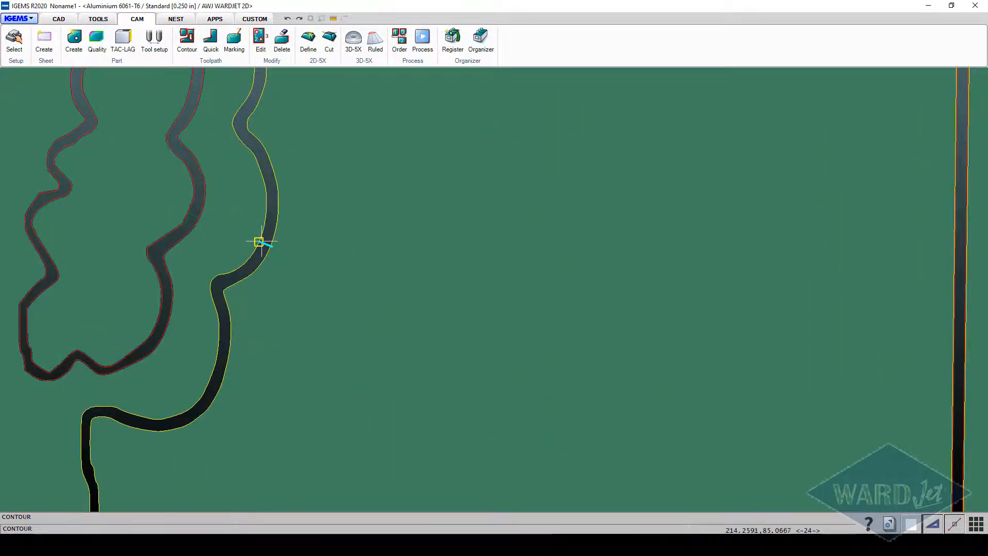
# Add single Contour toolpaths to the four short wavy slots in the upper zone of the second panel copy and finish the command
pyautogui.scroll(-5, 353, 261)
pyautogui.scroll(1, 269, 179)
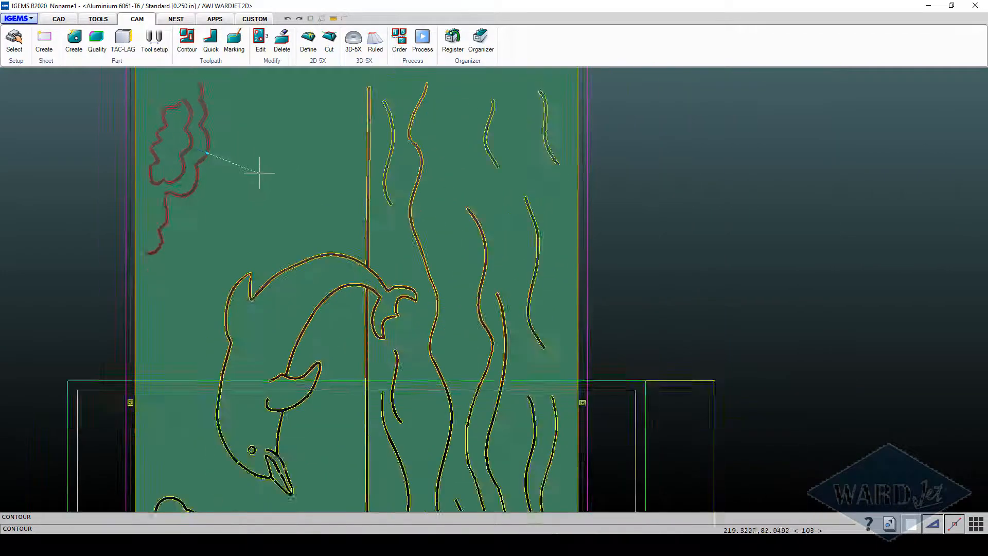
pyautogui.scroll(-1, 259, 173)
pyautogui.scroll(3, 369, 183)
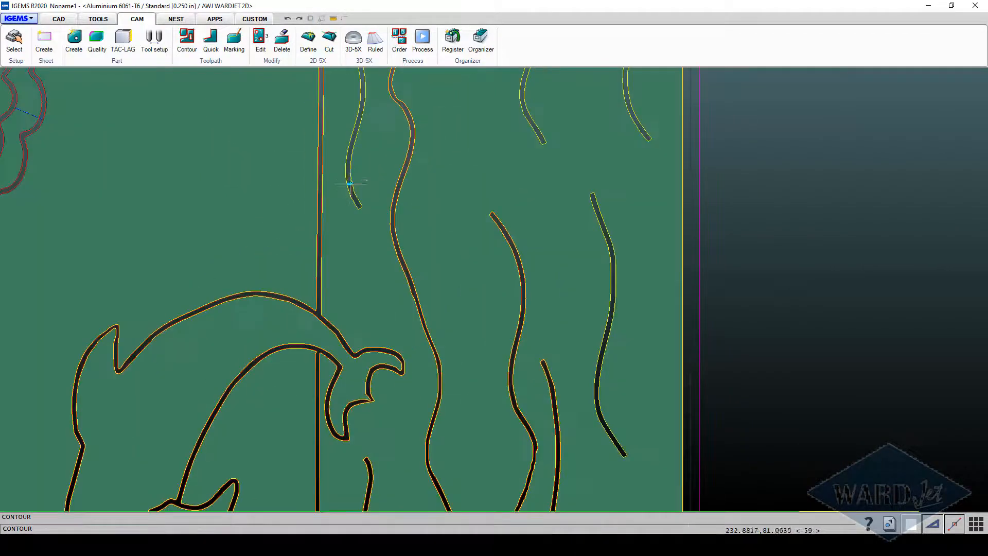
pyautogui.scroll(-1, 351, 180)
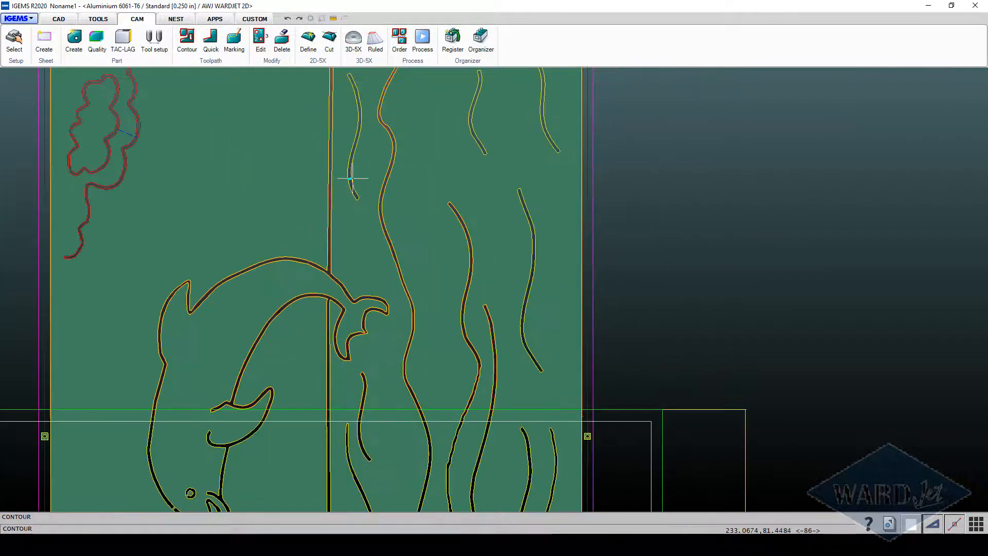
pyautogui.click(352, 179)
pyautogui.scroll(-1, 353, 176)
pyautogui.click(434, 145)
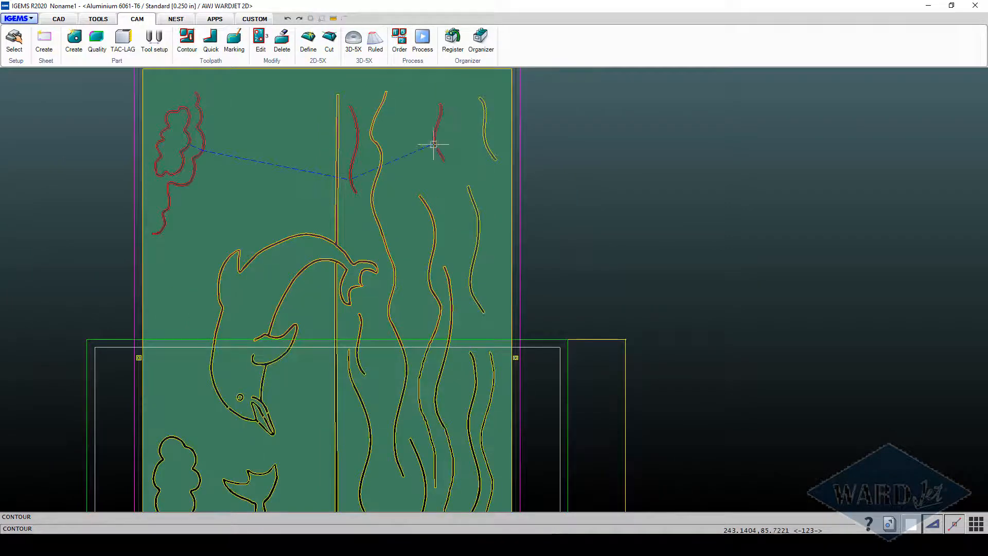
pyautogui.click(486, 149)
pyautogui.click(477, 215)
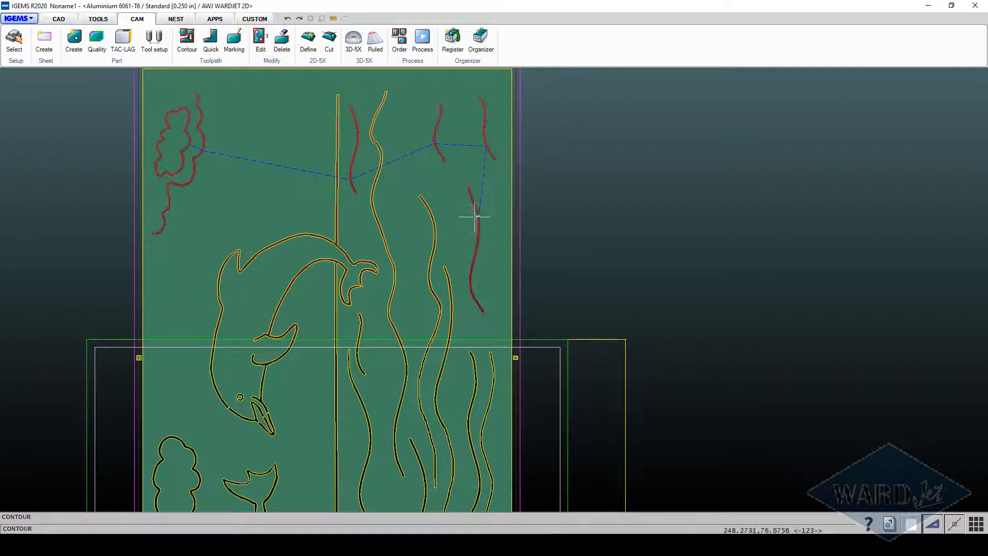
pyautogui.scroll(-1, 434, 227)
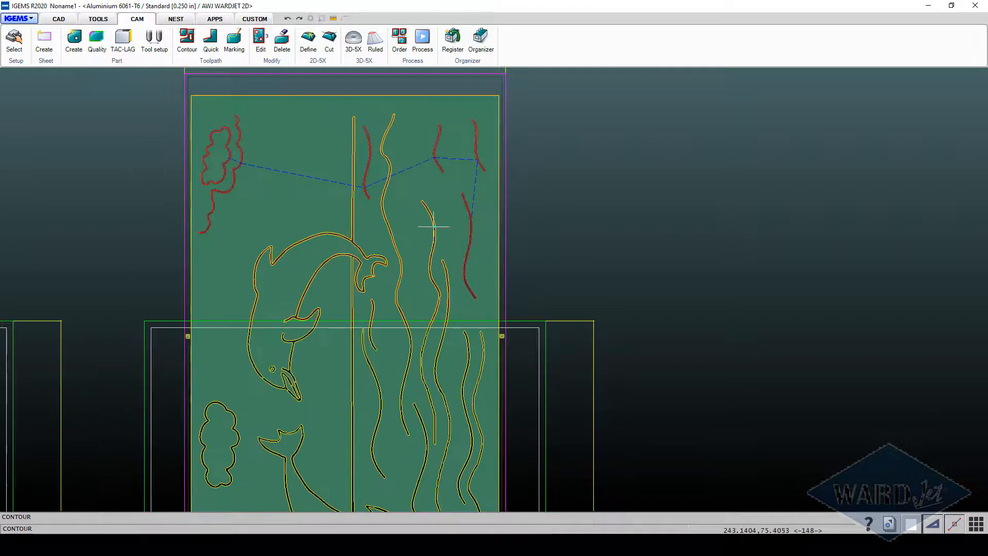
pyautogui.rightClick(434, 226)
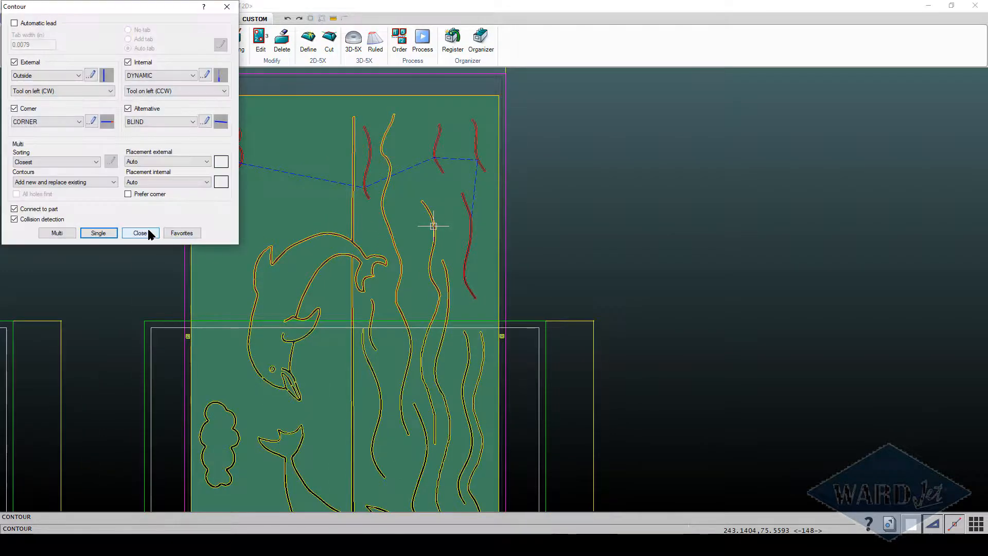
pyautogui.click(140, 234)
# Move the entire second panel copy straight down about 50 in so its upper zone lies within the machine's cutting area
pyautogui.scroll(-1, 452, 216)
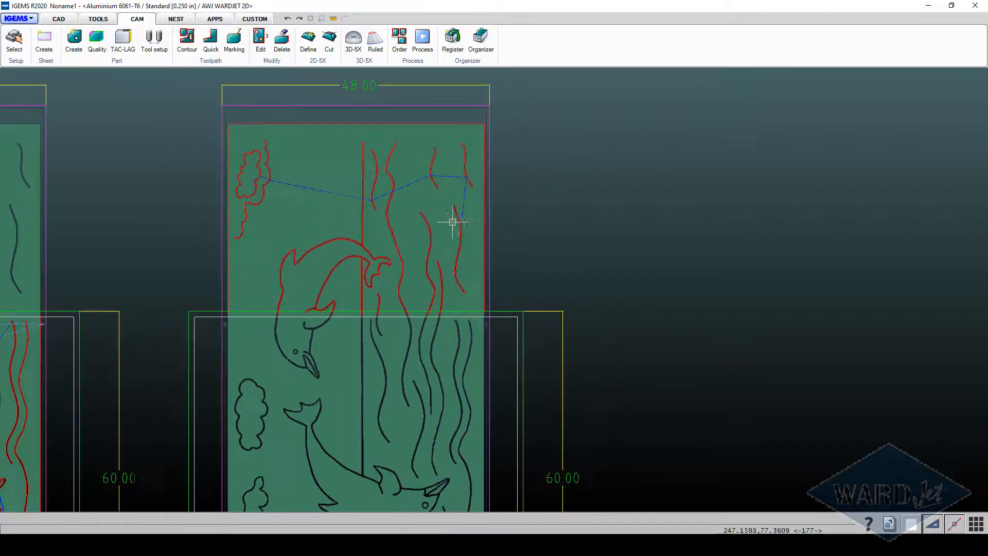
pyautogui.moveTo(458, 212); pyautogui.dragTo(422, 157, button='middle')
pyautogui.scroll(-1, 460, 260)
pyautogui.scroll(1, 453, 247)
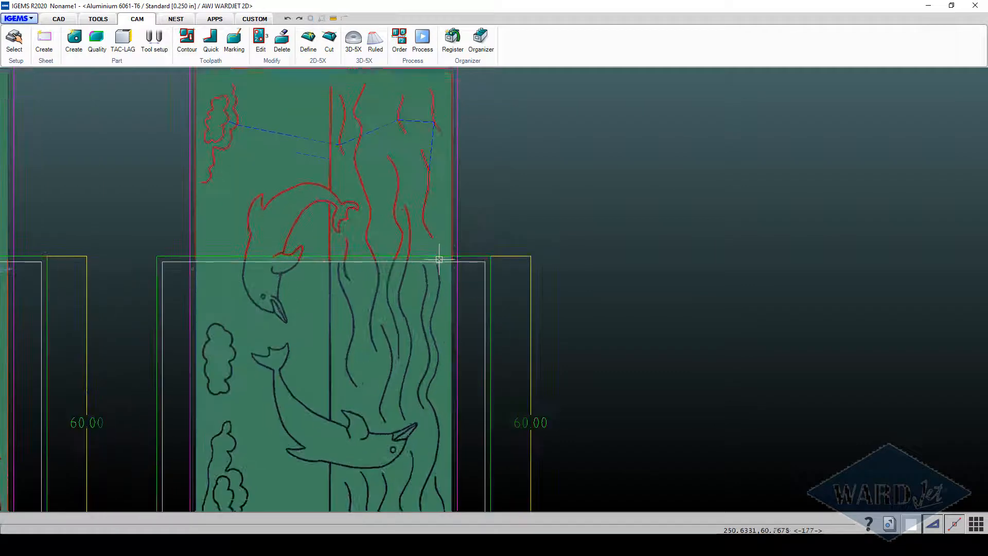
pyautogui.moveTo(438, 261); pyautogui.dragTo(435, 357, button='middle')
pyautogui.moveTo(247, 334)
pyautogui.mouseDown(button='middle')
pyautogui.moveTo(239, 177)
pyautogui.moveTo(252, 315)
pyautogui.mouseUp(button='middle')
pyautogui.scroll(-3, 238, 177)
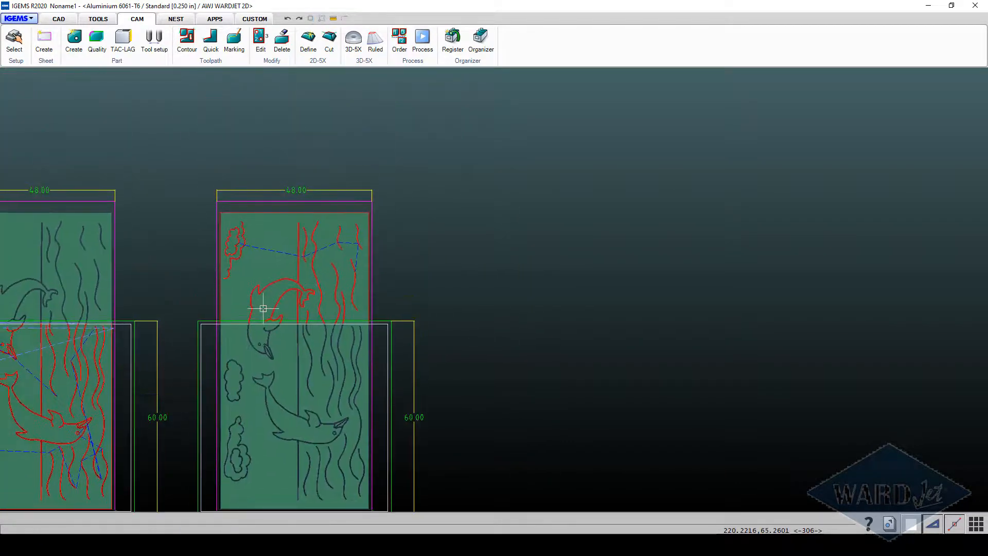
pyautogui.press('m')
pyautogui.click(210, 178)
pyautogui.moveTo(233, 236); pyautogui.dragTo(214, 106, button='middle')
pyautogui.click(357, 421)
pyautogui.press('Return')
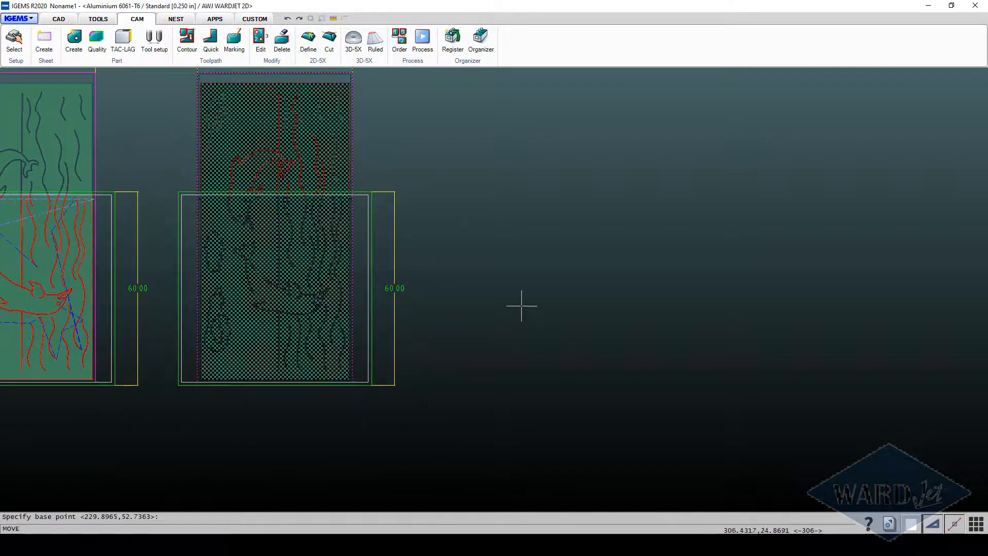
pyautogui.click(478, 139)
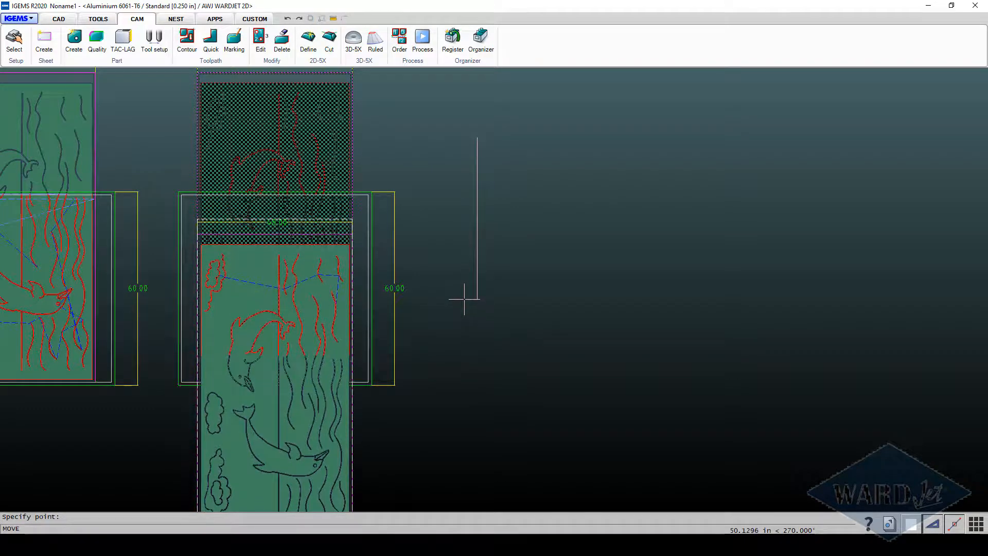
pyautogui.click(464, 296)
pyautogui.moveTo(377, 373); pyautogui.dragTo(388, 338, button='middle')
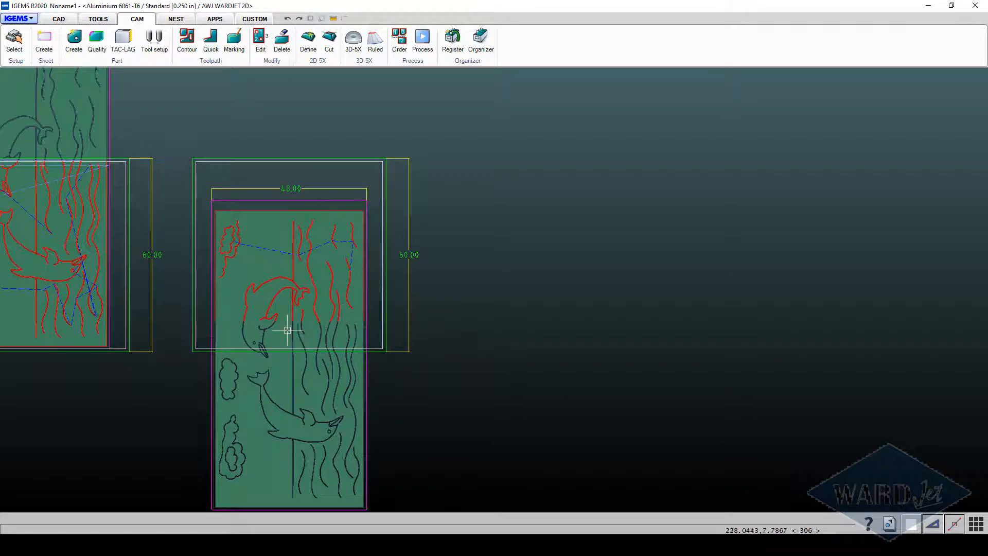
# Create a cutting order from the second panel copy's upper-zone toolpaths
pyautogui.scroll(3, 293, 325)
pyautogui.scroll(5, 495, 350)
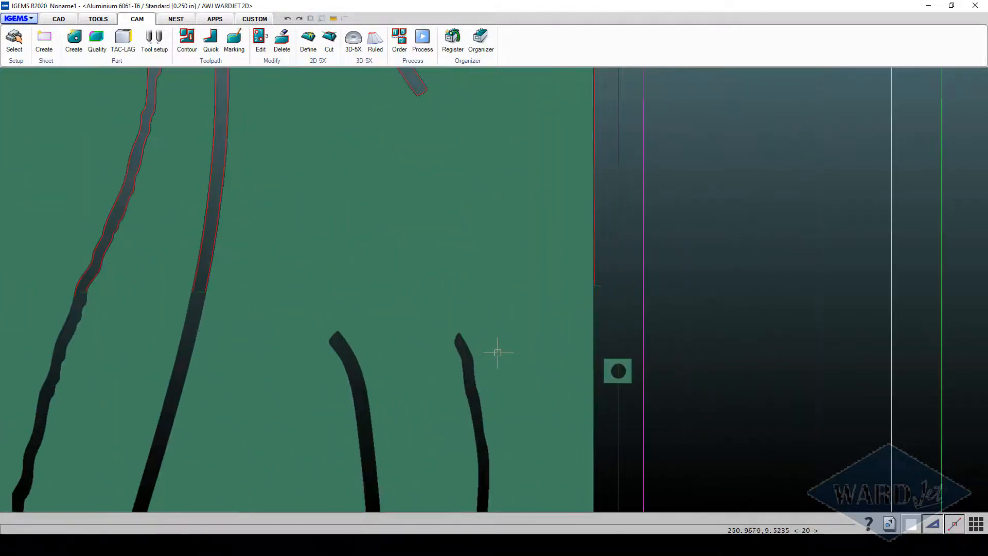
pyautogui.scroll(-11, 501, 352)
pyautogui.scroll(-5, 373, 288)
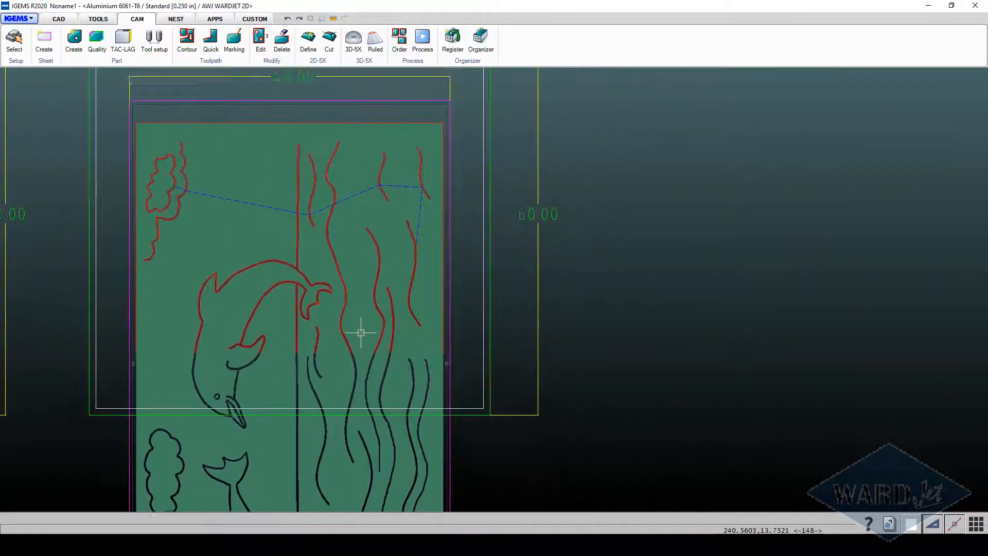
pyautogui.click(400, 39)
pyautogui.moveTo(209, 153); pyautogui.dragTo(463, 358)
pyautogui.press('Return')
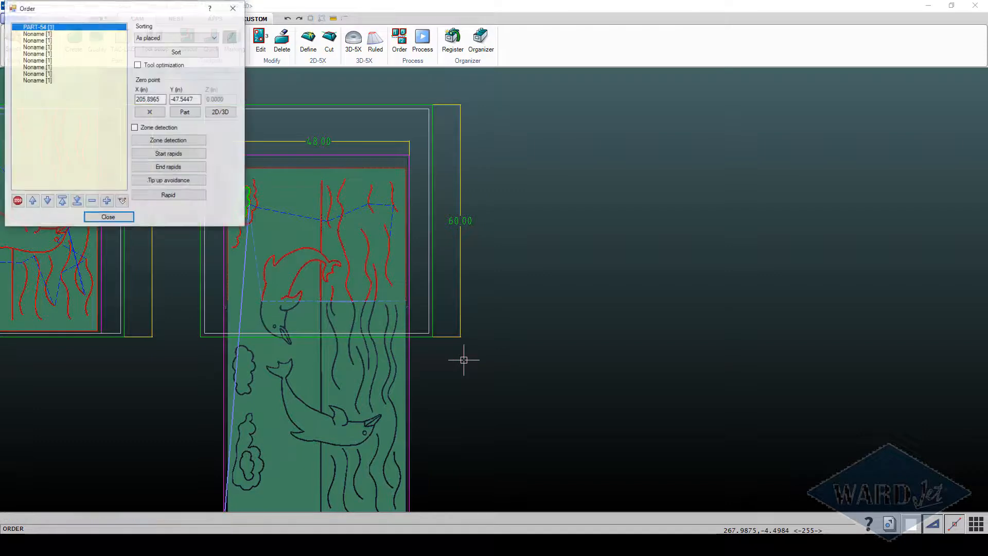
# Set the cutting order's zero point at the centre of the registration hole on the panel's left side
pyautogui.moveTo(360, 159); pyautogui.dragTo(485, 100, button='middle')
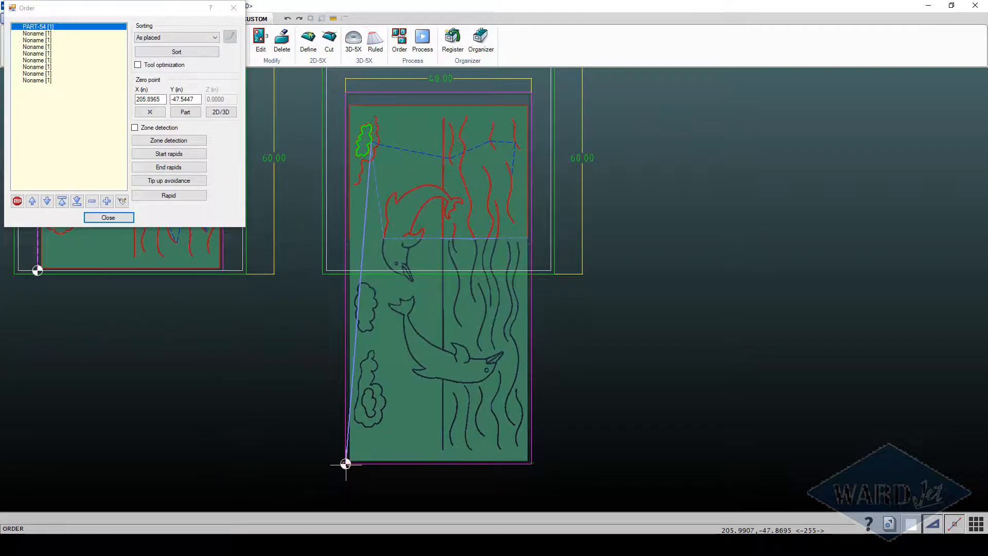
pyautogui.click(153, 114)
pyautogui.scroll(10, 353, 261)
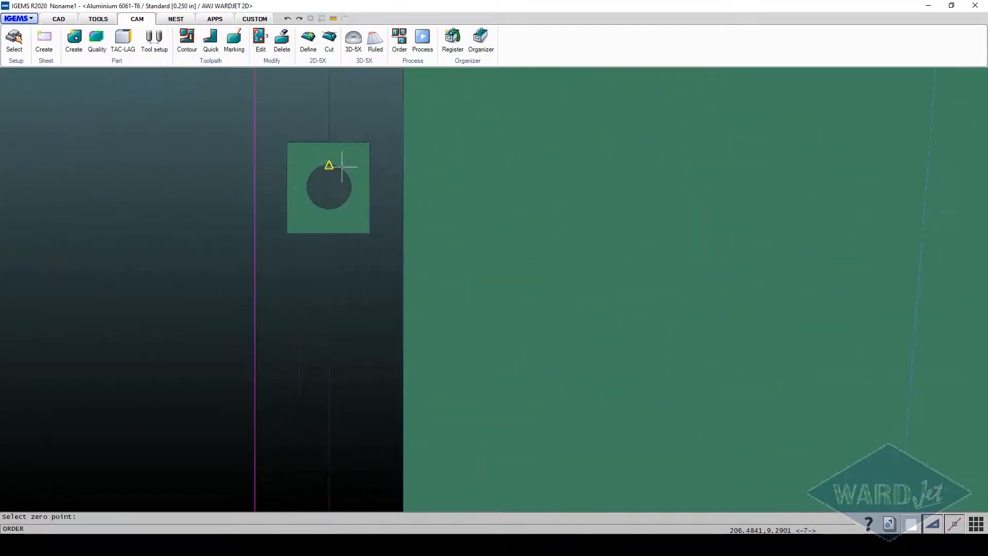
pyautogui.click(343, 166)
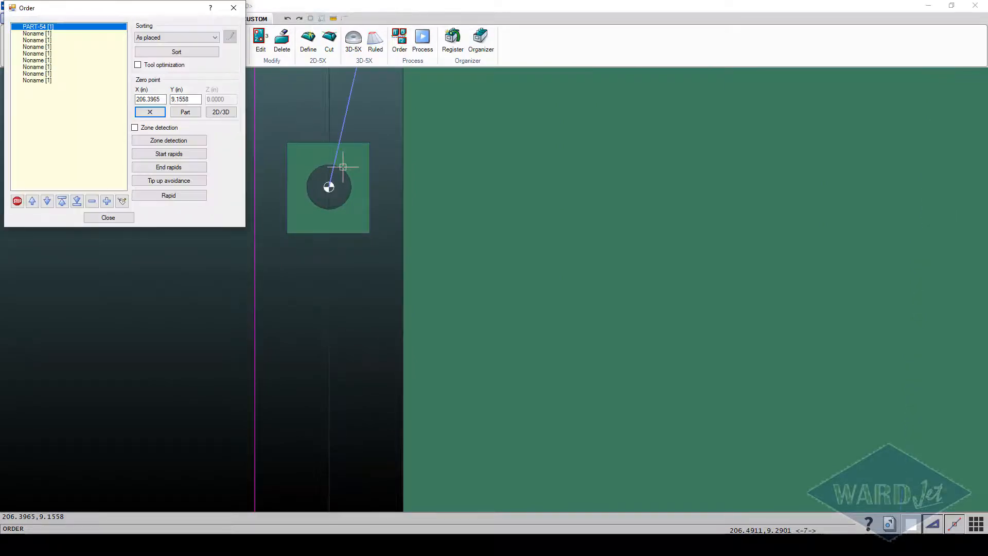
pyautogui.scroll(-5, 341, 167)
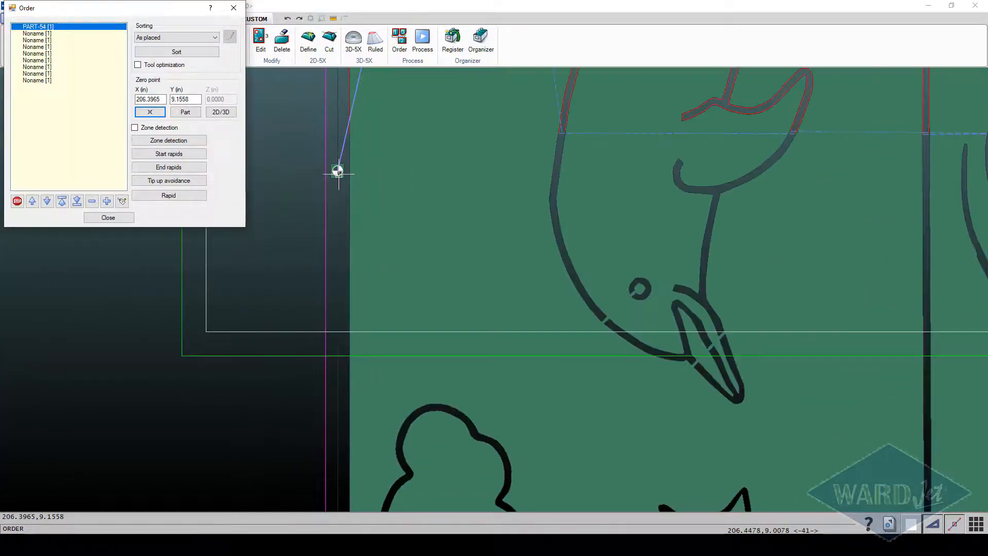
pyautogui.scroll(-5, 338, 171)
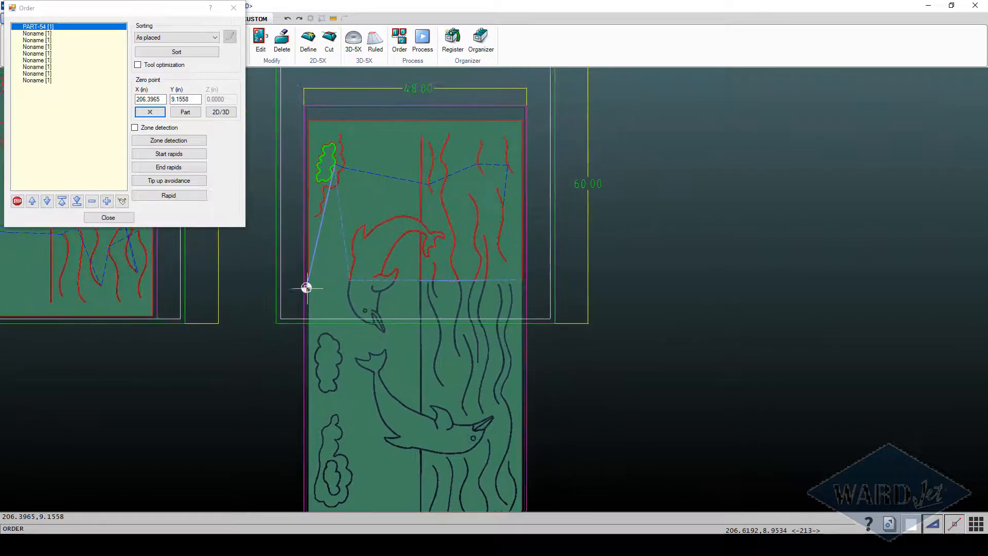
pyautogui.moveTo(306, 287)
pyautogui.mouseDown(button='middle')
pyautogui.moveTo(323, 307)
pyautogui.moveTo(345, 303)
pyautogui.mouseUp(button='middle')
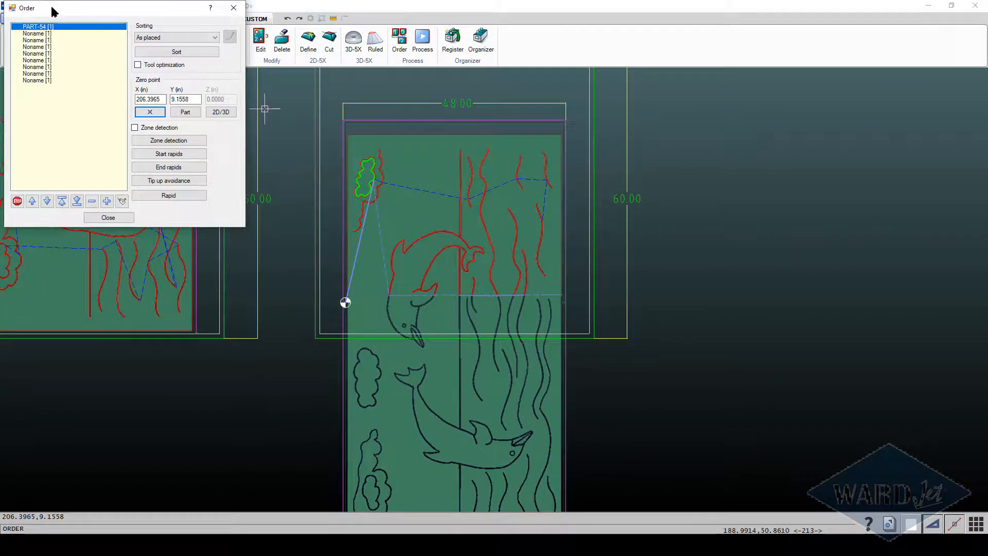
# Step through every entry of the cutting order to check the cut sequence, and close the order settings
pyautogui.click(45, 34)
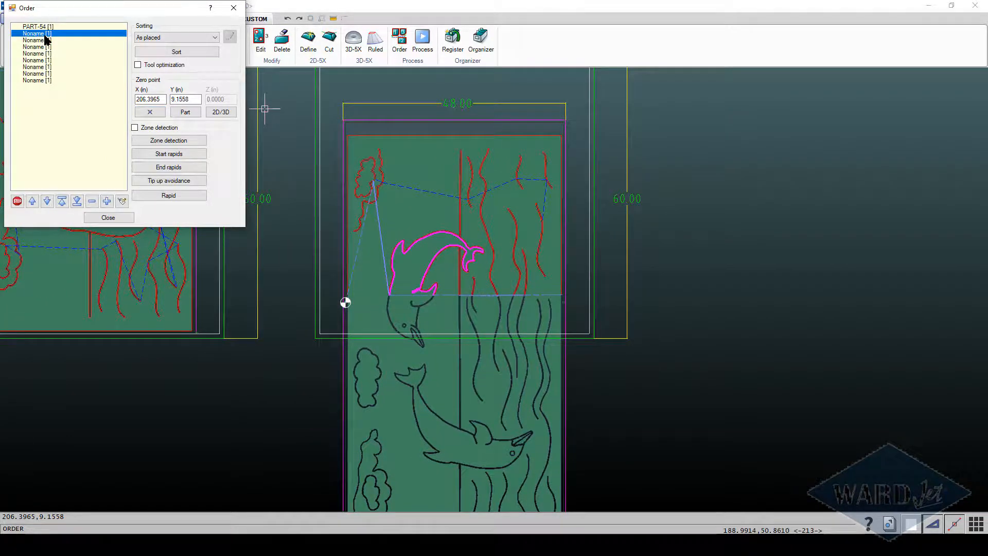
pyautogui.press('Down')
pyautogui.press('Down')
pyautogui.press('Down')
pyautogui.press('Down')
pyautogui.press('Down')
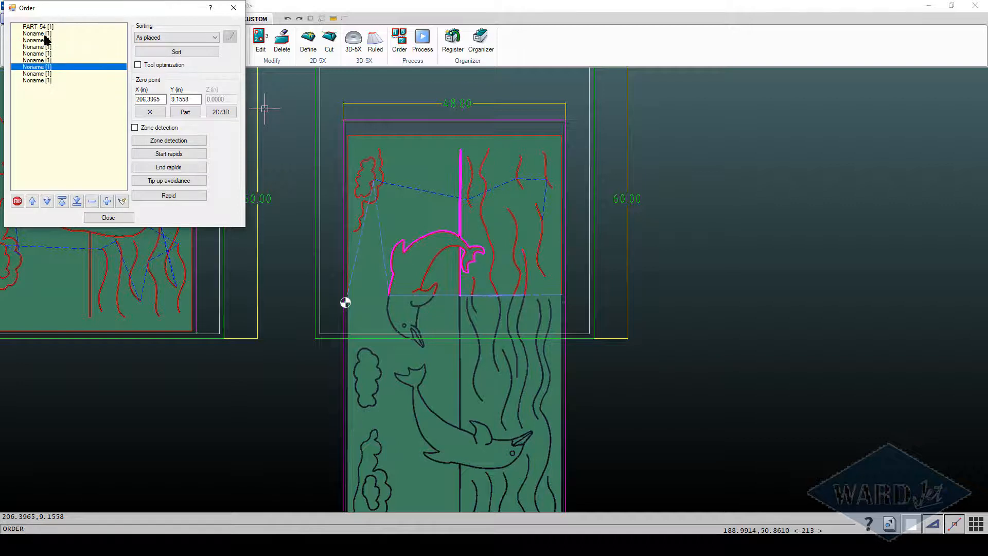
pyautogui.press('Down')
pyautogui.press('Down')
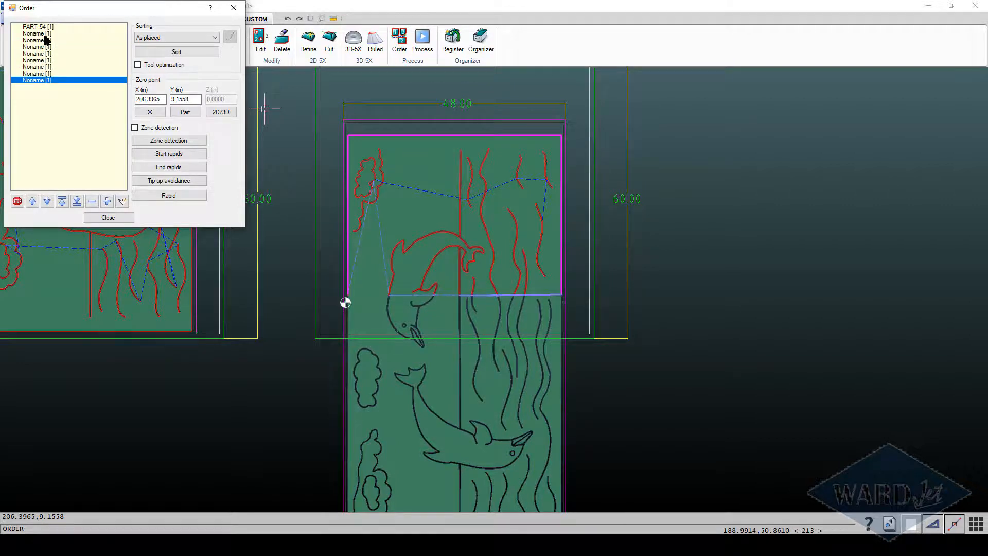
pyautogui.press('Up')
pyautogui.press('Up')
pyautogui.press('Up')
pyautogui.press('Up')
pyautogui.press('Up')
pyautogui.press('Up')
pyautogui.press('Up')
pyautogui.press('Up')
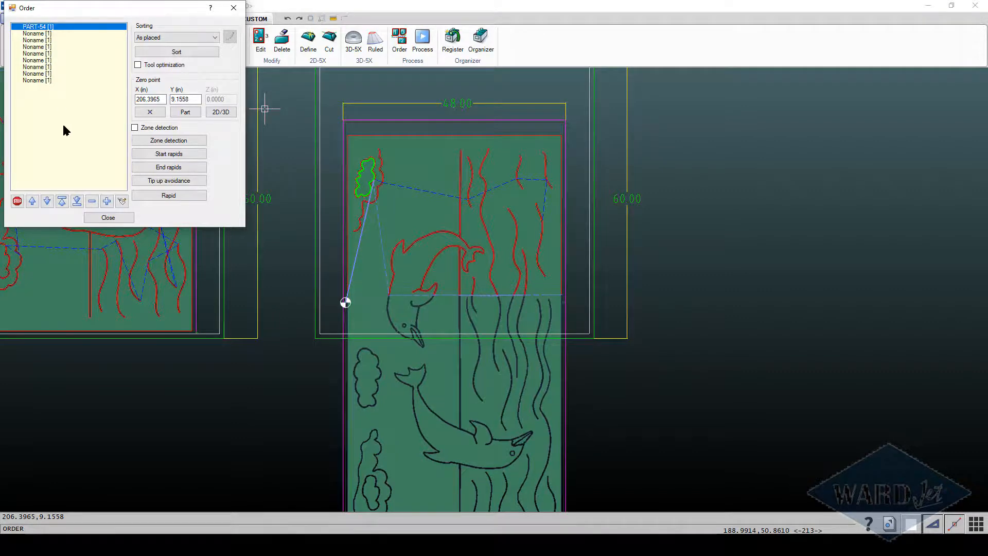
pyautogui.press('Return')
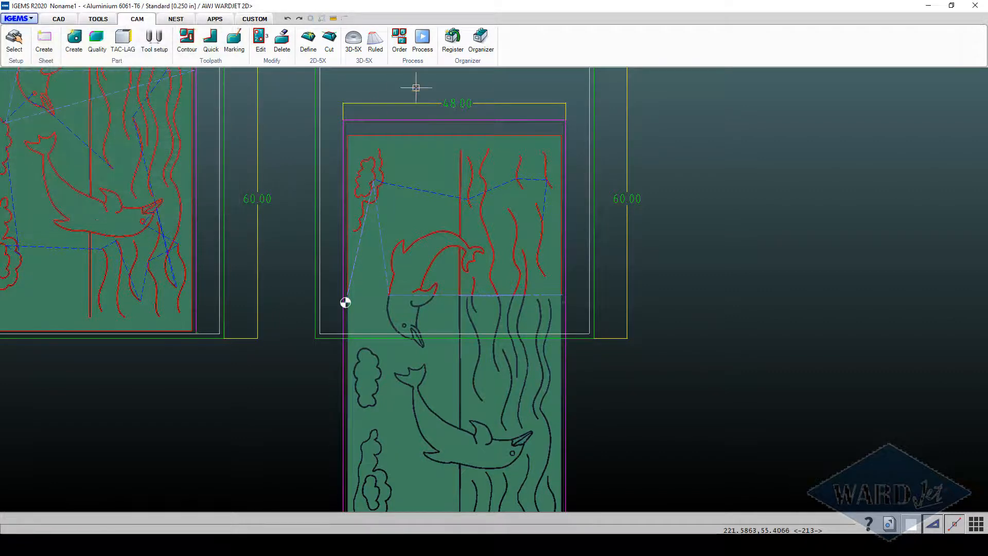
# Simulate the second panel copy's cut order in 2D with tool diameter 0.0400 and underlay 0.0000, and close the simulation and Process dialog
pyautogui.click(422, 39)
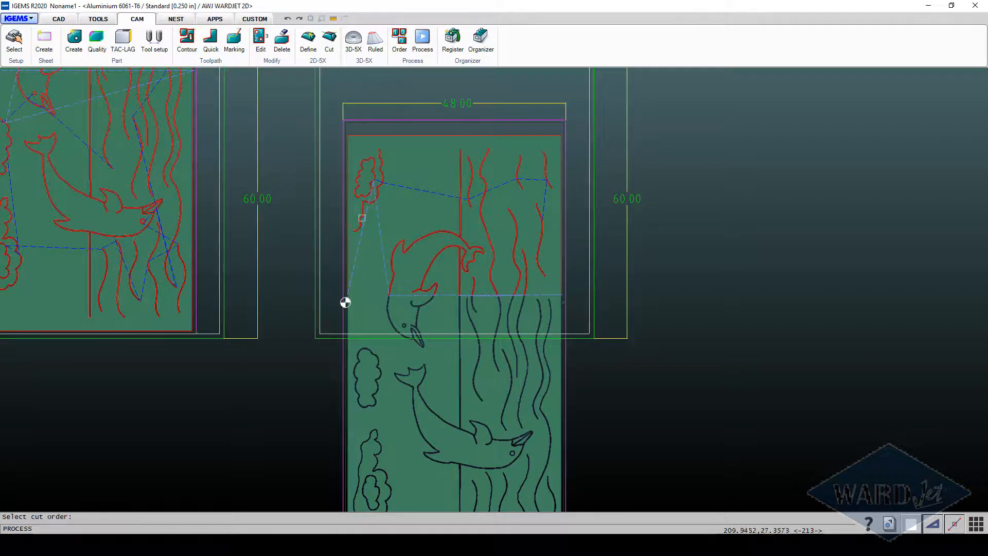
pyautogui.click(364, 227)
pyautogui.click(506, 188)
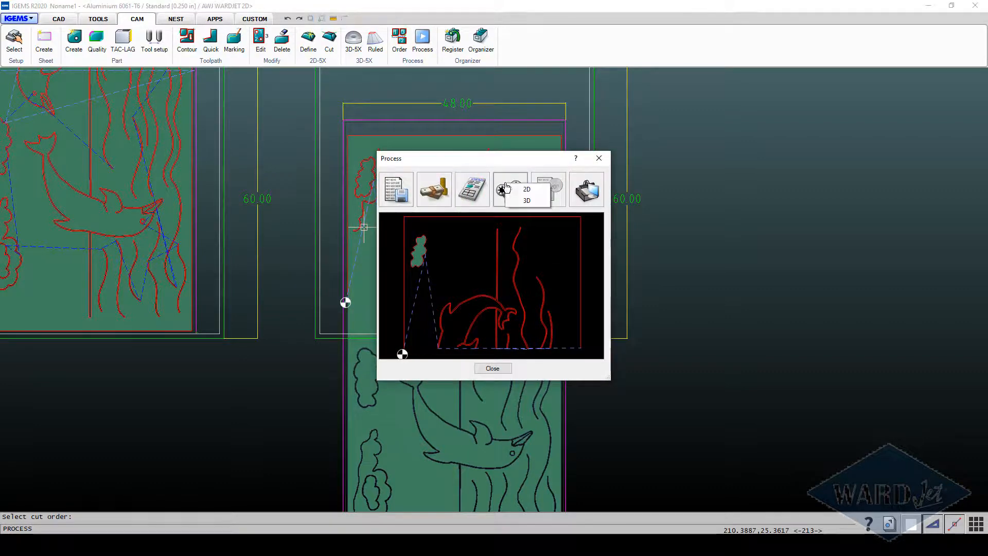
pyautogui.click(517, 190)
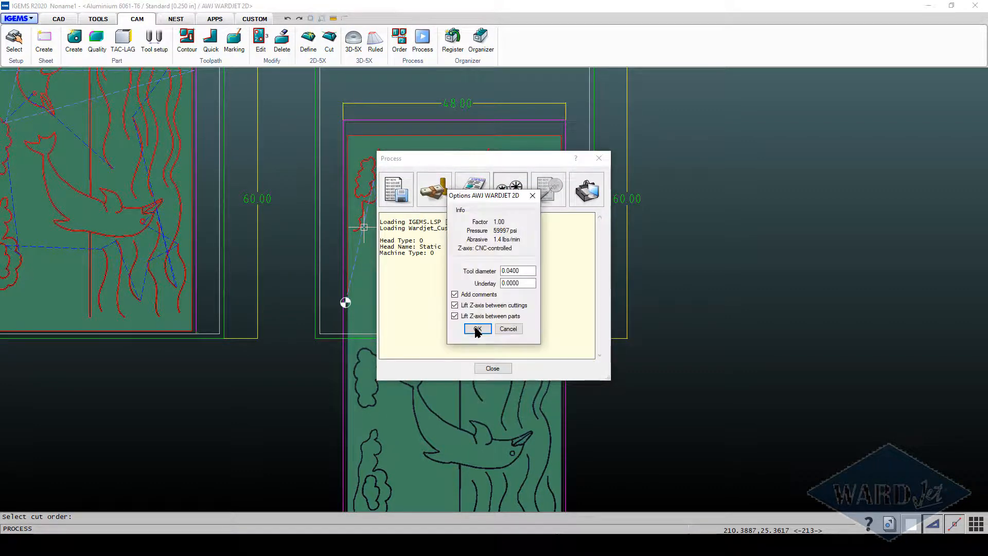
pyautogui.click(475, 330)
pyautogui.click(479, 338)
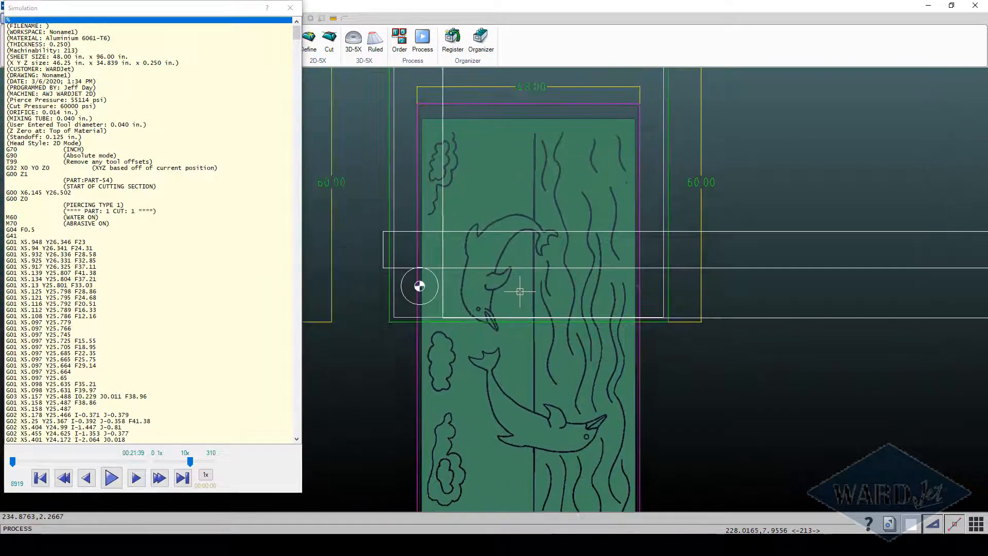
pyautogui.click(112, 479)
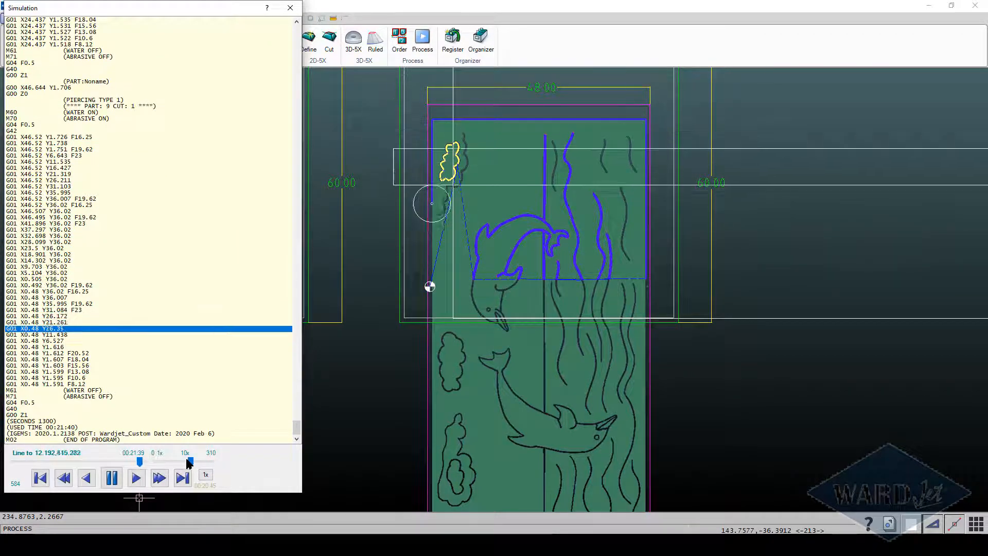
pyautogui.click(295, 11)
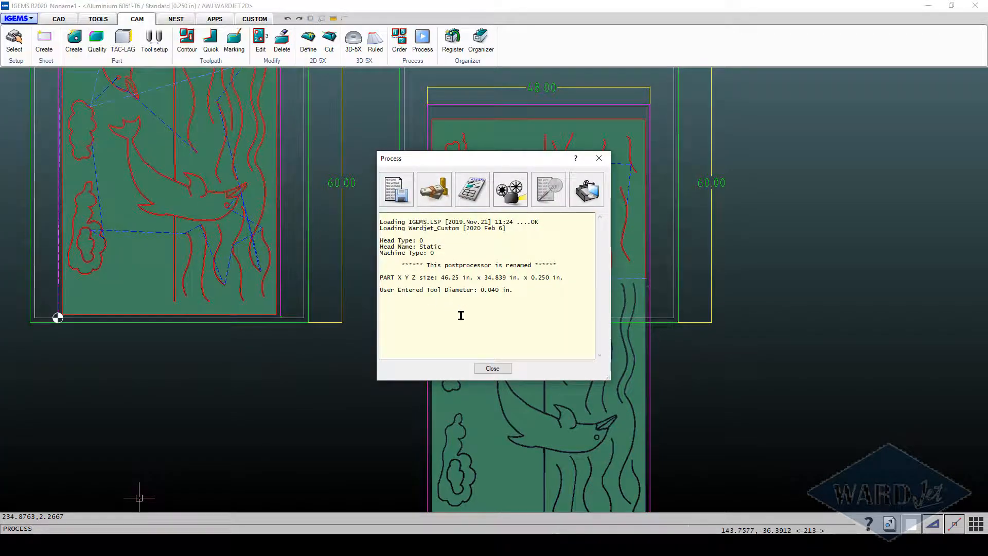
pyautogui.click(493, 368)
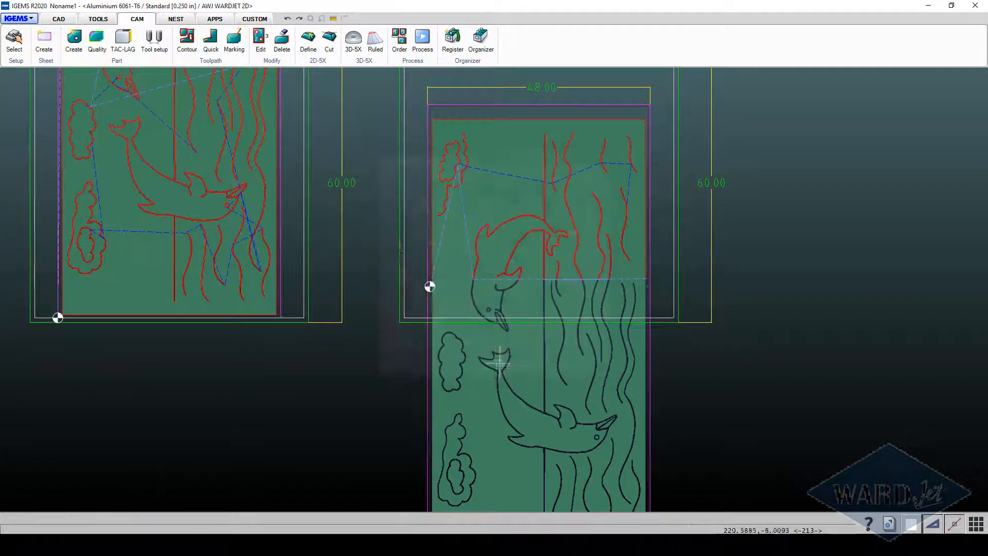
# Generate the NC program for the second panel copy's cut order with tool diameter 0.0400 and underlay 0.0000
pyautogui.click(424, 43)
pyautogui.click(441, 242)
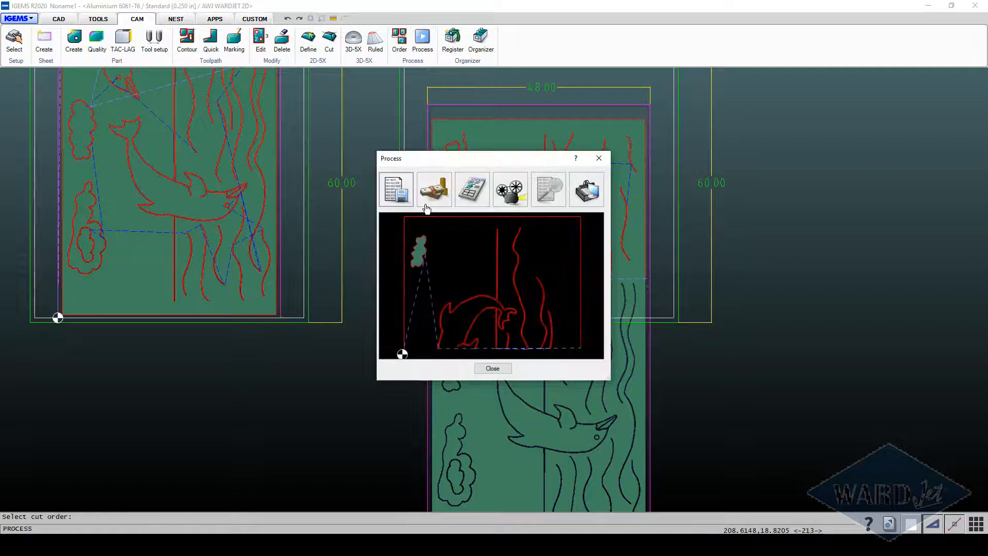
pyautogui.click(395, 194)
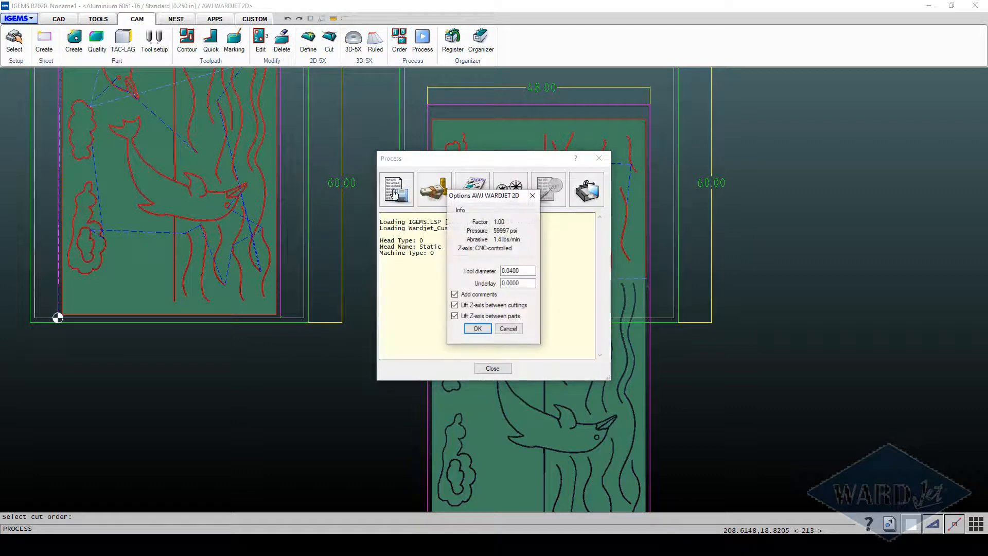
pyautogui.click(479, 329)
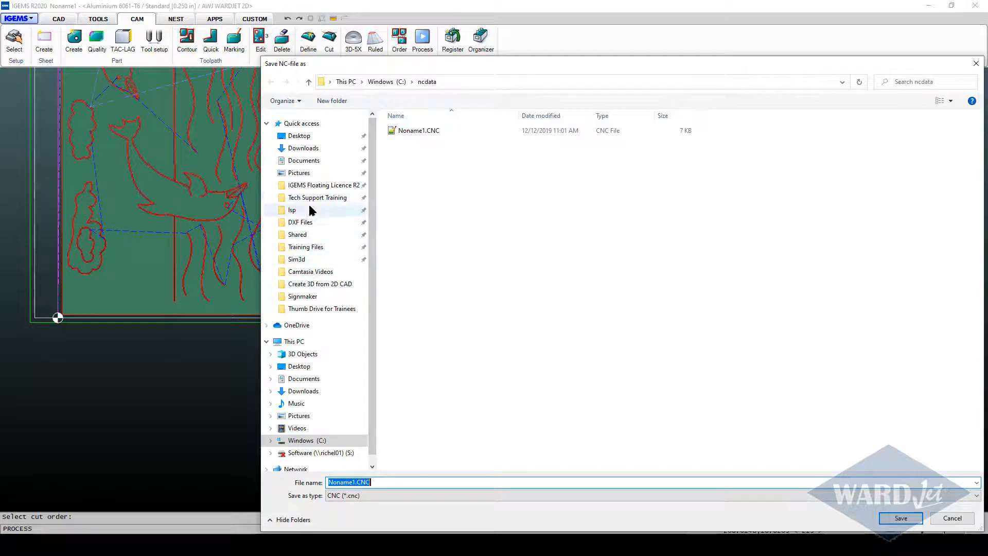
# Save the NC file as Part 2.CNC in the Training Files Signmaker folder with work offset G92, and close the Process dialog
pyautogui.click(308, 247)
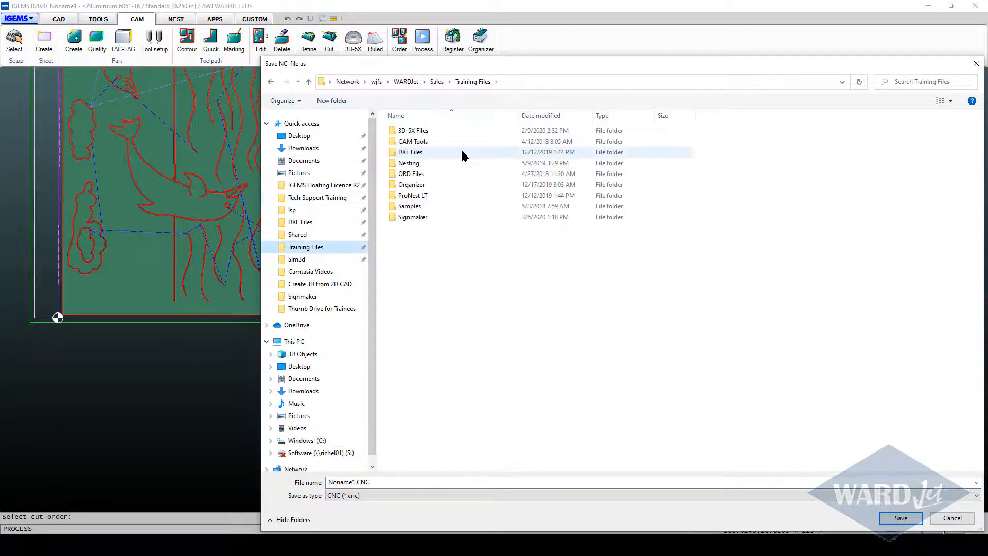
pyautogui.doubleClick(427, 216)
pyautogui.click(414, 141)
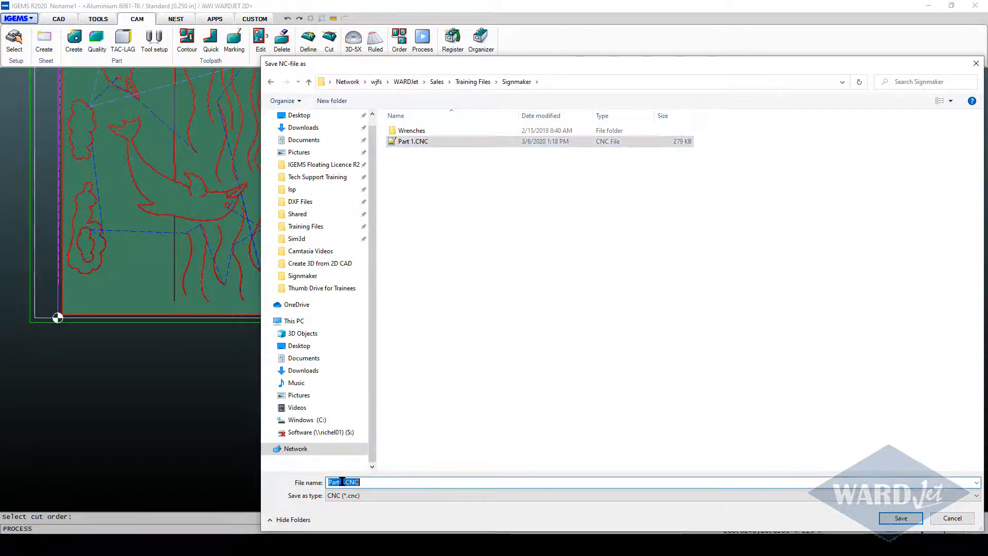
pyautogui.click(344, 482)
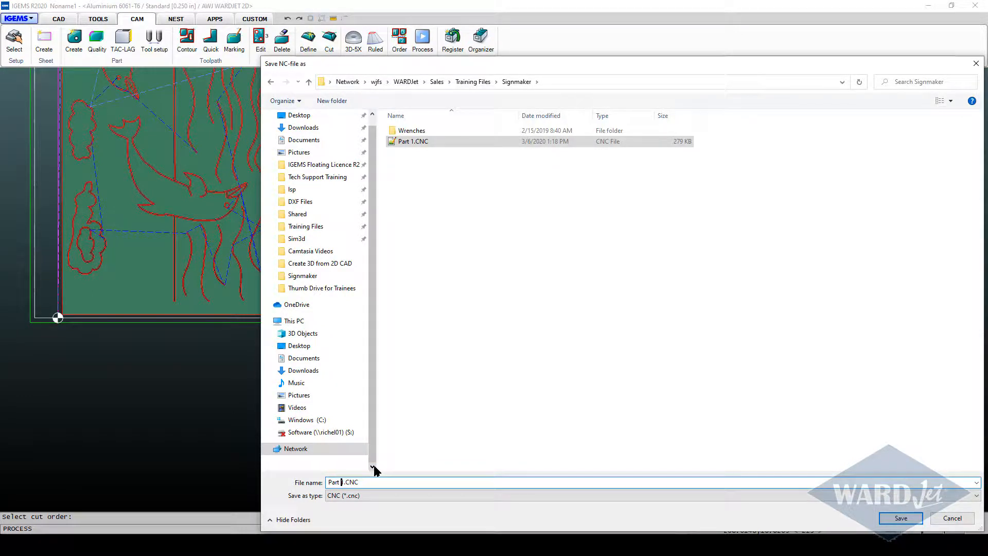
pyautogui.press('BackSpace')
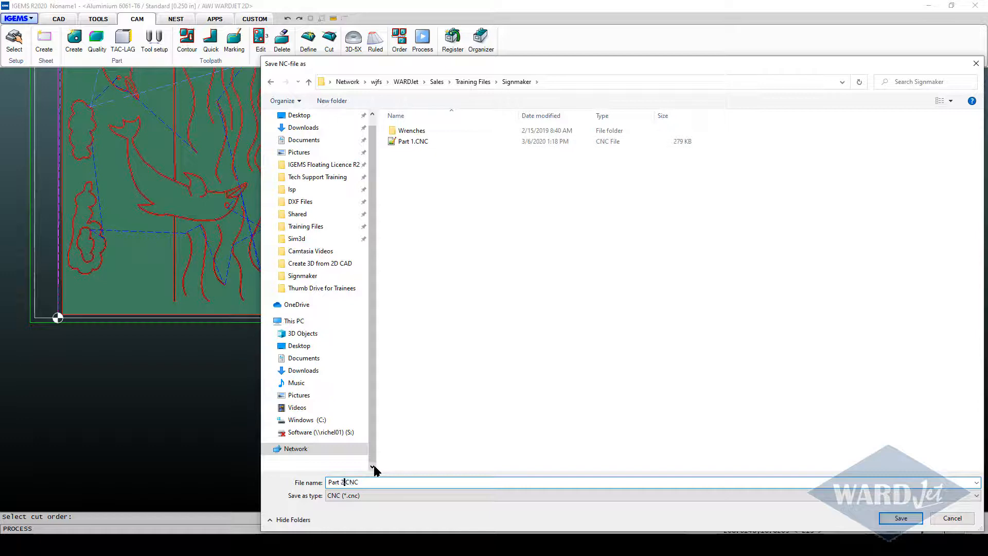
pyautogui.click(893, 520)
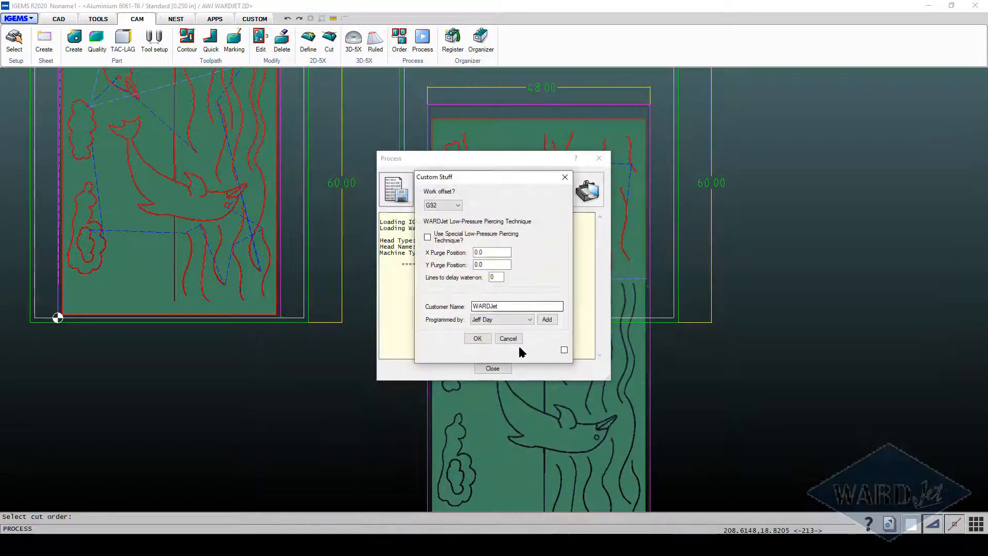
pyautogui.click(484, 339)
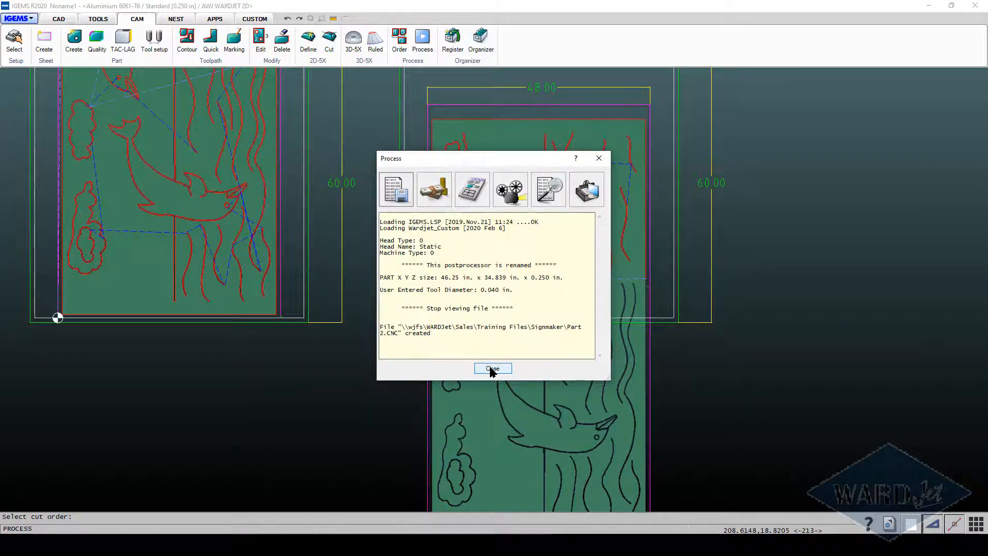
pyautogui.click(492, 368)
# Dimension the horizontal distance between the second panel copy's two registration hole centres, placing the dimension below the panel
pyautogui.scroll(5, 529, 323)
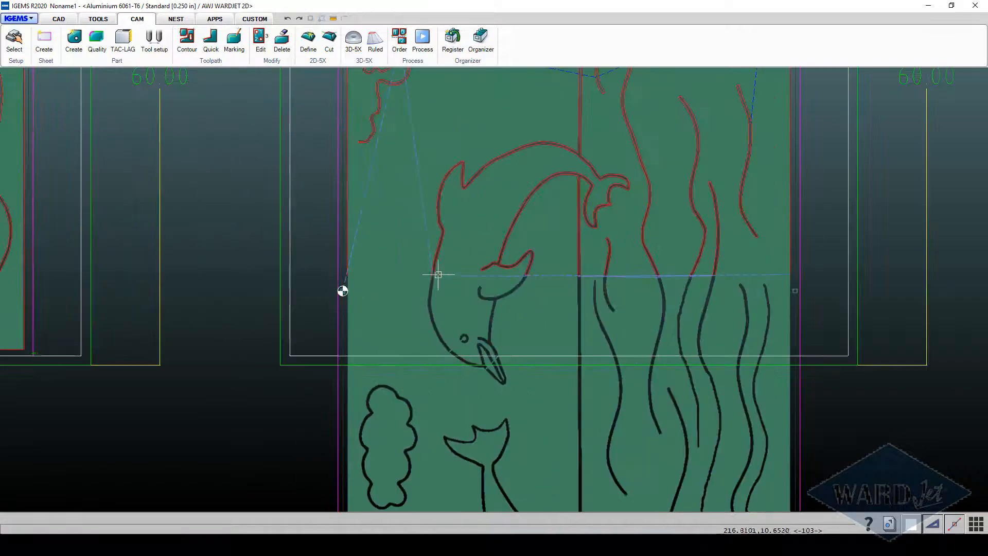
pyautogui.scroll(2, 331, 315)
pyautogui.scroll(-5, 322, 316)
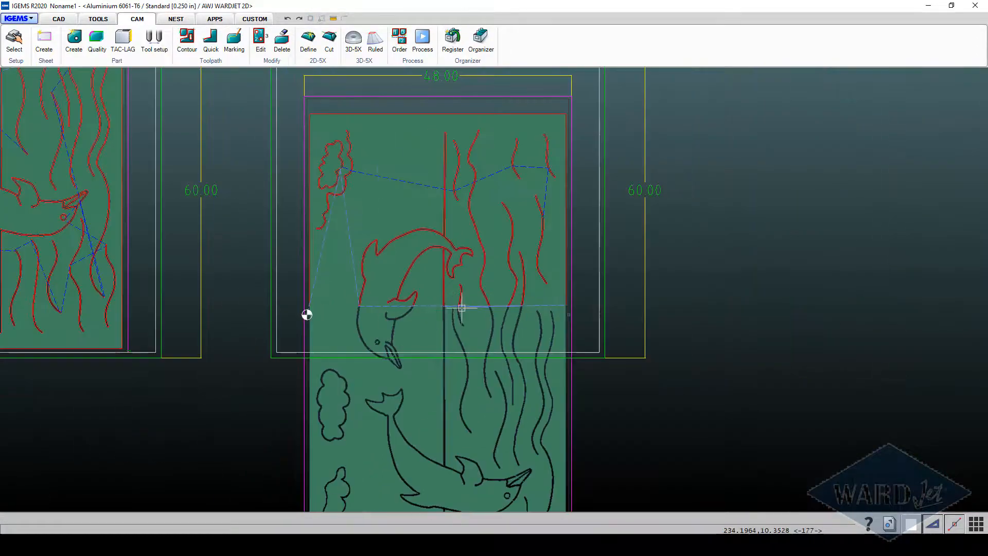
pyautogui.moveTo(462, 308); pyautogui.dragTo(391, 260, button='middle')
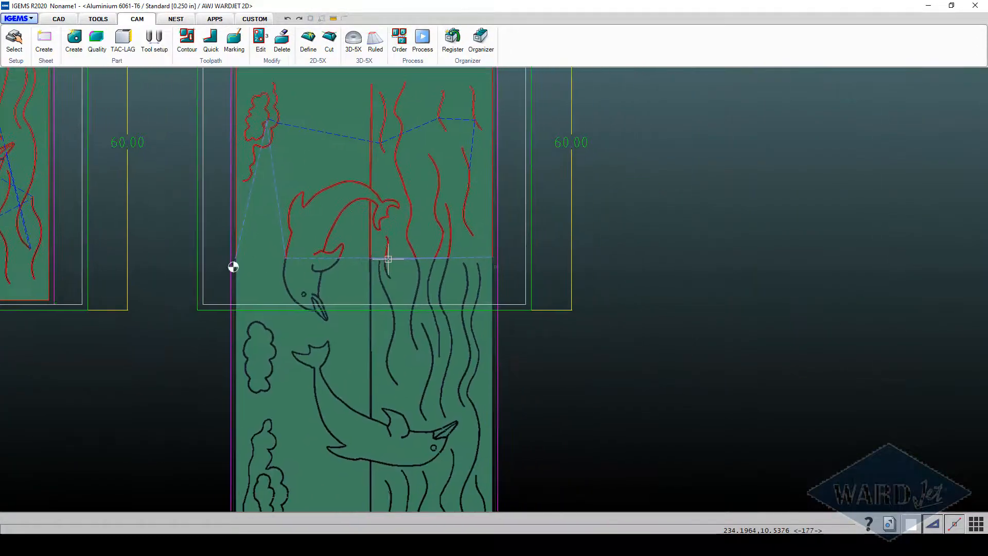
pyautogui.click(59, 20)
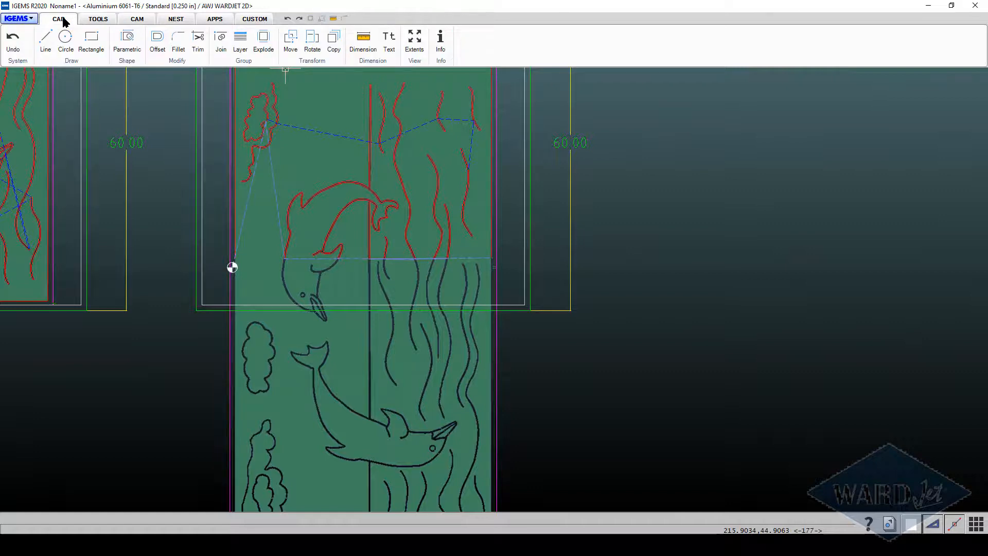
pyautogui.click(333, 19)
pyautogui.scroll(6, 496, 247)
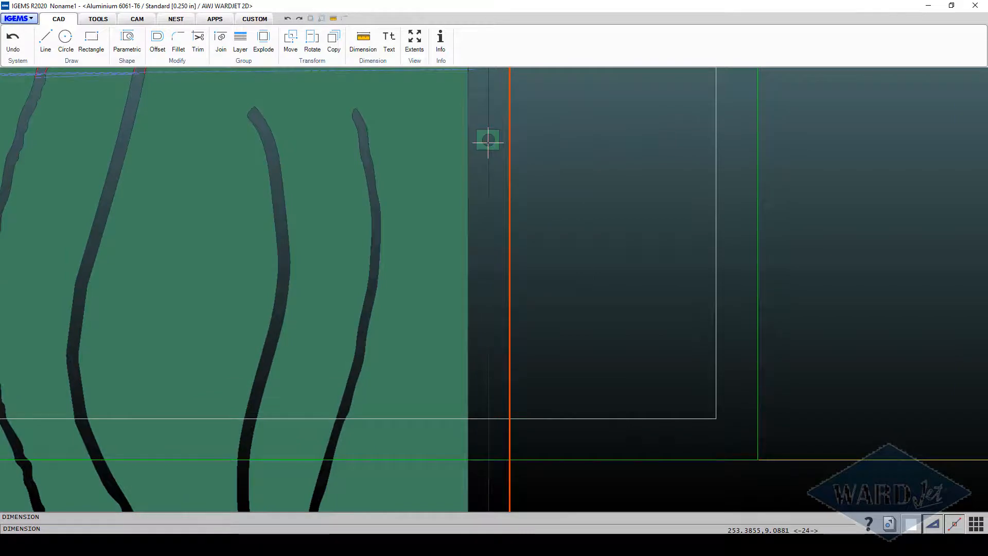
pyautogui.click(488, 139)
pyautogui.scroll(-6, 488, 142)
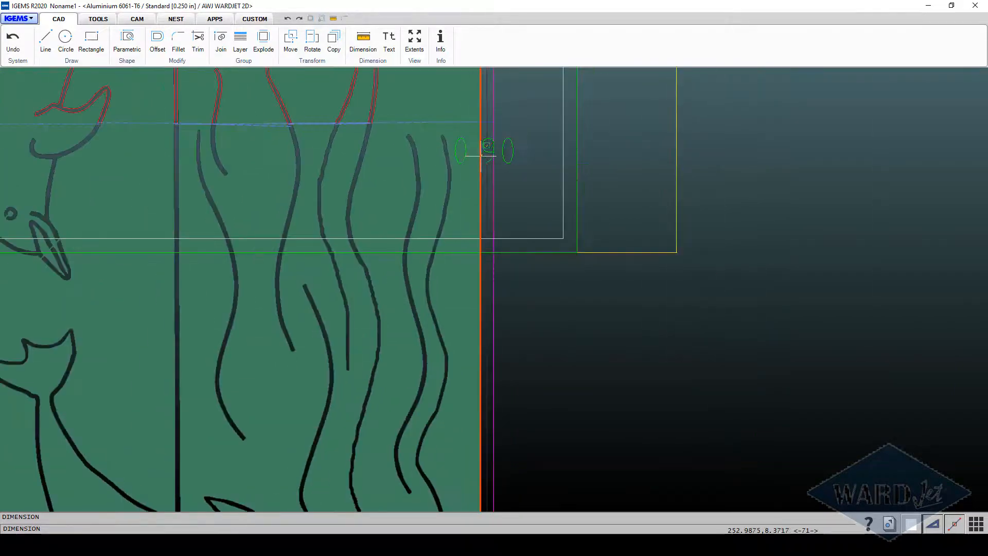
pyautogui.scroll(8, 329, 146)
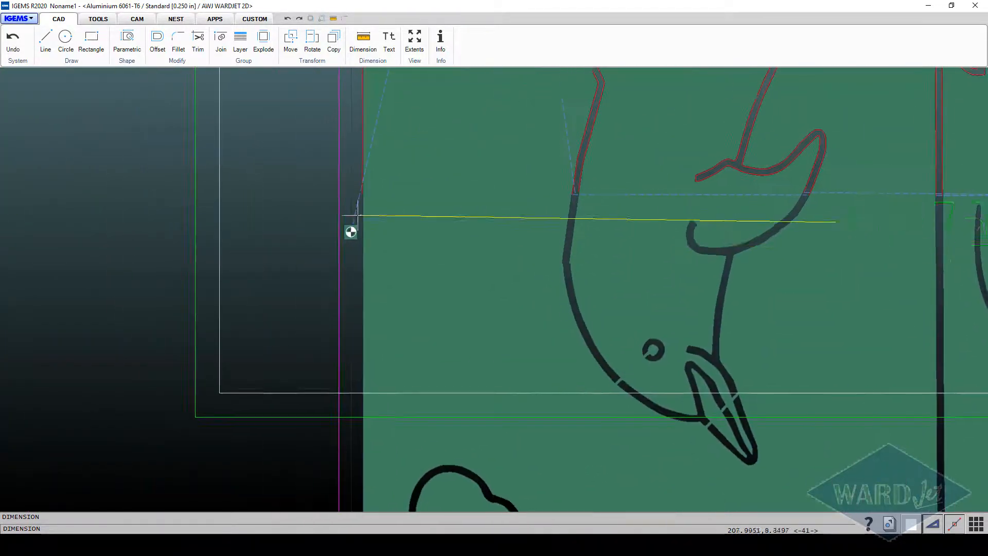
pyautogui.scroll(-8, 348, 242)
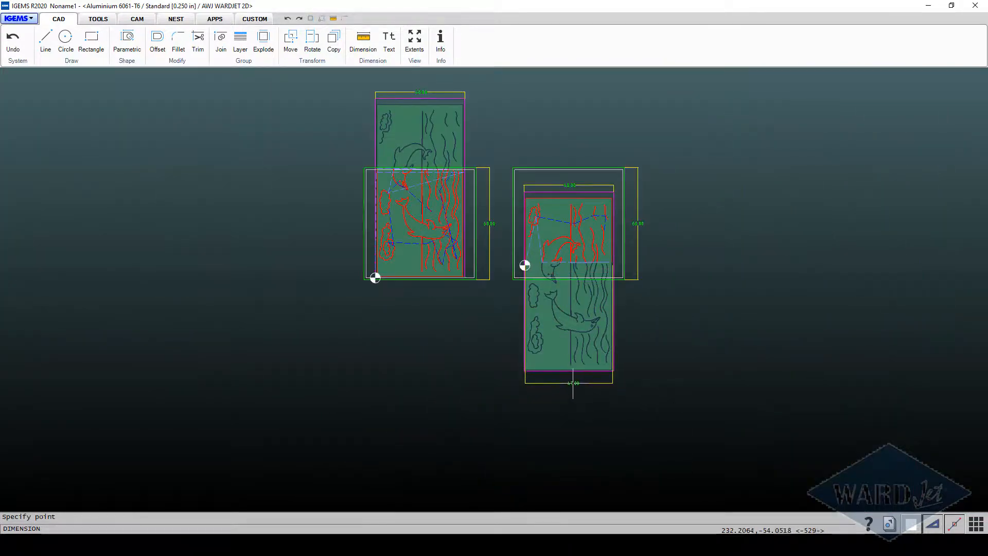
pyautogui.scroll(3, 588, 297)
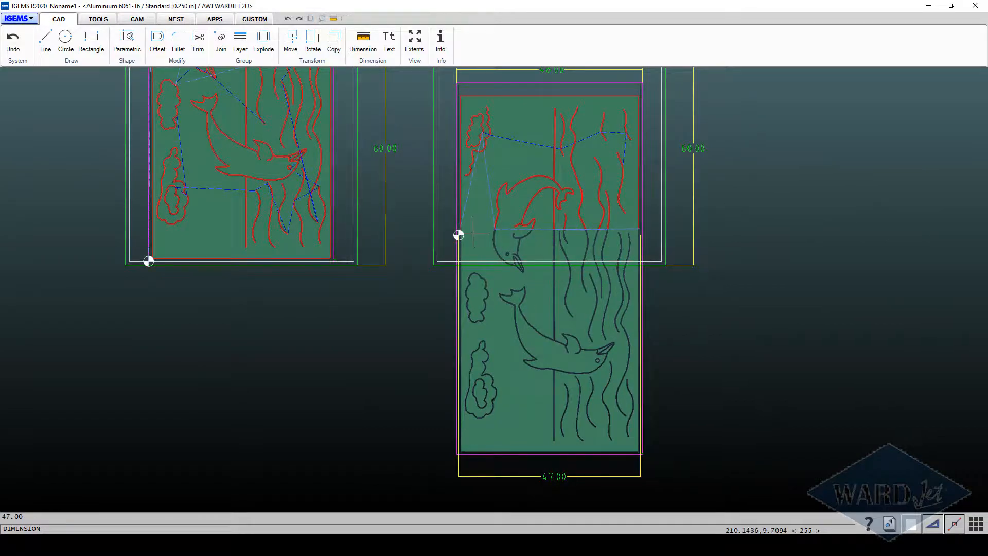
# Examine the registration holes on both sides of the second panel copy and the zero point on the left hole
pyautogui.scroll(7, 459, 235)
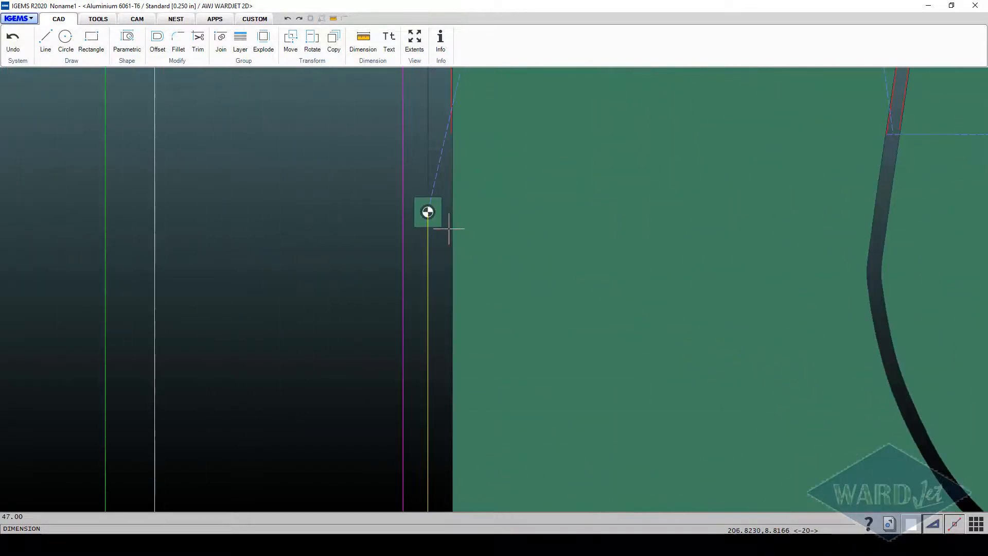
pyautogui.scroll(-2, 438, 221)
pyautogui.scroll(7, 442, 223)
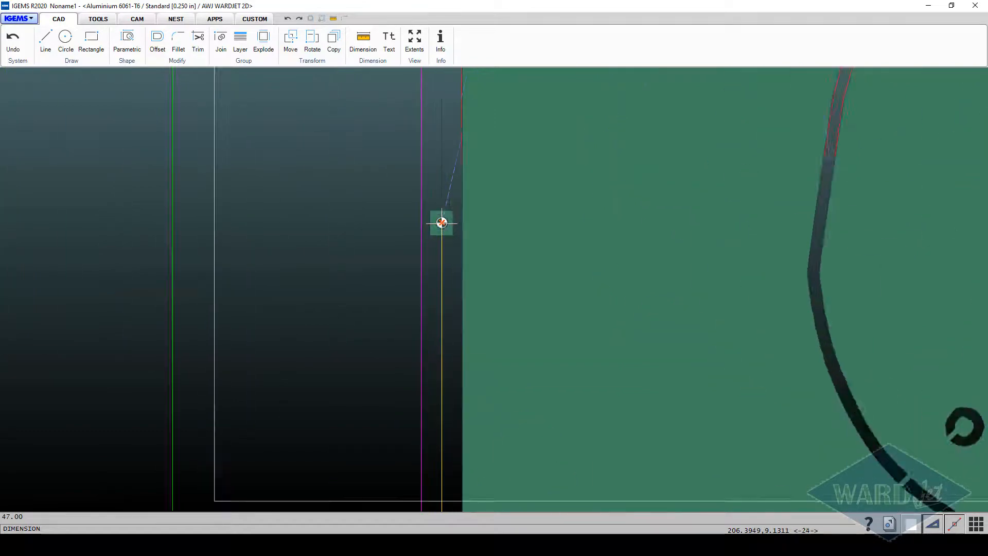
pyautogui.scroll(-7, 423, 229)
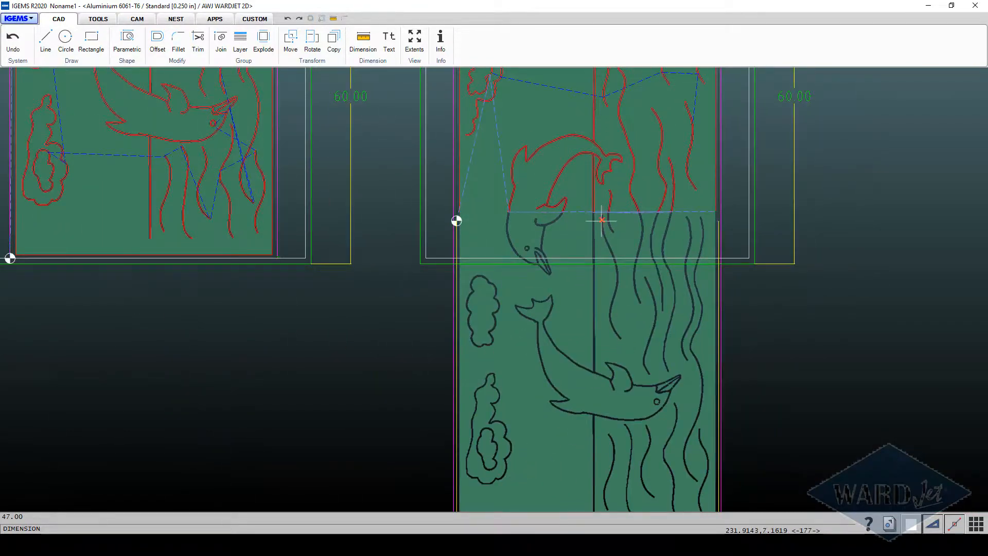
pyautogui.scroll(6, 525, 353)
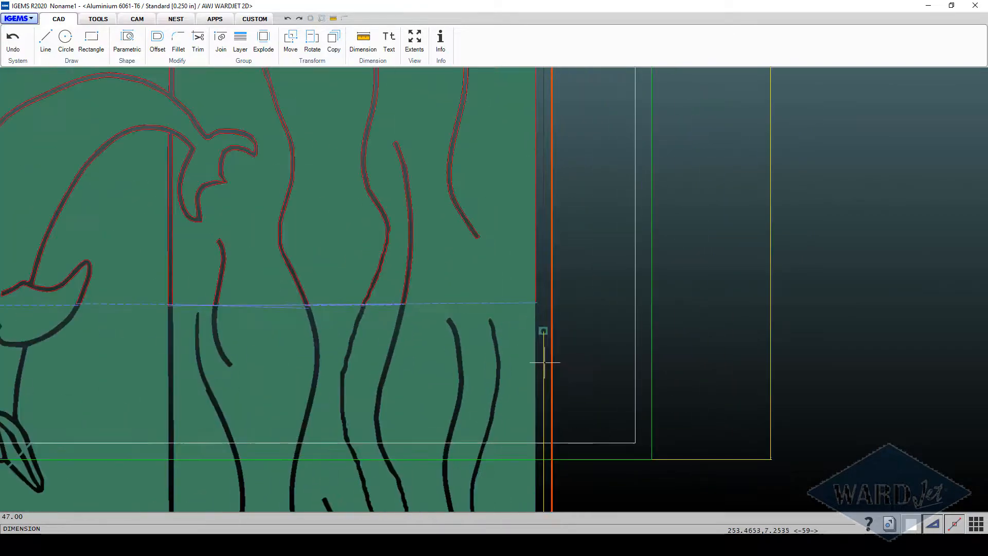
pyautogui.moveTo(165, 364); pyautogui.dragTo(447, 335, button='middle')
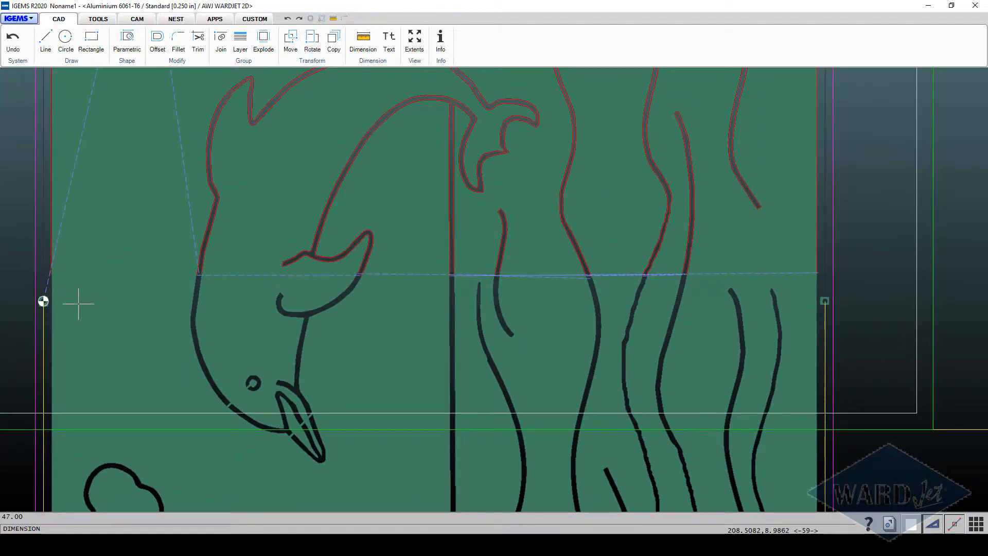
pyautogui.scroll(-7, 78, 304)
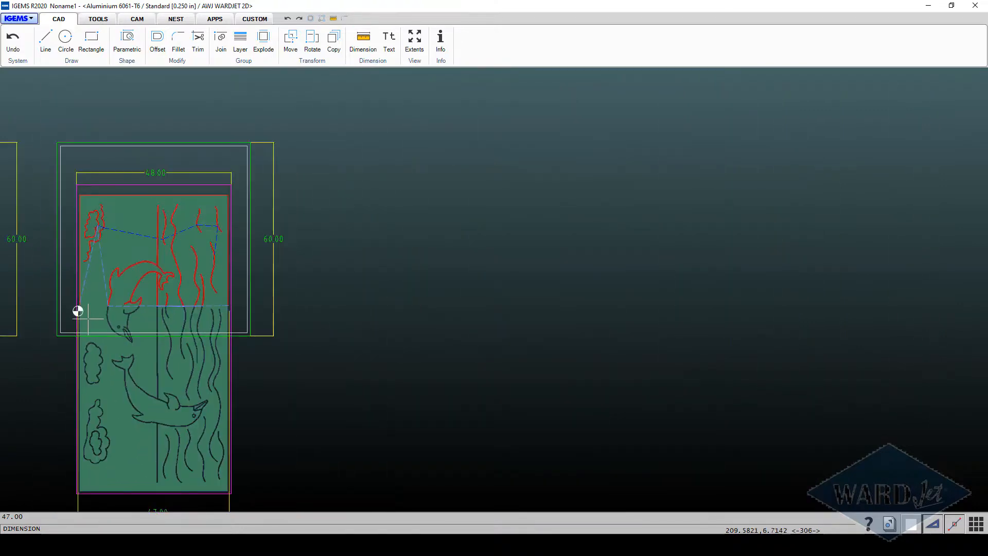